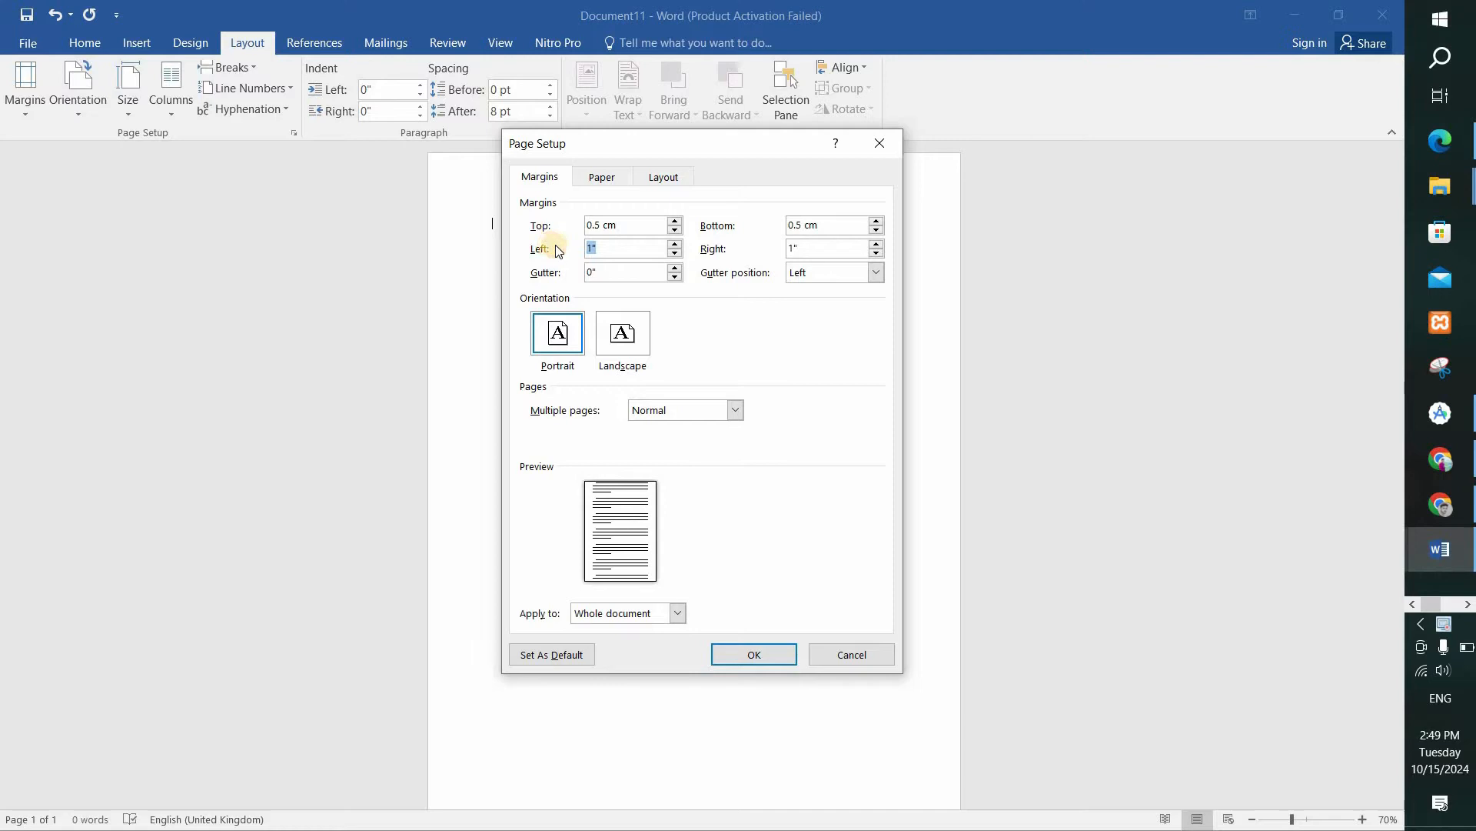
Set the left and right page margins to 0.5 cm and the page orientation to landscape.
left_click(776, 250)
type("0.5 cm")
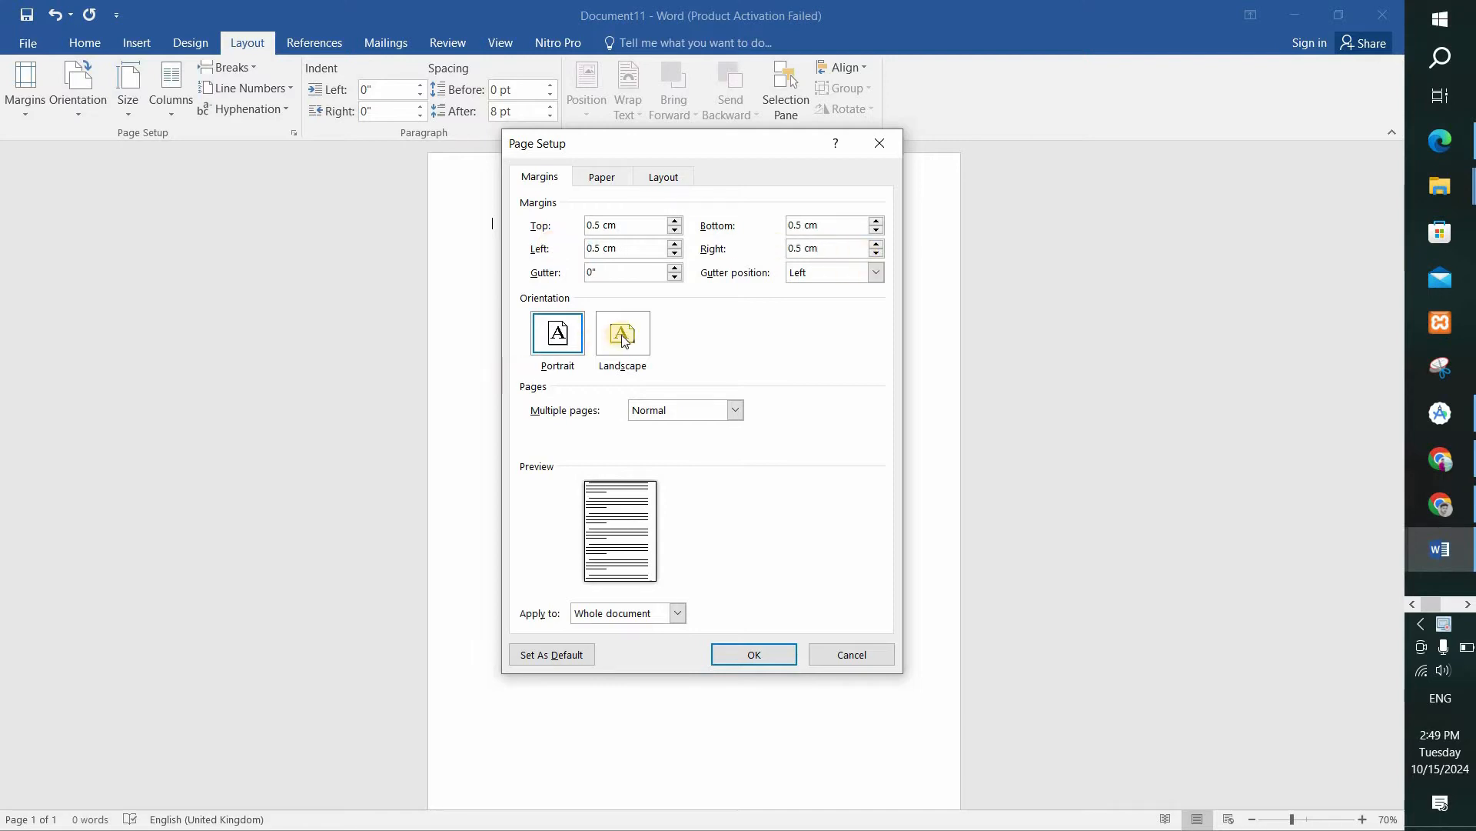
left_click(621, 333)
left_click(759, 653)
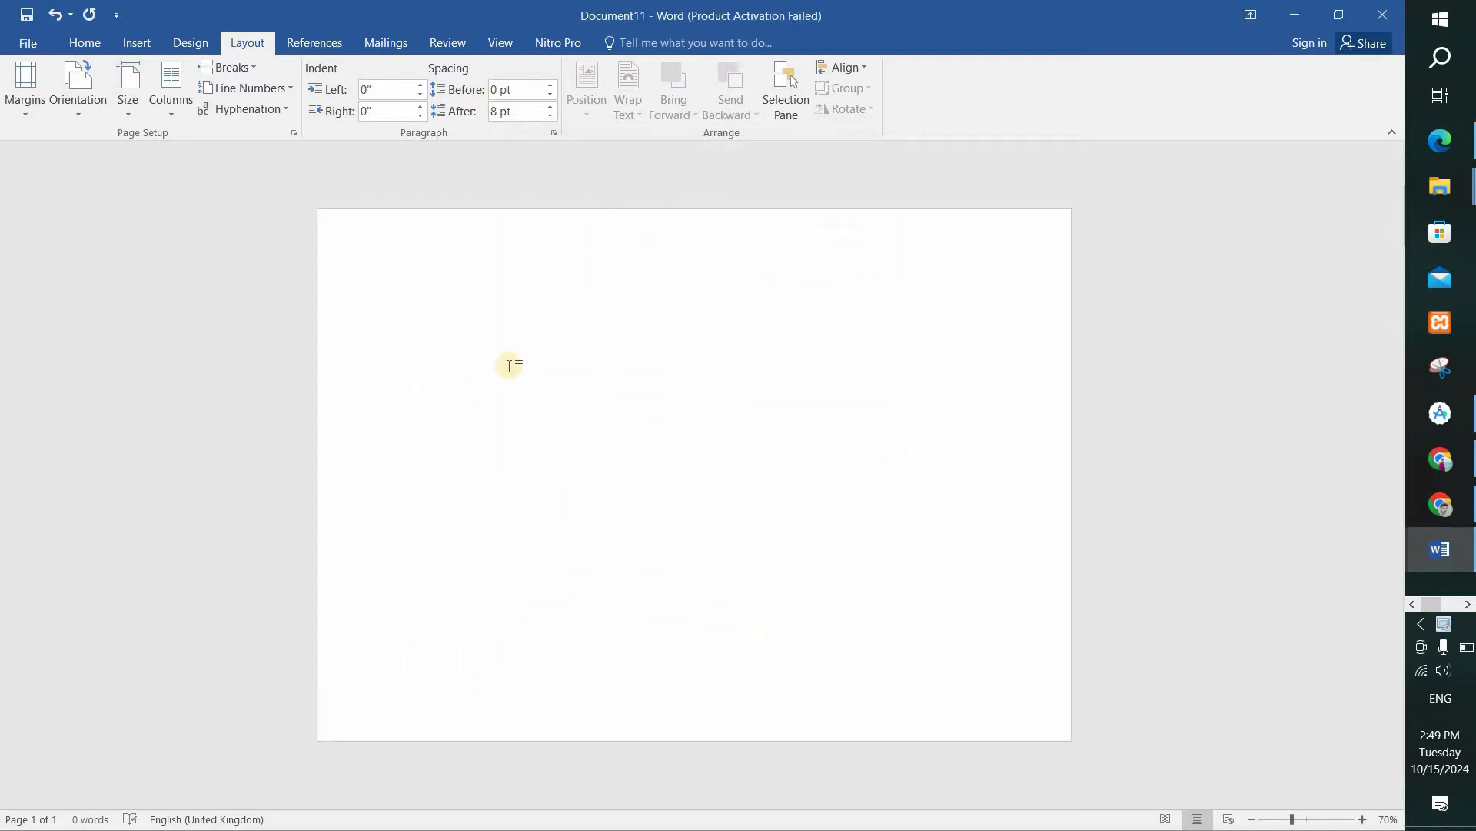
Draw a text box about 5.4" wide and 1.12" high in the upper middle of the page.
left_click(139, 41)
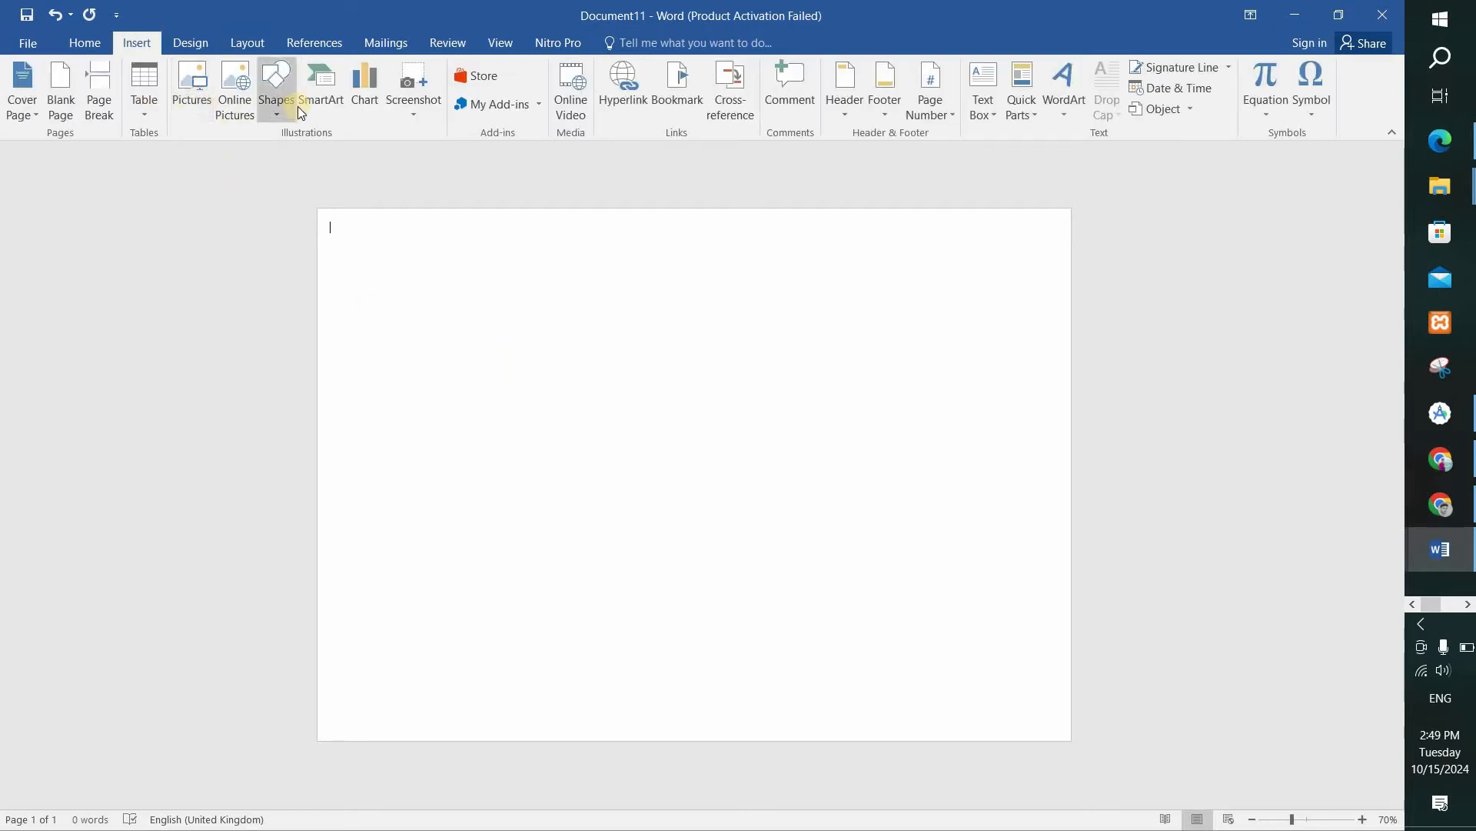
left_click(276, 90)
left_click(395, 157)
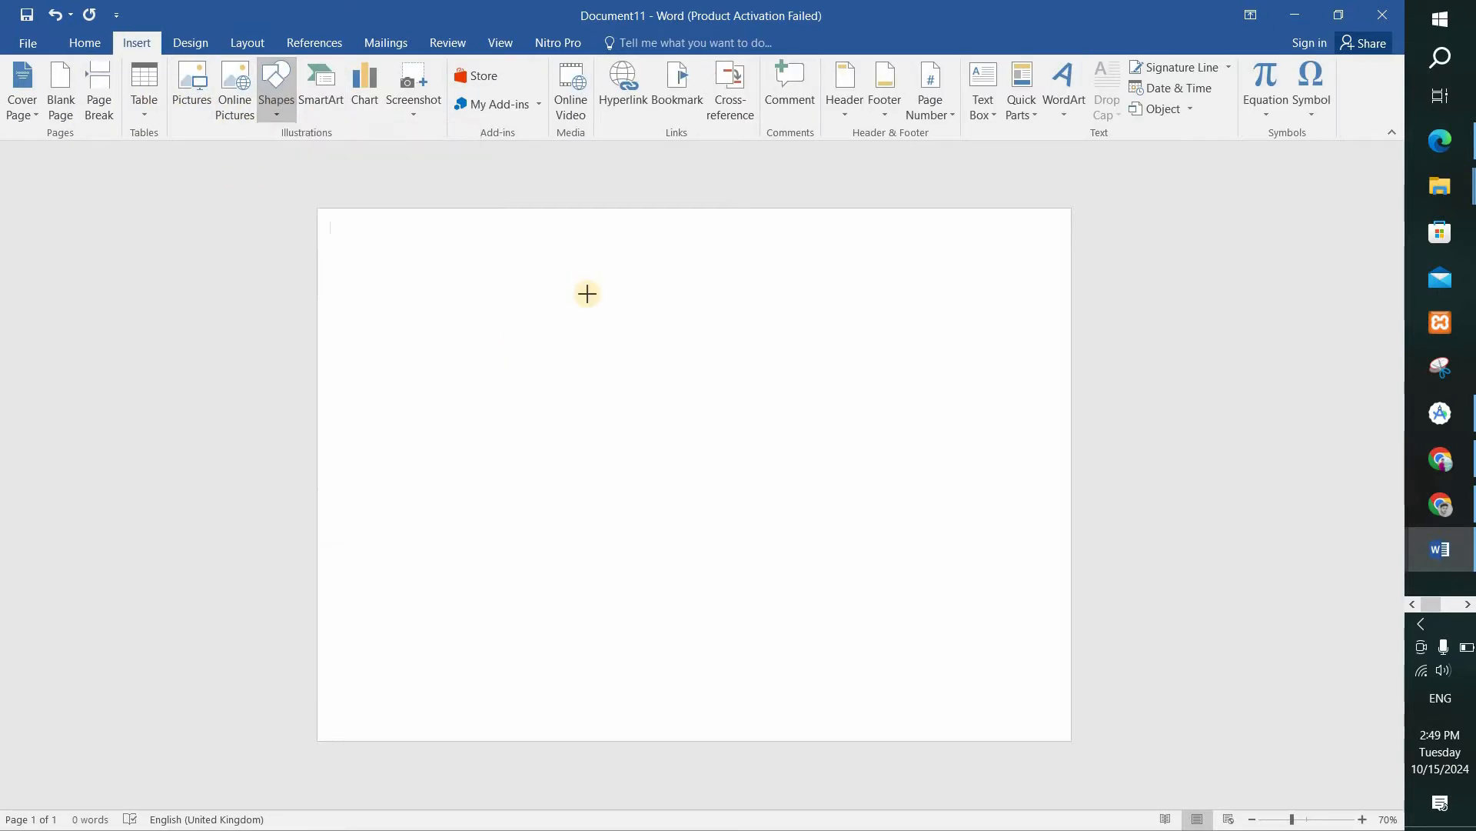
left_click_drag(486, 301, 709, 343)
left_click_drag(836, 380, 835, 374)
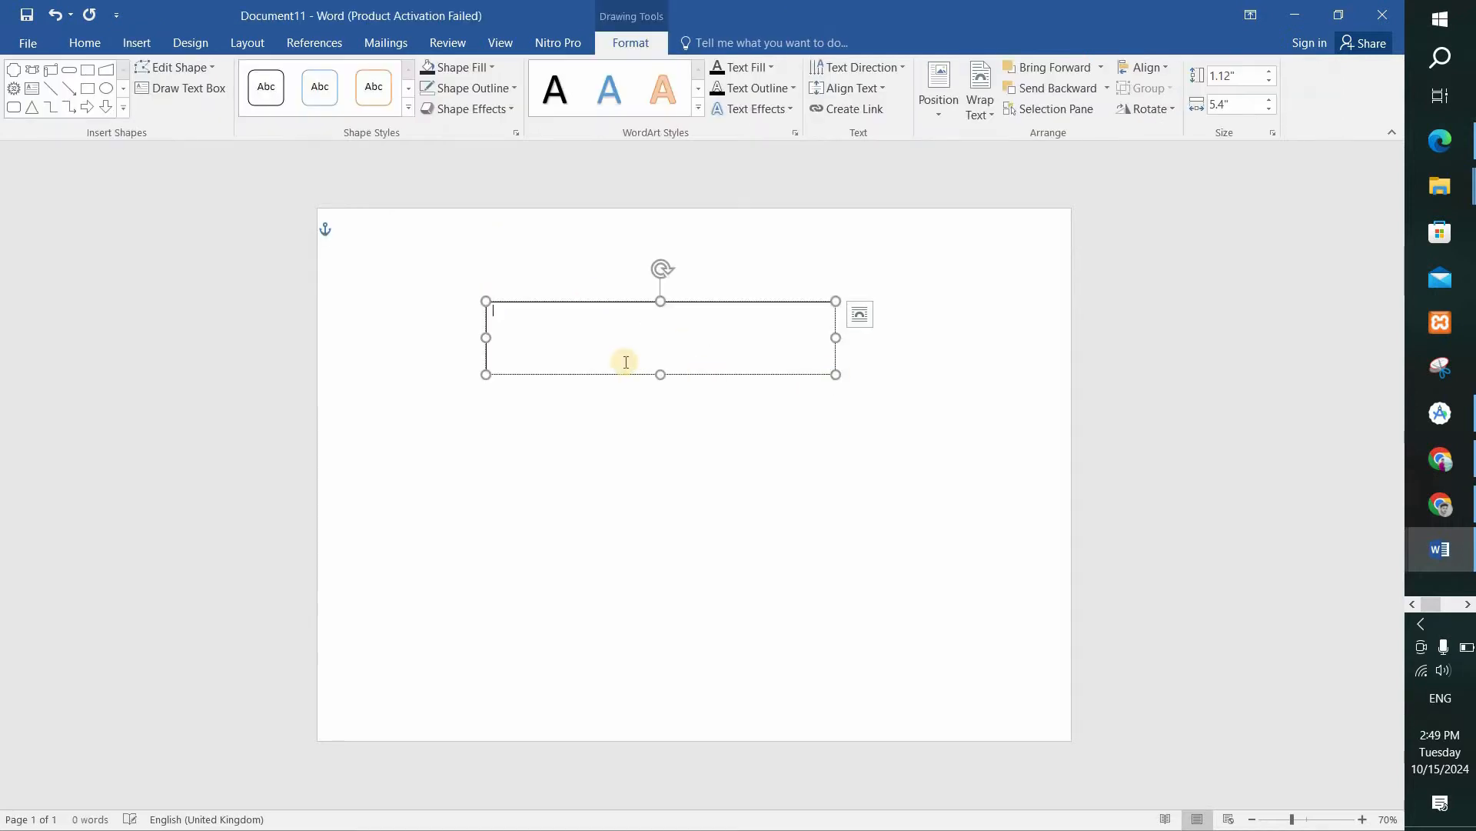
Enter "certificate" in the text box at font size 72.
left_click(84, 42)
left_click(264, 75)
left_click(240, 376)
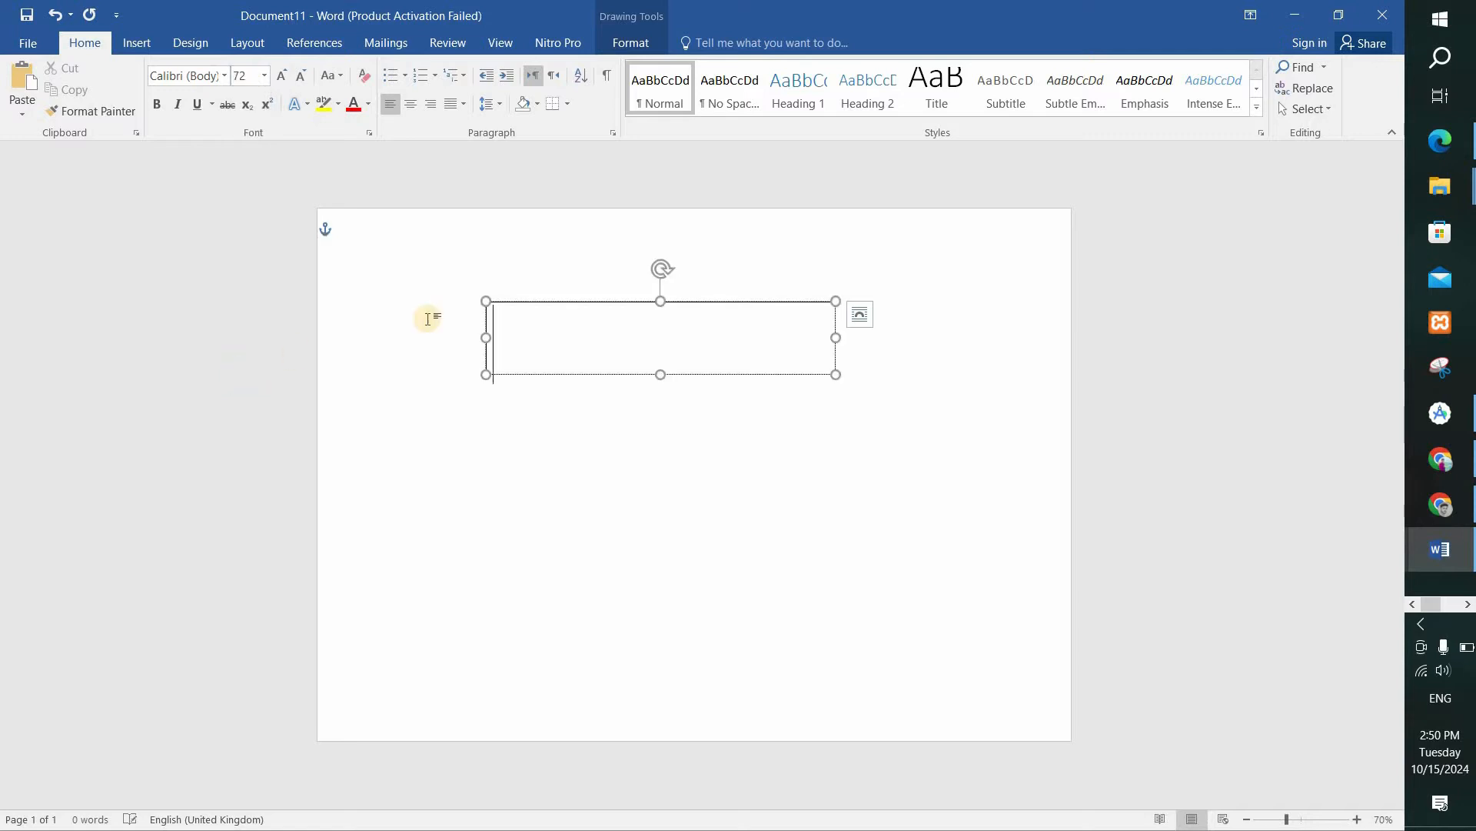
type("cer")
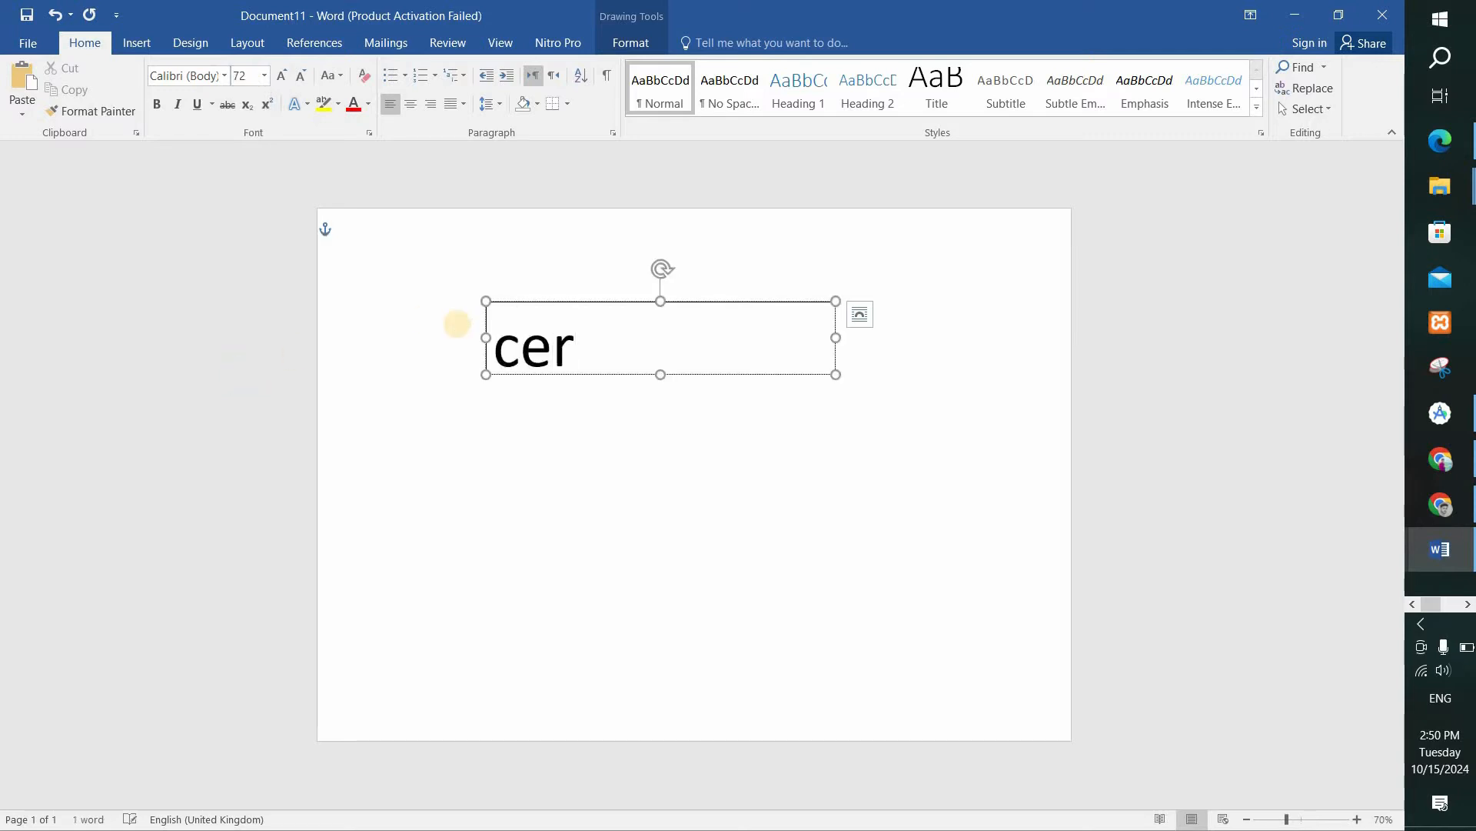
type("tificate")
Convert the "certificate" title to uppercase and set its font to Bebas Neue.
key("ctrl+a")
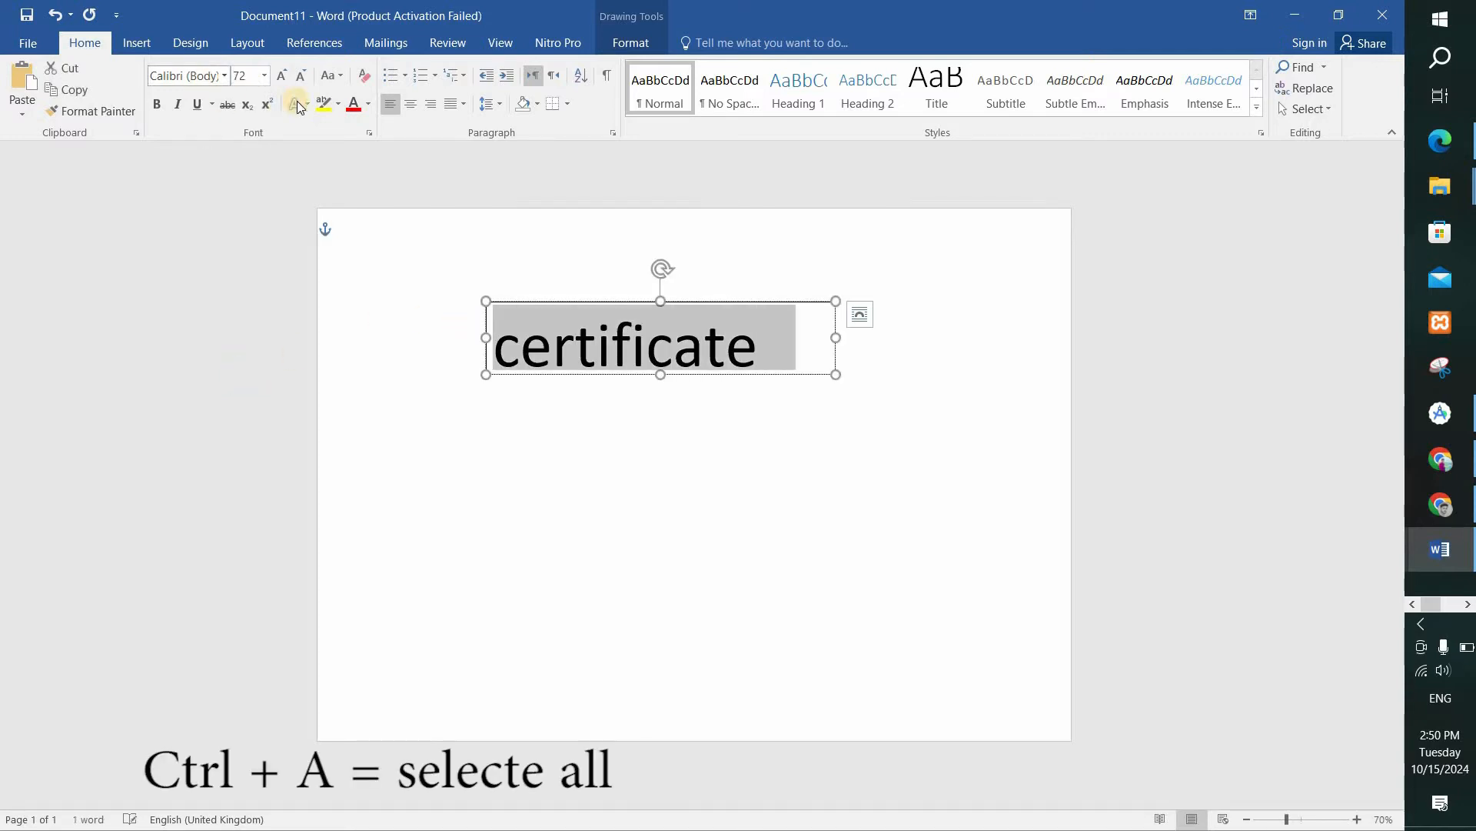
left_click(331, 75)
left_click(357, 148)
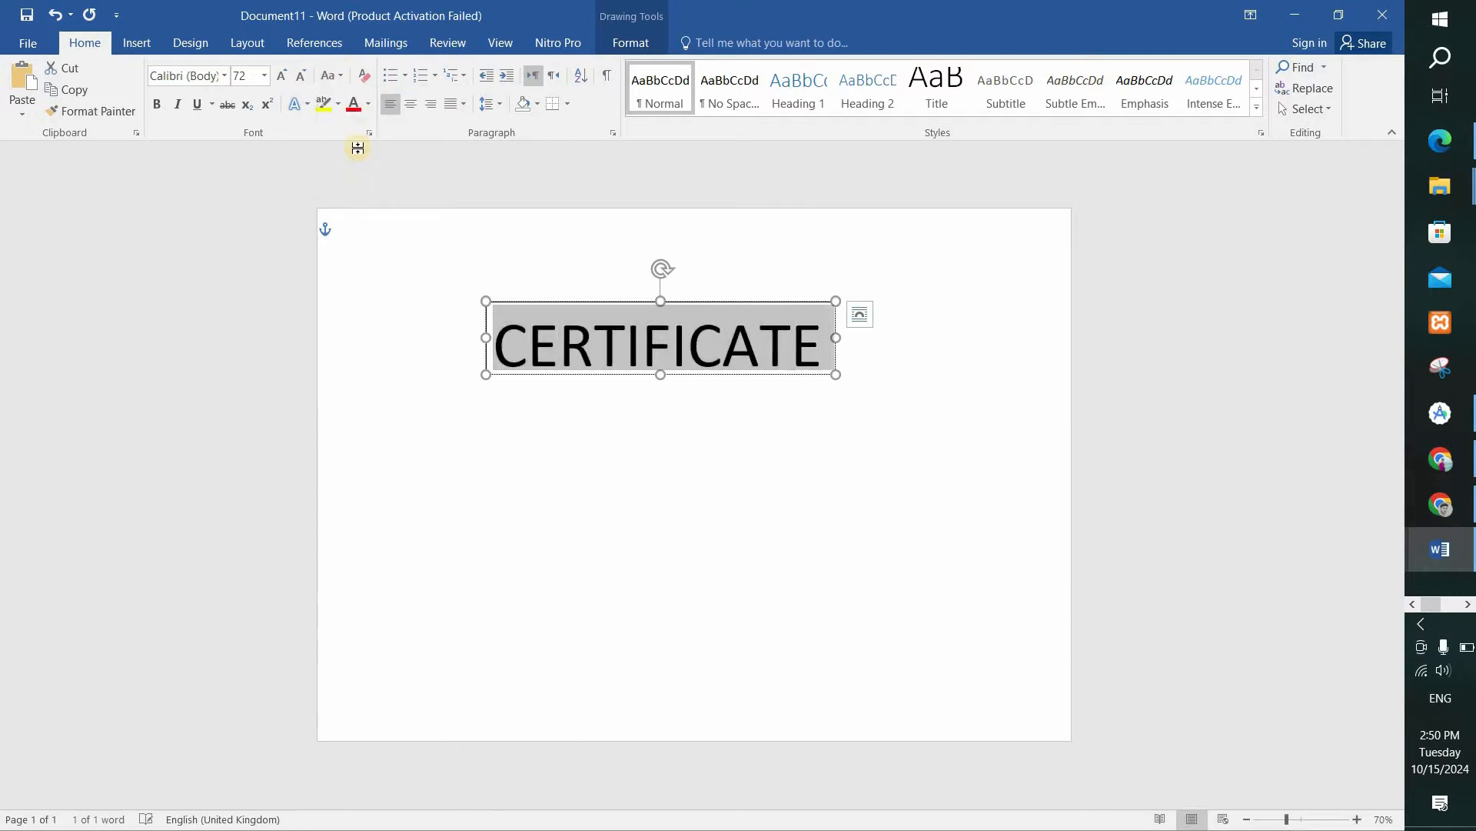
left_click(201, 72)
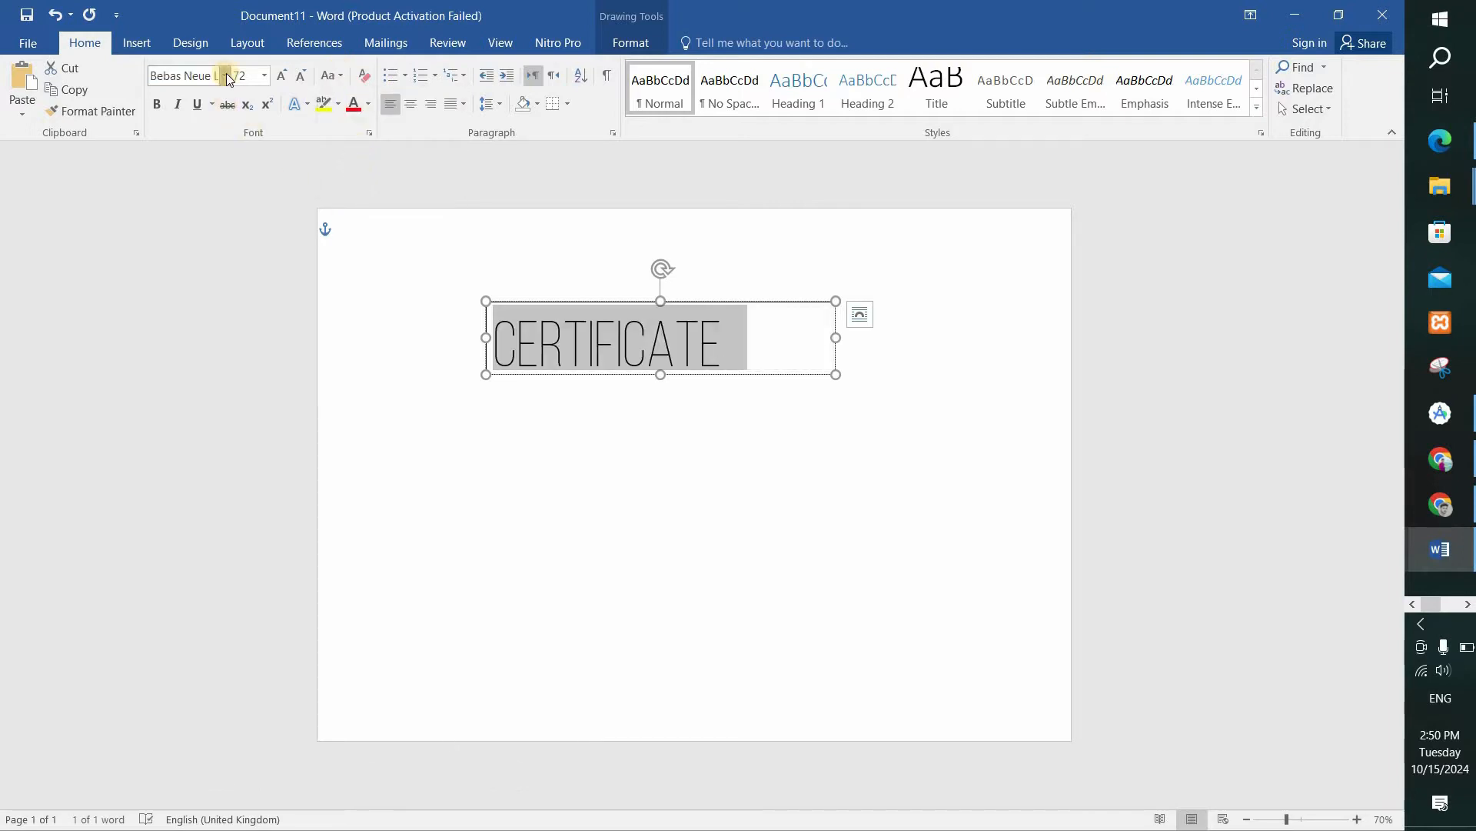
left_click(224, 75)
left_click(254, 346)
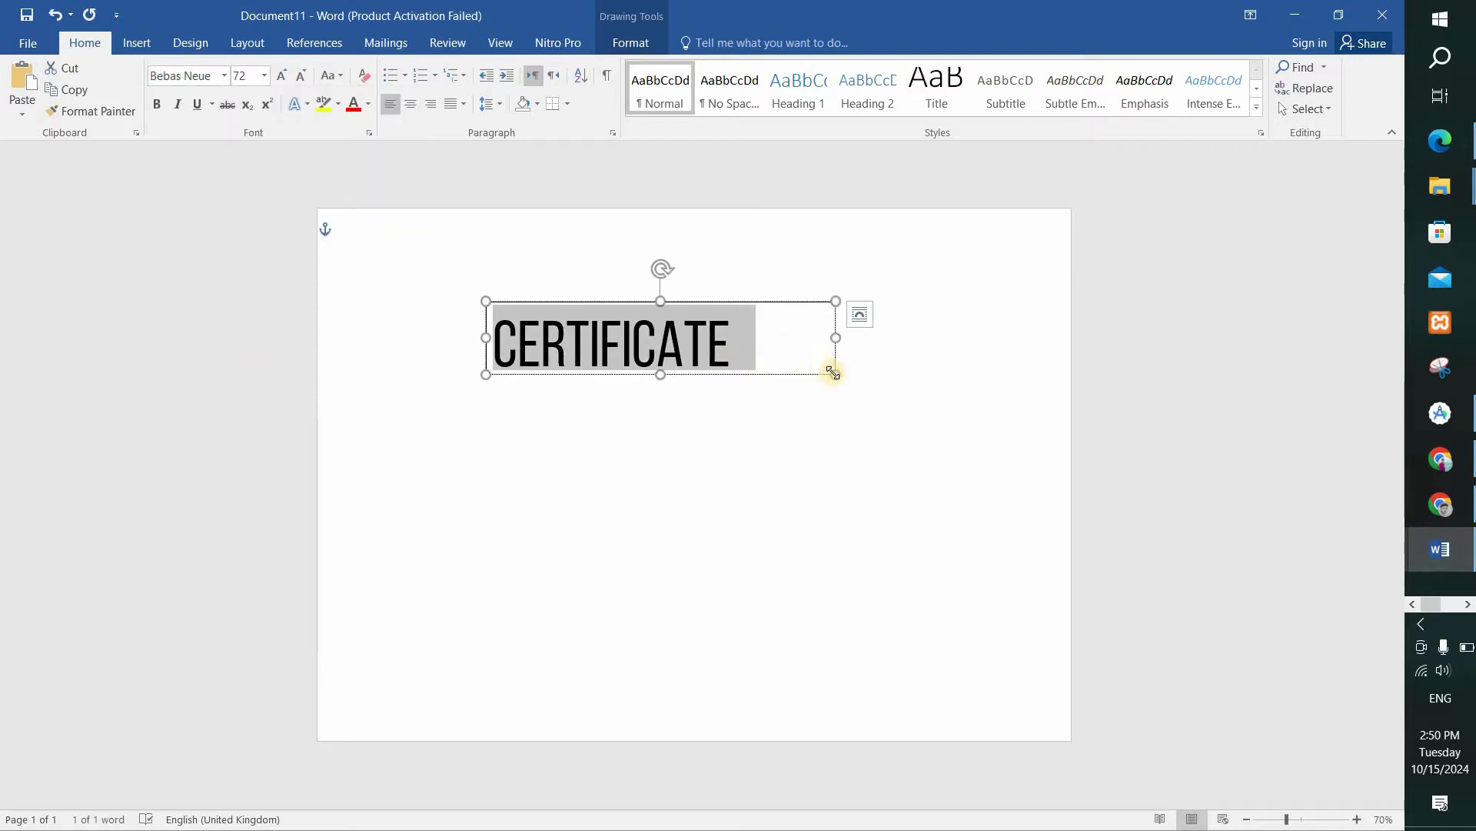
Align the title's text box to the horizontal center of the page.
left_click(620, 40)
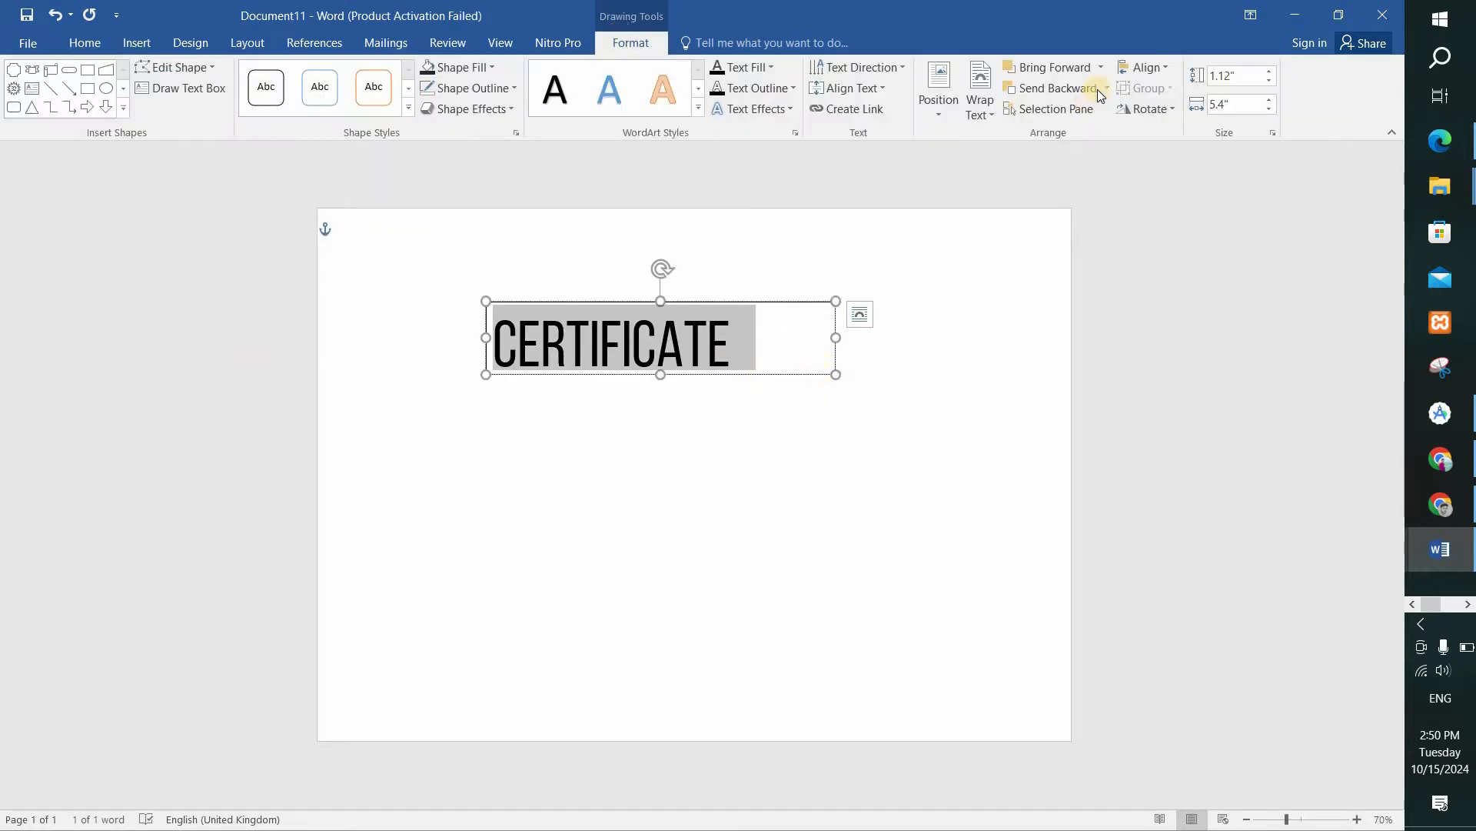
left_click(1144, 68)
left_click(1165, 113)
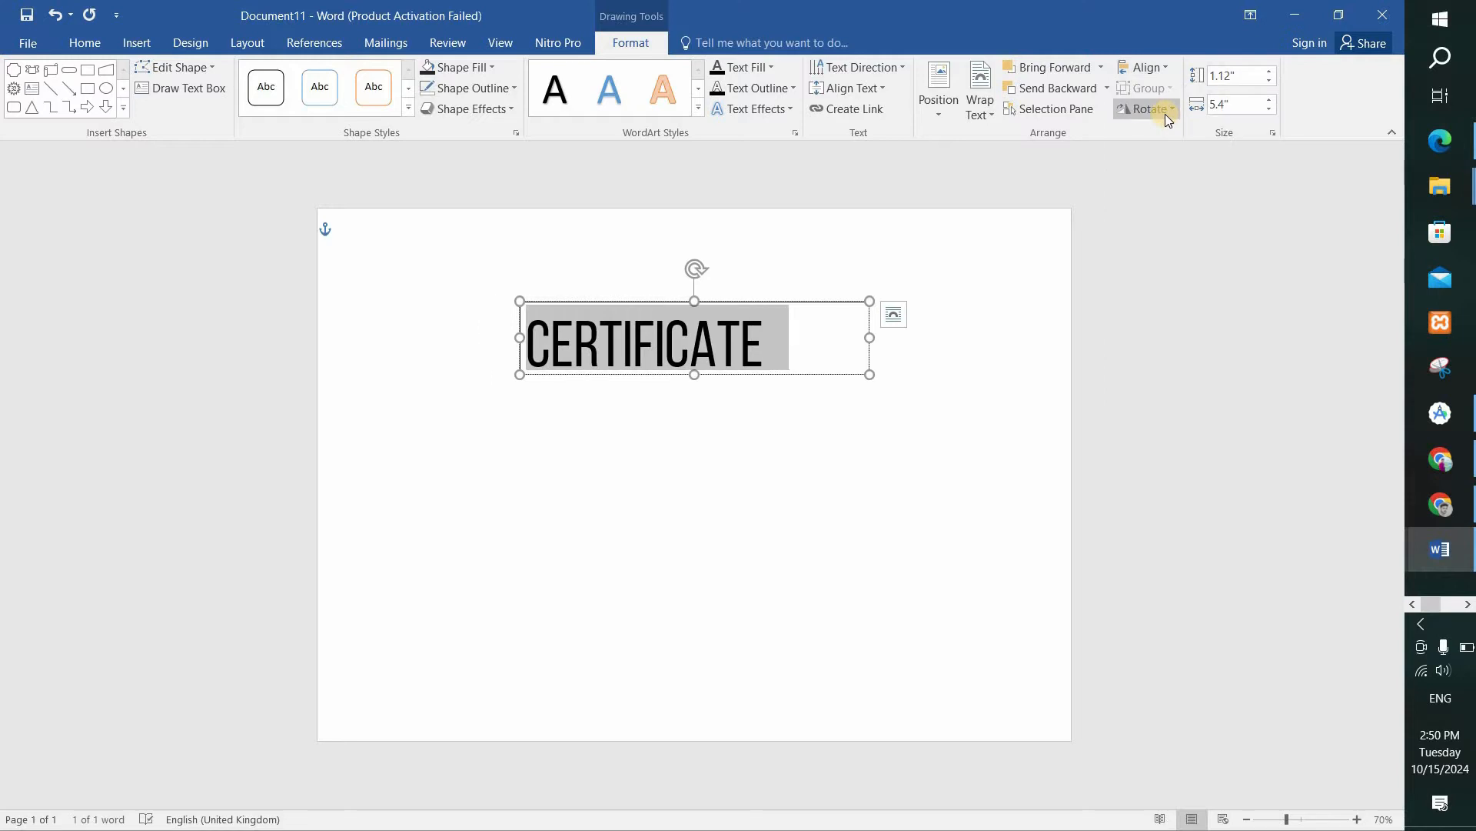
left_click(797, 461)
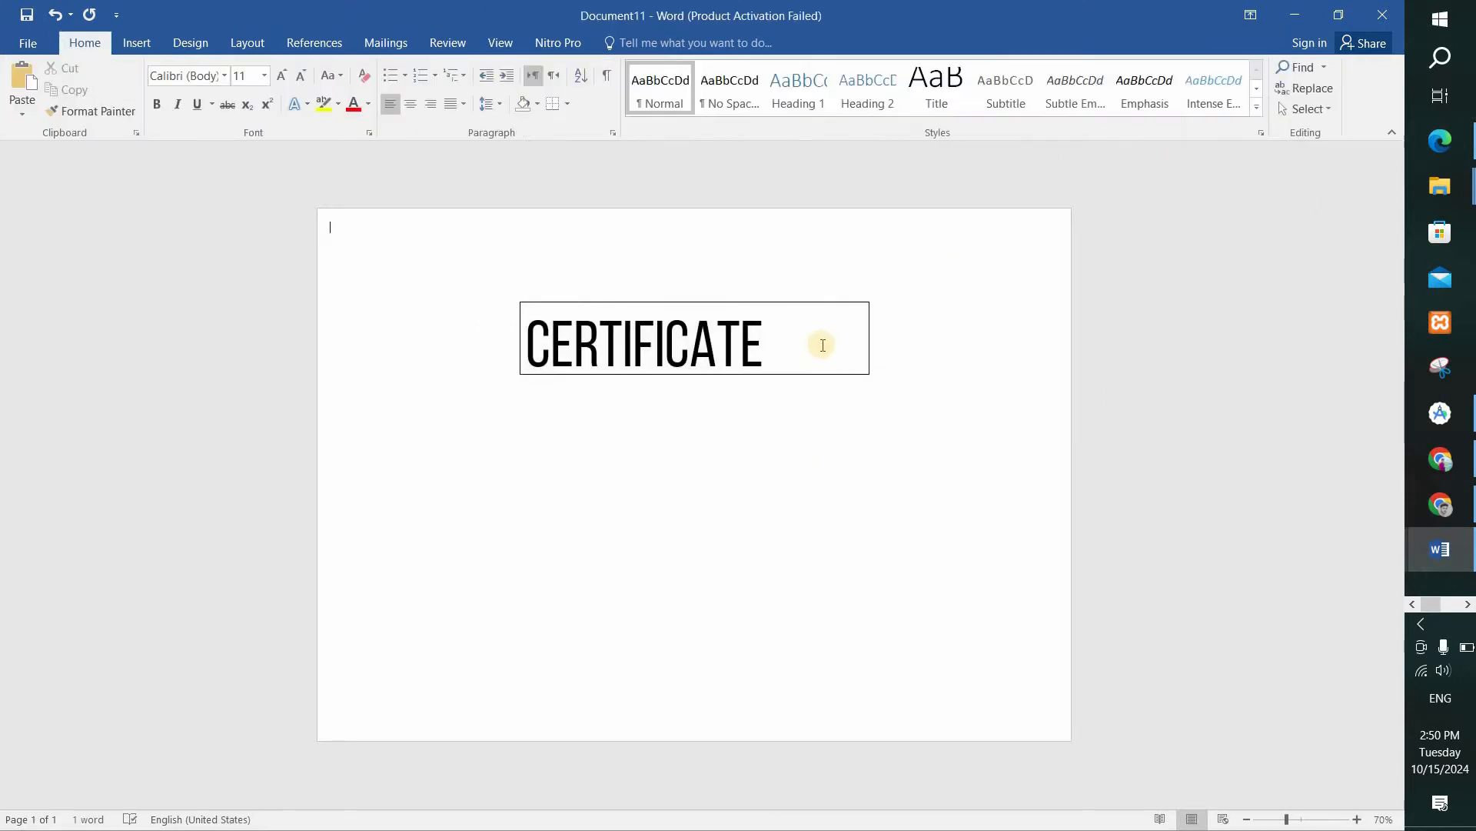
Center the CERTIFICATE text within its text box.
left_click(797, 350)
key("ctrl+a")
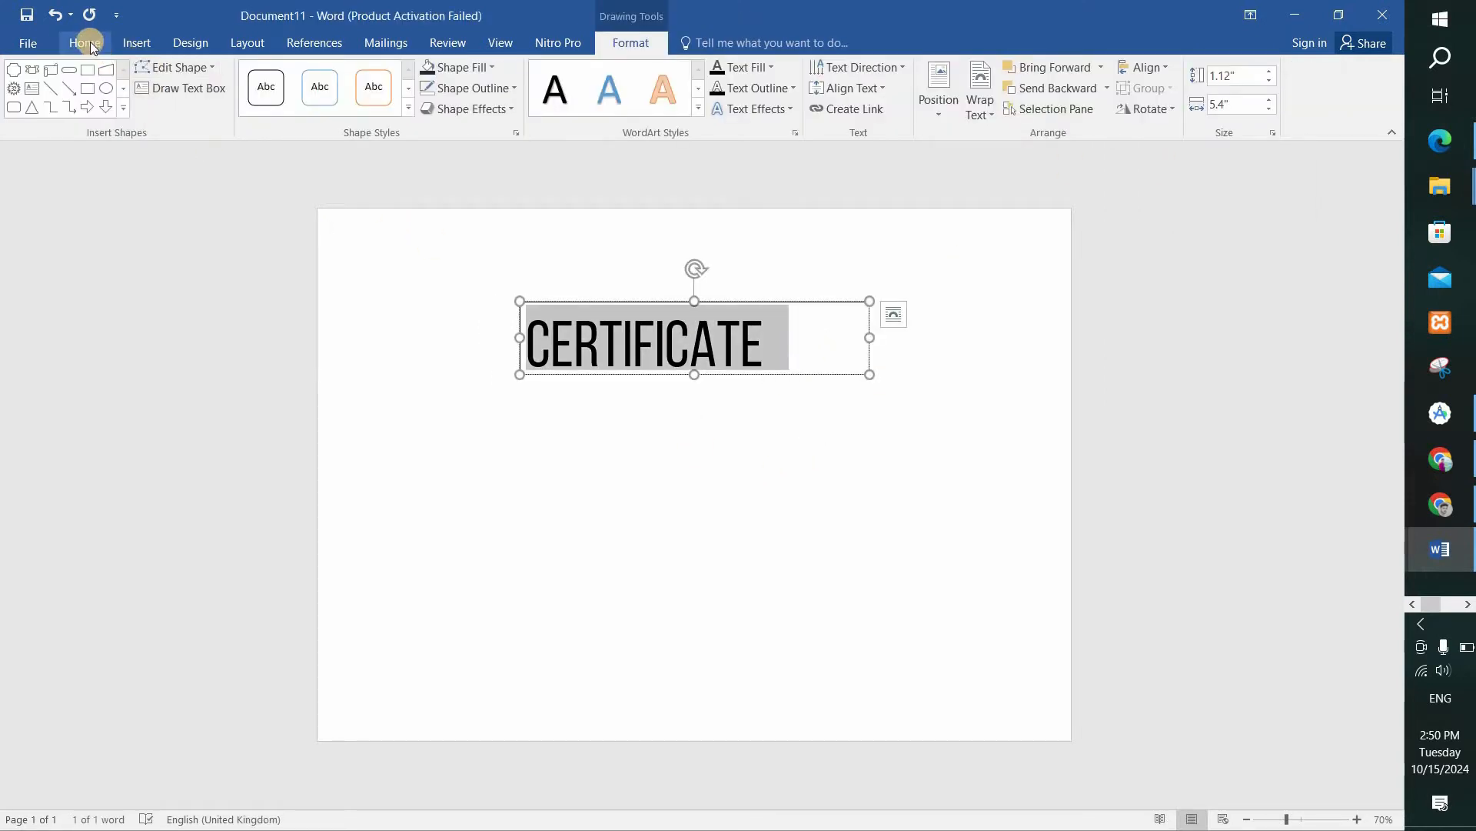
left_click(90, 40)
left_click(411, 108)
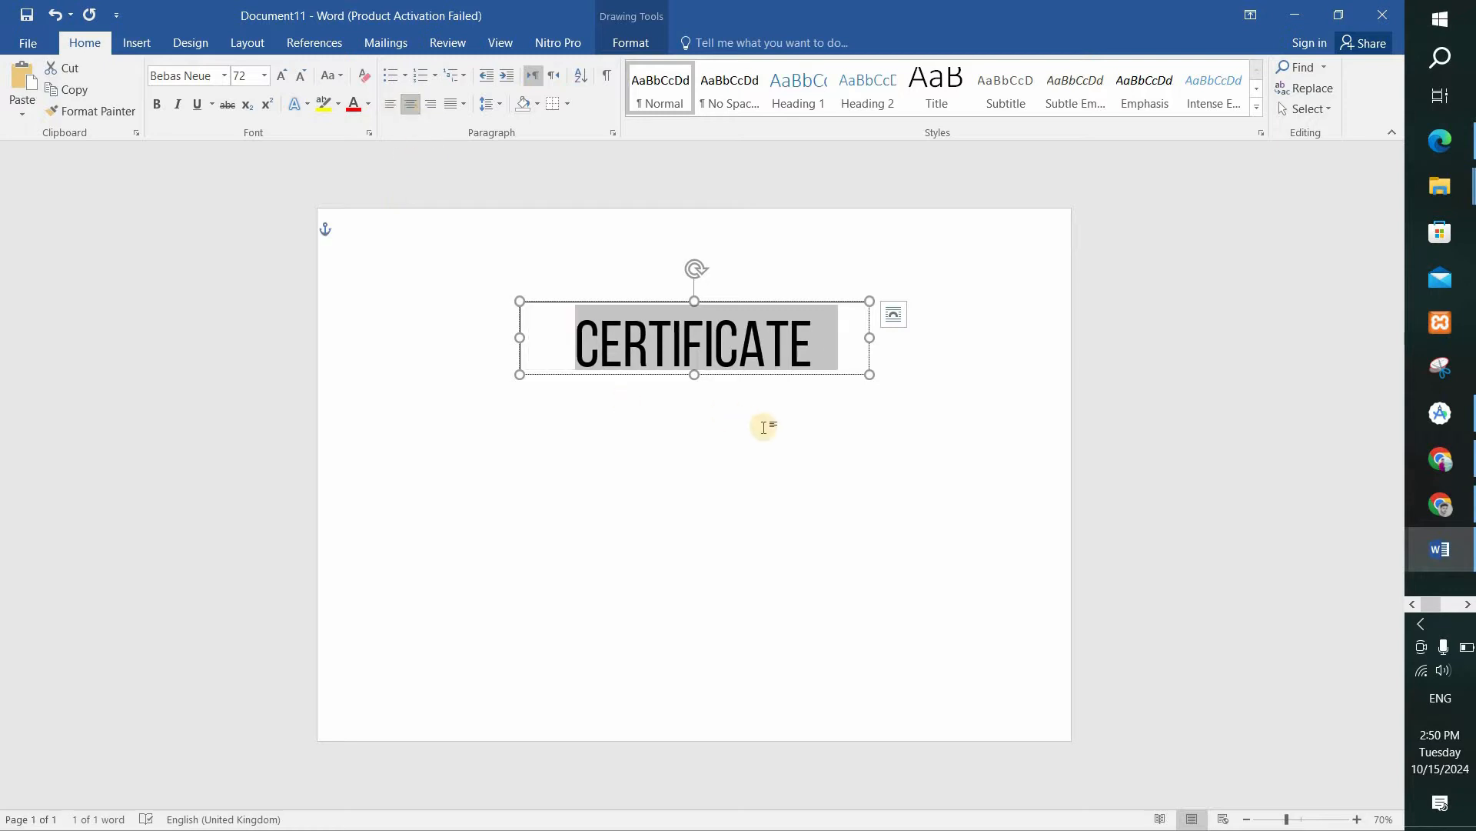
Remove the outline from the CERTIFICATE text box.
left_click(638, 44)
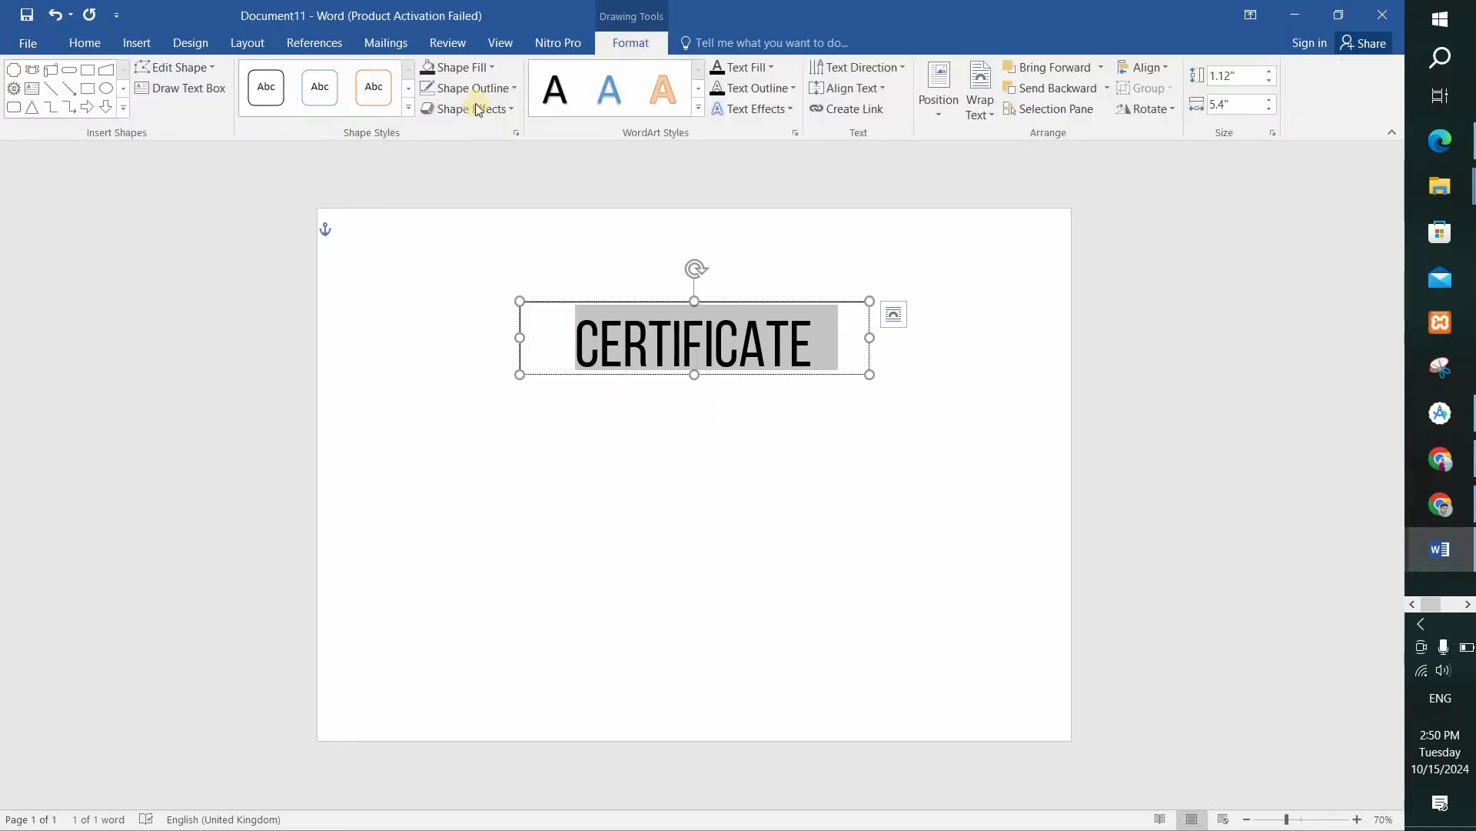
left_click(472, 85)
left_click(469, 259)
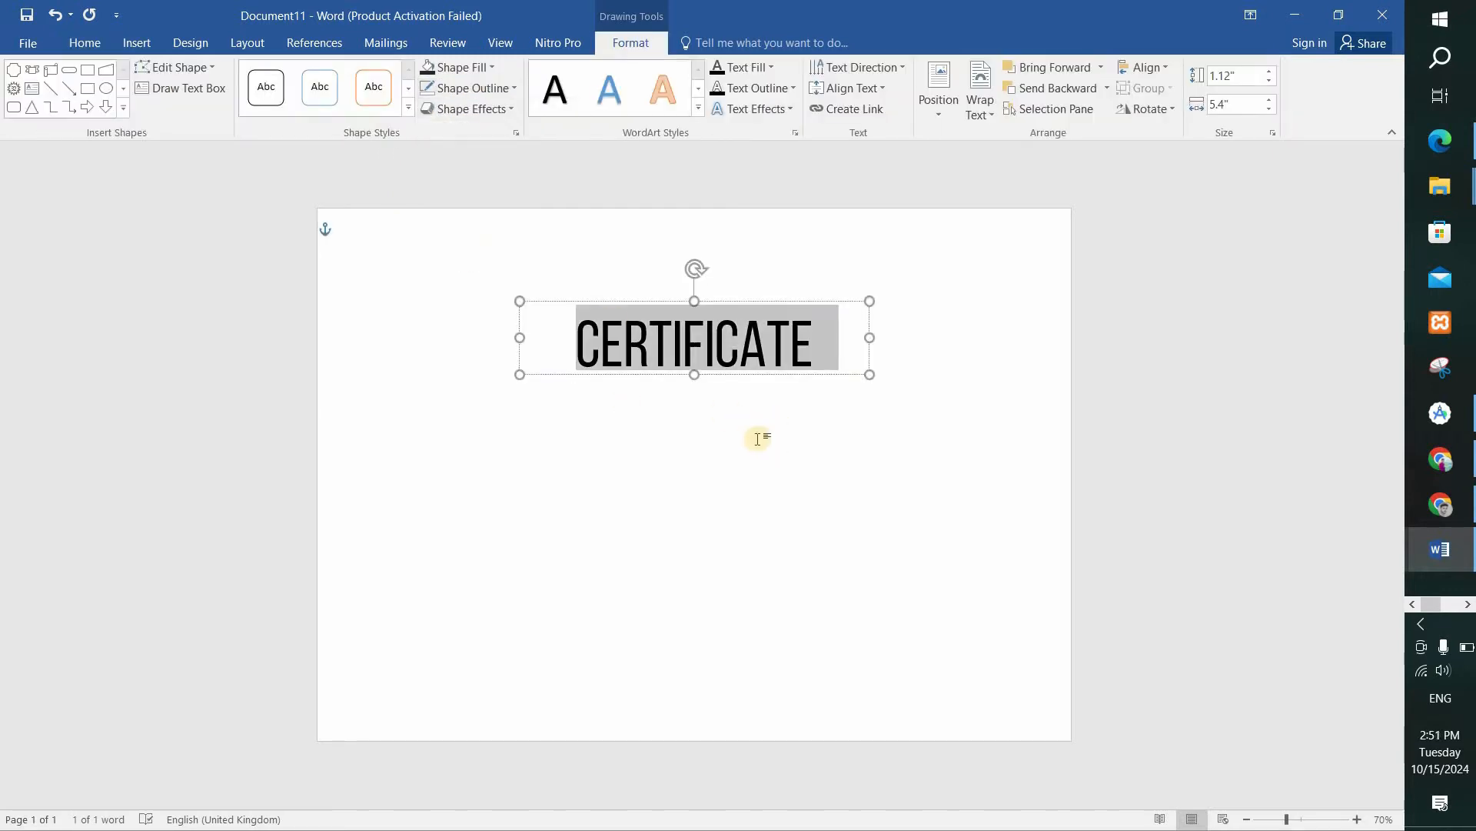
left_click(488, 346)
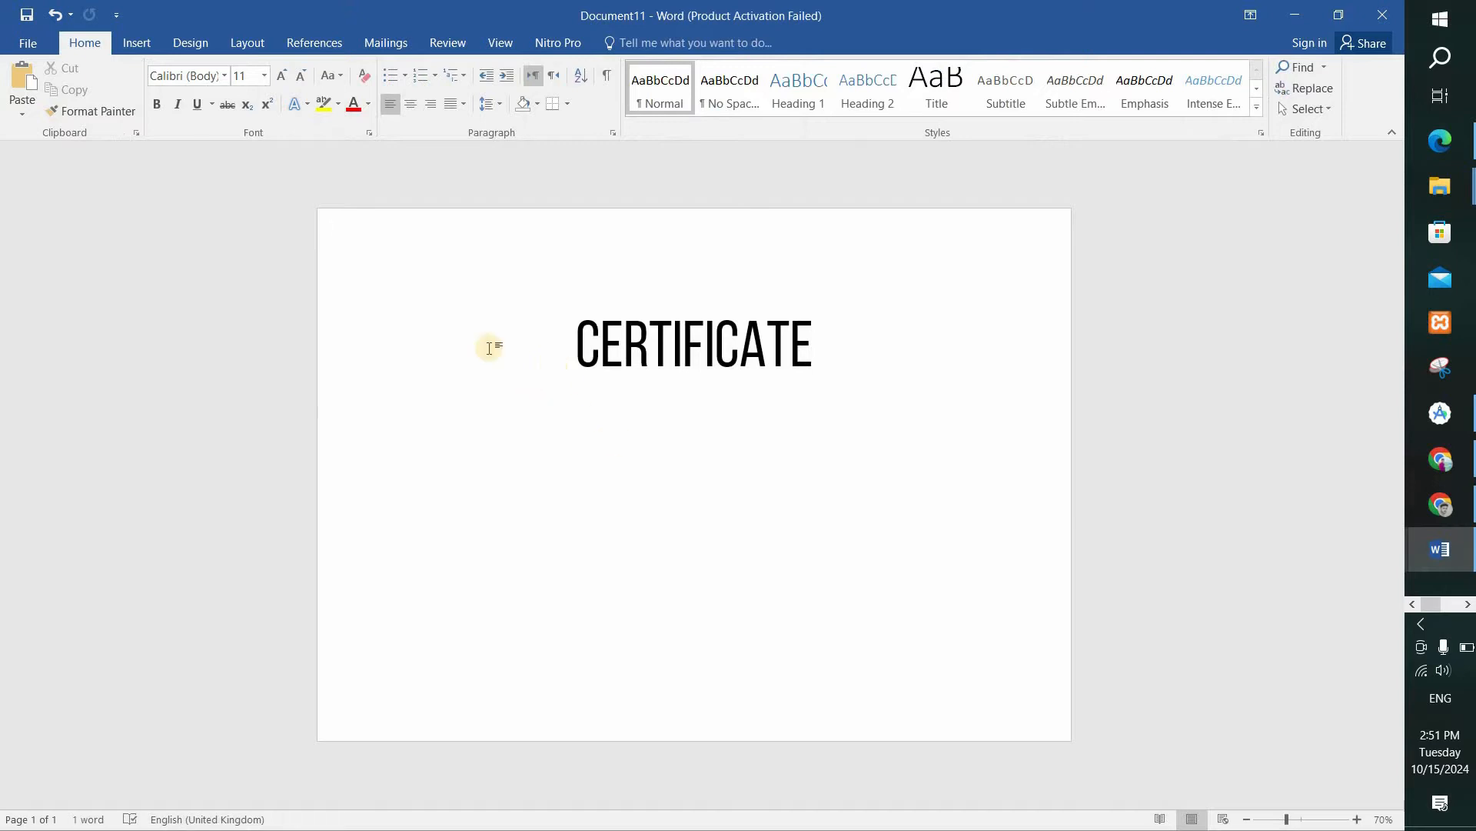
Add a text box about 3.35" wide and 0.51" high above the CERTIFICATE title, containing "Company name".
left_click(196, 40)
left_click(139, 40)
left_click(277, 93)
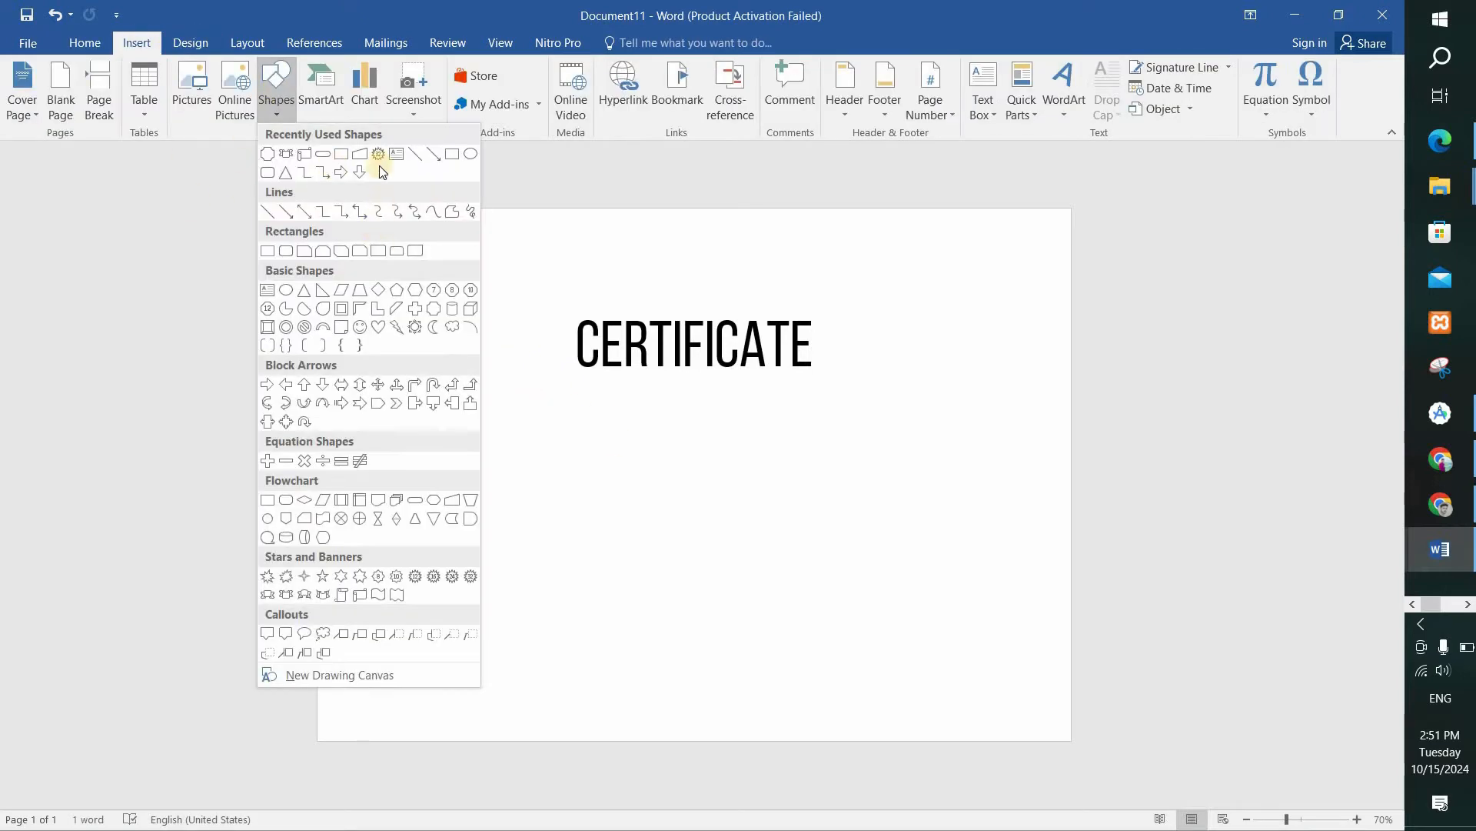
left_click(389, 152)
left_click_drag(577, 274, 793, 305)
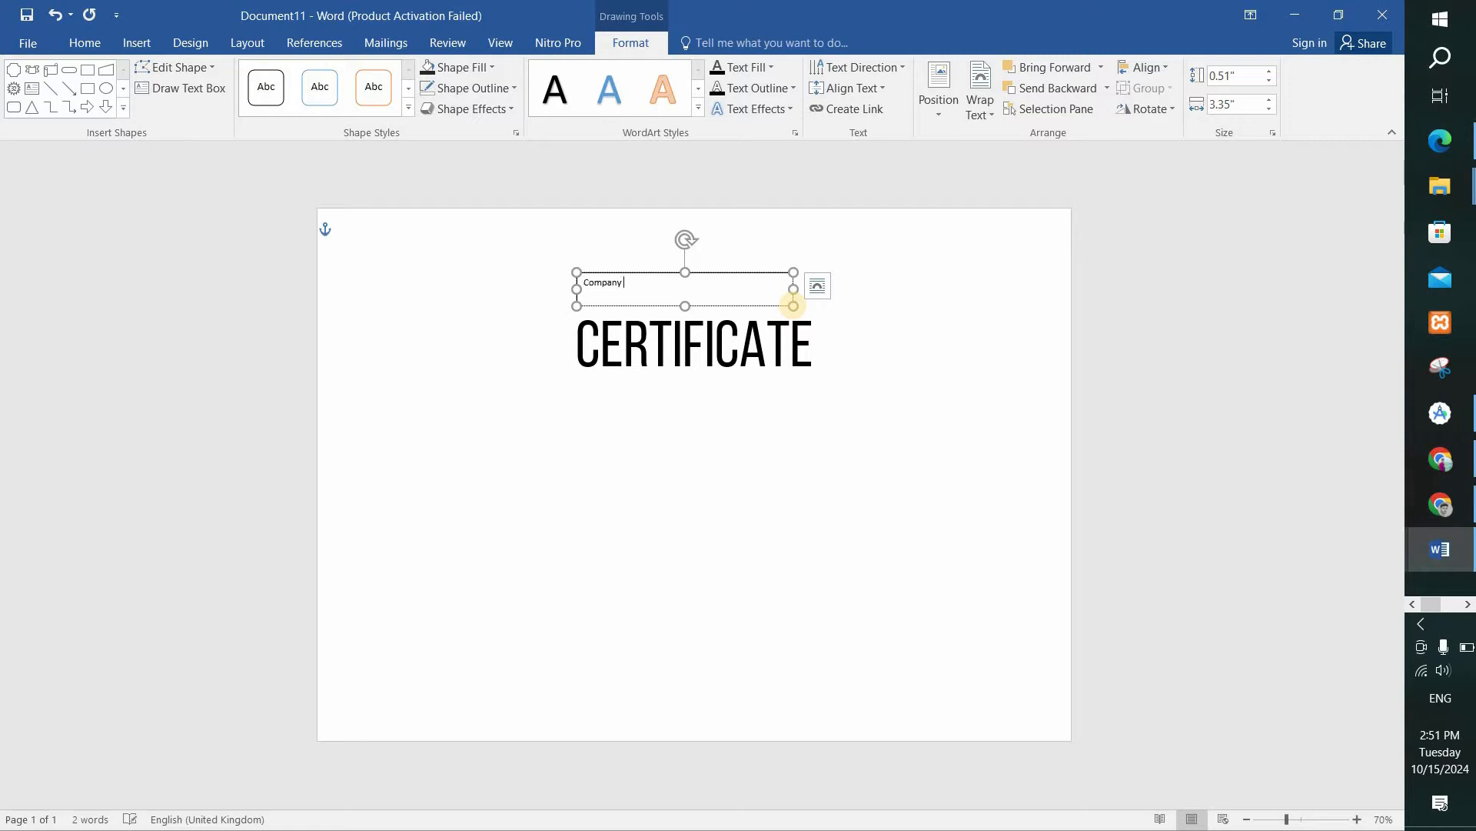
Select the "Company name" text and remove the outline of its text box.
key("ctrl+a")
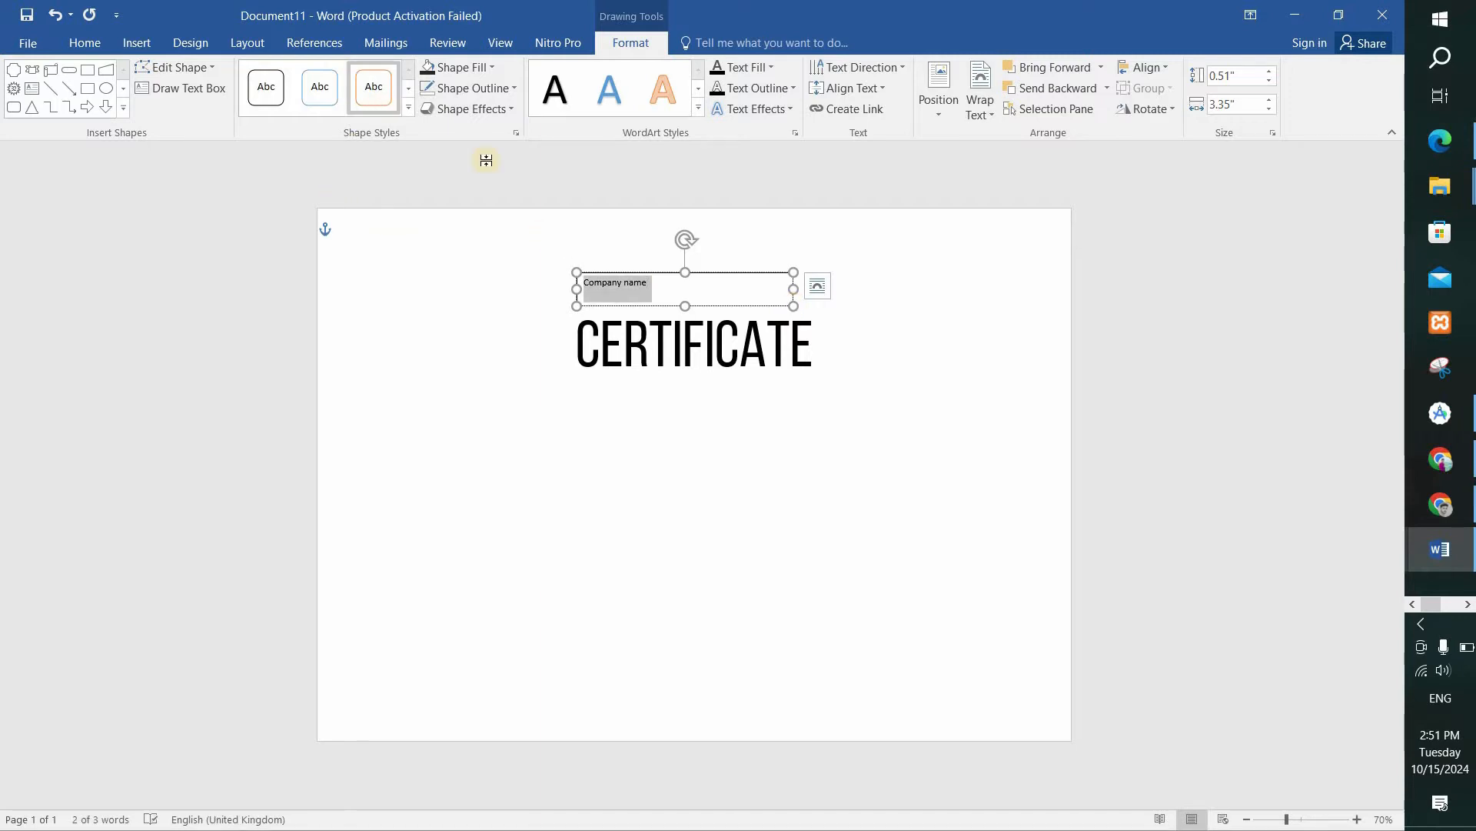
left_click(469, 90)
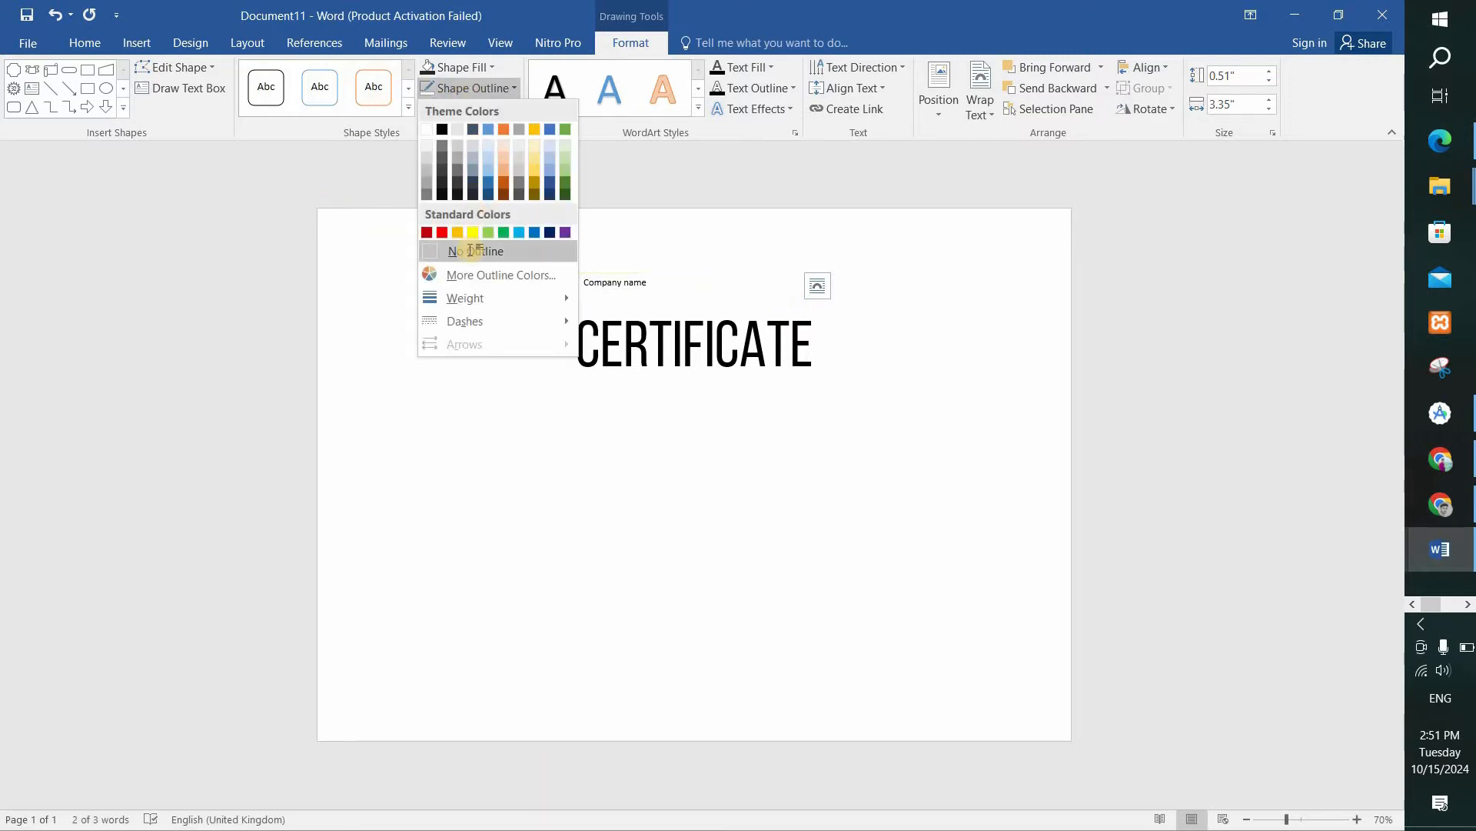
left_click(471, 249)
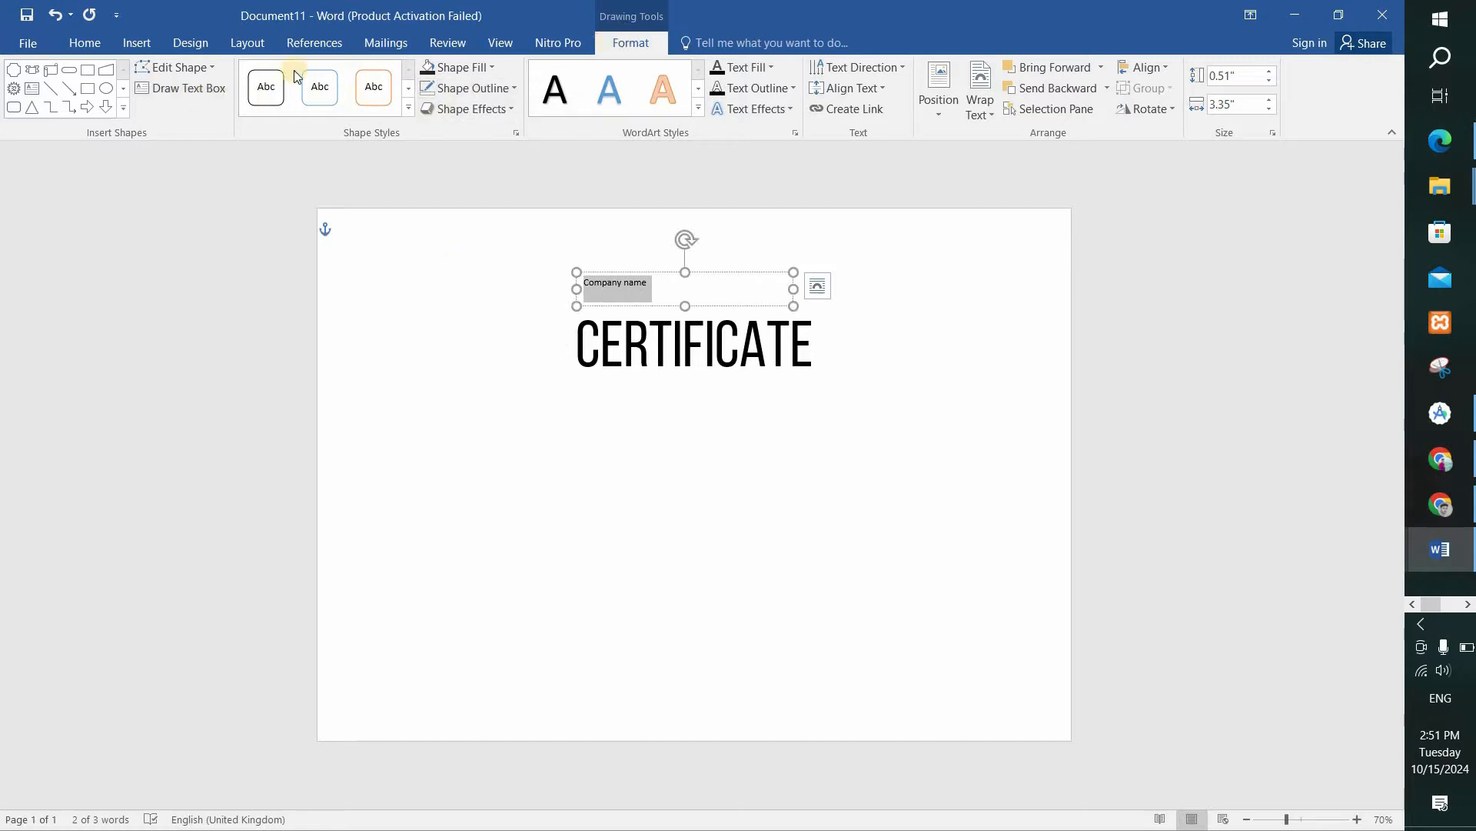
Set the "Company name" text to font size 26 and convert it to uppercase.
left_click(82, 44)
left_click(264, 75)
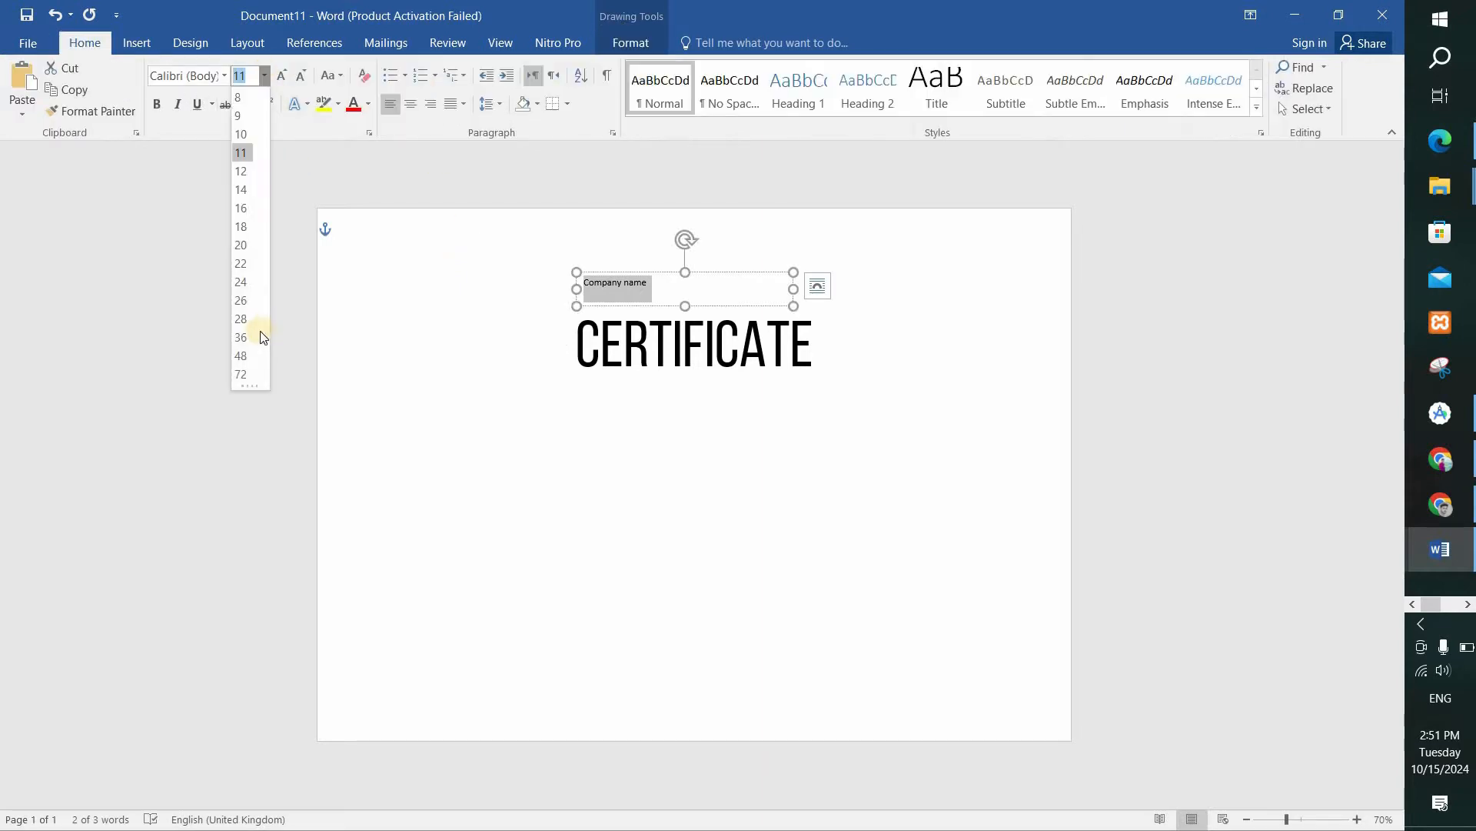
left_click(241, 304)
left_click(335, 75)
left_click(355, 141)
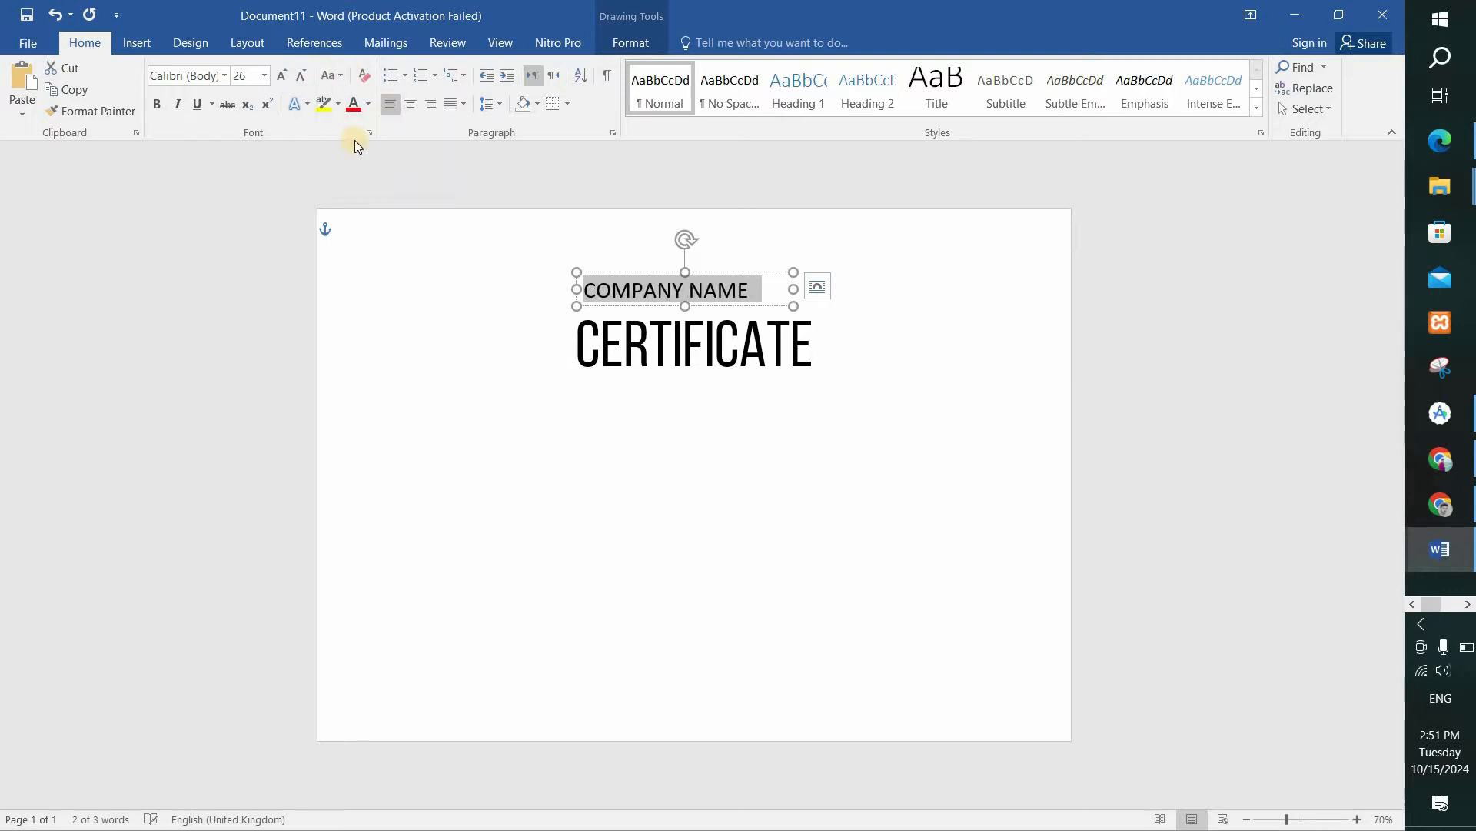
Center the COMPANY NAME text in its box and set its font to Montserrat.
left_click(412, 104)
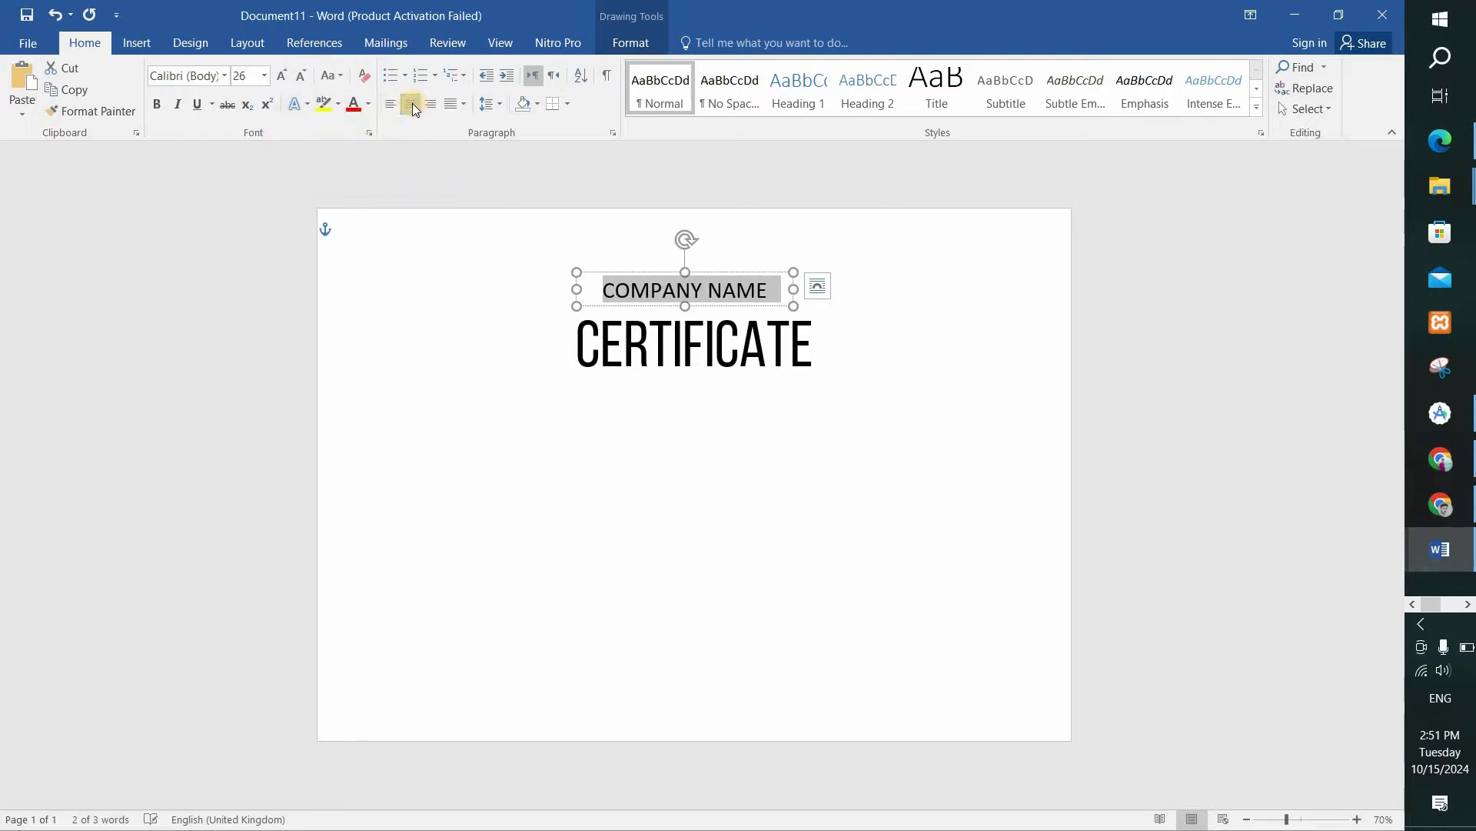
left_click(179, 71)
type("Montserrat Li")
key("Return")
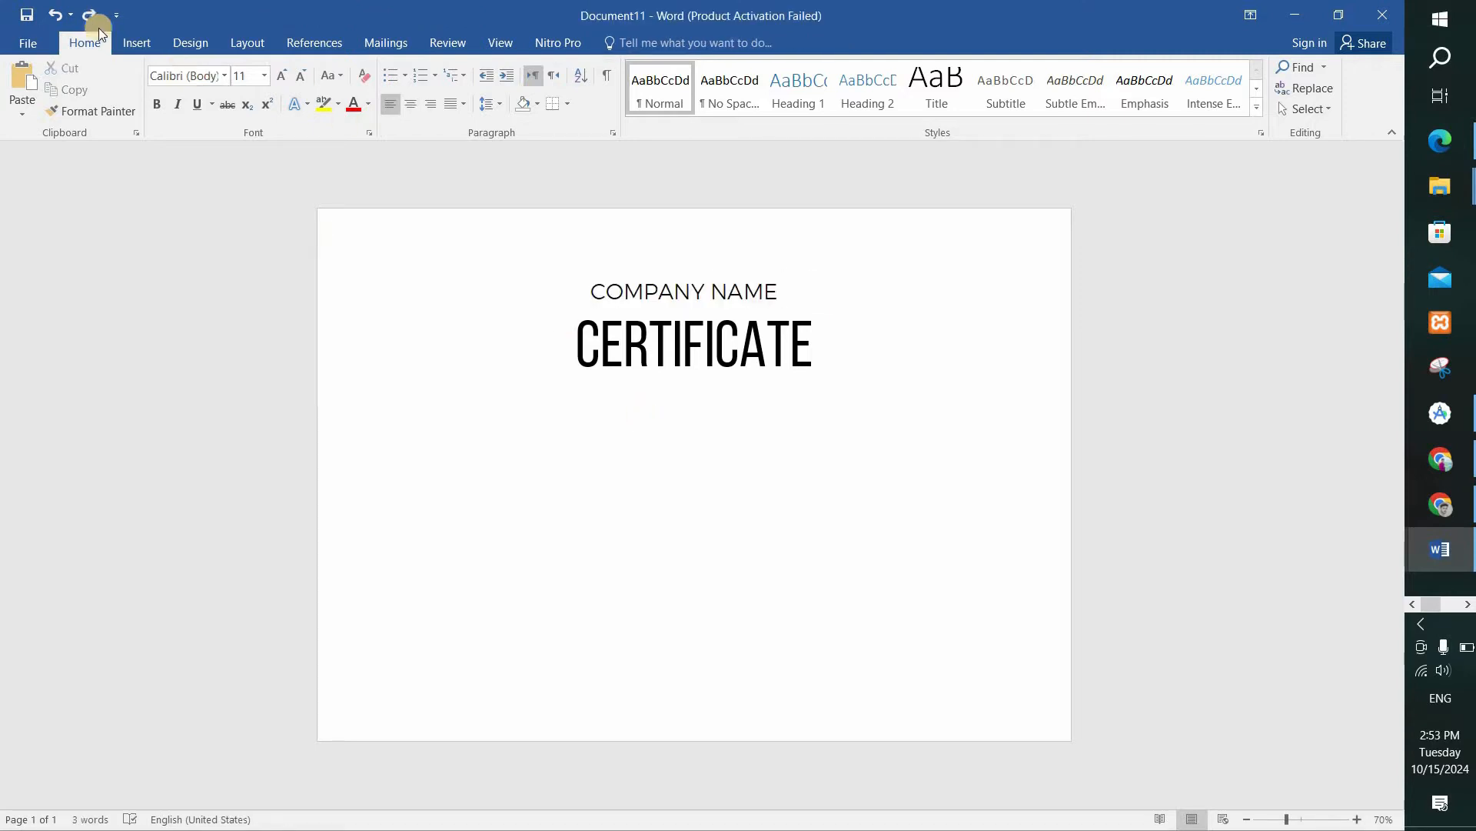
Add a text box about 3.15" wide and 0.43" high below the CERTIFICATE title, containing "2024 awards".
left_click(138, 43)
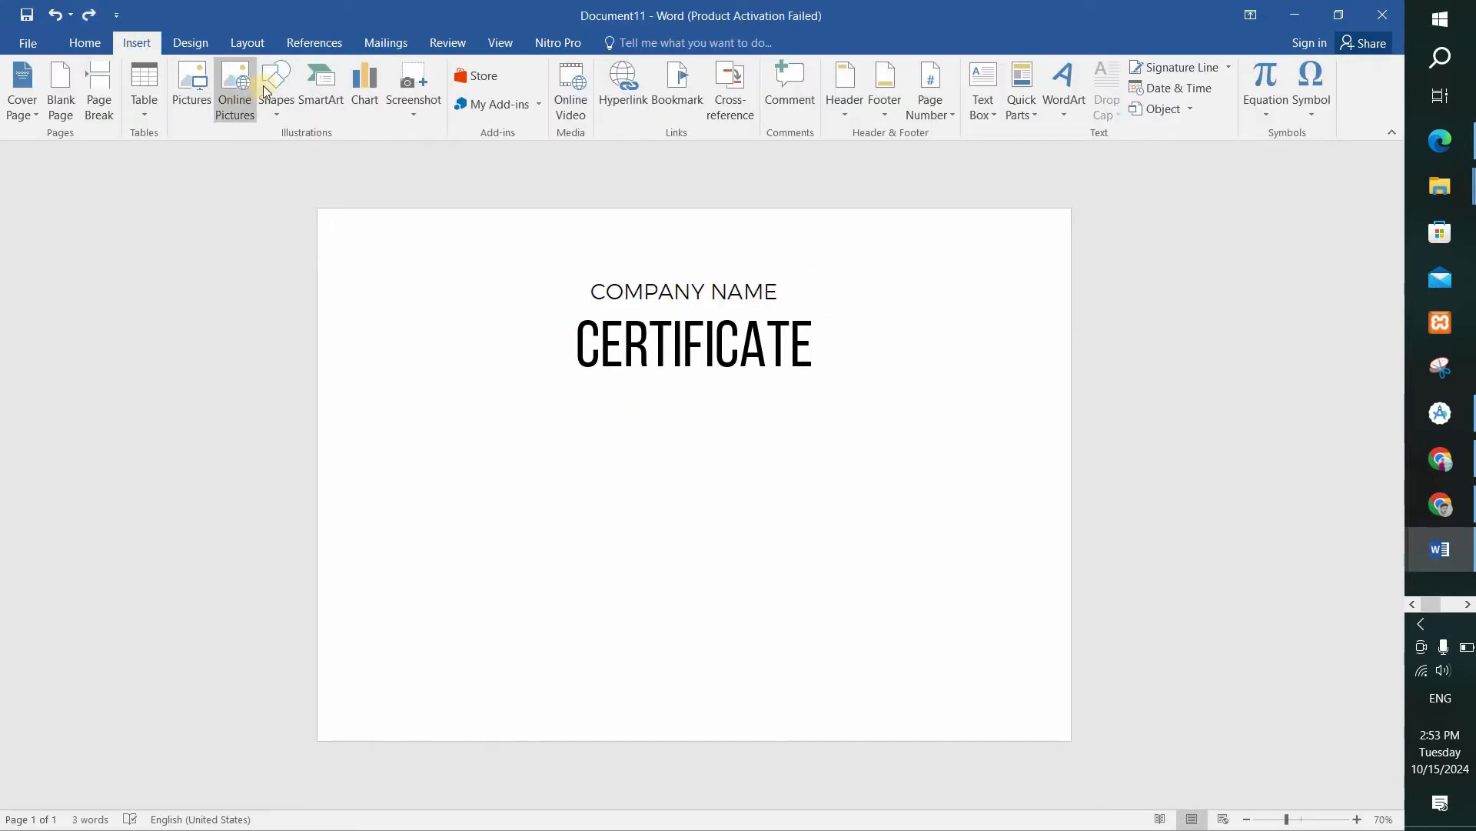
left_click(265, 91)
left_click(395, 154)
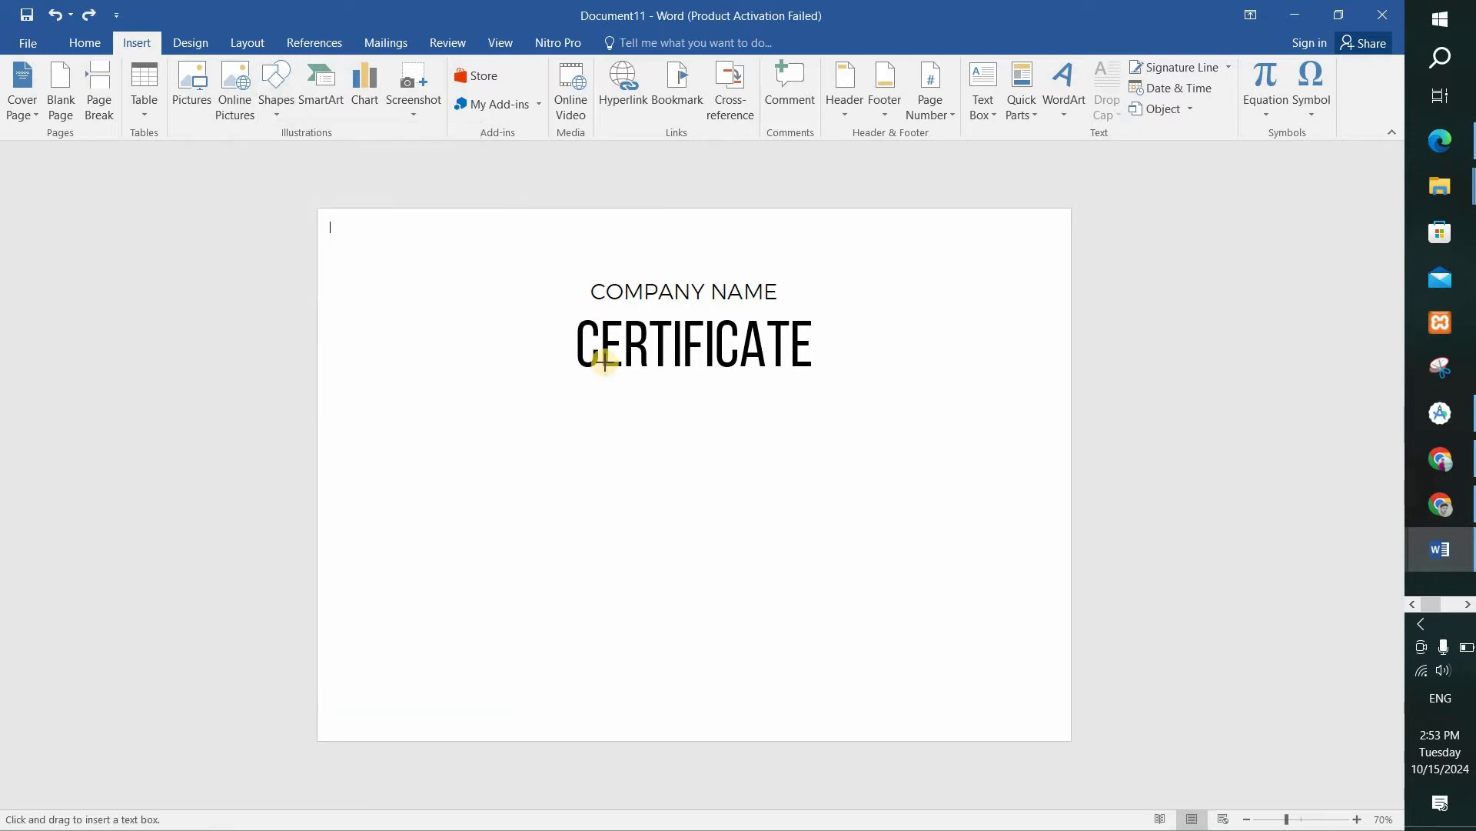
left_click_drag(592, 375, 797, 403)
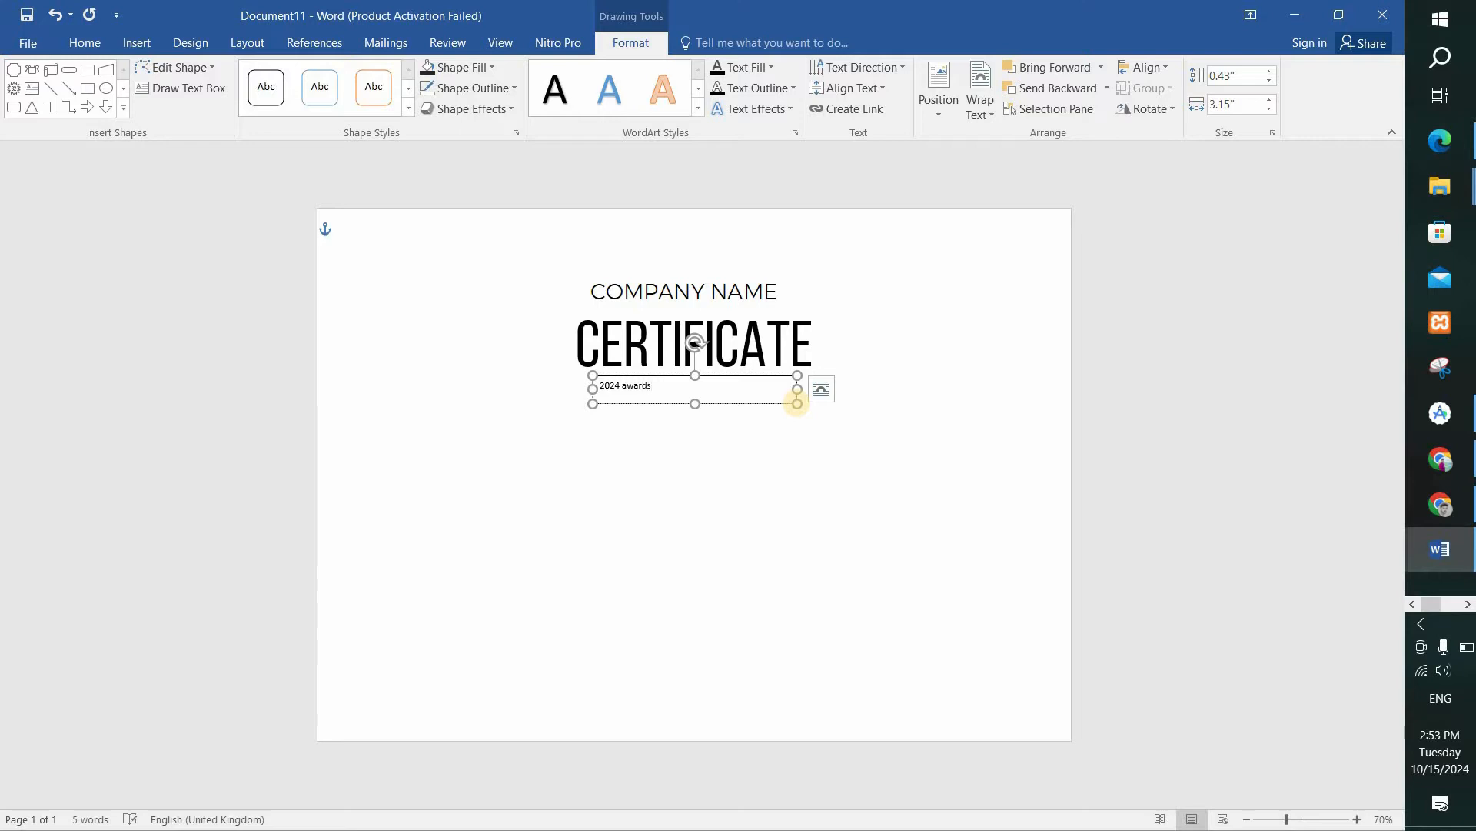
Center the "2024 awards" text in its box and set it to Montserrat Light at font size 26.
key("ctrl+a")
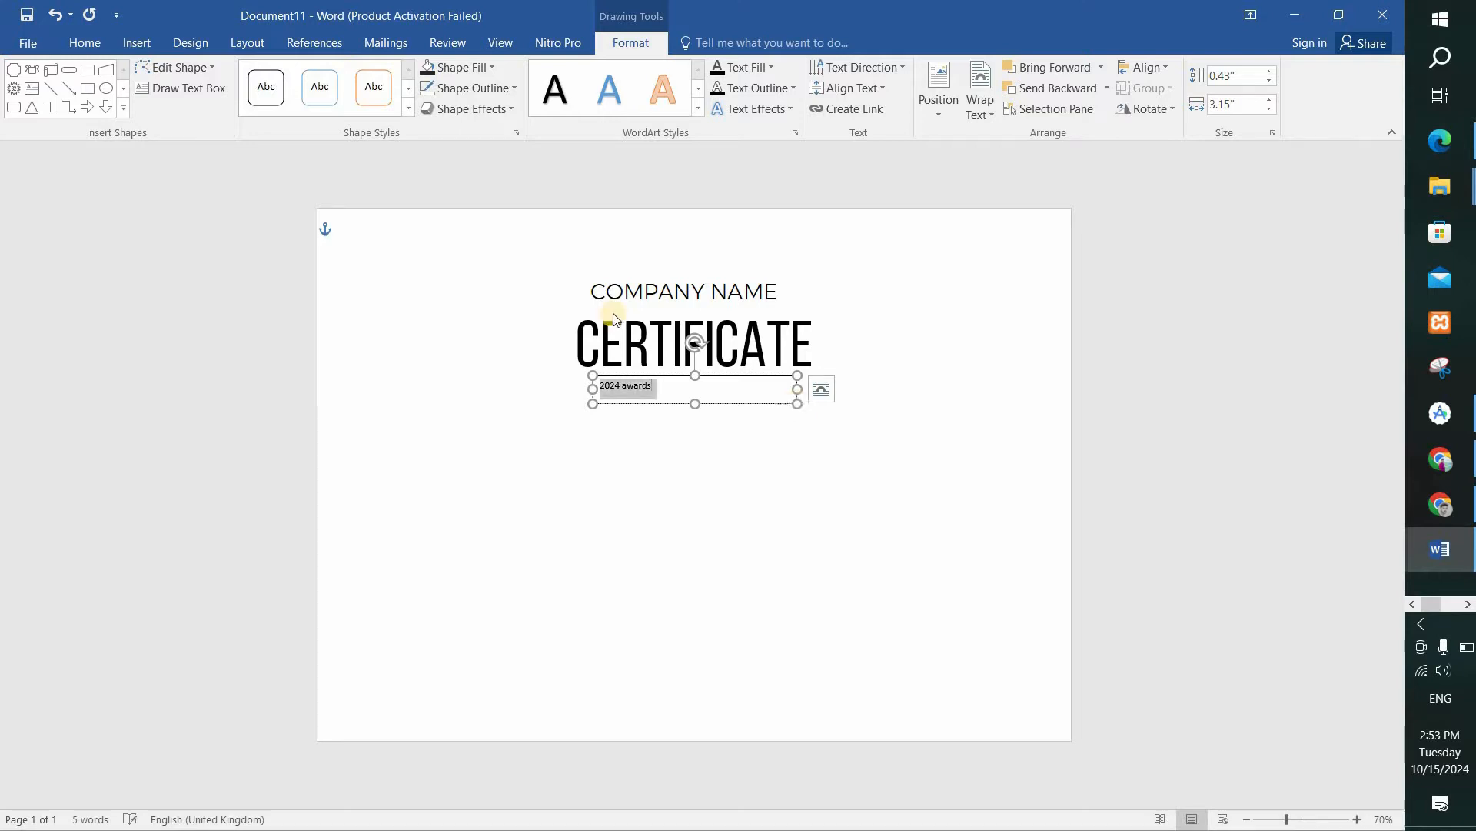
left_click(73, 45)
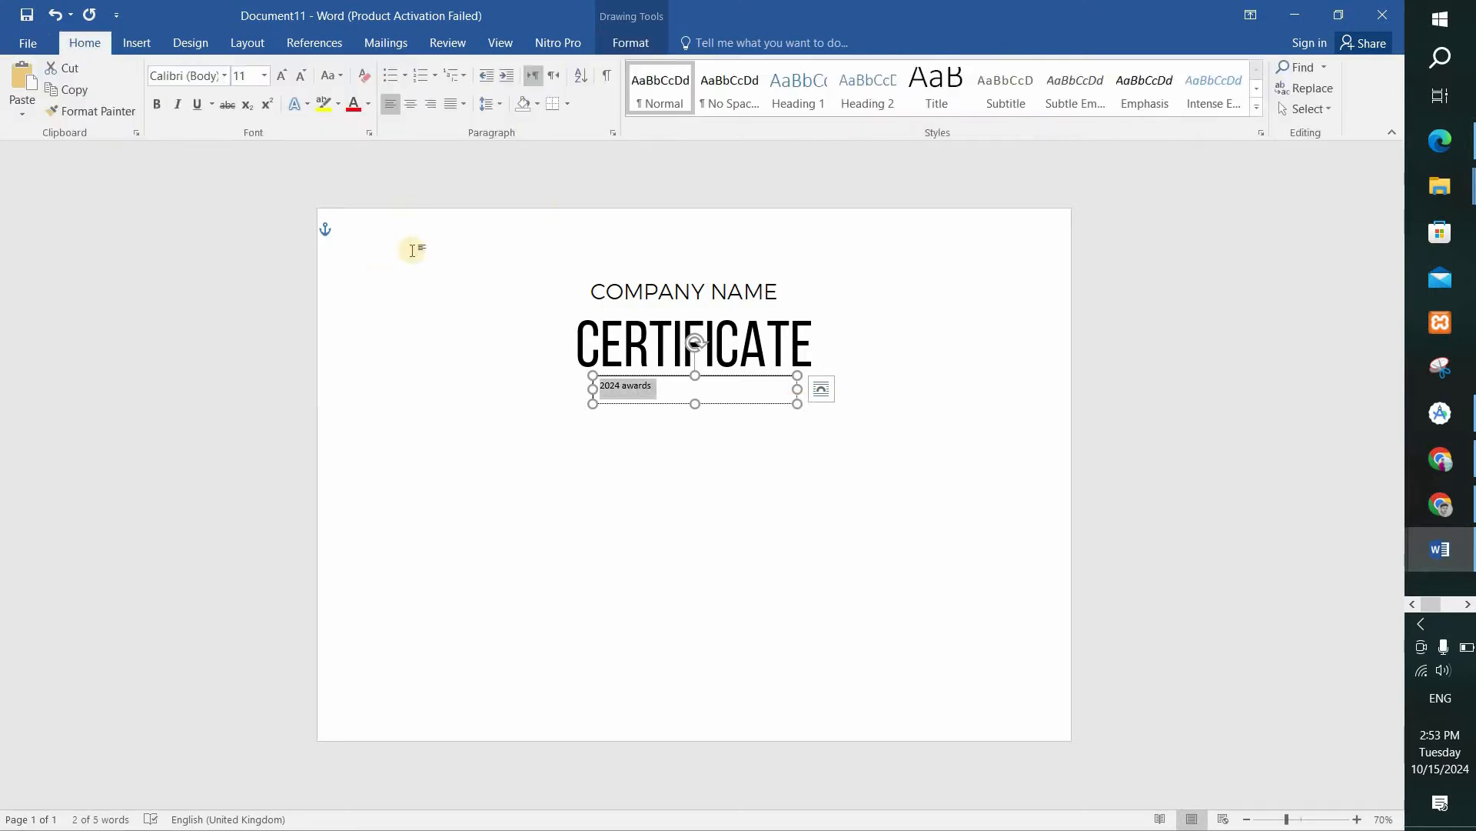
left_click(412, 106)
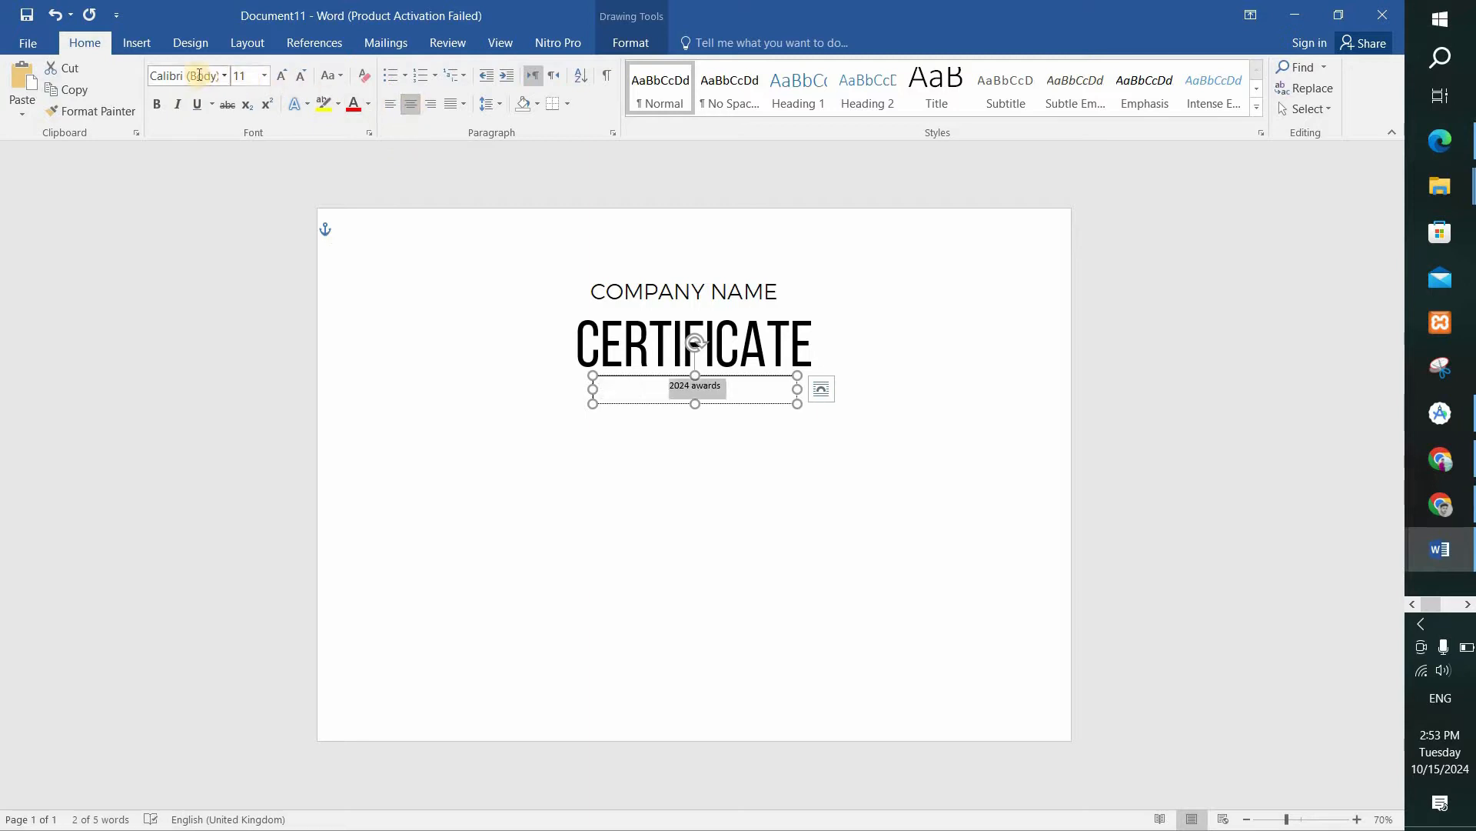
left_click(199, 74)
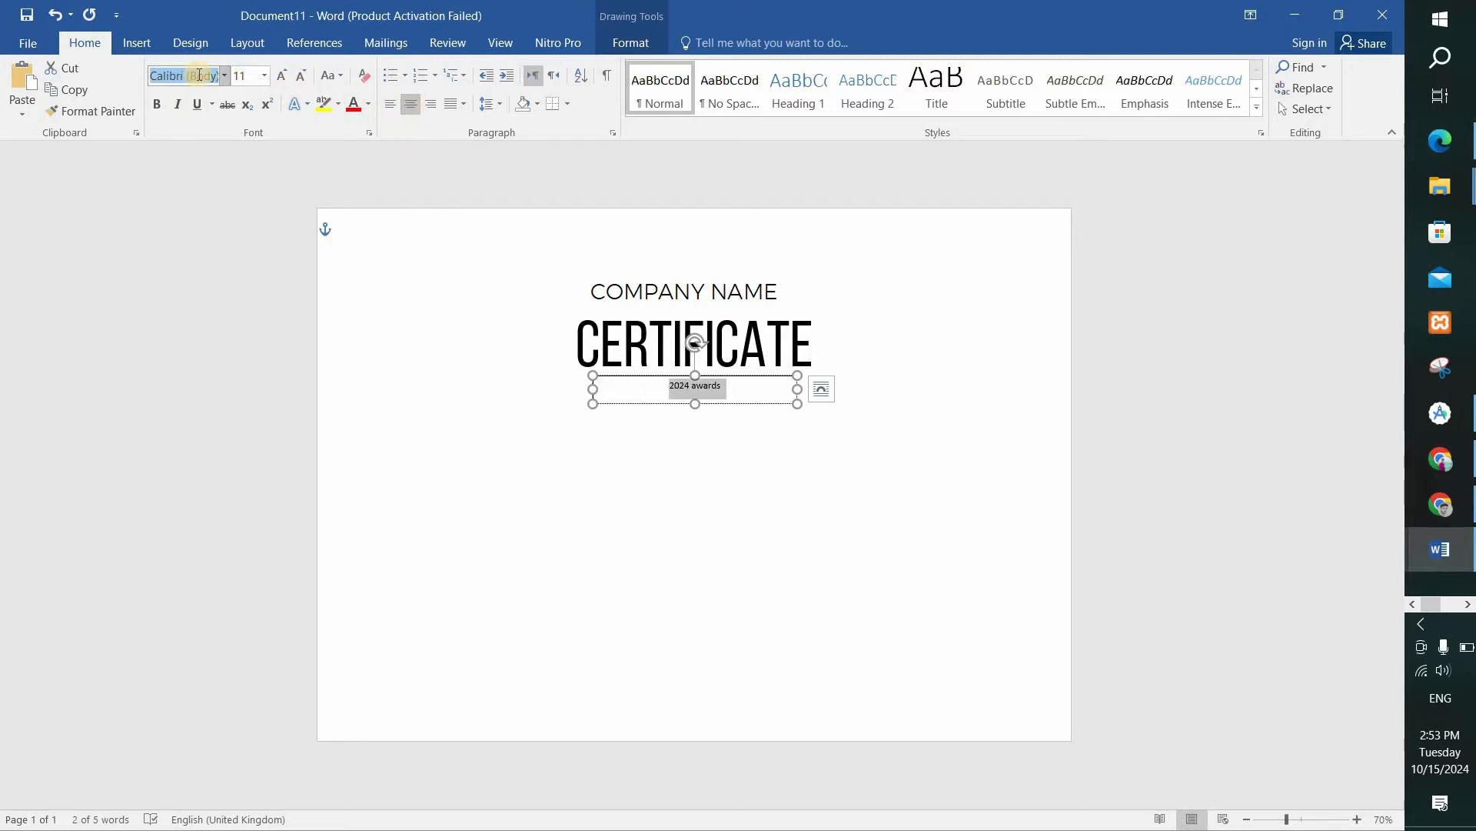
key("Return")
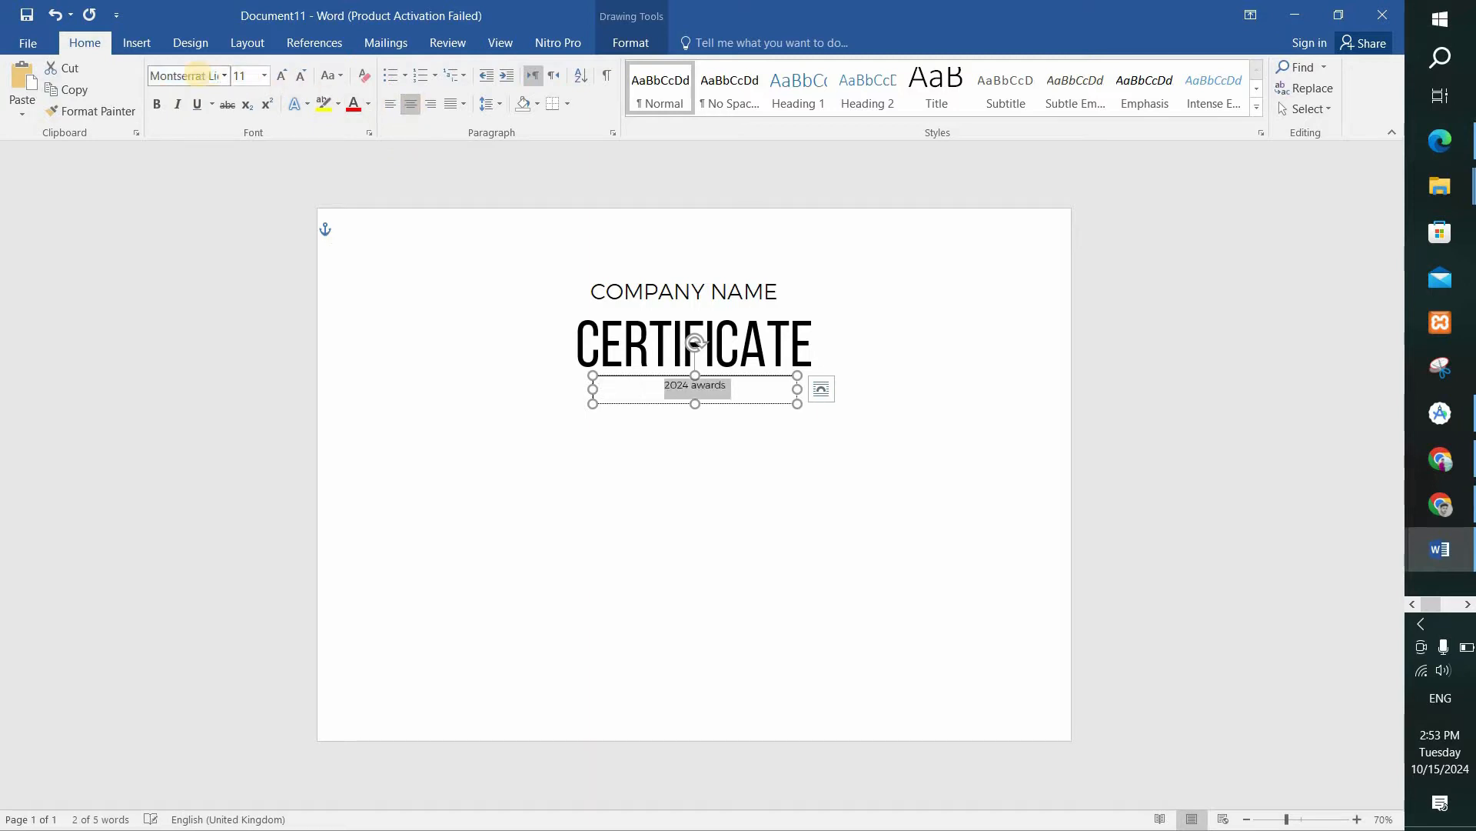
left_click(264, 76)
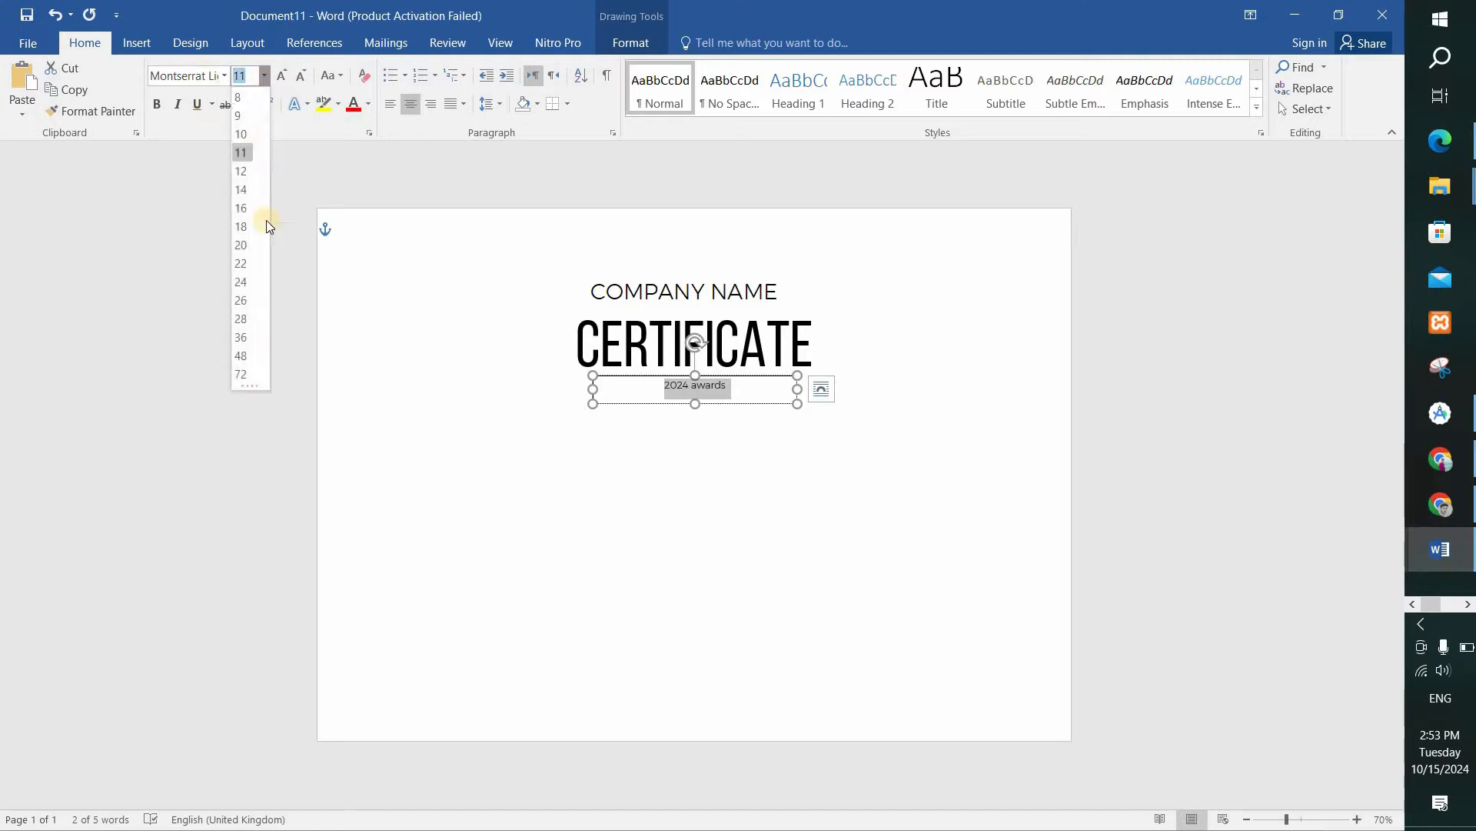
left_click(240, 300)
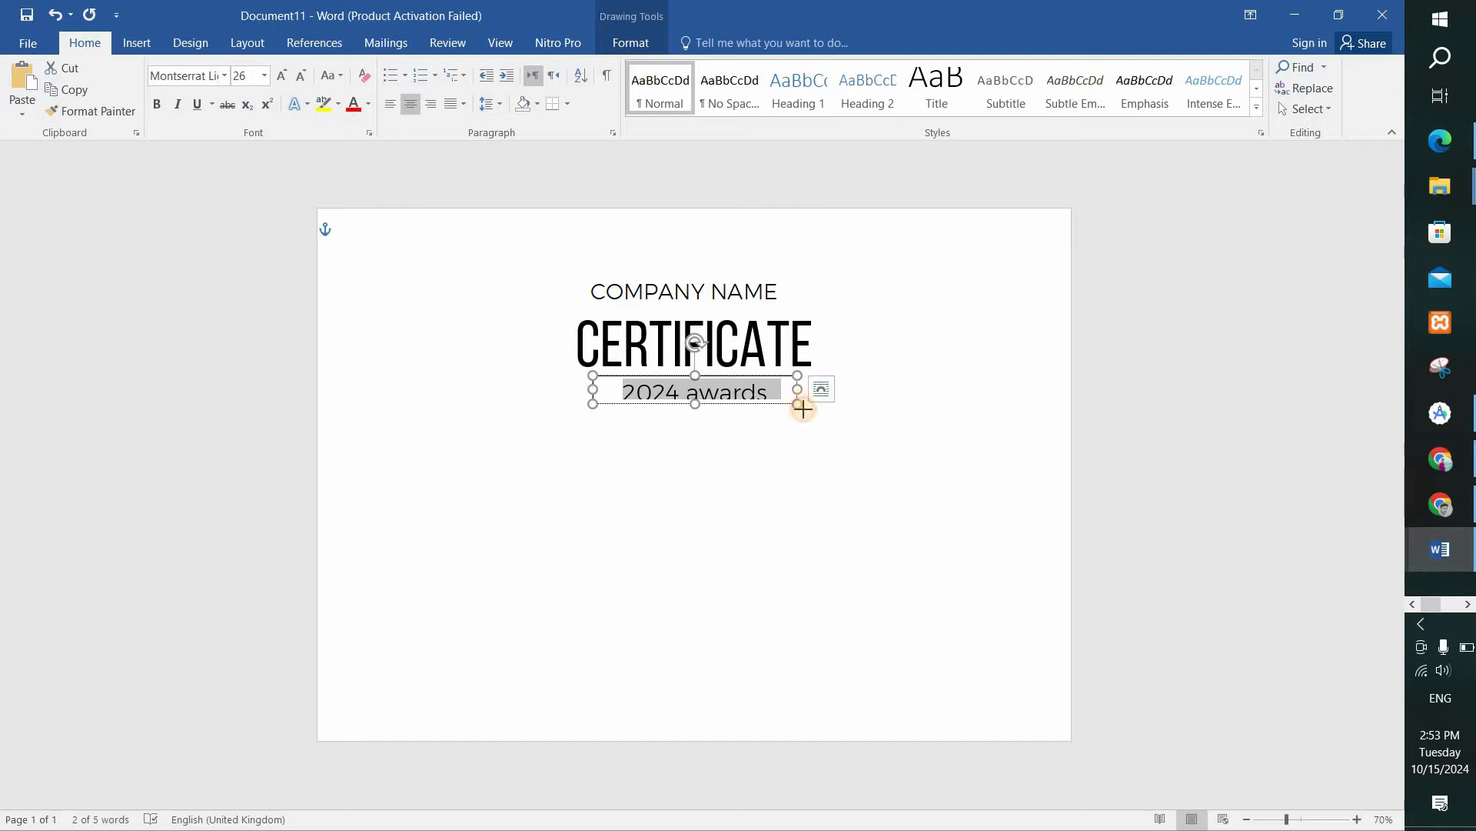
Enlarge the "2024 awards" text box to about 3.27" wide and 0.54" high, and convert its text to uppercase.
left_click_drag(802, 407, 804, 410)
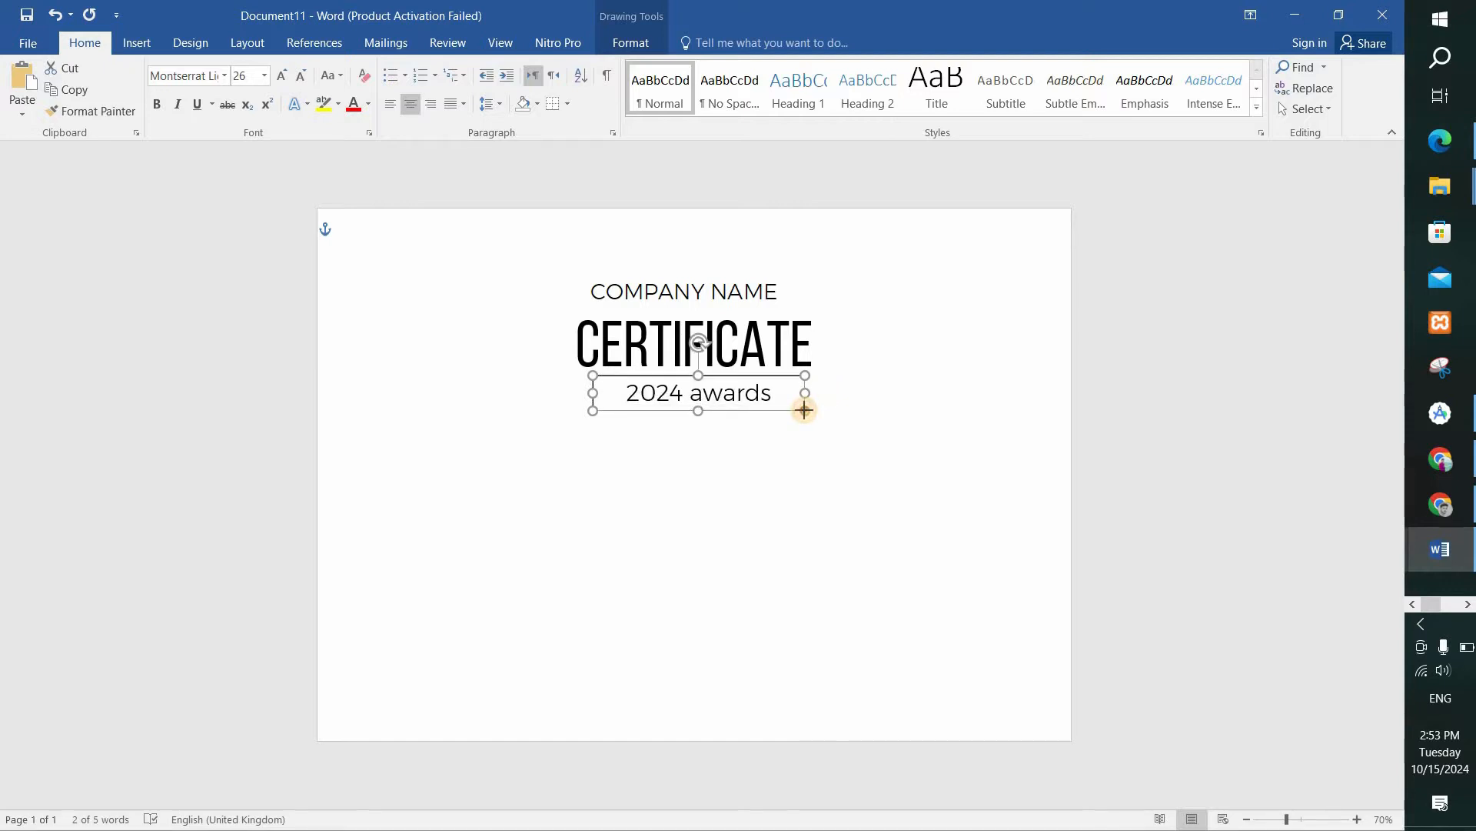
left_click(342, 77)
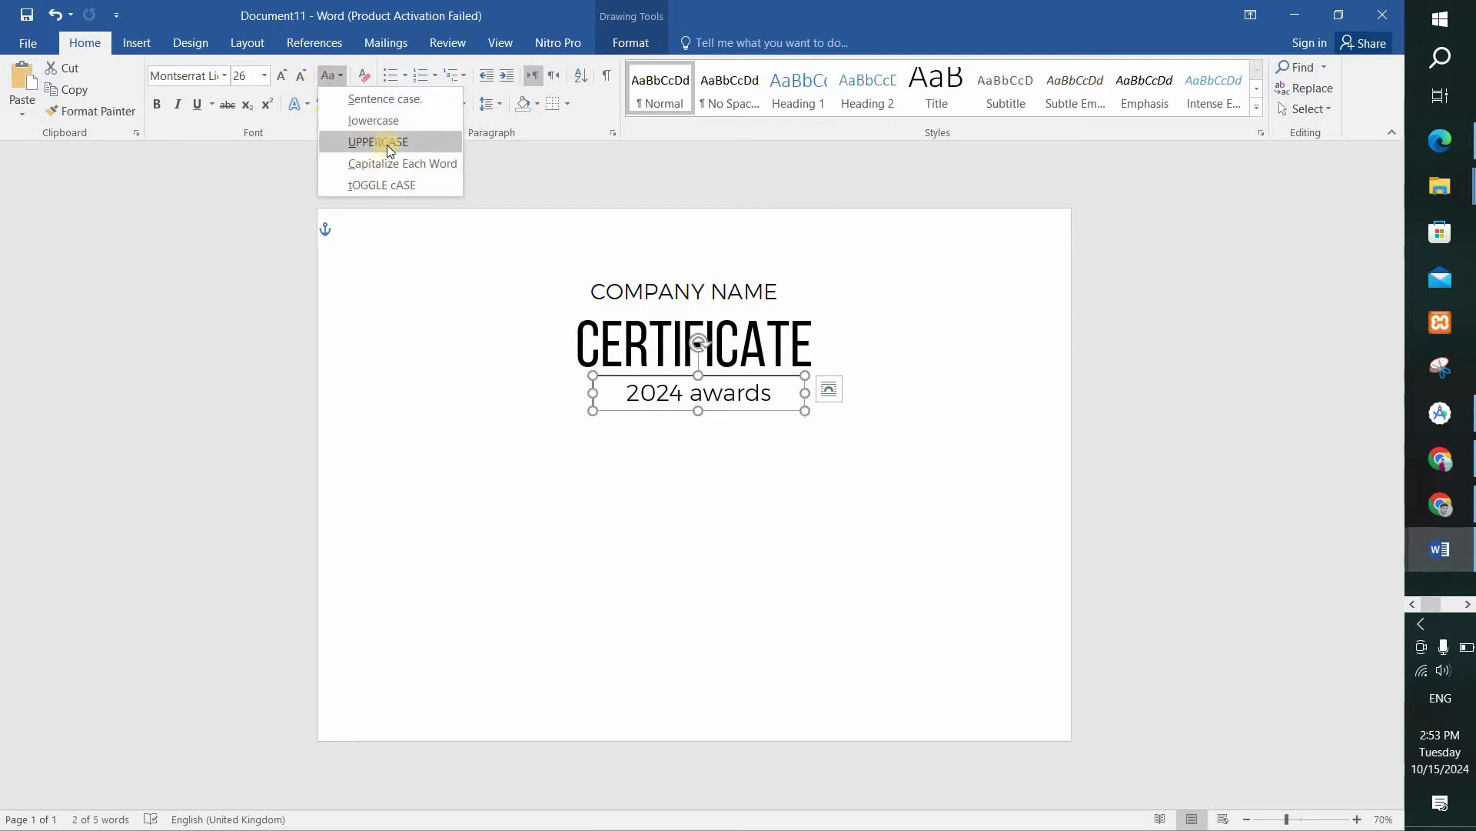
left_click(650, 392)
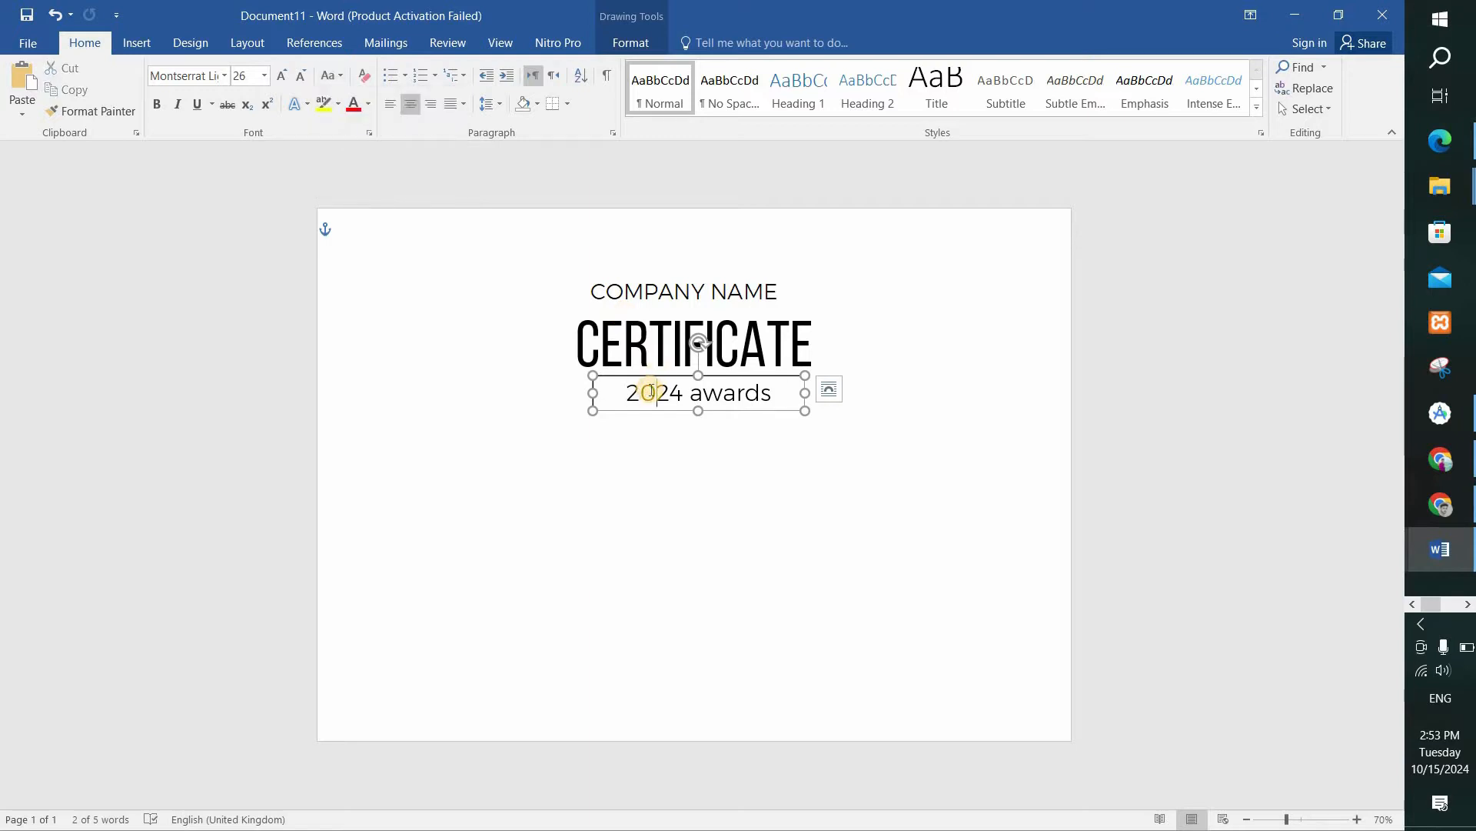
key("ctrl+a")
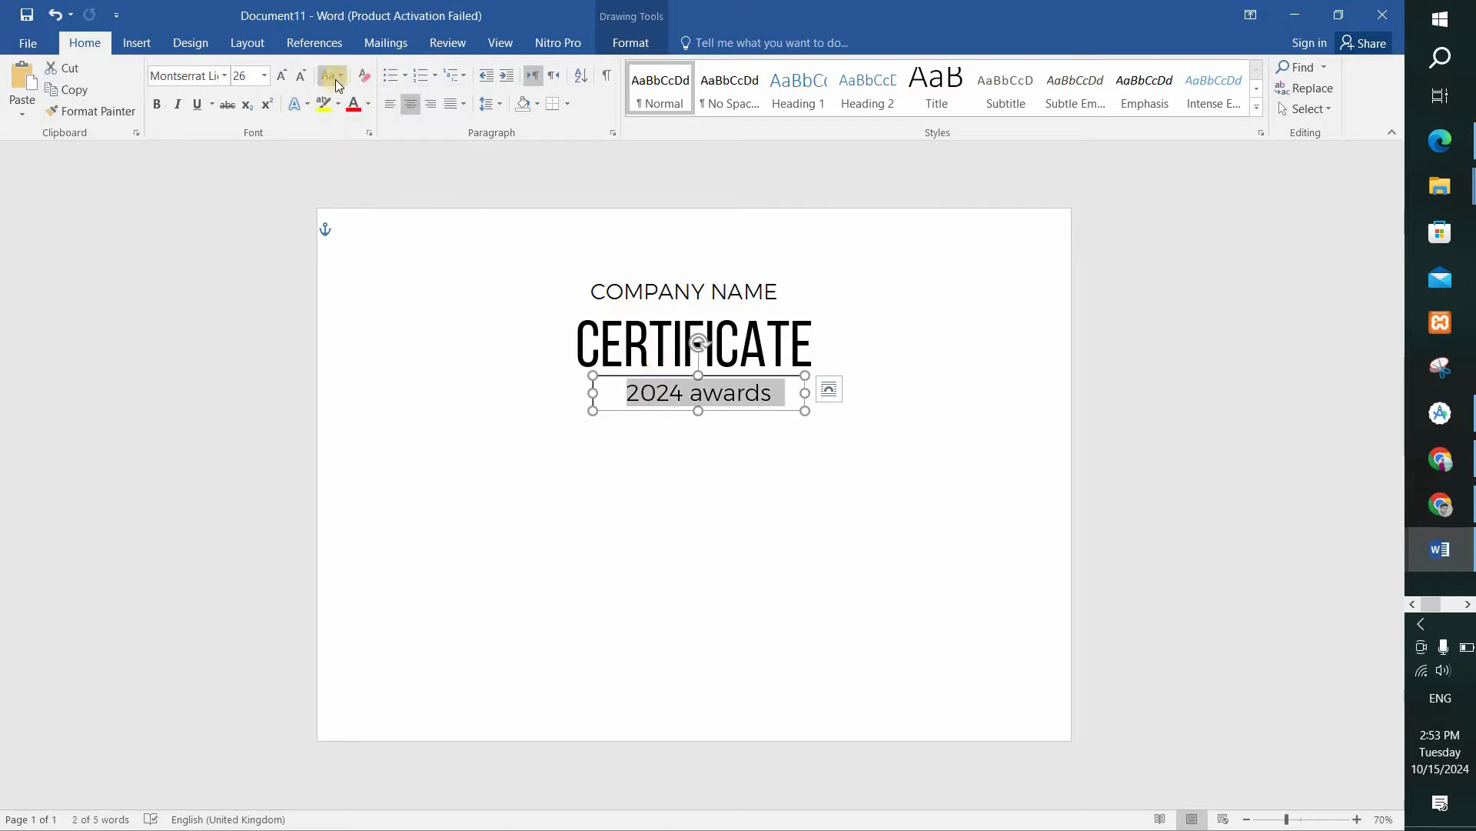
left_click(335, 80)
left_click(375, 142)
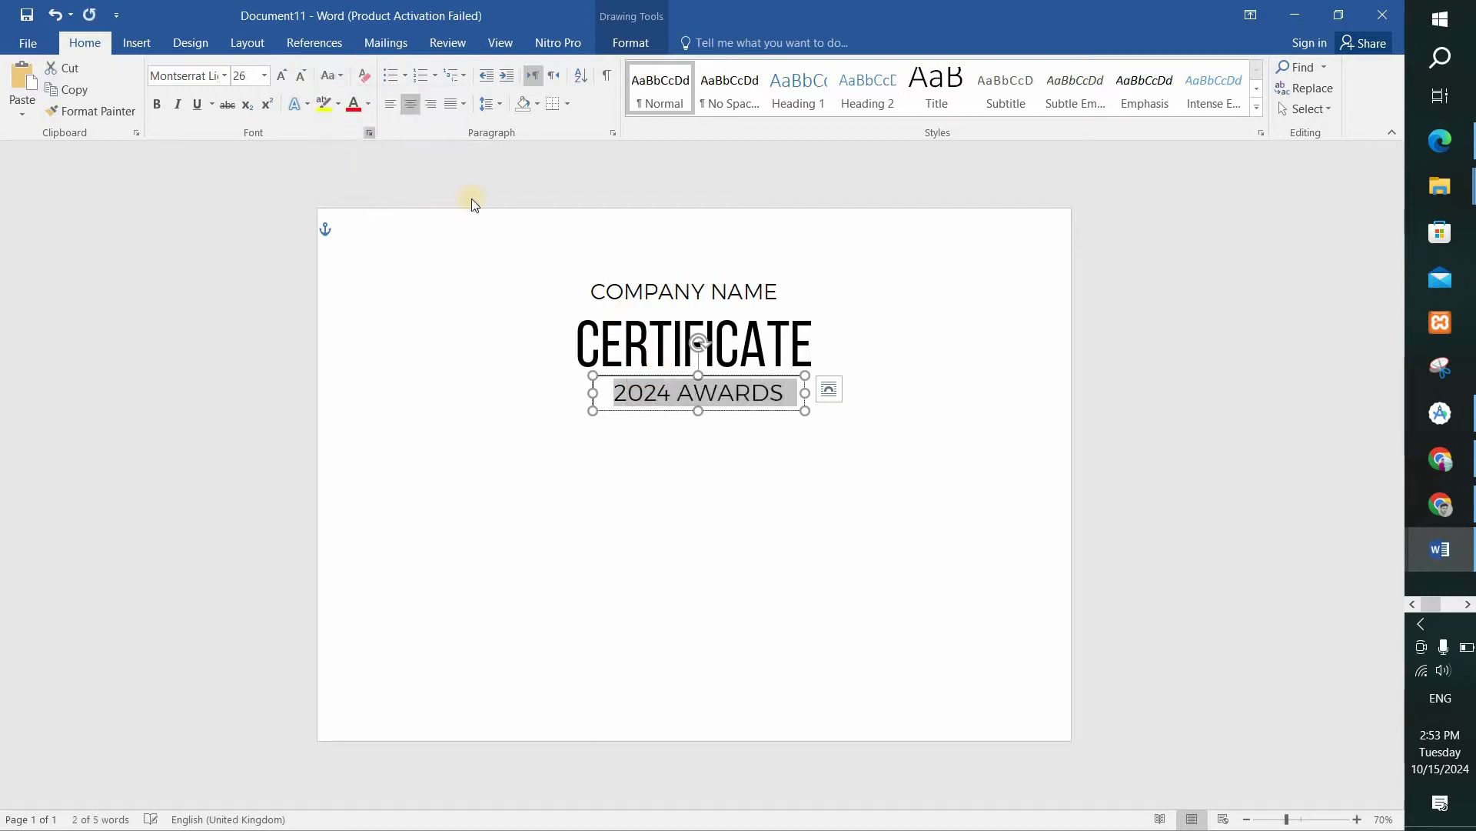
Remove the outline of the 2024 AWARDS text box.
left_click(768, 441)
left_click(772, 393)
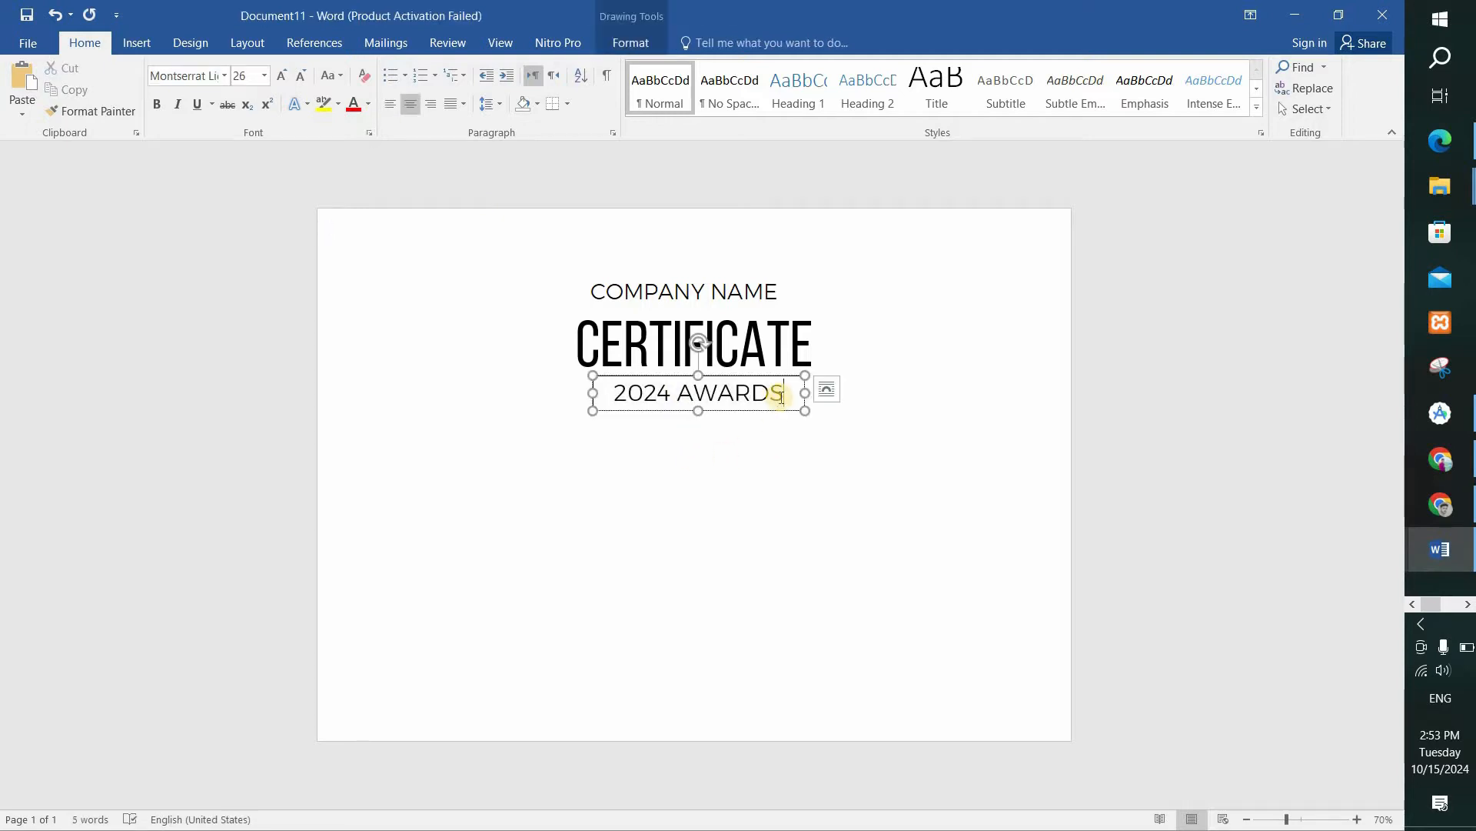
left_click(632, 43)
left_click(472, 88)
left_click(477, 251)
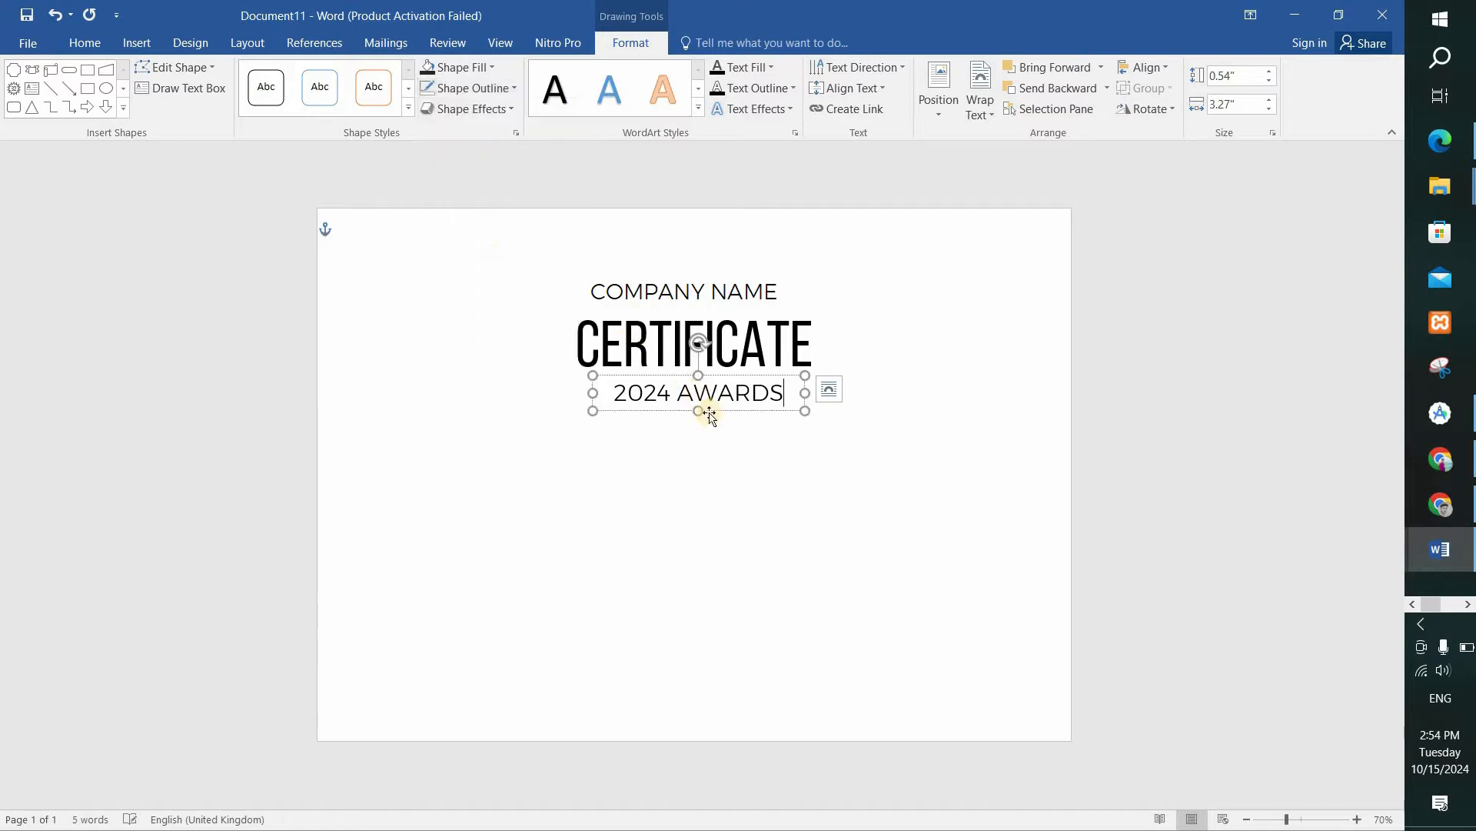
Move the COMPANY NAME text box slightly down, closer to the CERTIFICATE title.
left_click(699, 430)
left_click(683, 293)
left_click_drag(643, 274, 650, 283)
left_click(728, 458)
Set the 2024 AWARDS text box to no outline and nudge it slightly up toward the CERTIFICATE title.
left_click(692, 392)
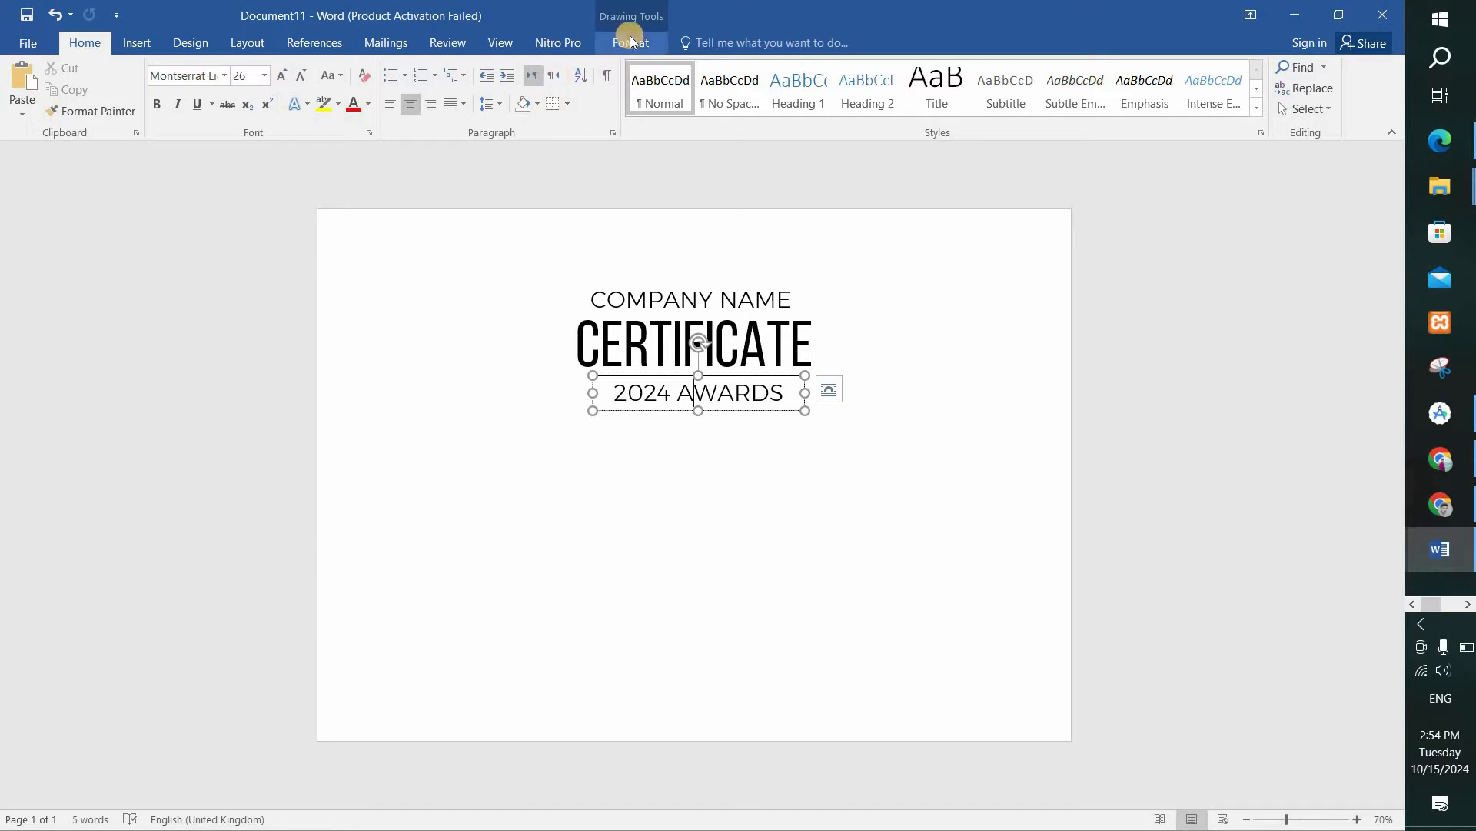
left_click(630, 40)
left_click(470, 90)
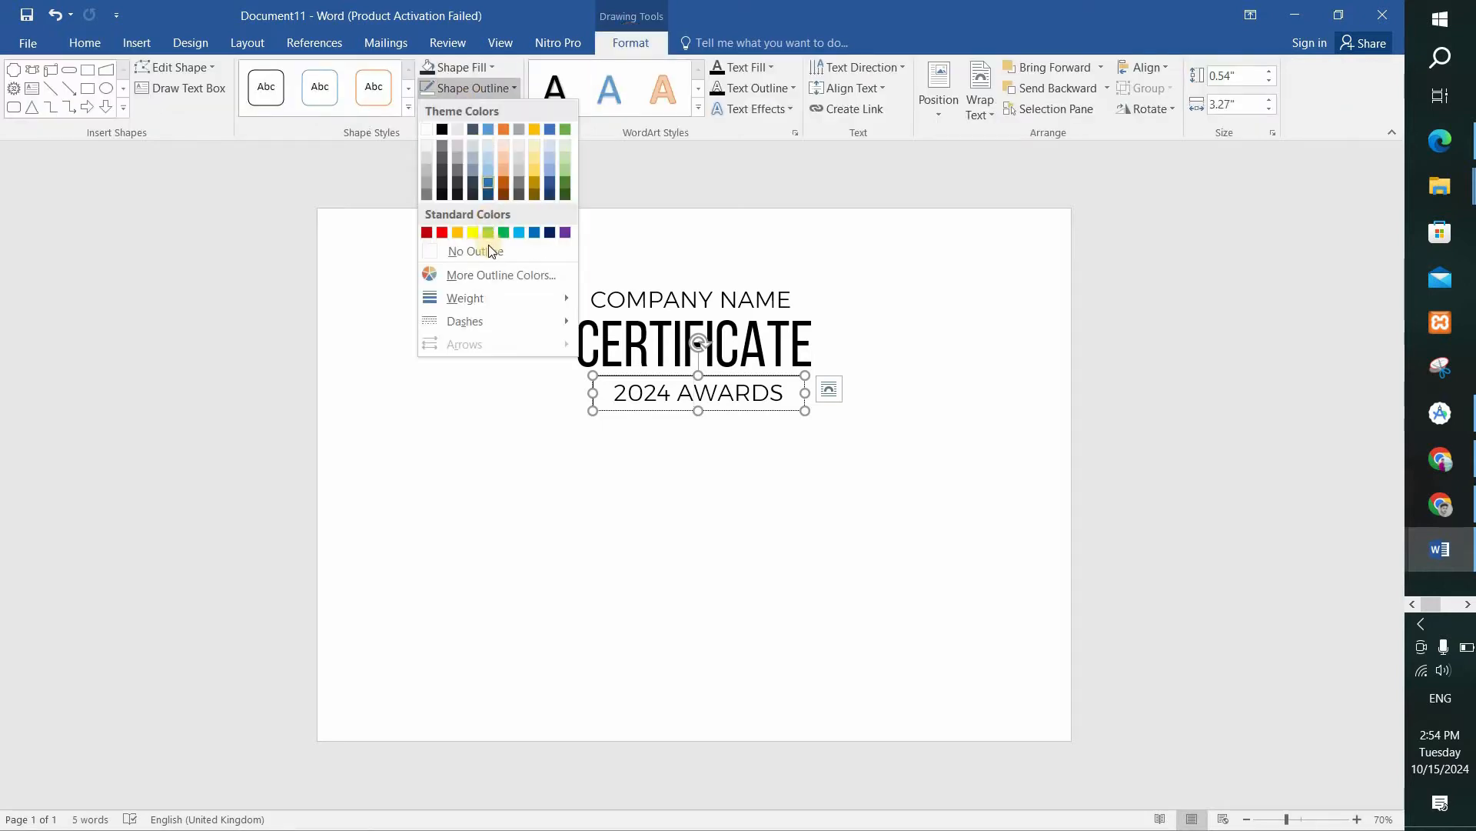
left_click(474, 251)
left_click(708, 419)
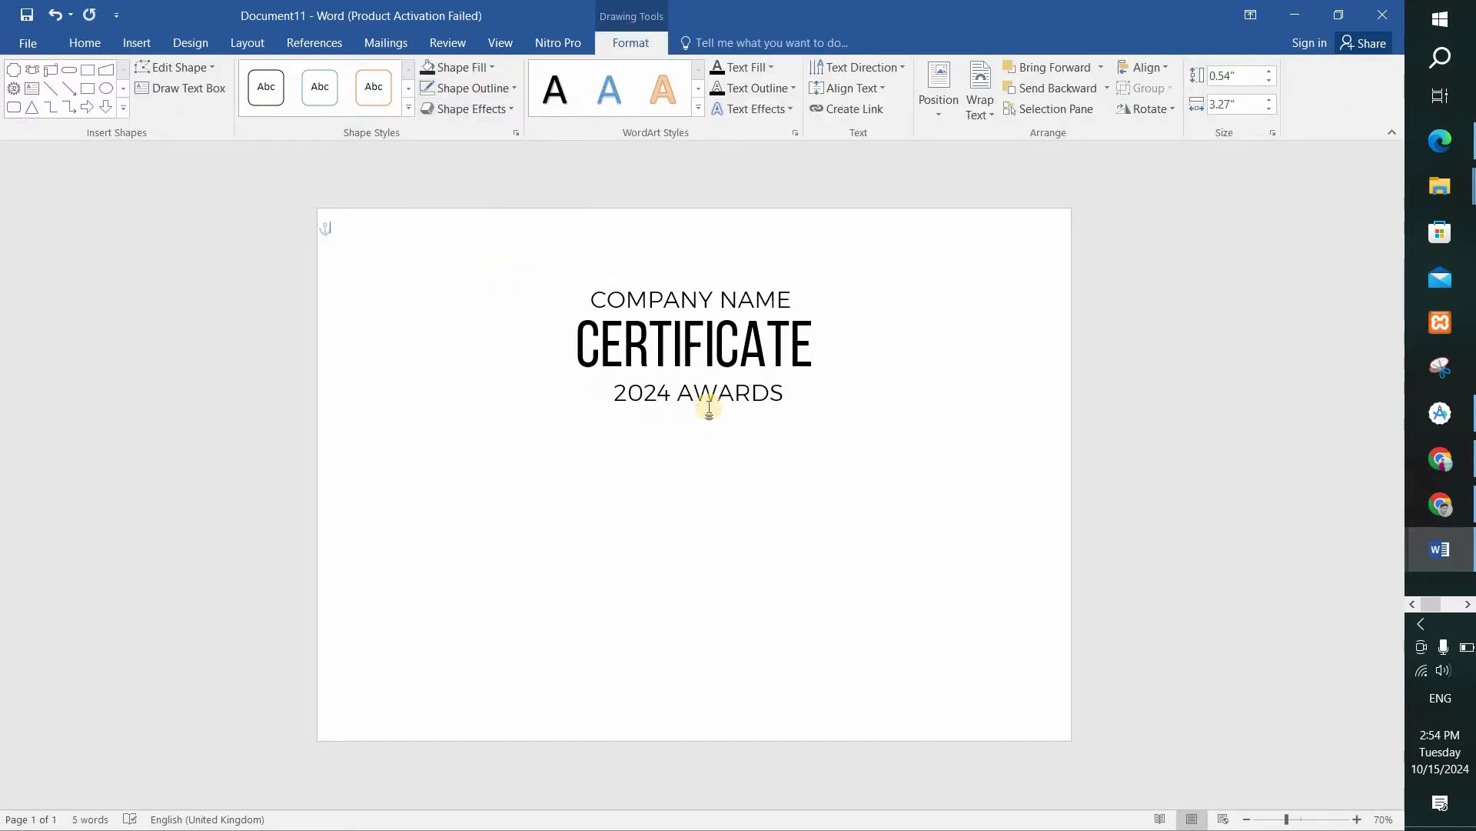
left_click(699, 387)
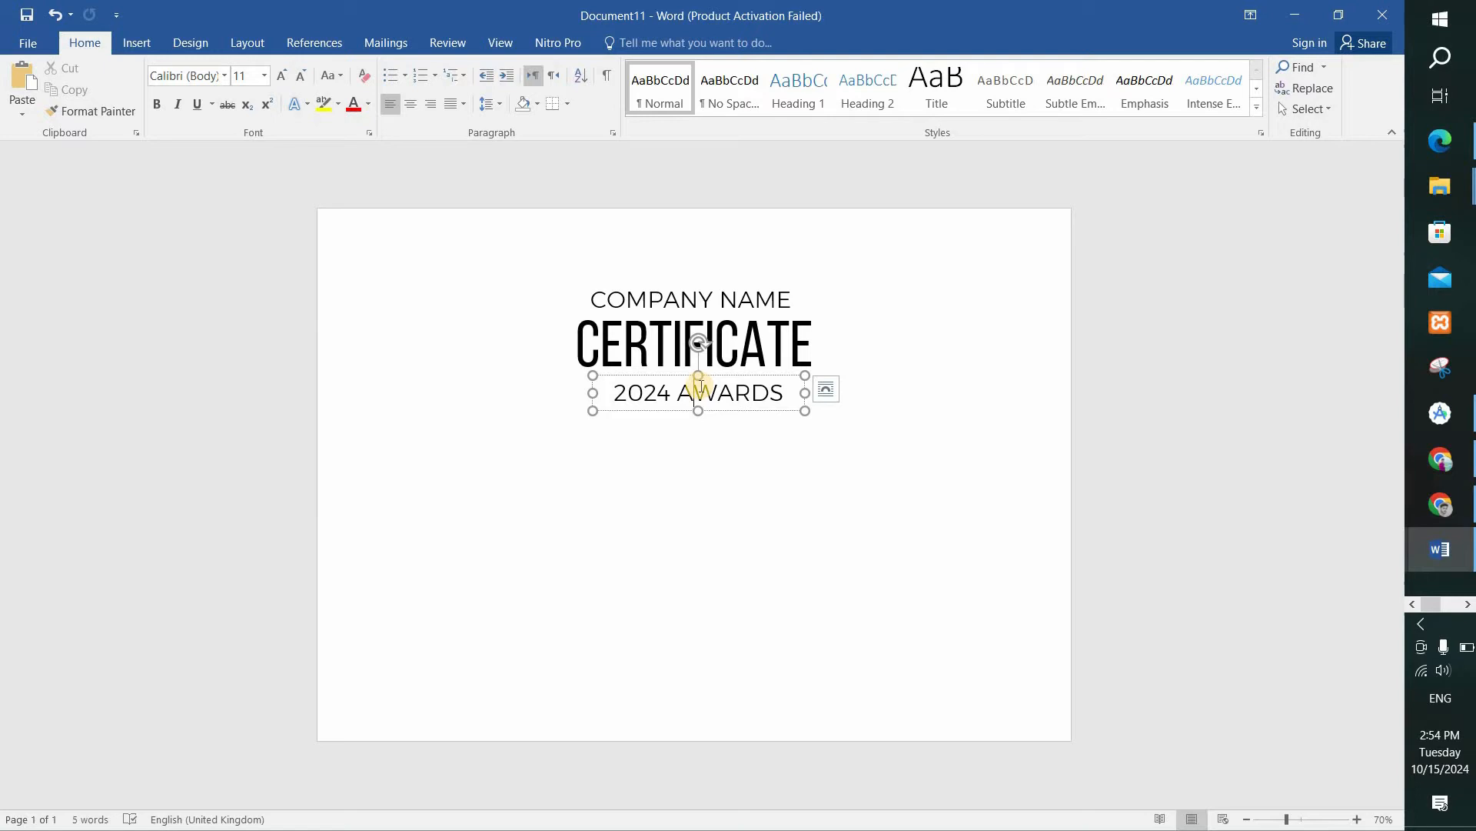
Select the COMPANY NAME, CERTIFICATE and 2024 AWARDS text boxes together and group them.
left_click(794, 495)
left_click(694, 300)
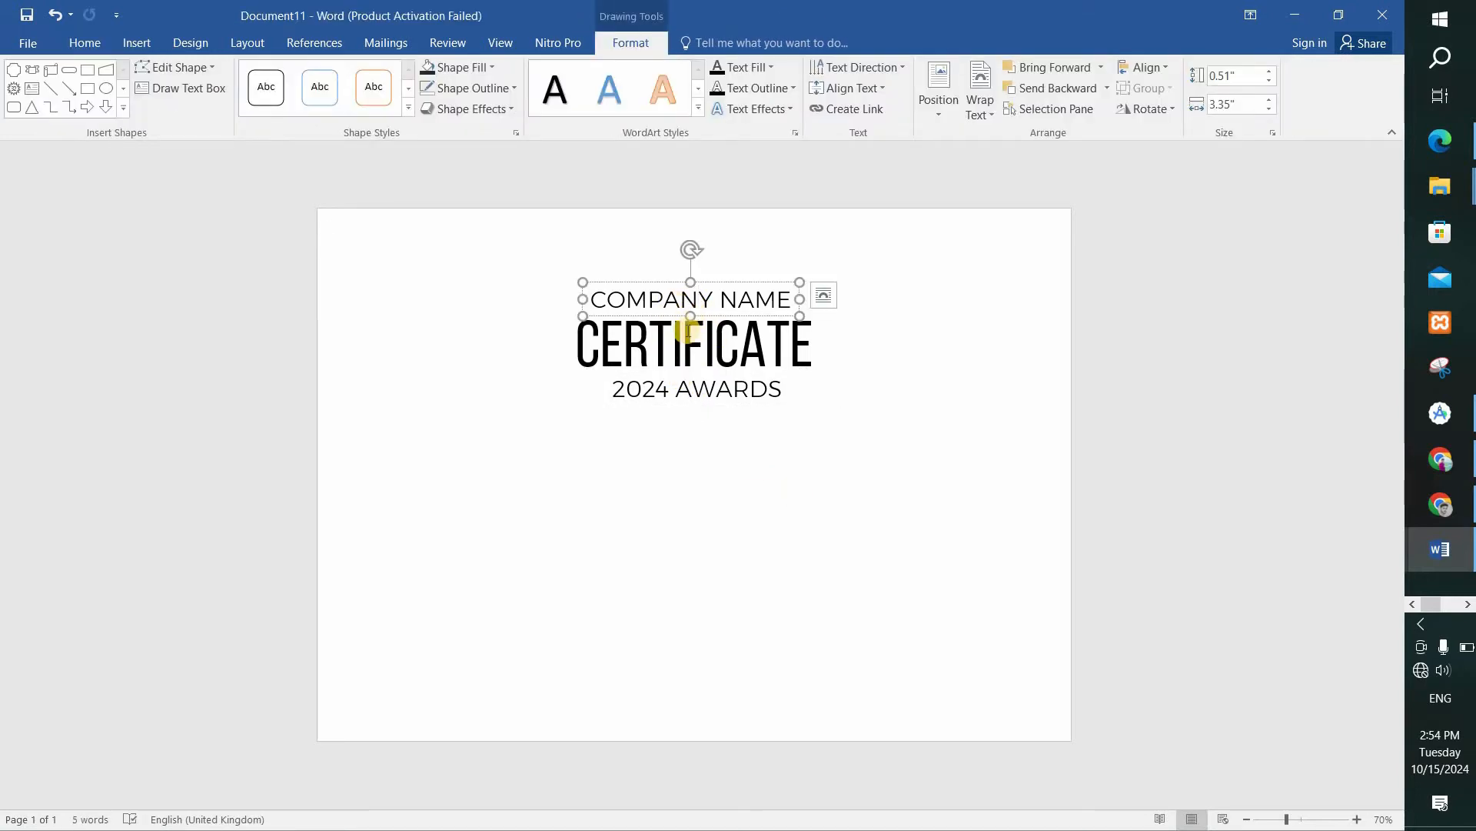
left_click(683, 341, "shift")
left_click(661, 389, "shift")
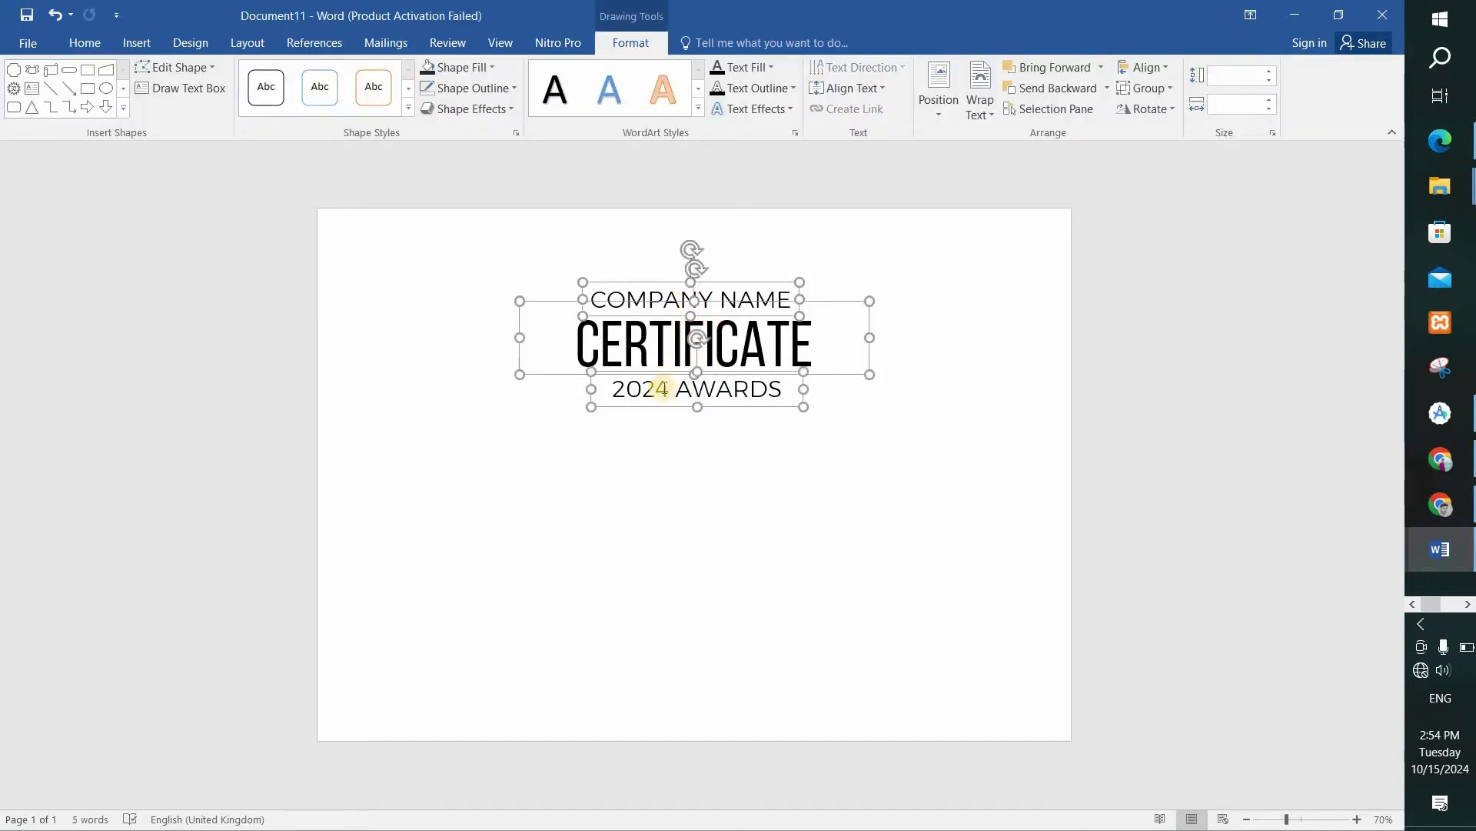
right_click(663, 389)
mouse_move(726, 496)
left_click(854, 496)
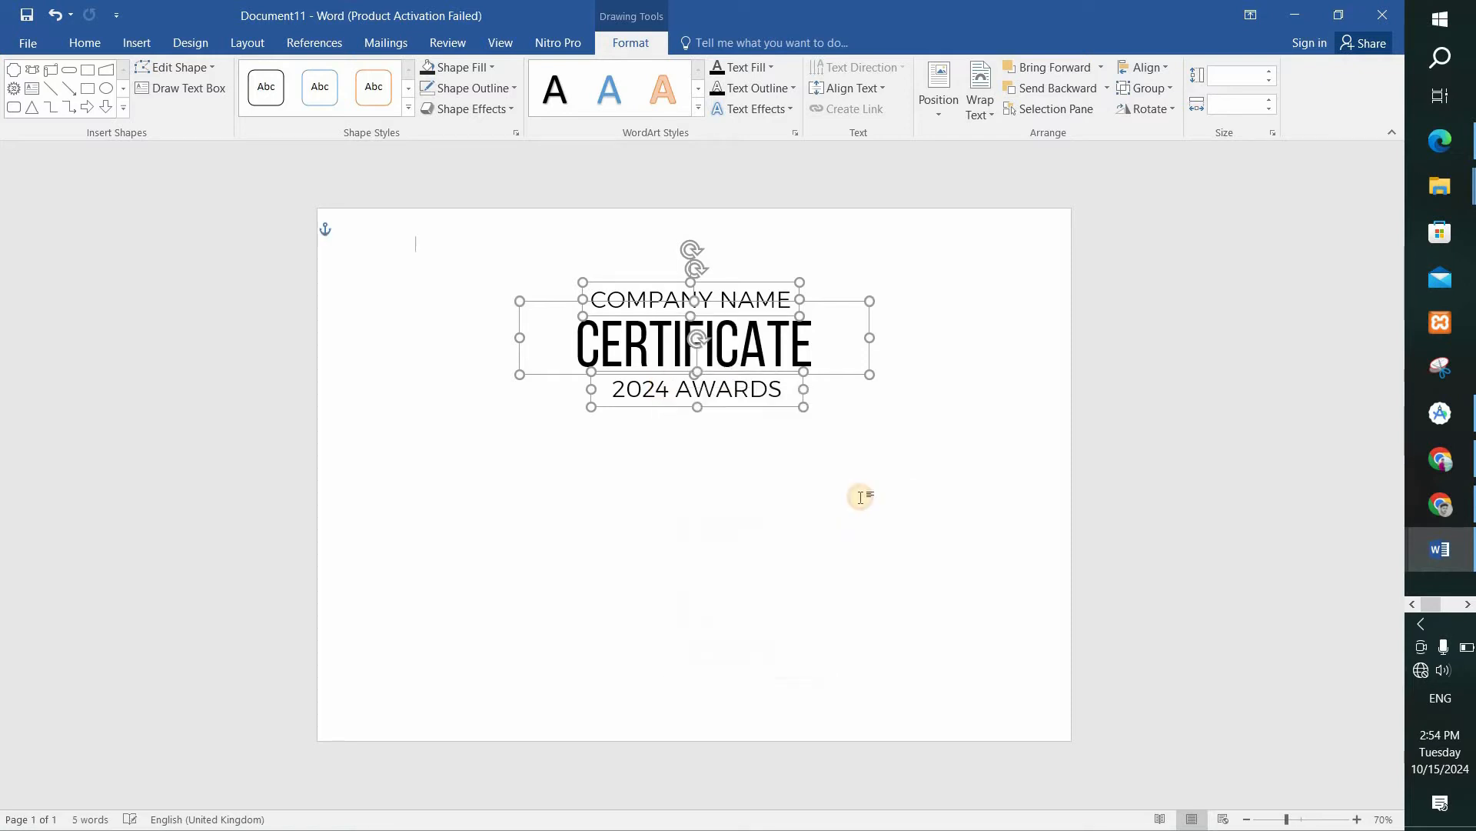
Move the three heading lines slightly up the page, keeping the 2024 AWARDS line just below the CERTIFICATE title.
left_click_drag(686, 264, 692, 255)
left_click(716, 375)
left_click_drag(716, 374, 714, 359)
left_click(492, 240)
Draw a 32-point star about 2.77" wide and 2.69" high beside the title and shorten its points into a seal edge.
left_click(138, 44)
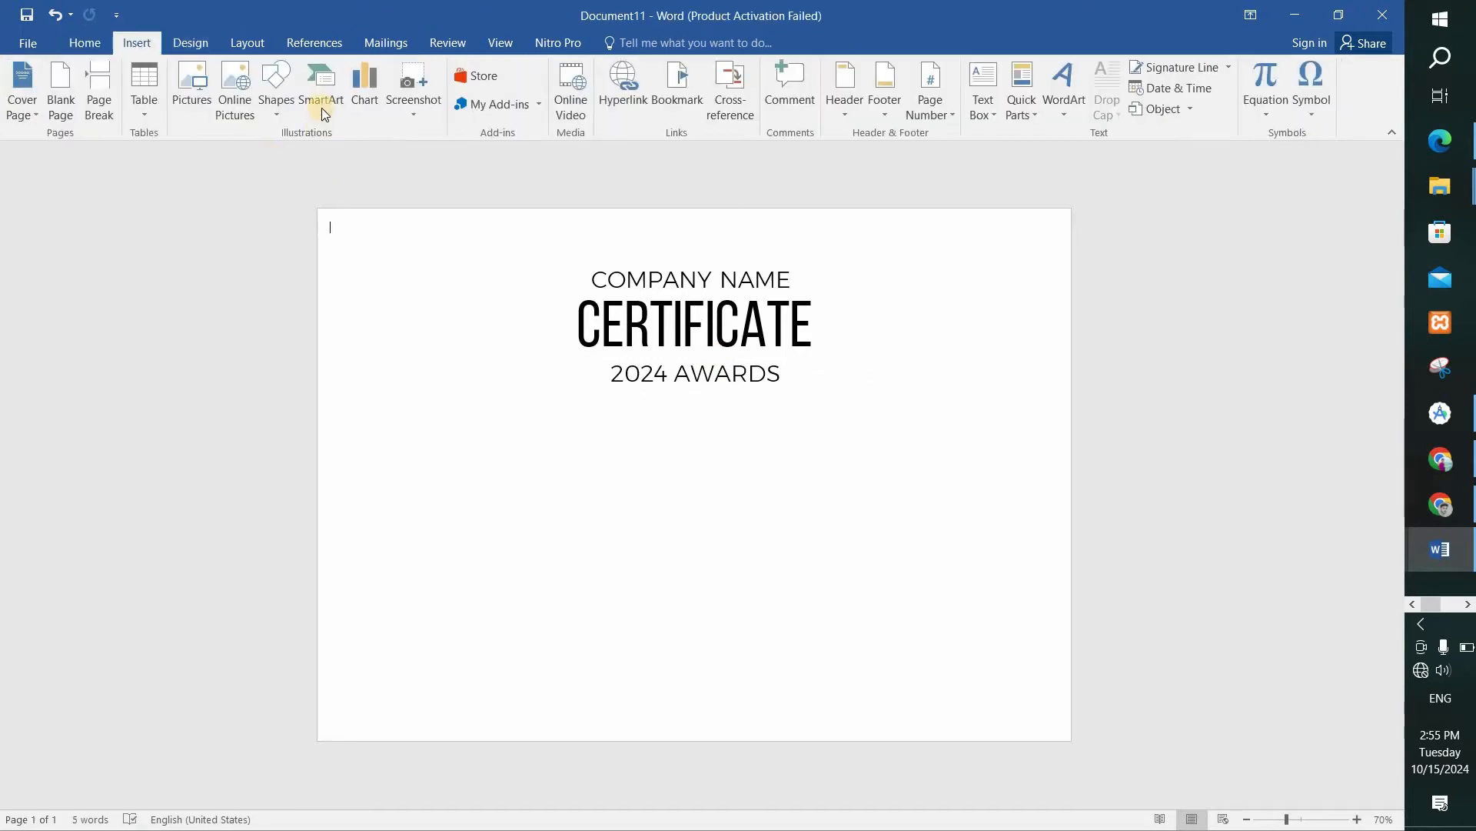
left_click(279, 85)
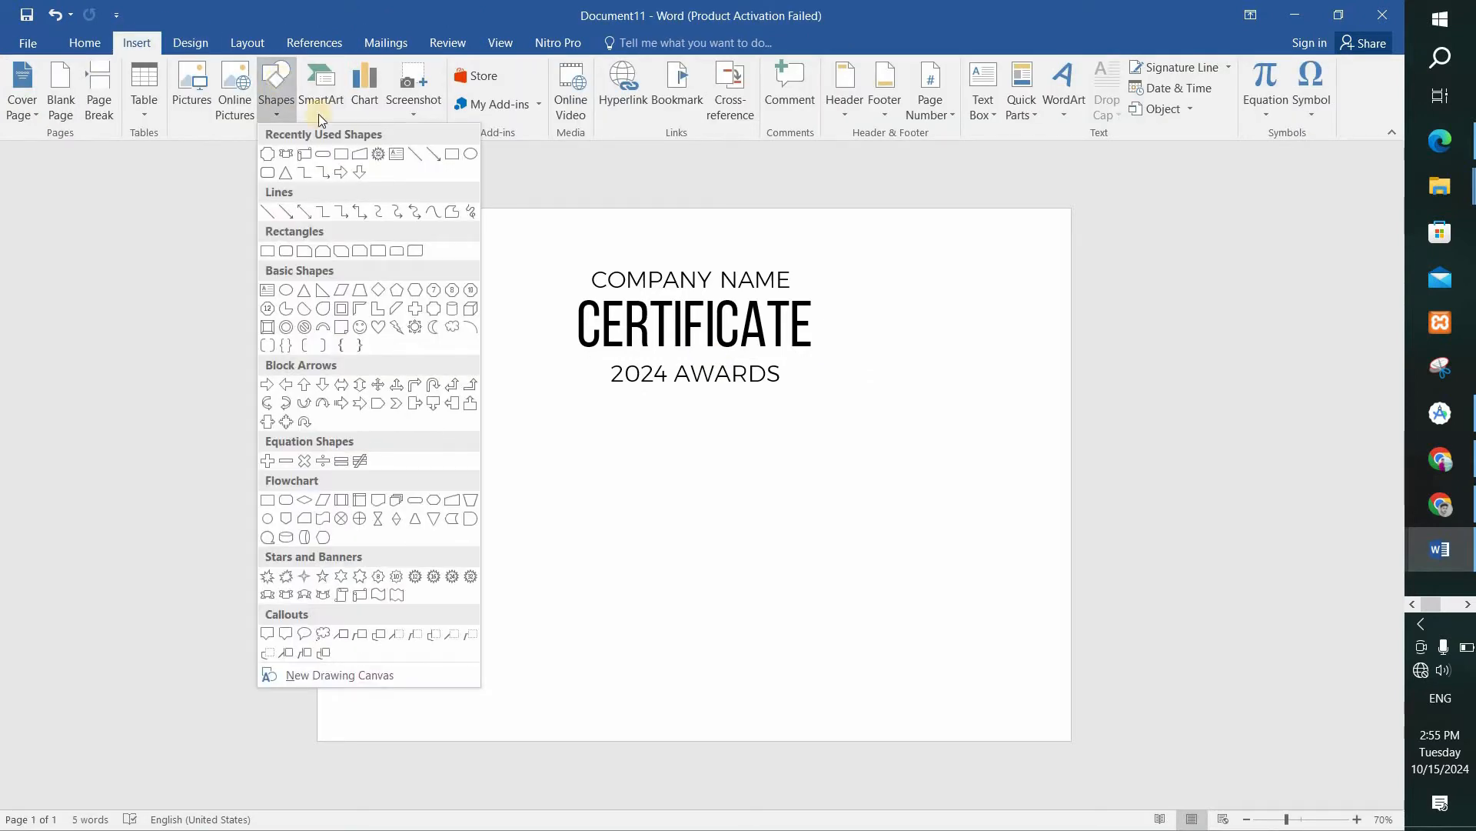
left_click(379, 153)
left_click_drag(860, 277, 1035, 440)
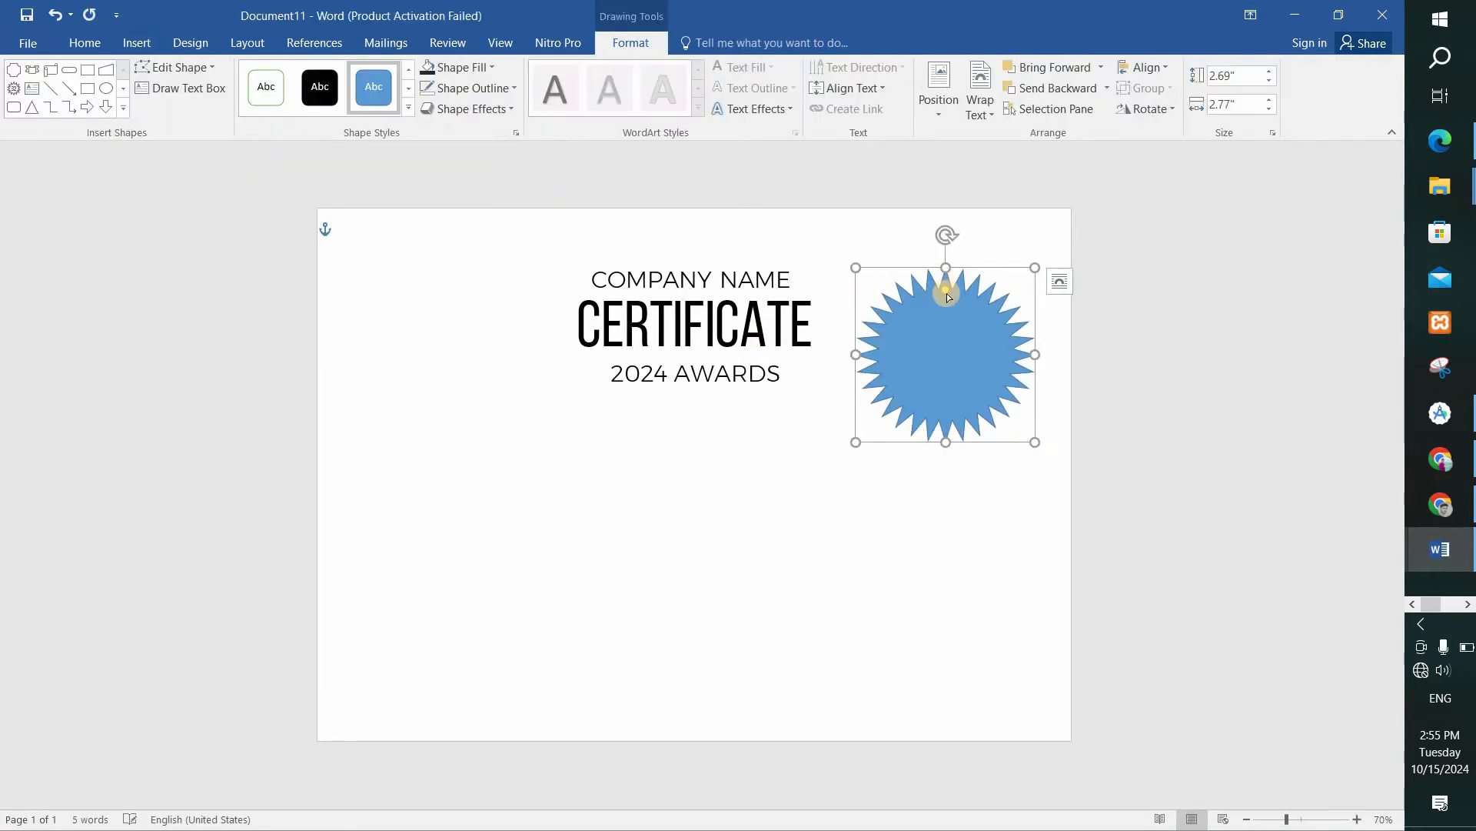
left_click_drag(948, 291, 946, 273)
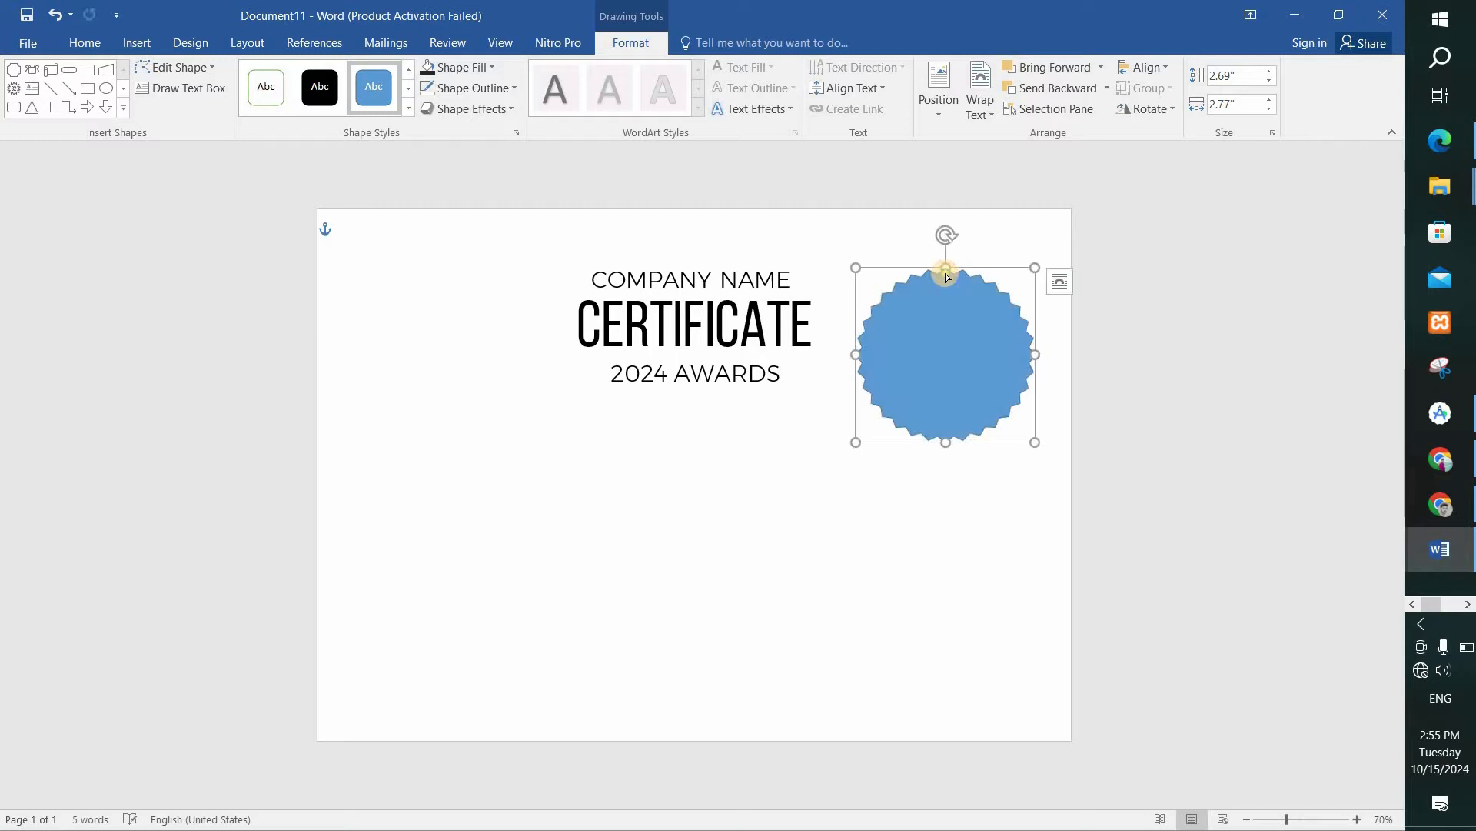
Set the star seal's height and width to 5 cm and move it toward the page's upper-right corner.
left_click(1216, 72)
type("5")
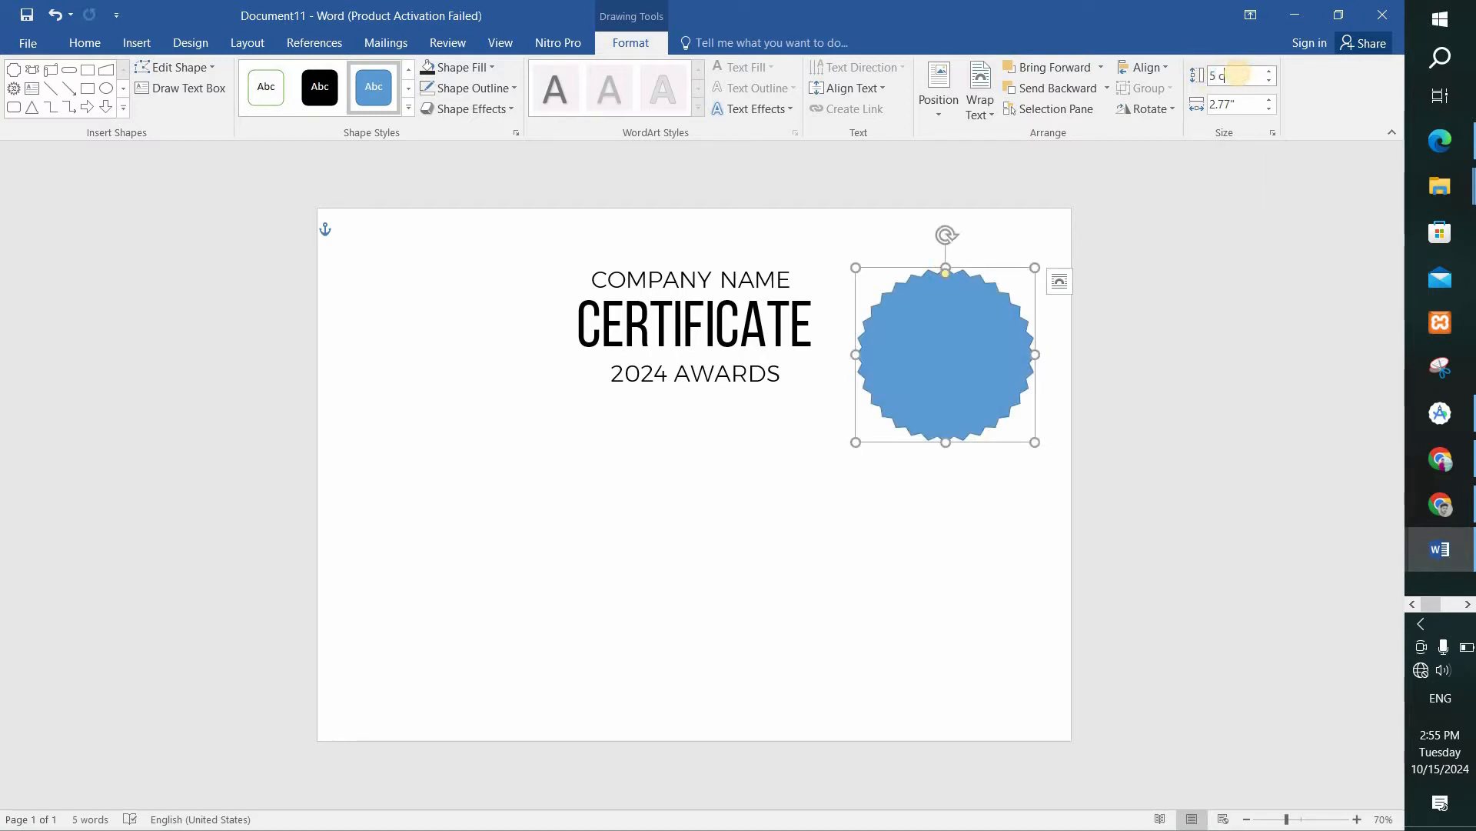
key("Return")
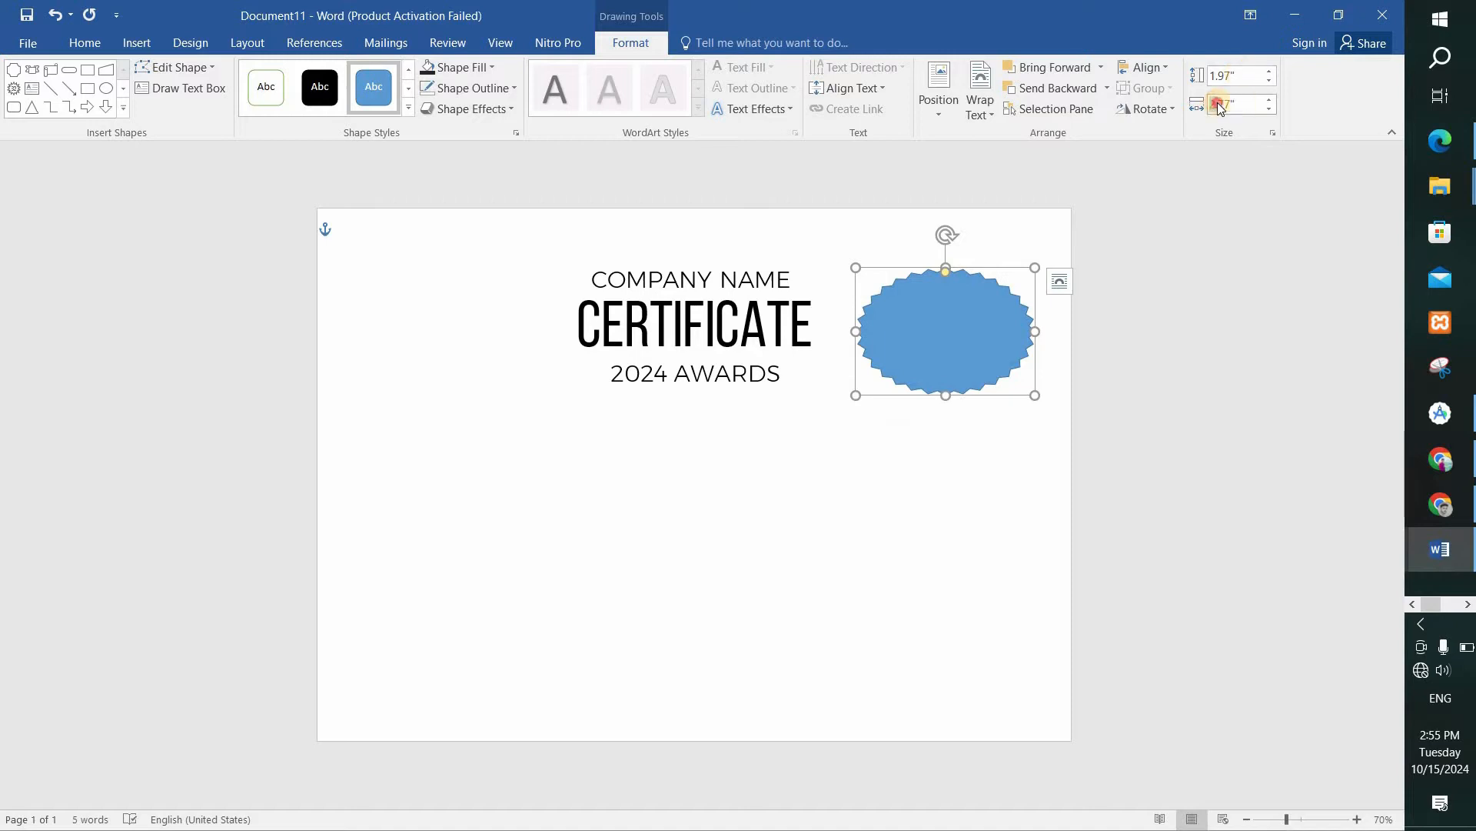
left_click(1240, 110)
type("5")
key("Return")
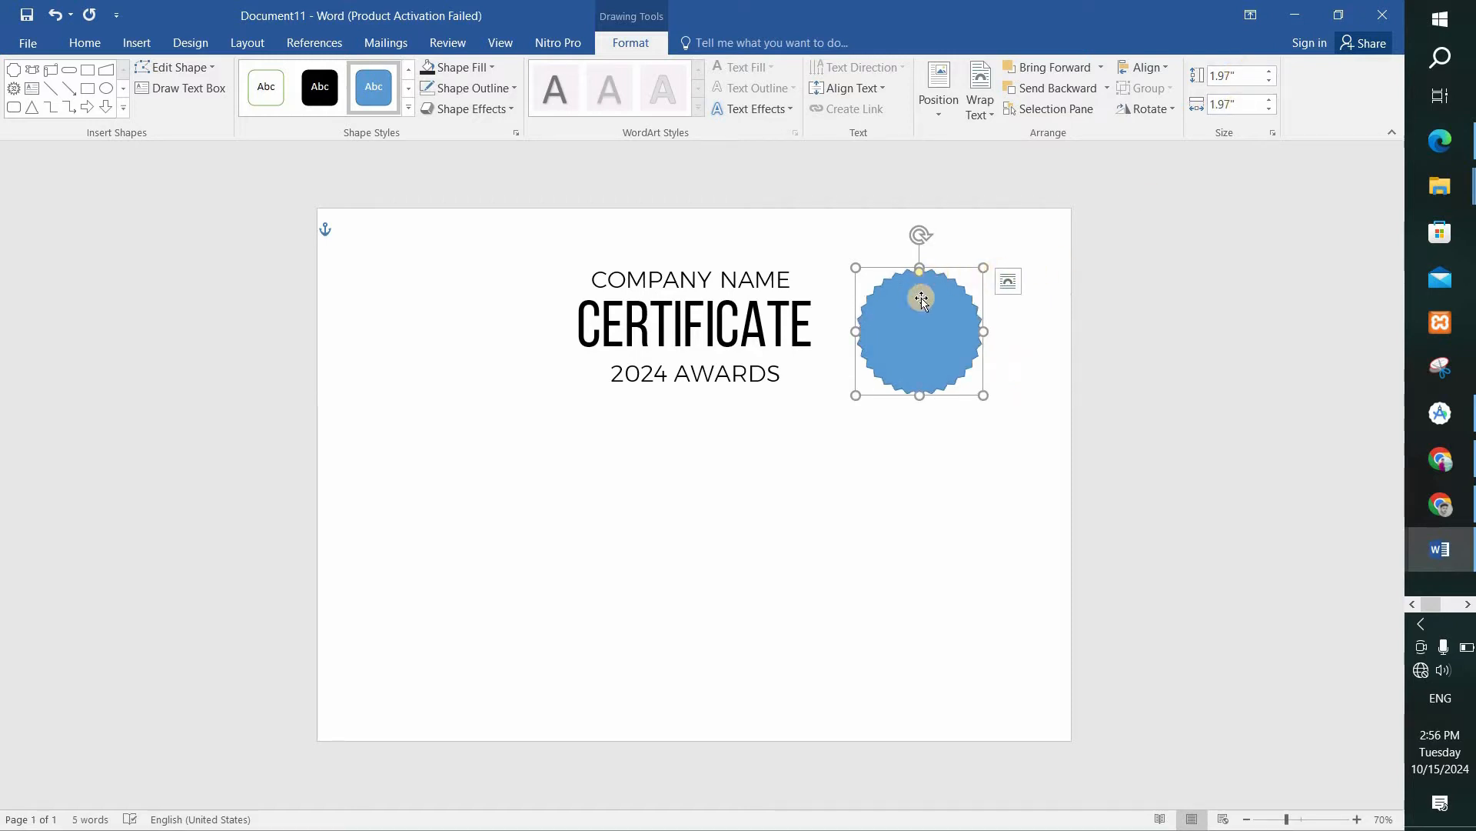
left_click_drag(932, 284, 973, 258)
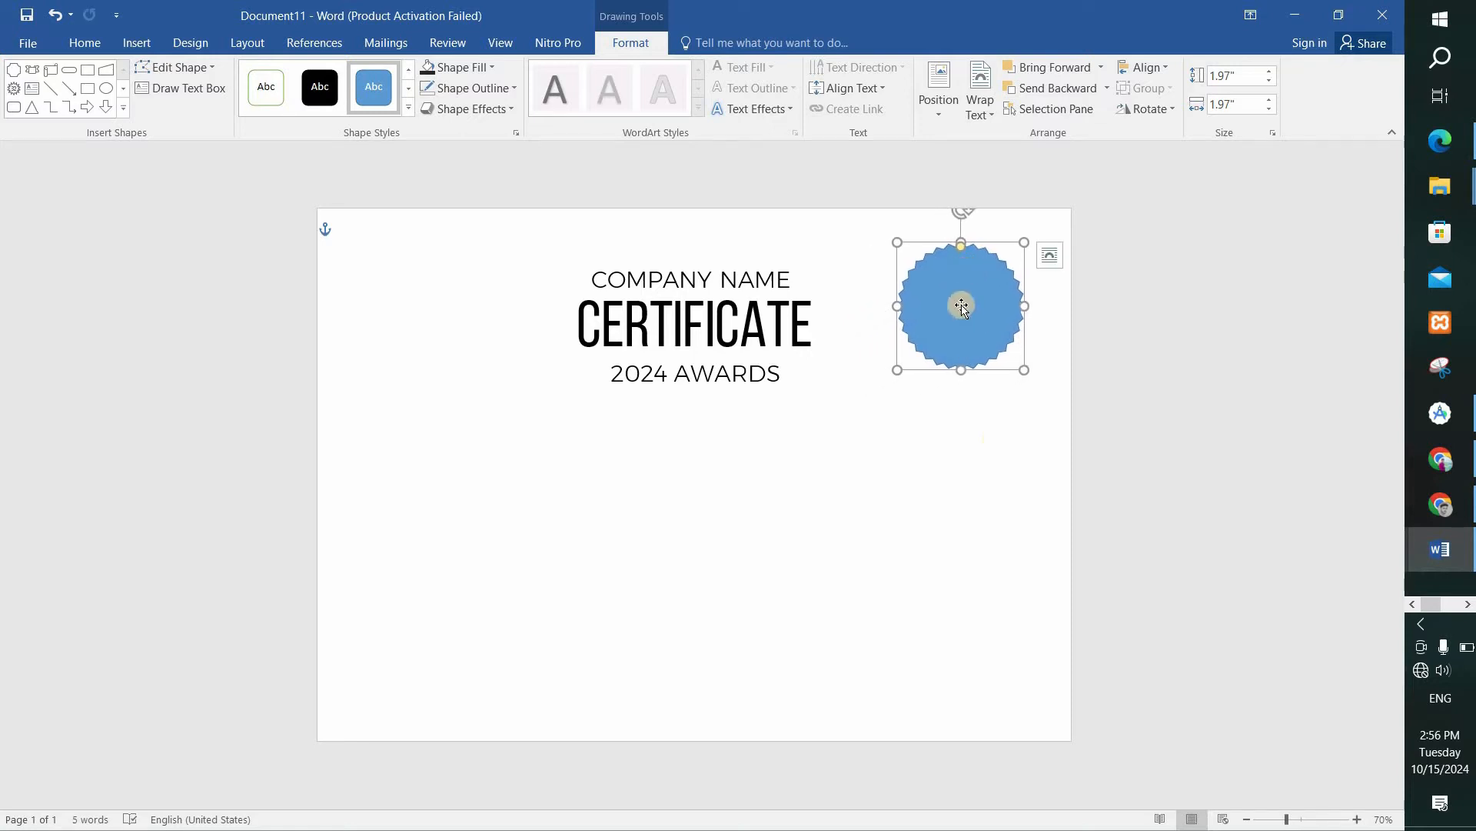
Duplicate the star seal below the original and set the copy's height and width to 4.4 cm.
left_click_drag(960, 303, 855, 434, "ctrl")
left_click(1243, 76)
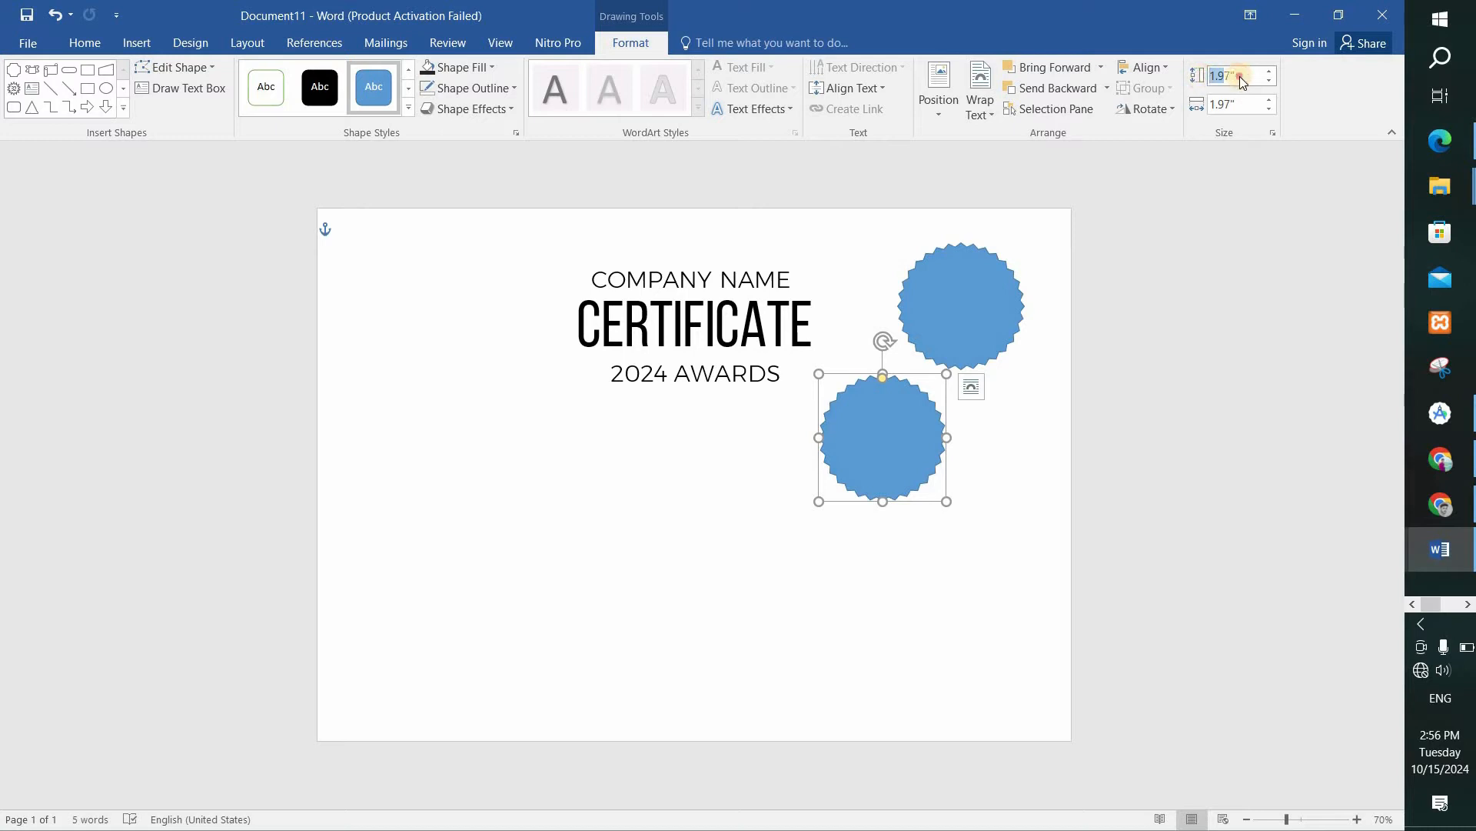
type("4.4")
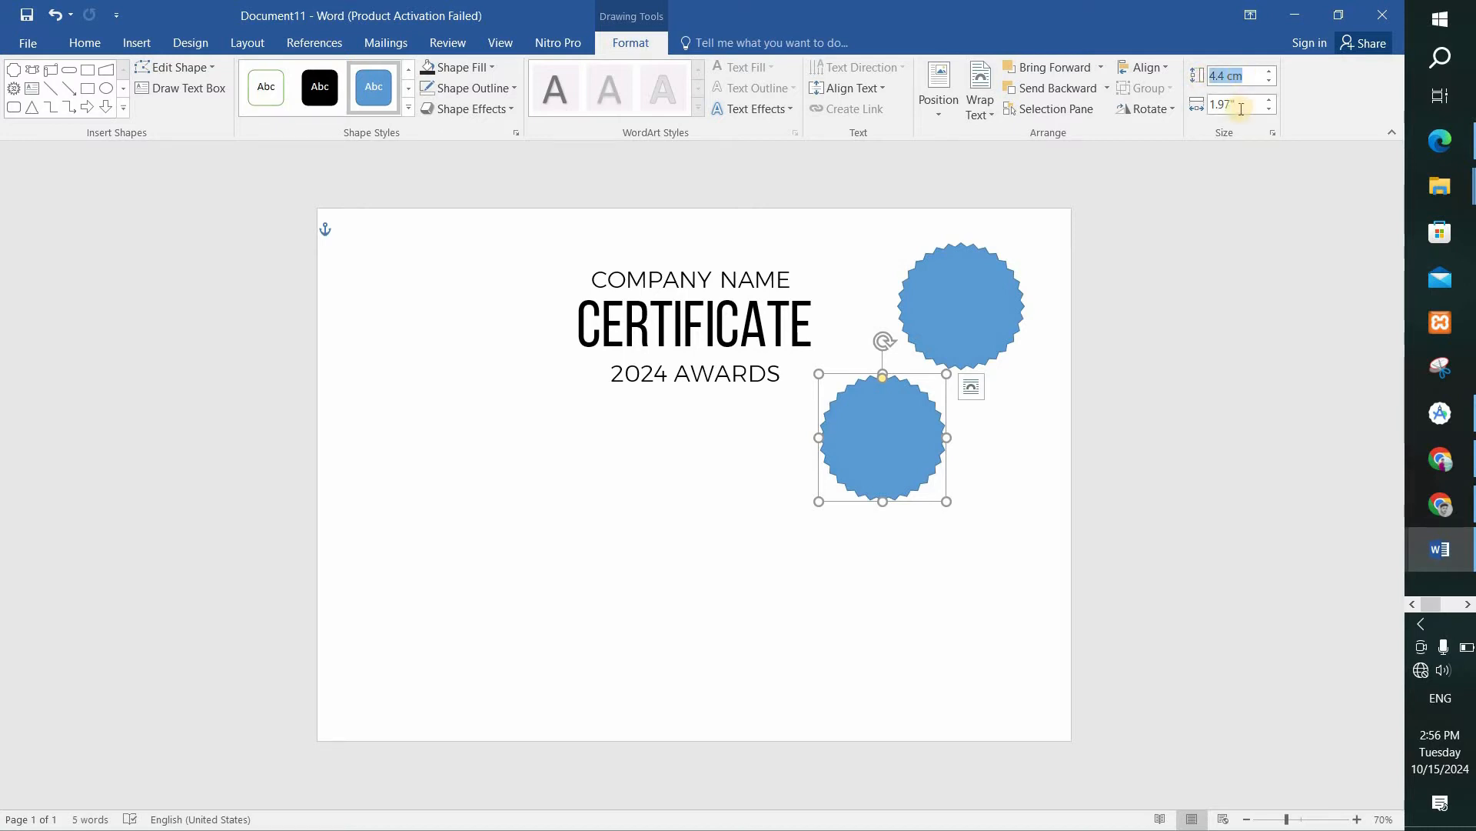
left_click(1231, 104)
type("4.4 cm")
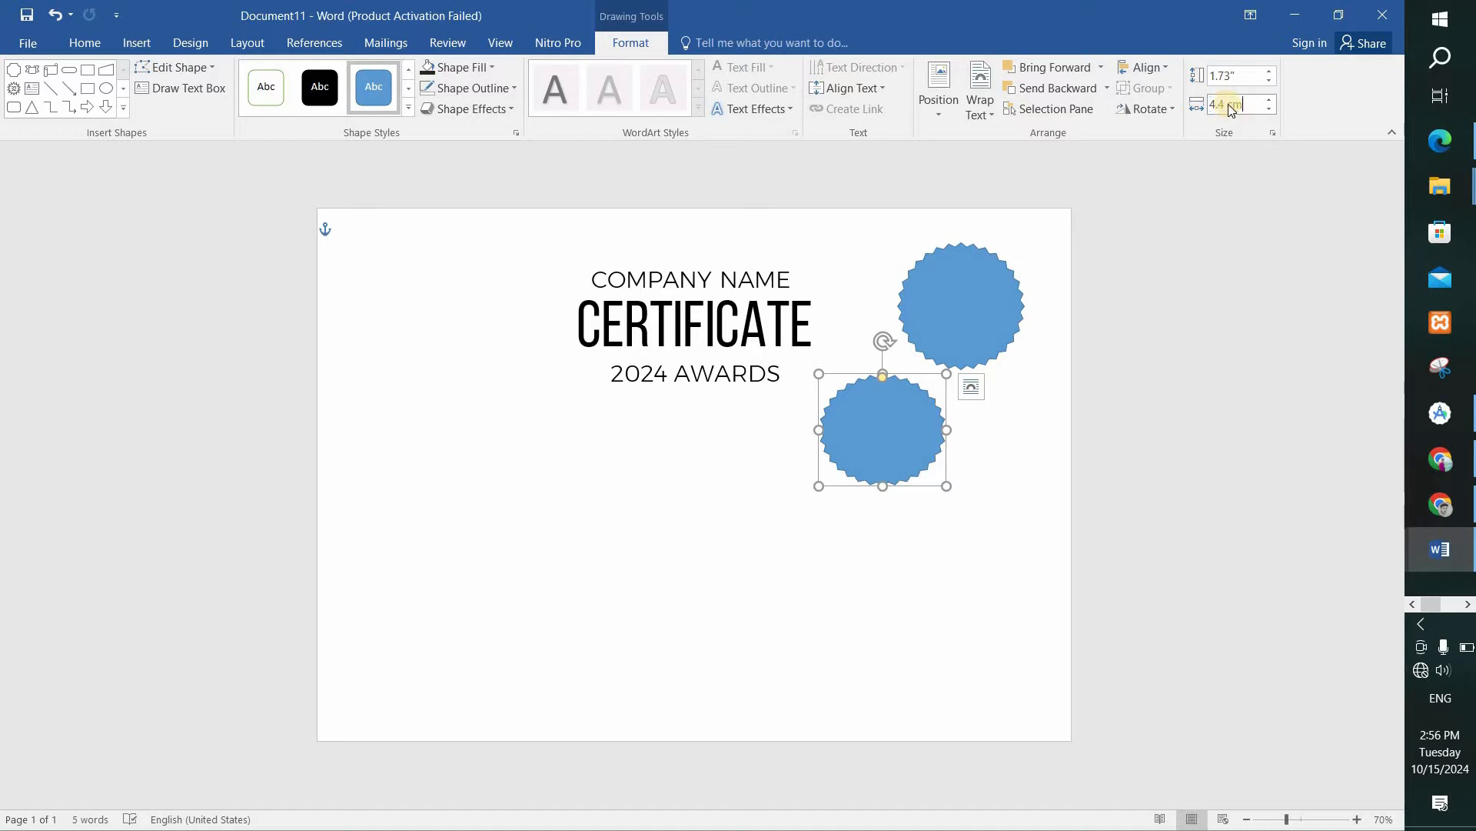
left_click(993, 472)
Duplicate the 4.4 cm star seal just below it and set the copy's height and width to 4 cm.
left_click(866, 419)
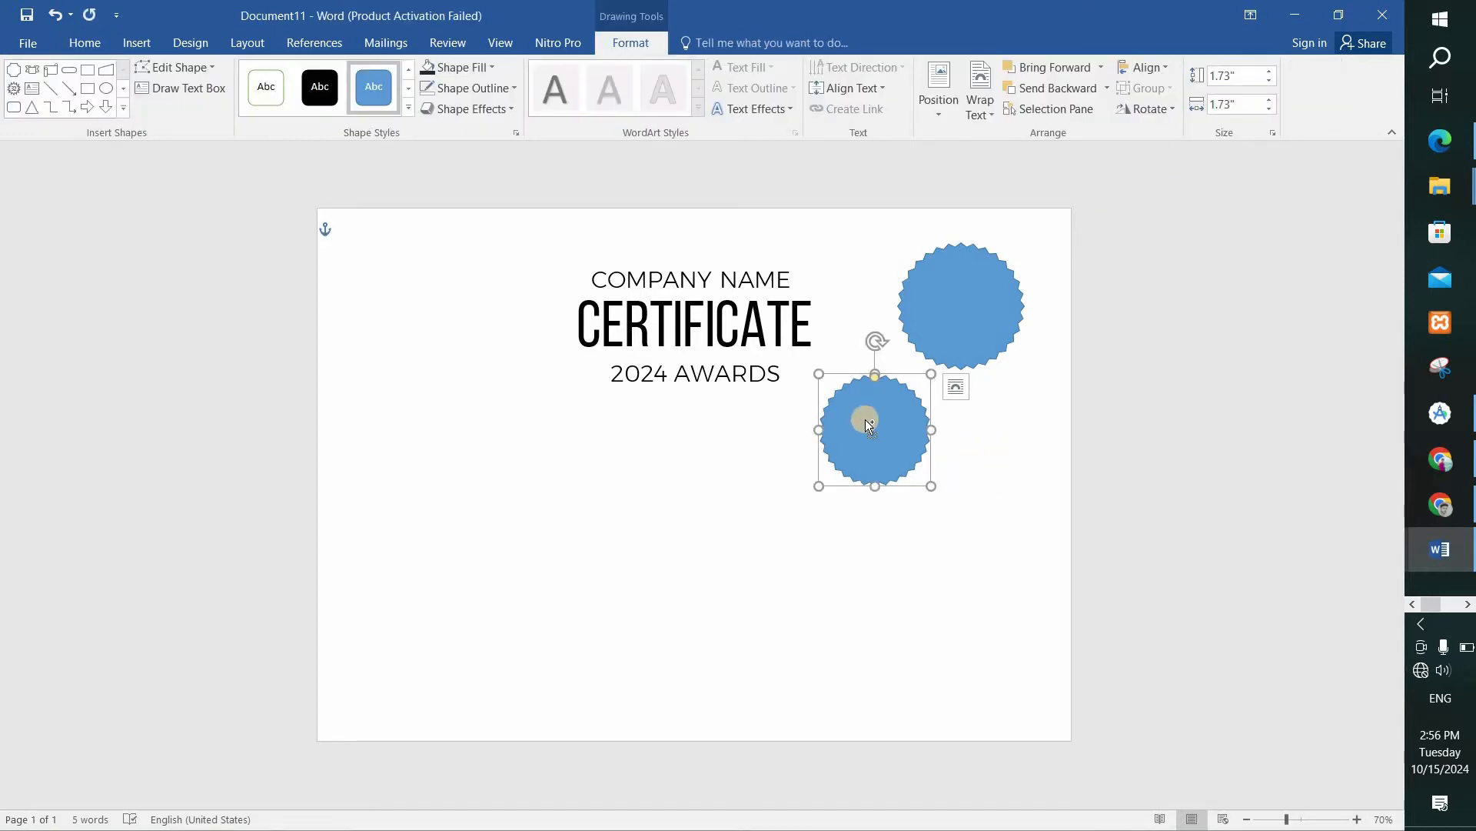
key("ctrl+c")
key("ctrl+v")
left_click_drag(878, 435, 923, 480)
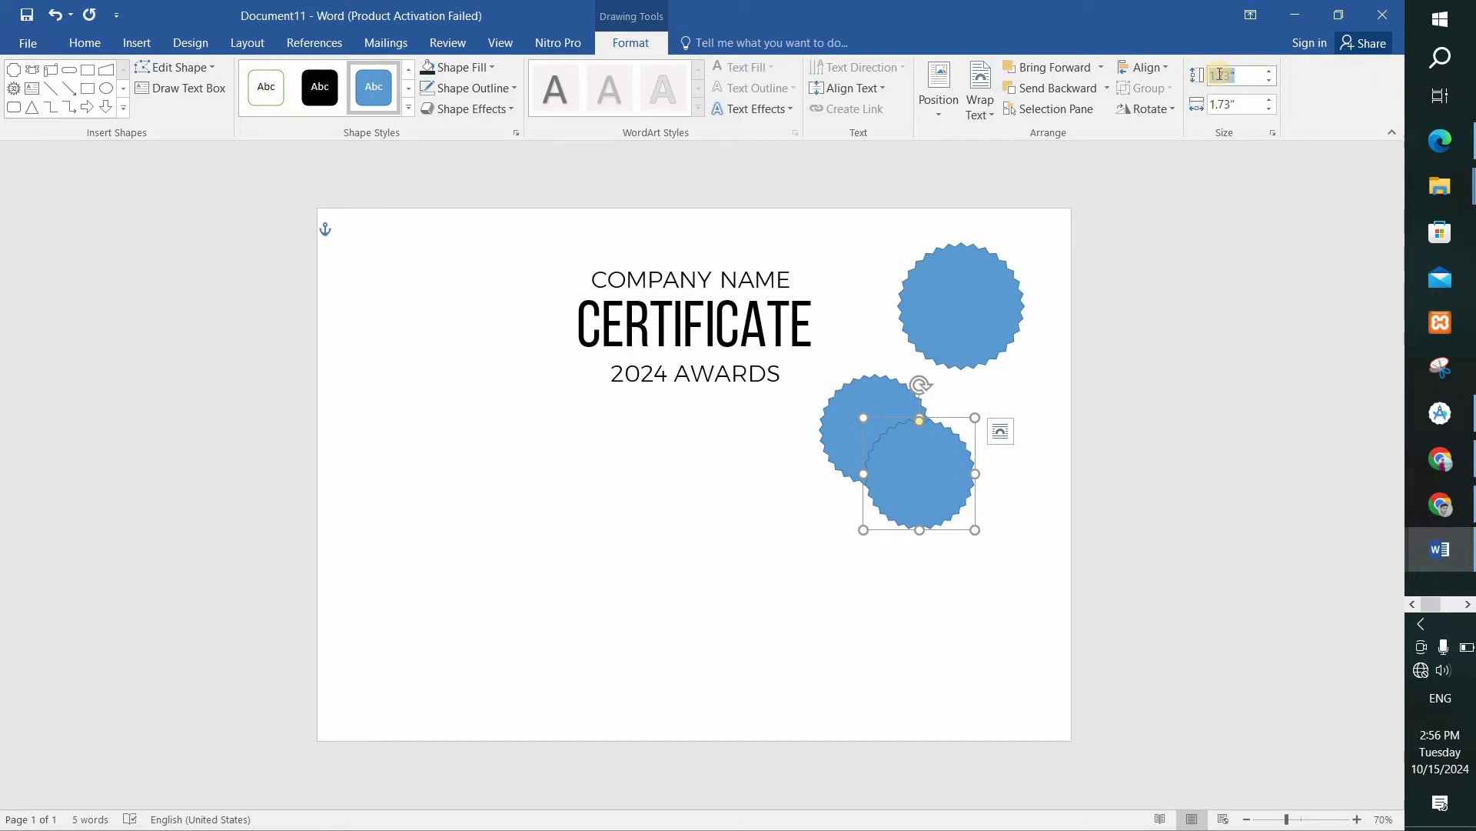
key("ctrl+a")
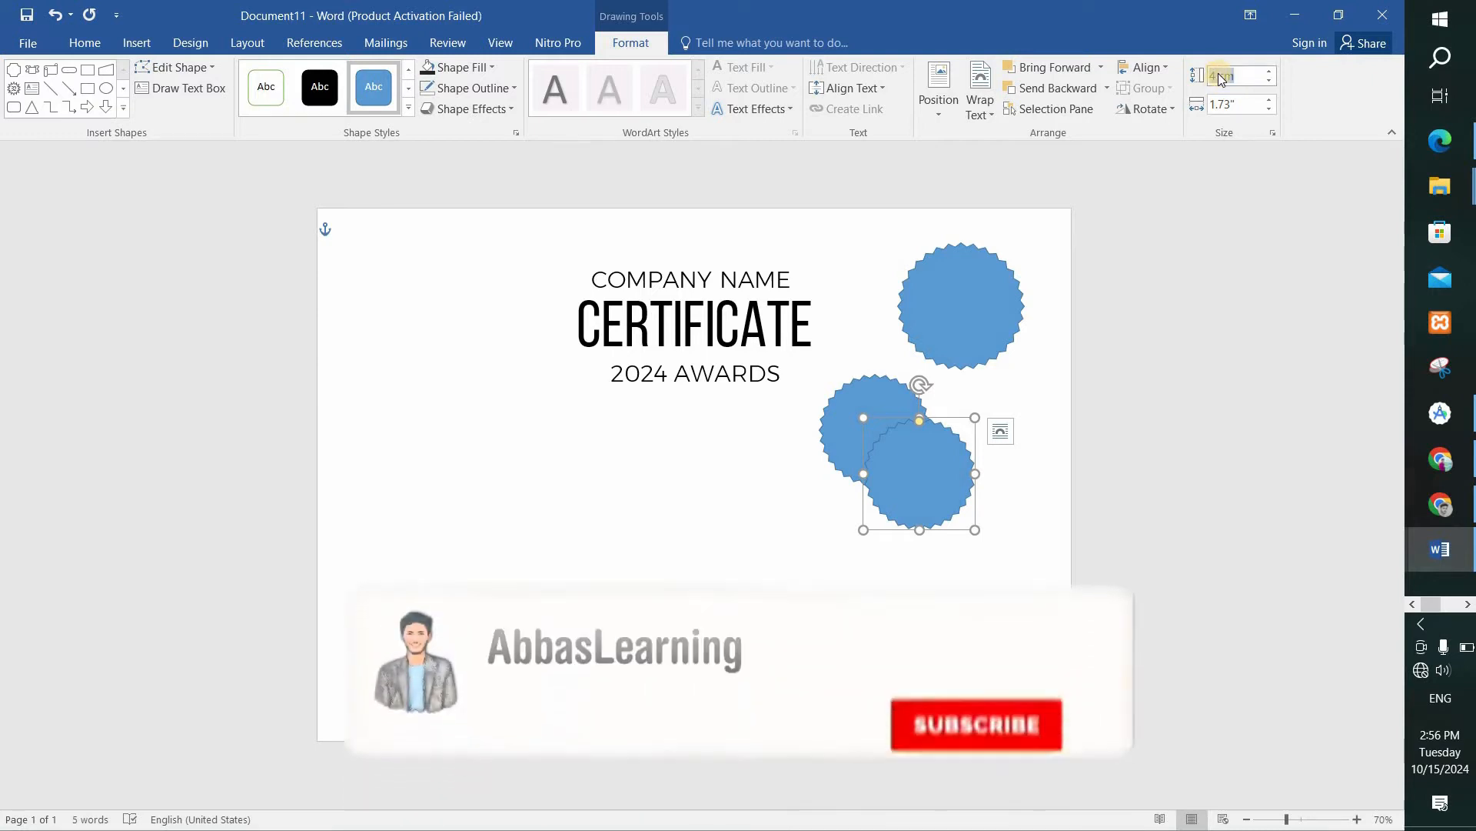
left_click(1222, 106)
key("ctrl+v")
left_click(1030, 397)
Fill the largest star seal with Black, Lighter 15% and the medium seal with Orange, Darker 25%.
left_click(978, 324)
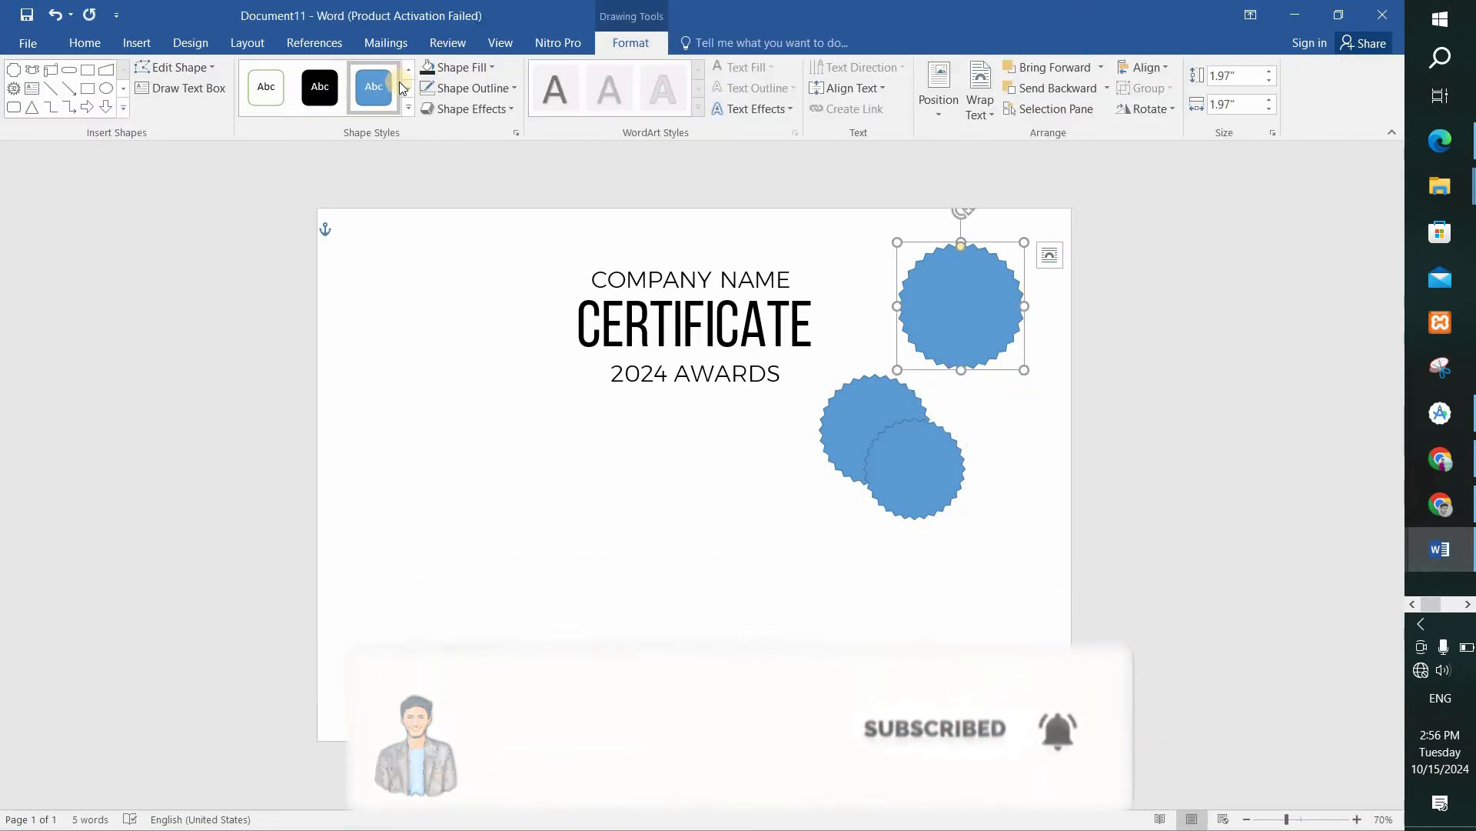
left_click(460, 70)
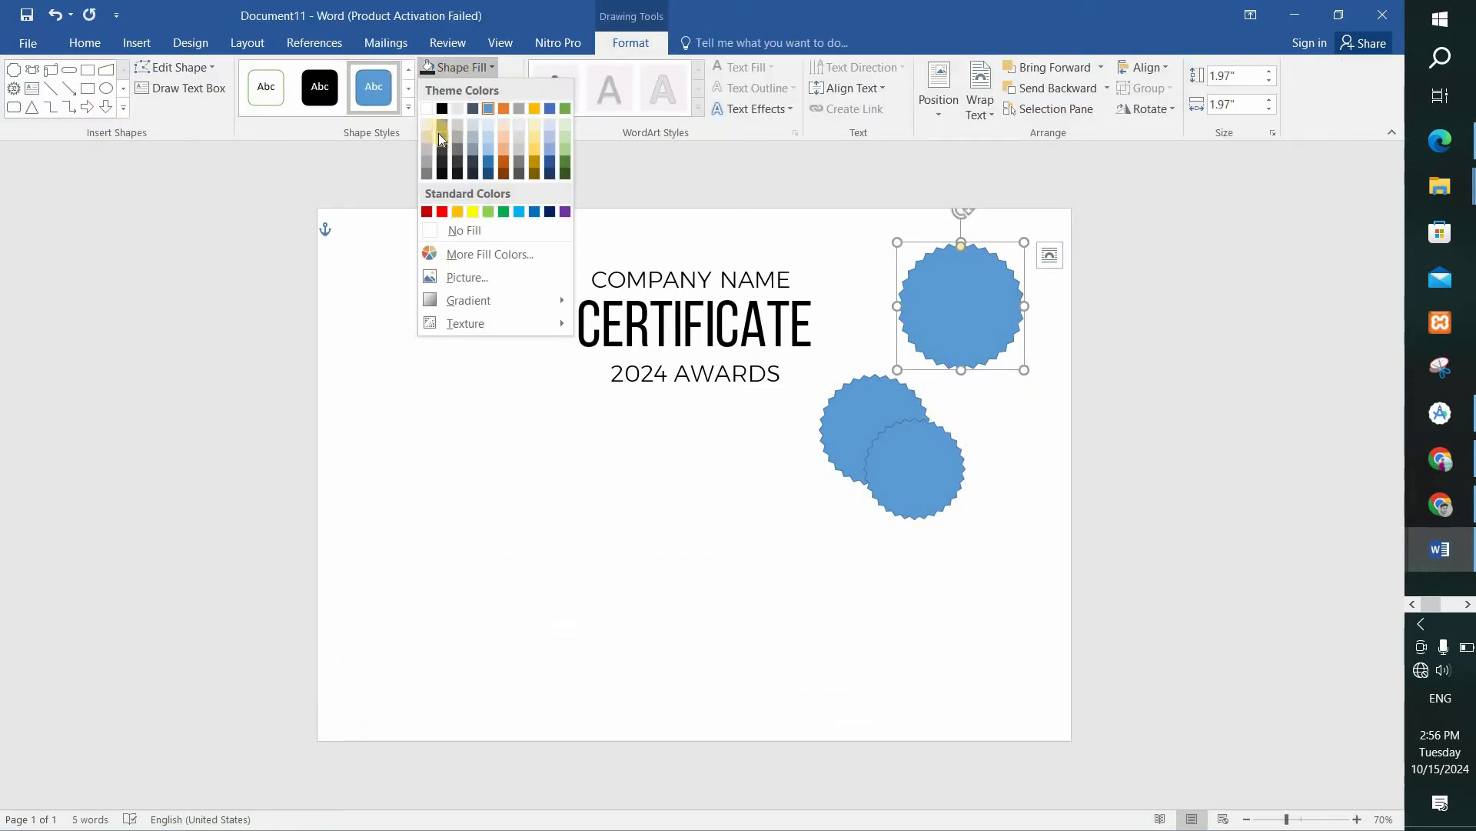
left_click(441, 159)
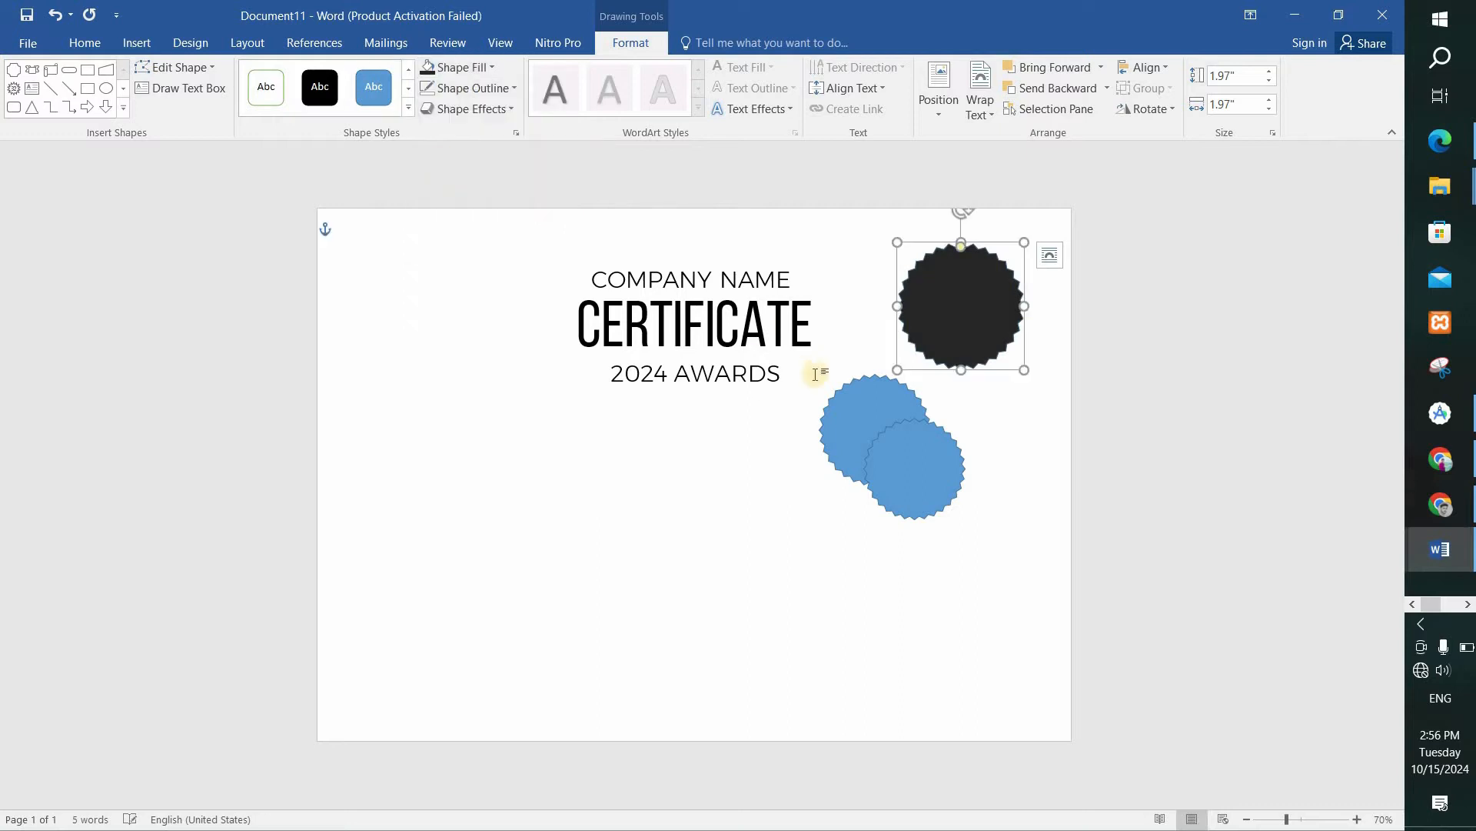
left_click(864, 419)
left_click(445, 66)
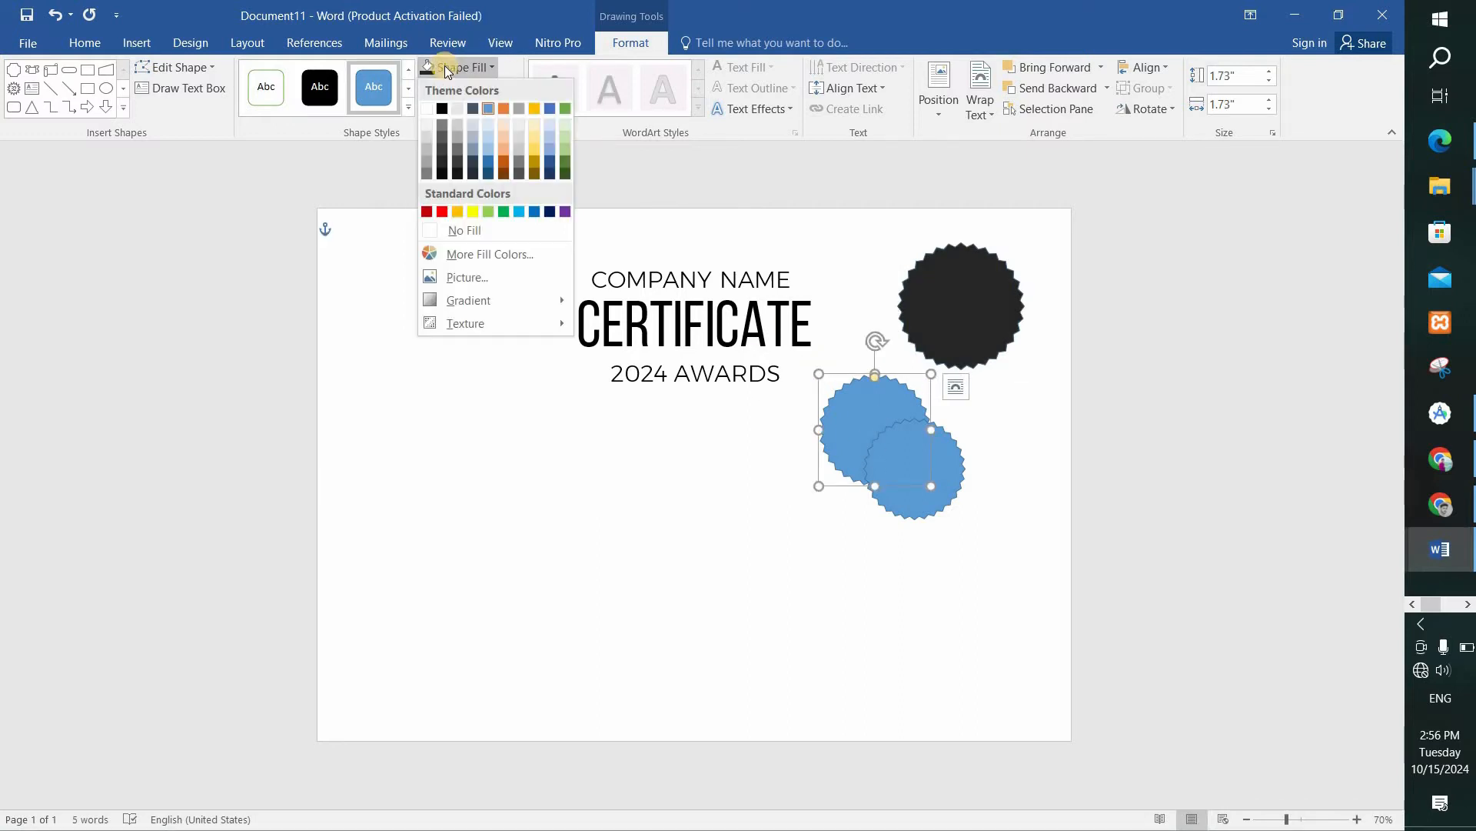
left_click(504, 158)
Fill the smallest star seal with Gold, Lighter 60%.
left_click(882, 434)
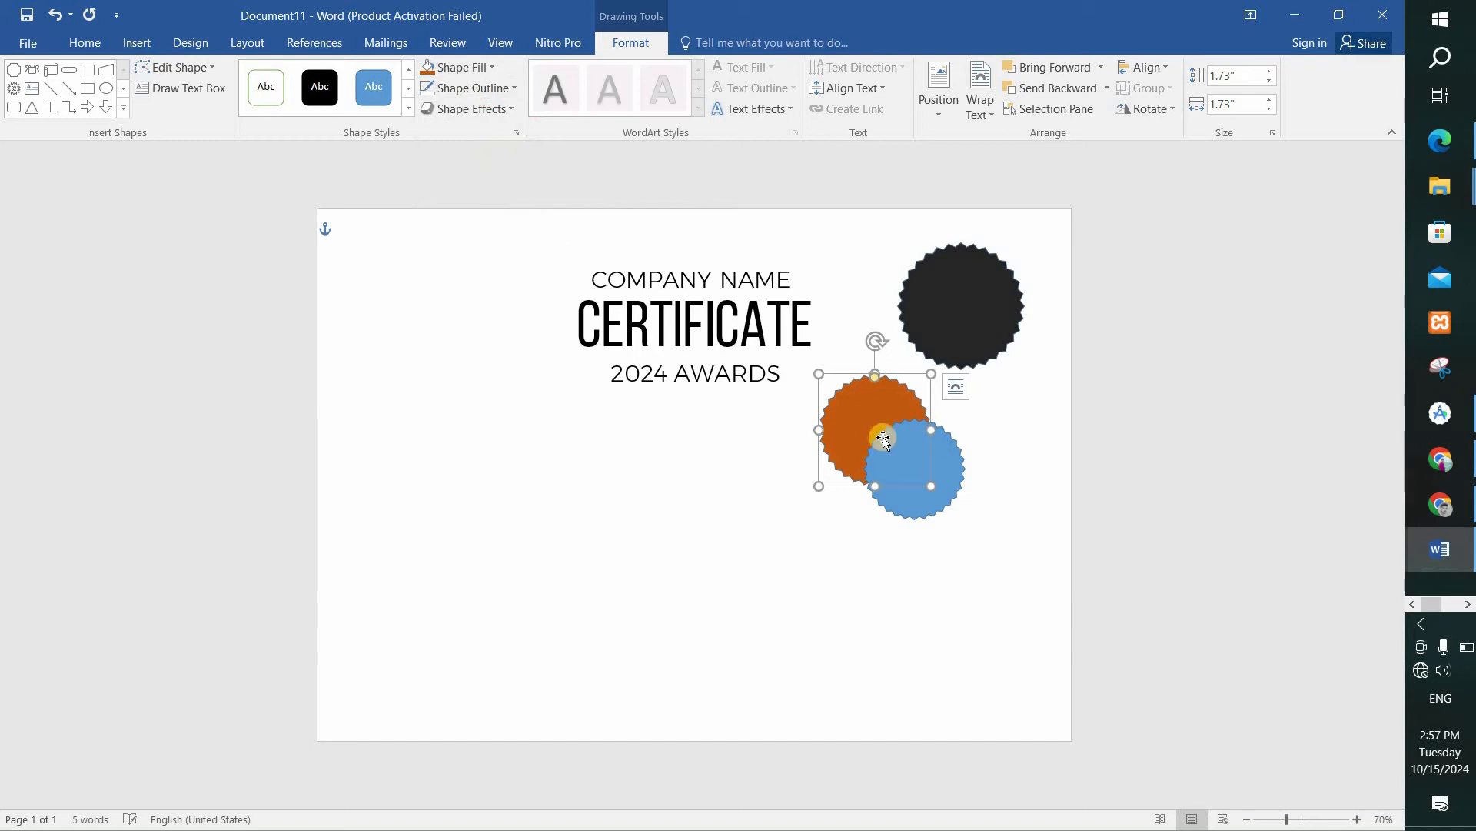
left_click(455, 67)
left_click(534, 140)
Select all three star seals and align them to each other's center and middle so they stack concentrically.
key("Tab")
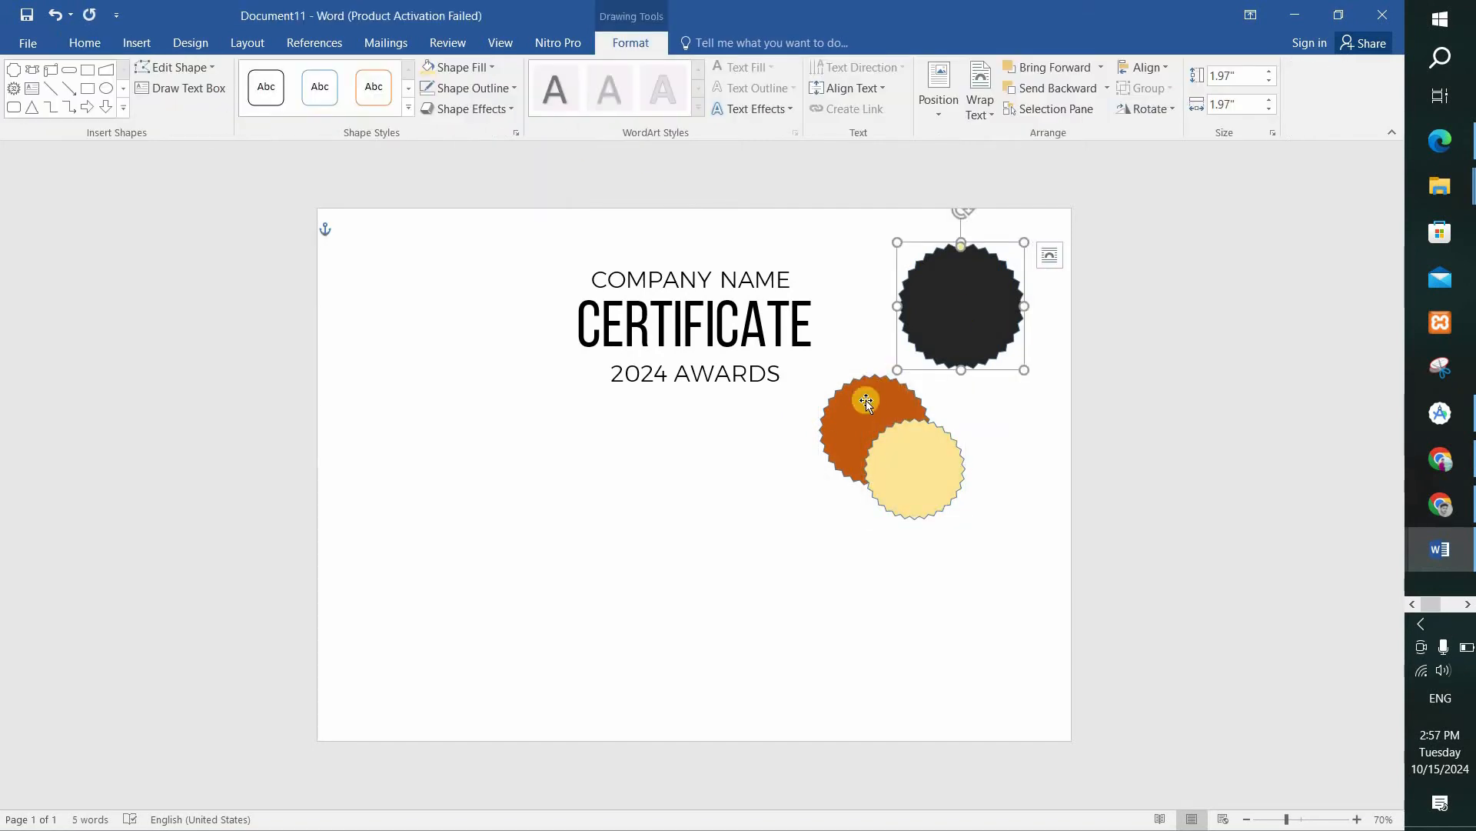
left_click(866, 400, "shift")
left_click(952, 474, "shift")
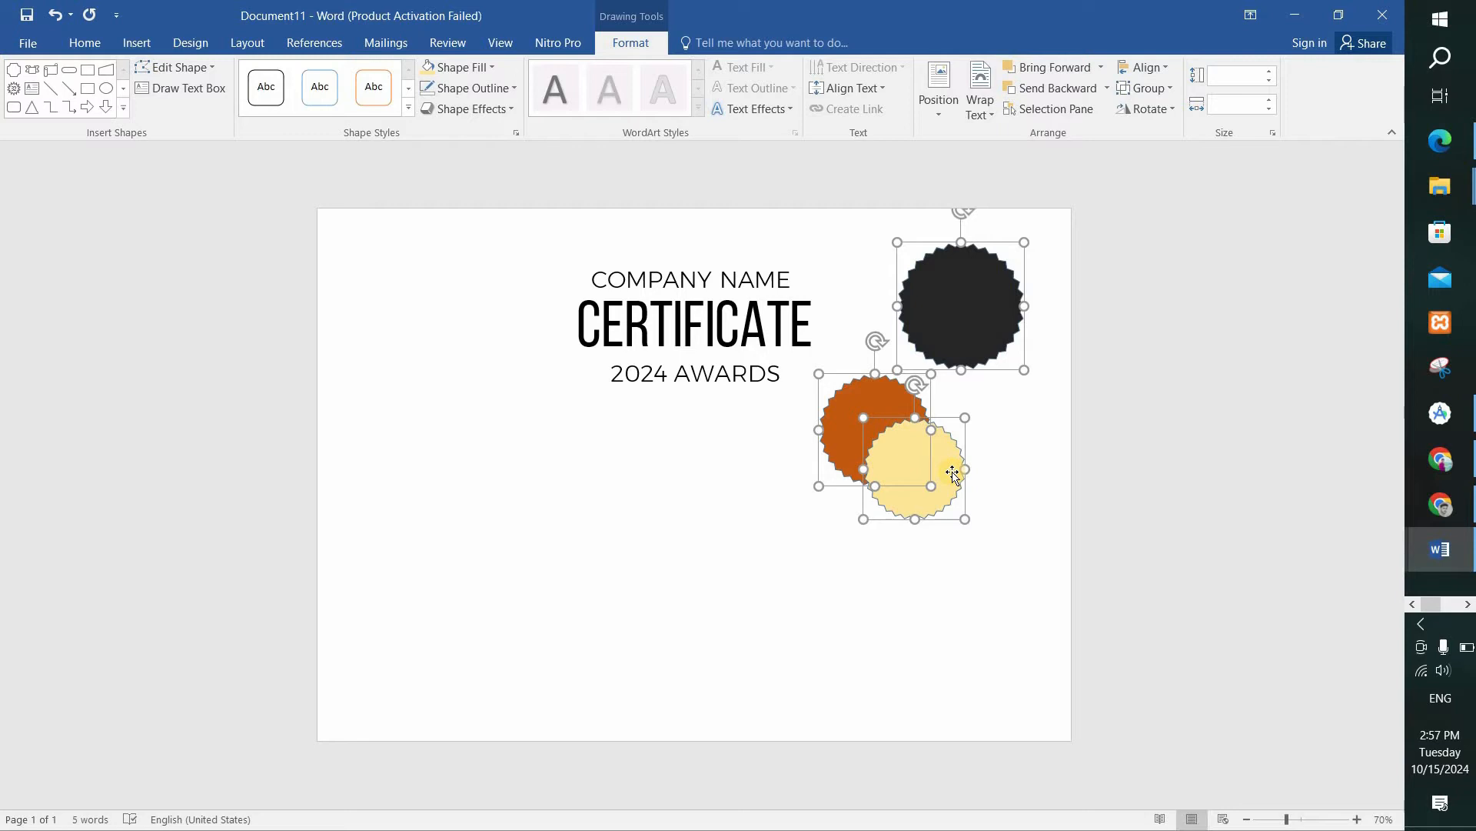
left_click(1161, 69)
left_click(1175, 114)
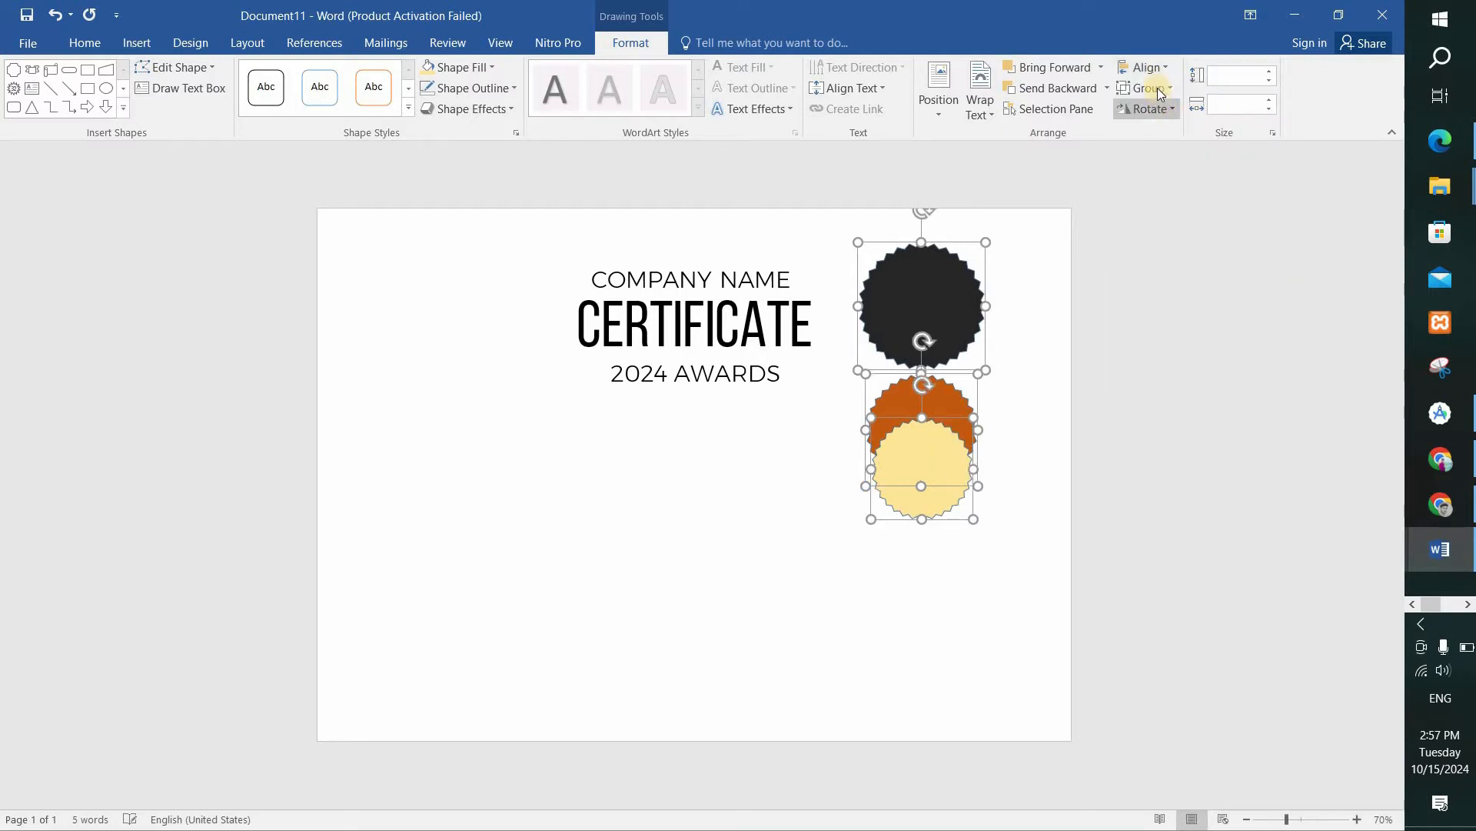
left_click(1156, 66)
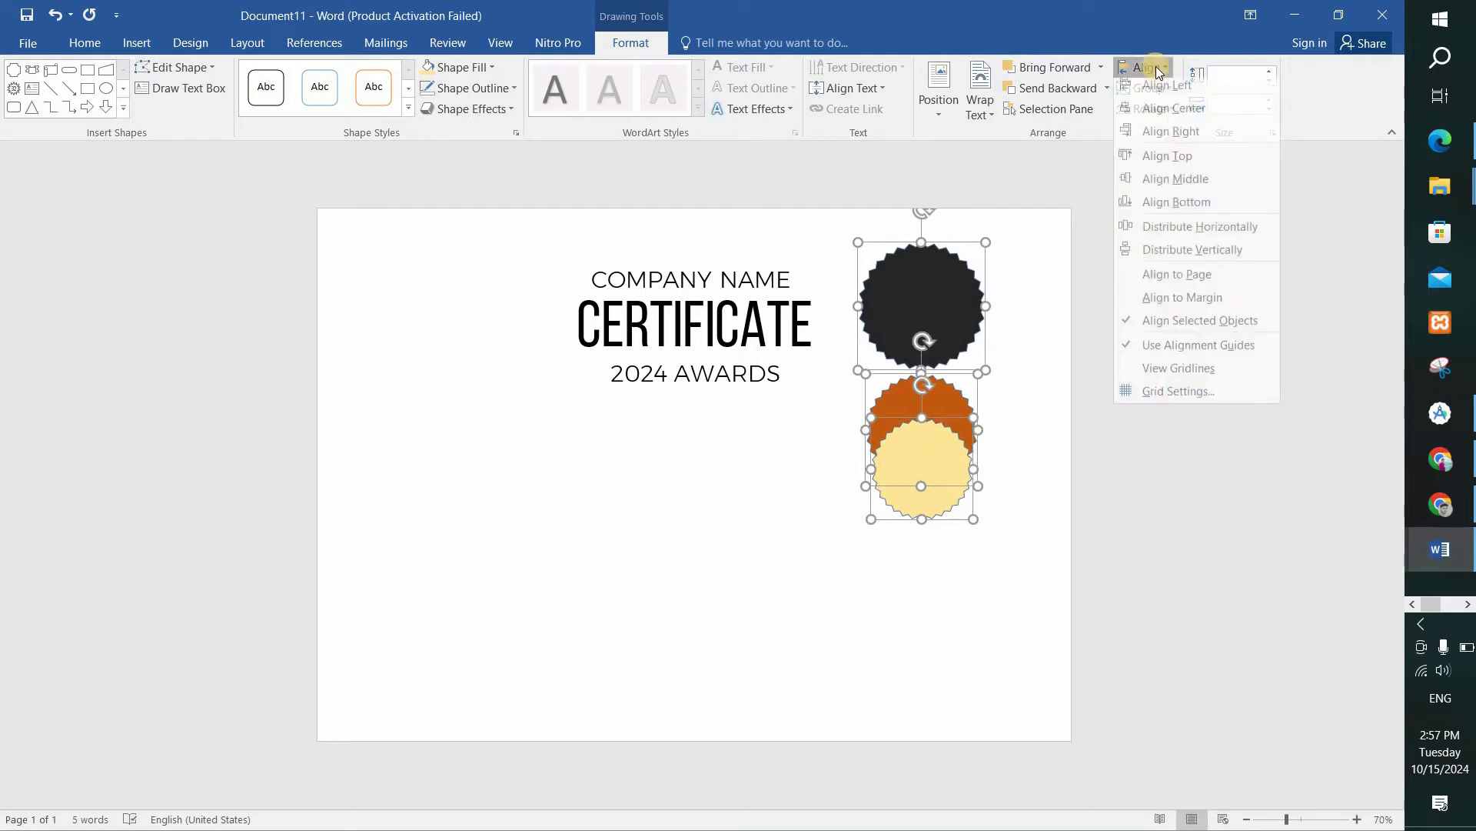
left_click(1184, 186)
Group the three stacked seals and move the badge toward the page's upper-right corner, beside the CERTIFICATE title.
right_click(940, 386)
mouse_move(1030, 499)
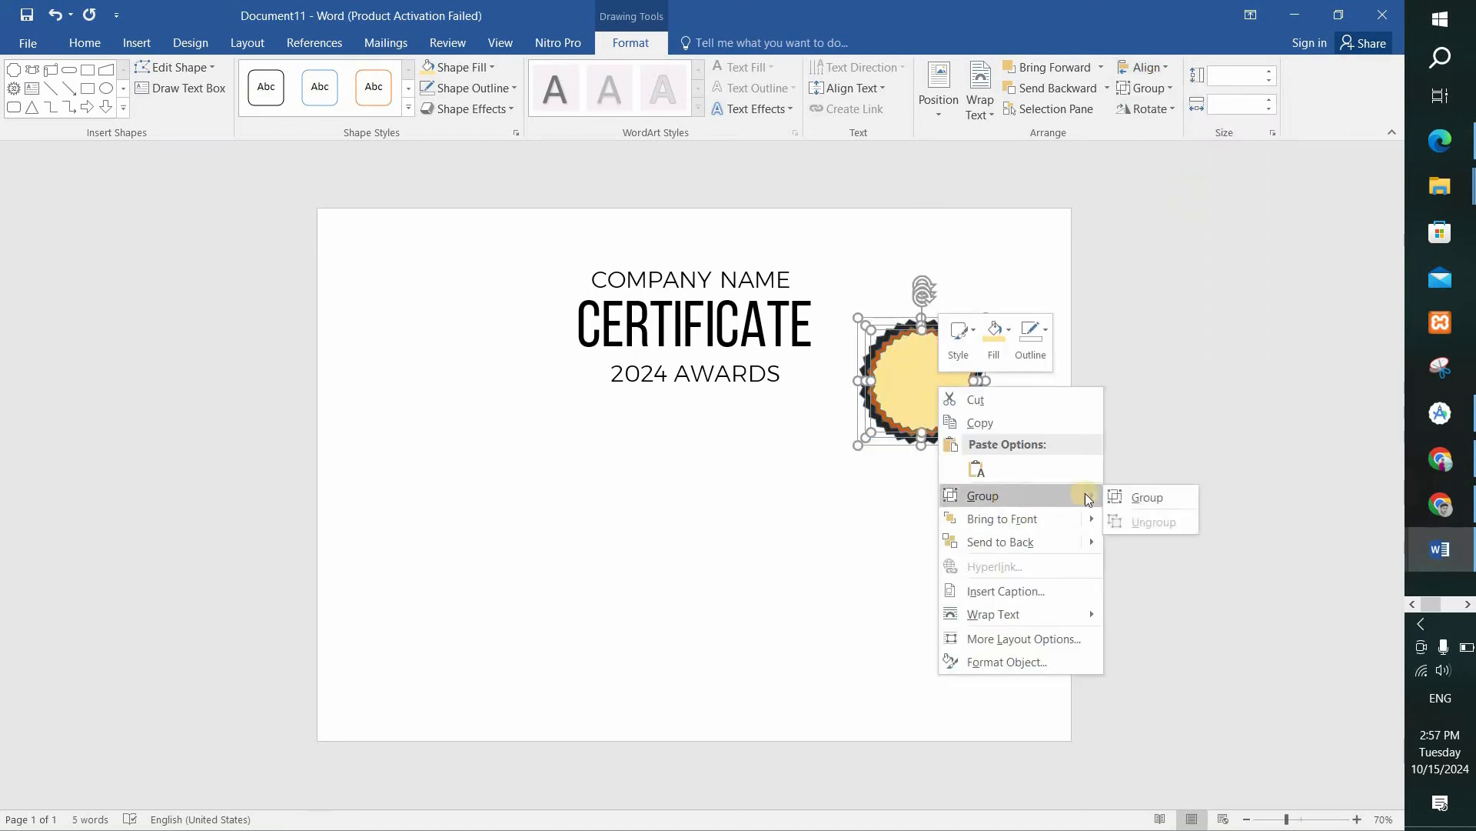
left_click(1141, 496)
left_click_drag(932, 372, 952, 307)
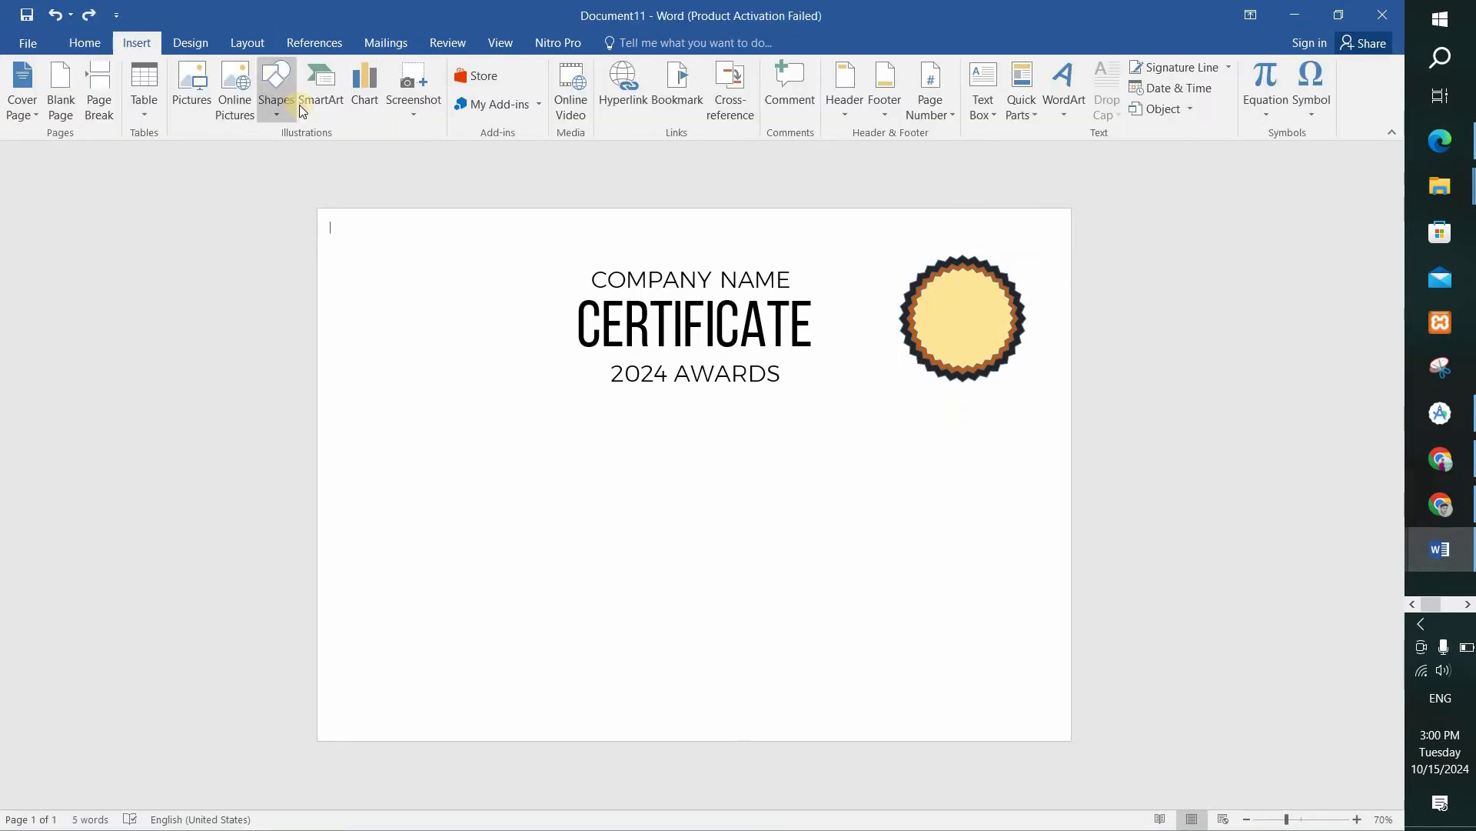
Draw a text box about 1.13" wide and 0.39" high on the badge and enter 2024.
left_click(277, 89)
left_click(396, 154)
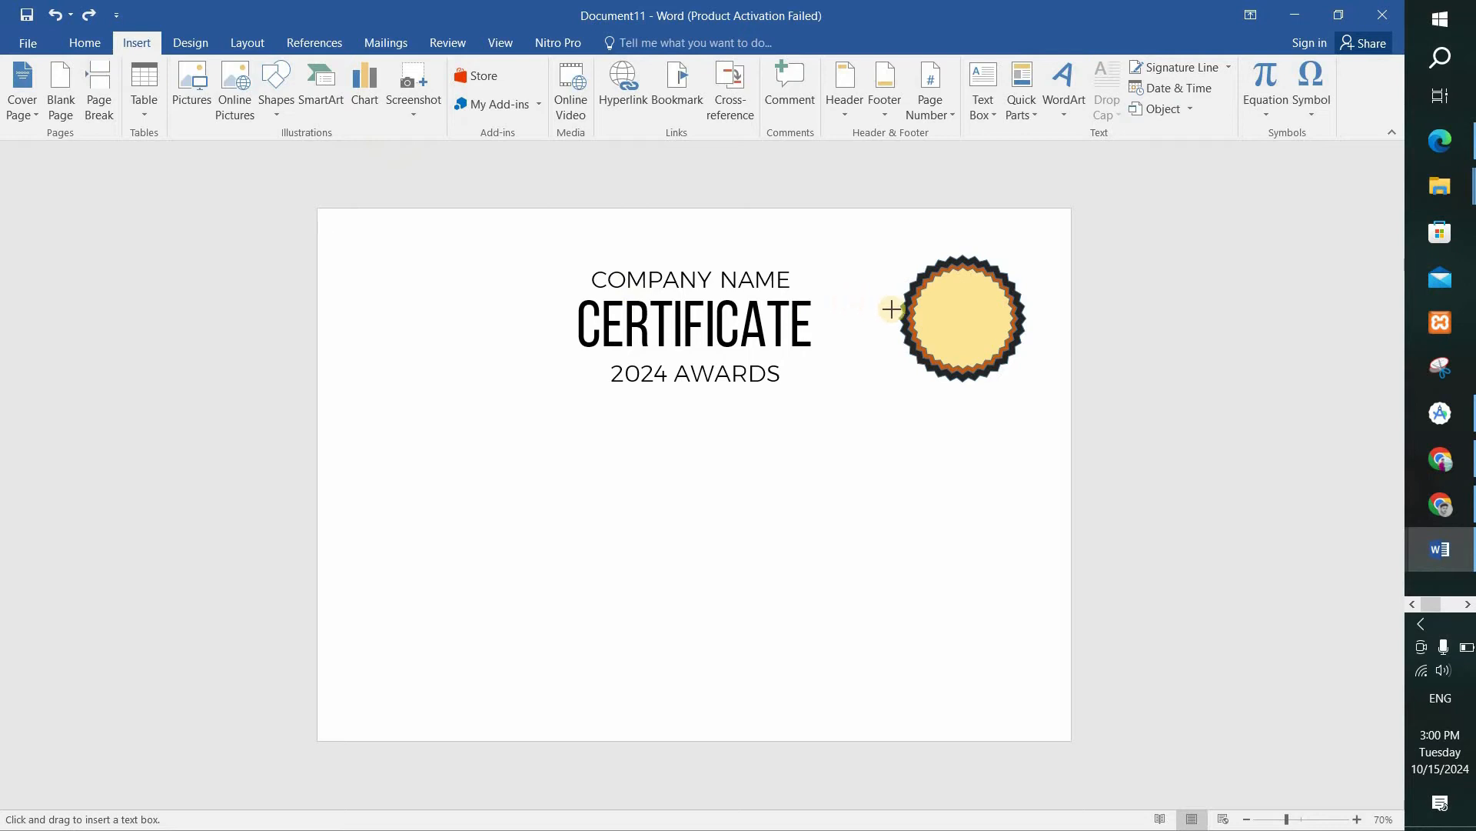
left_click_drag(929, 301, 965, 317)
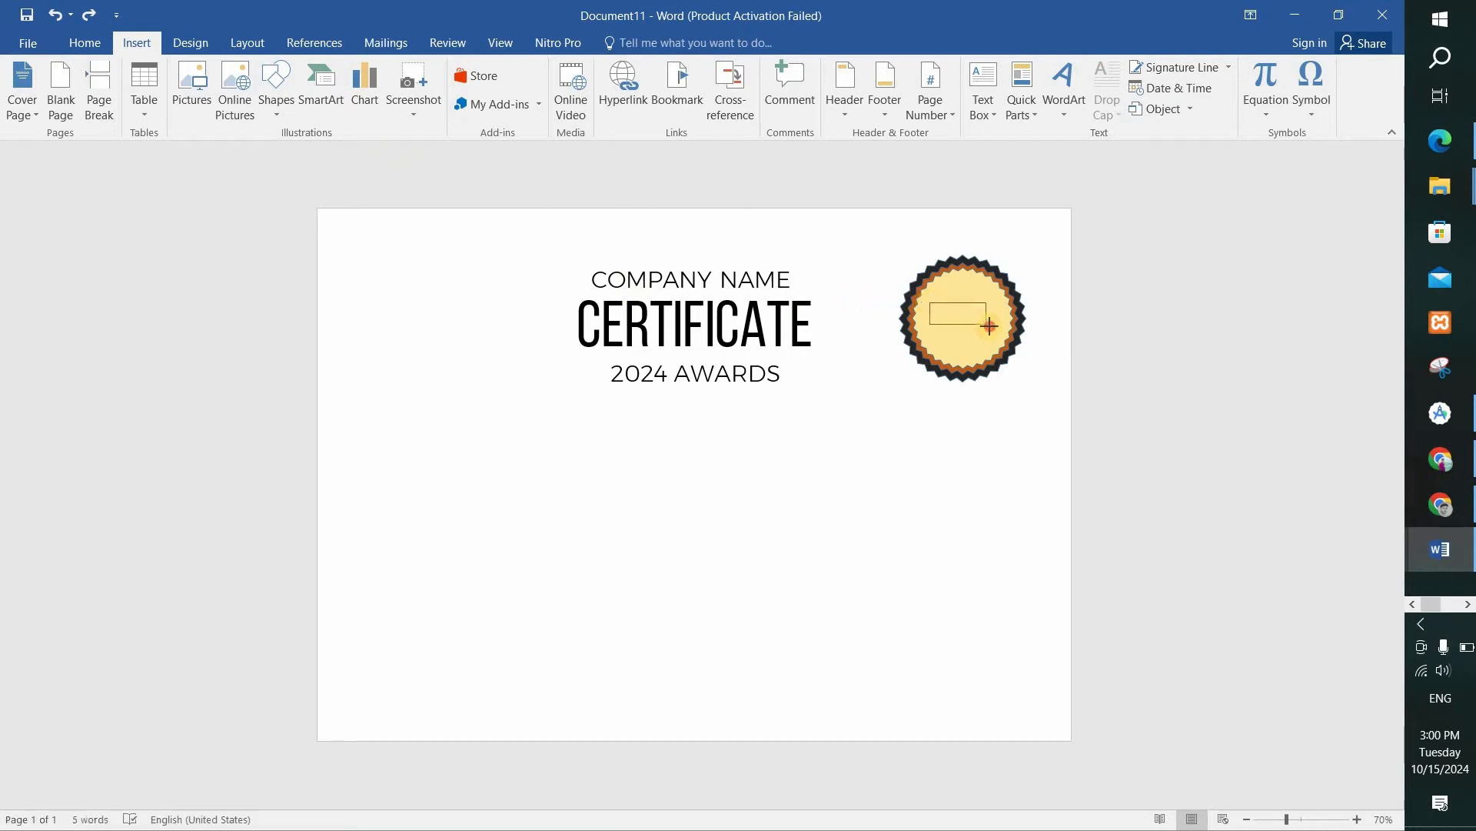
left_click_drag(1002, 326, 1002, 328)
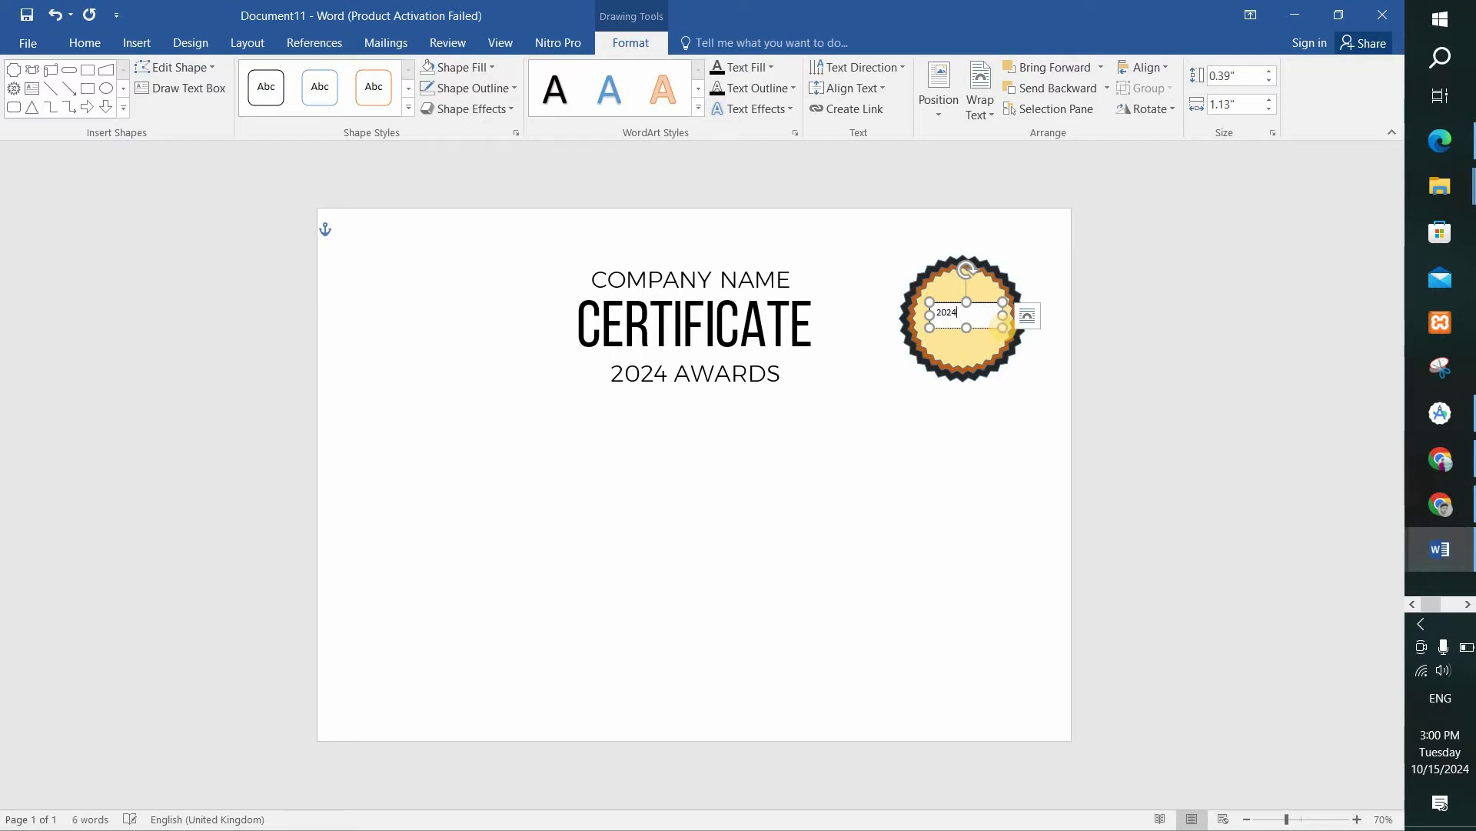
Format the badge's 2024 text as bold 28 pt Bebas Neue and enlarge its box to about 0.49" high.
key("ctrl+a")
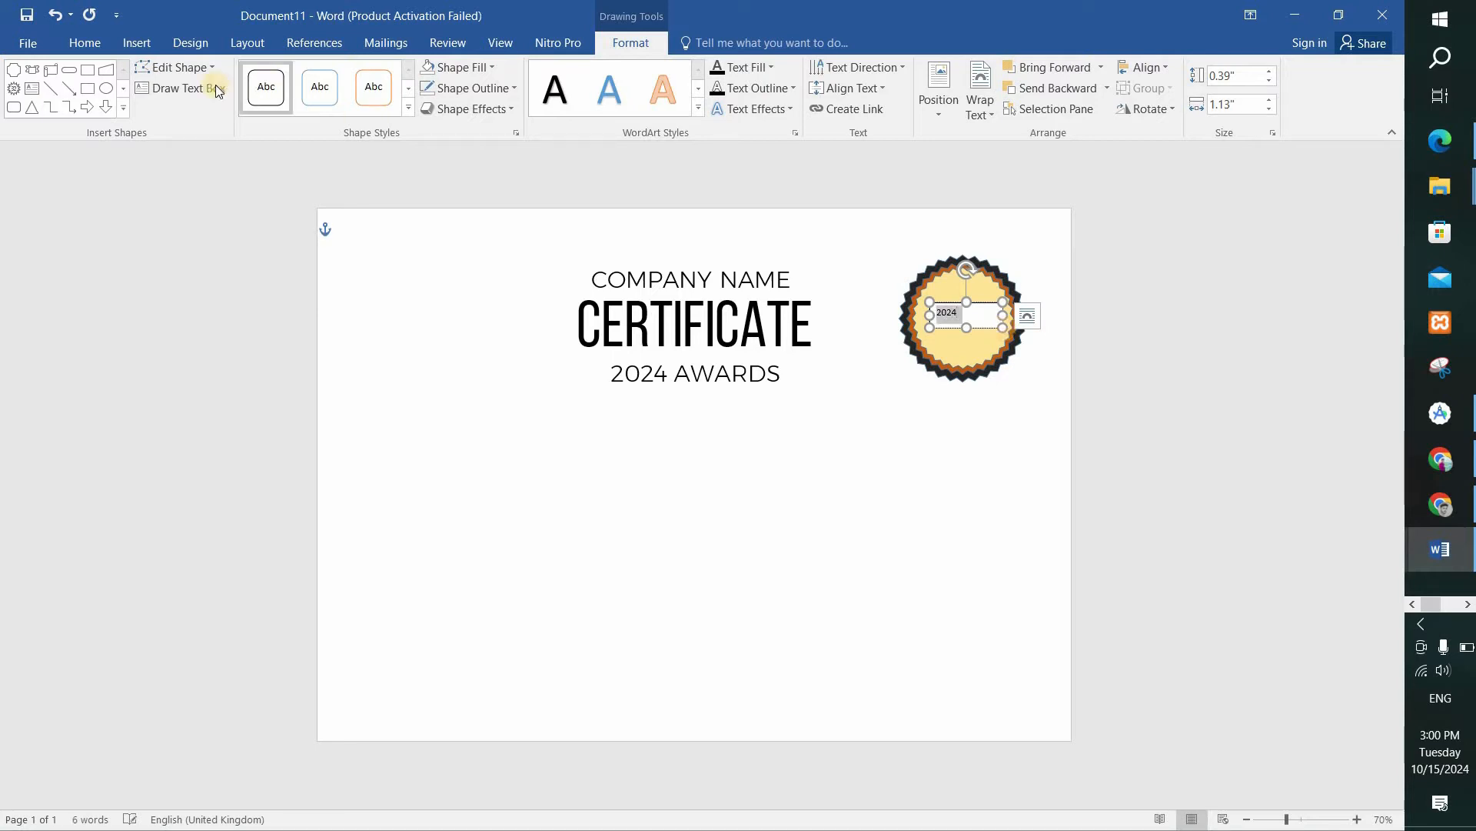
left_click(85, 43)
left_click(185, 75)
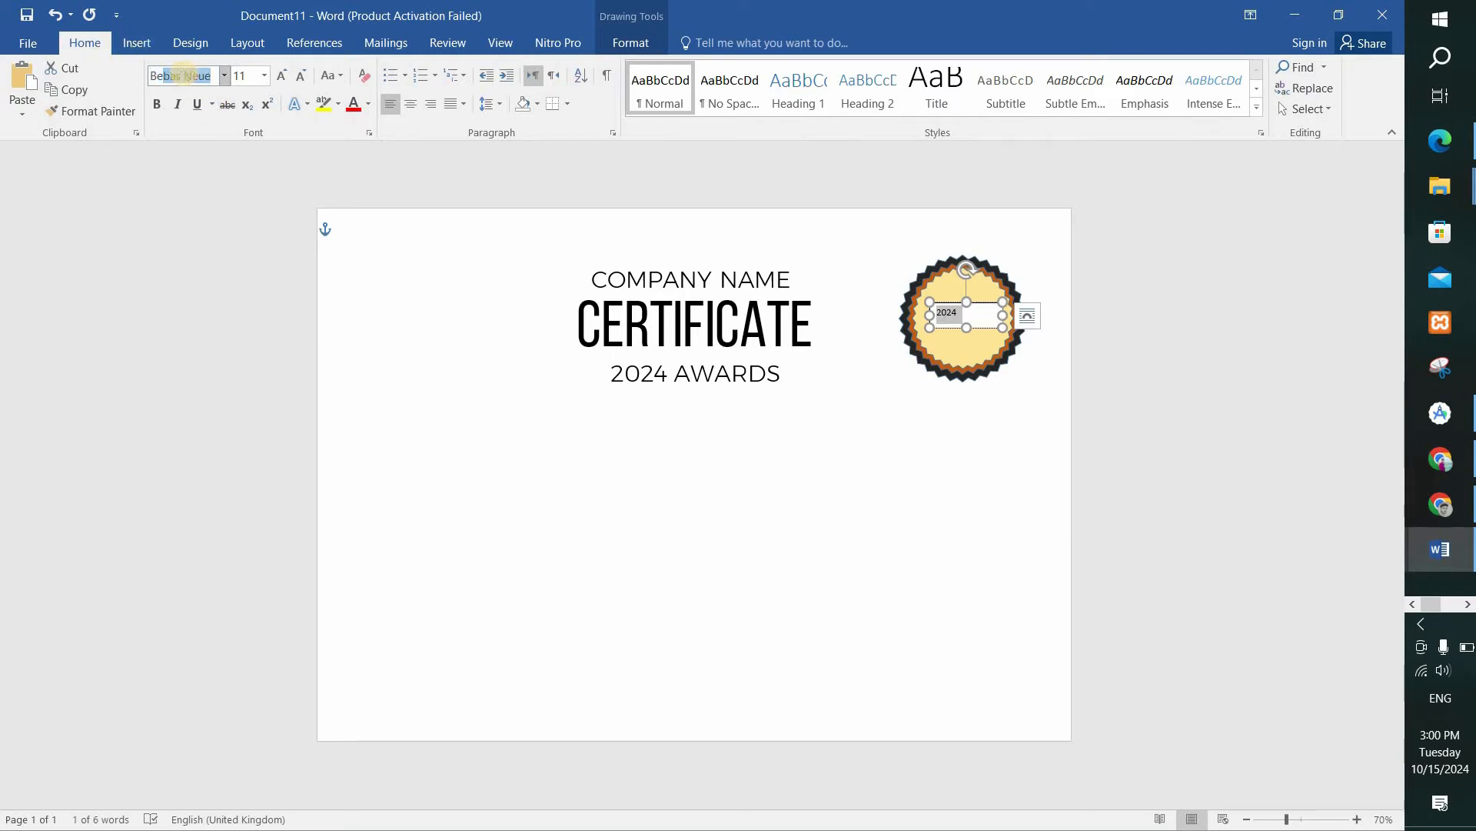
left_click(264, 75)
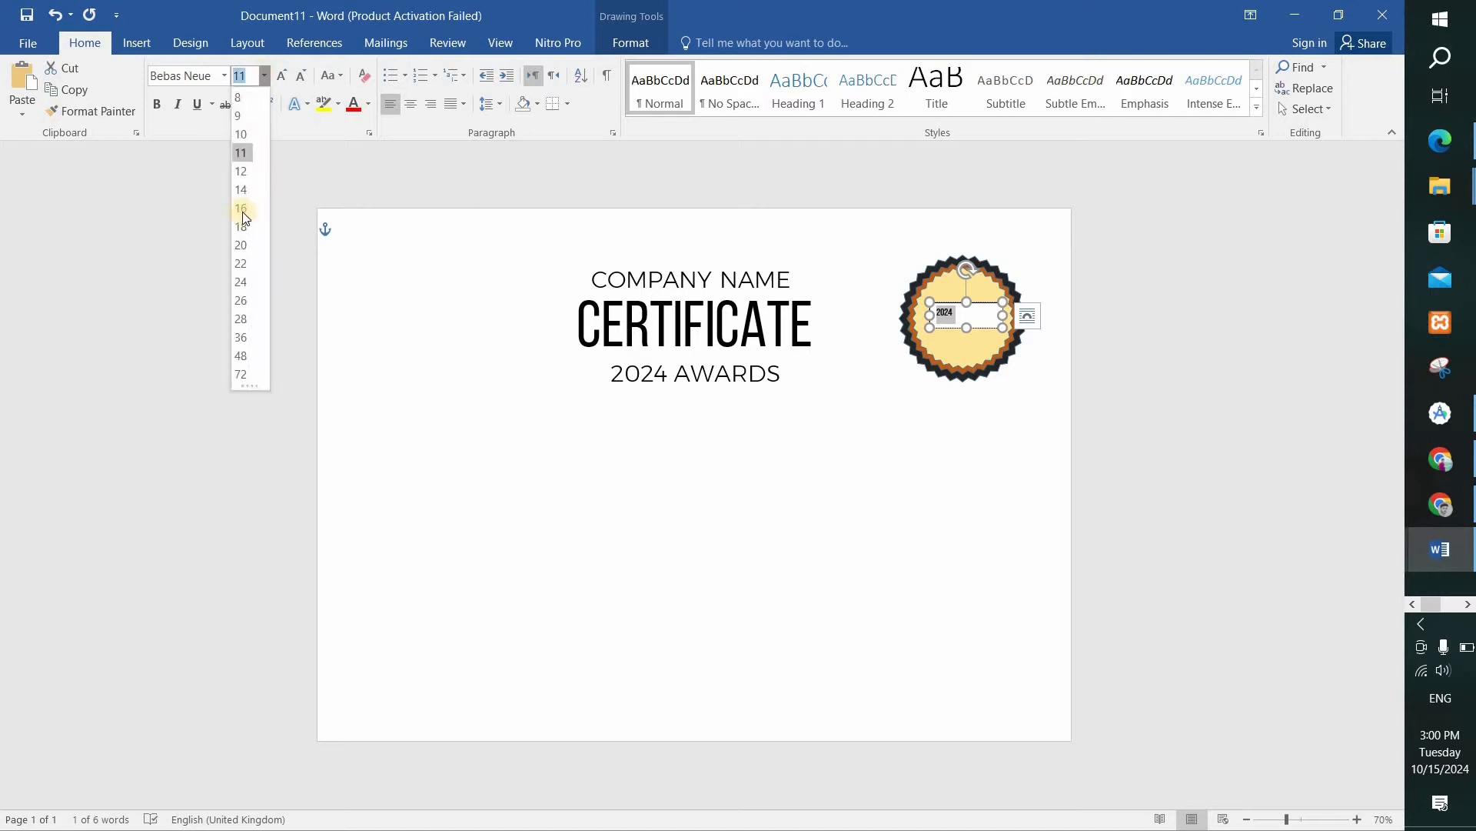
left_click(243, 319)
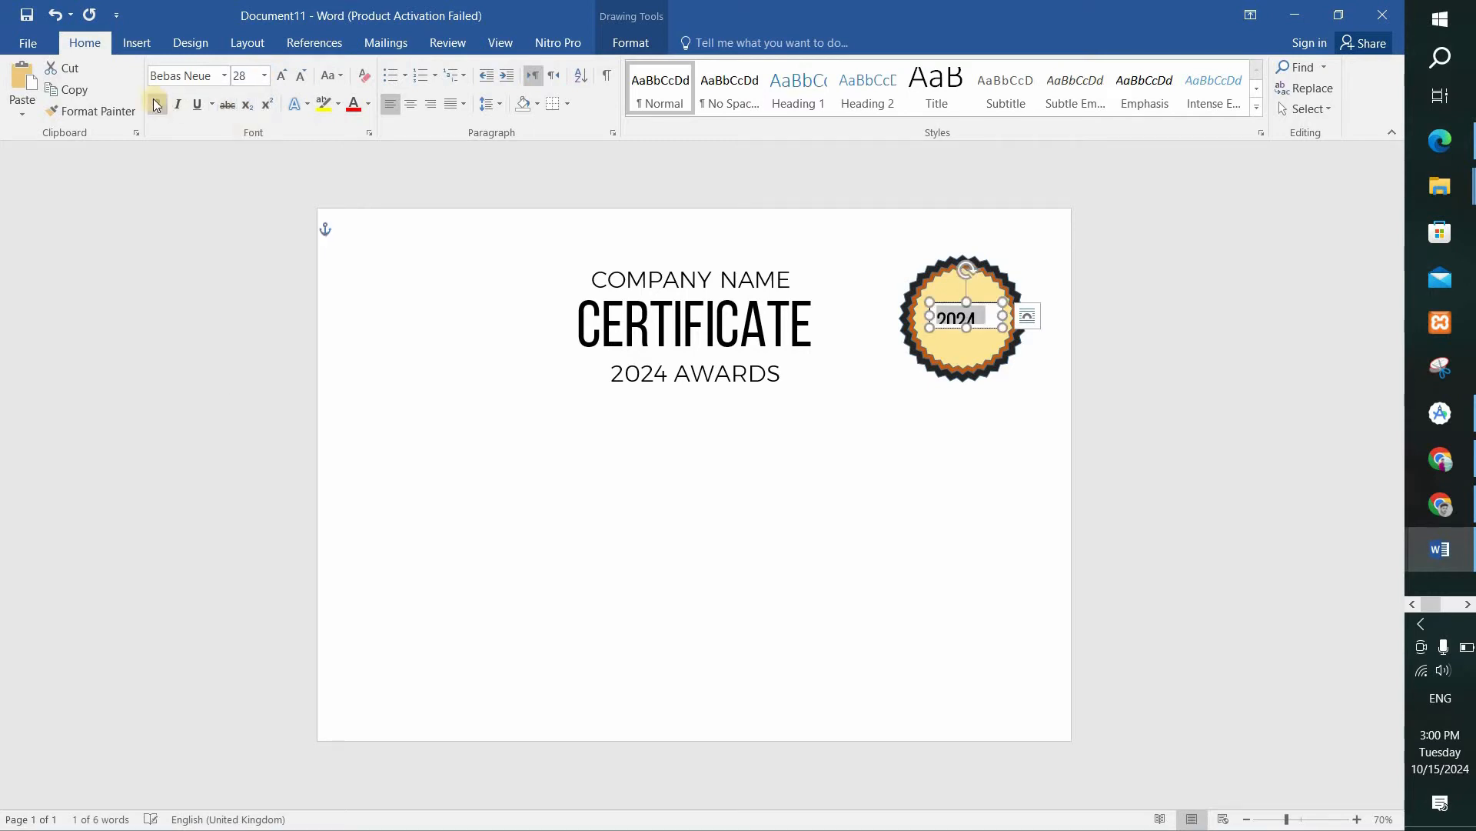
left_click_drag(1002, 332, 1001, 339)
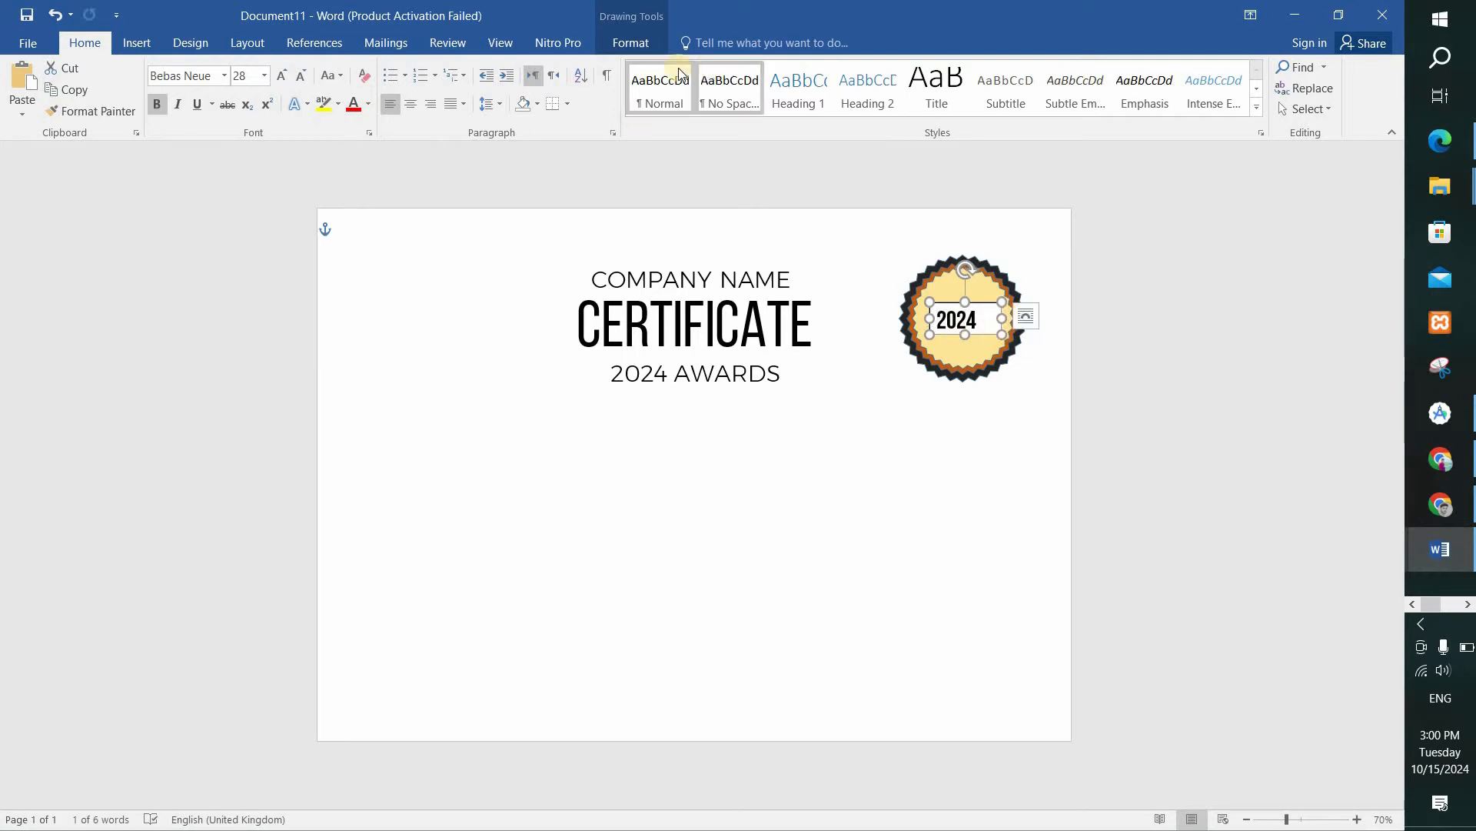
Remove the fill and outline from the 2024 text box on the badge.
left_click(630, 43)
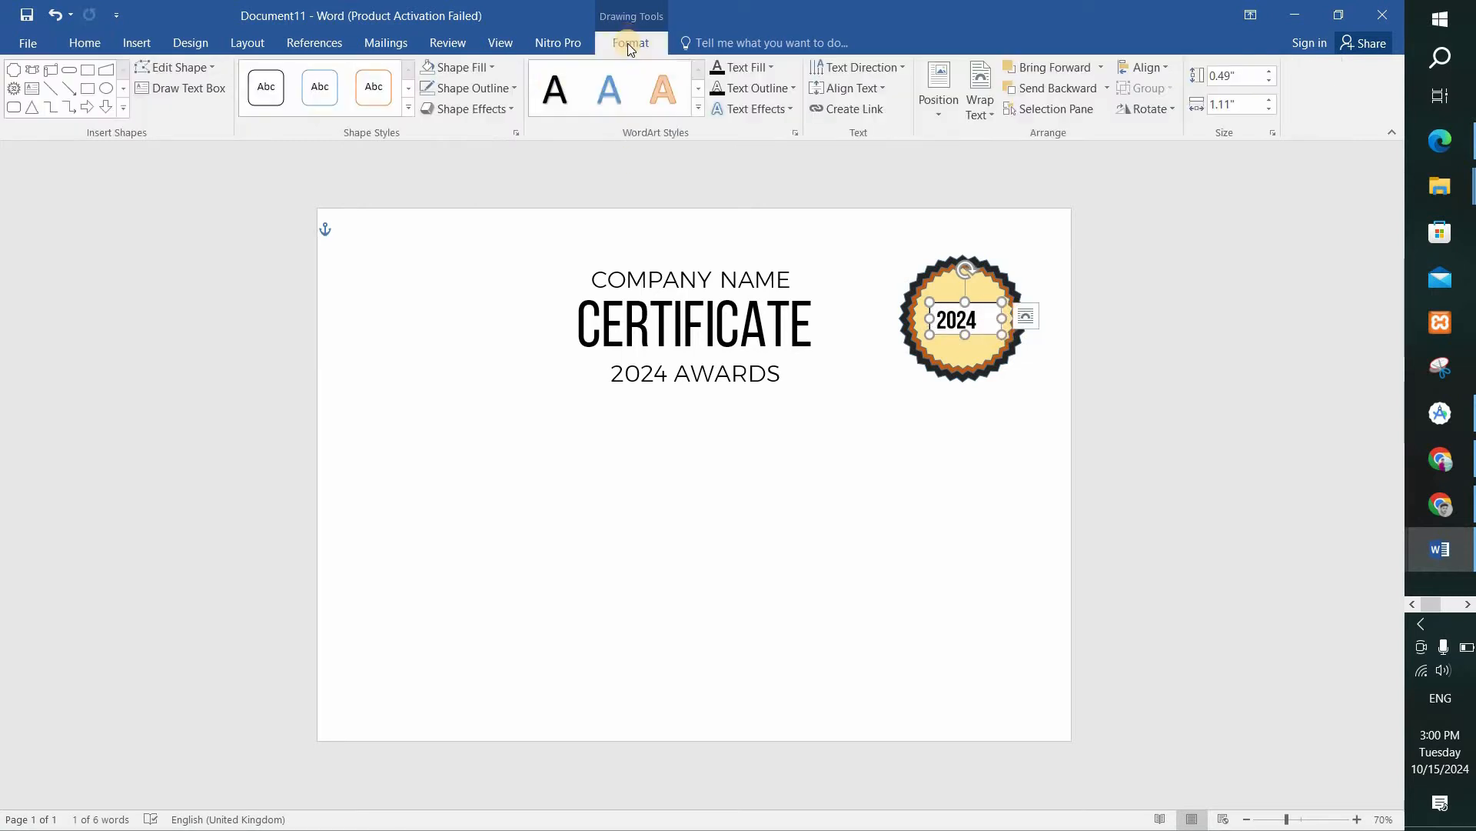
left_click(449, 68)
left_click(463, 226)
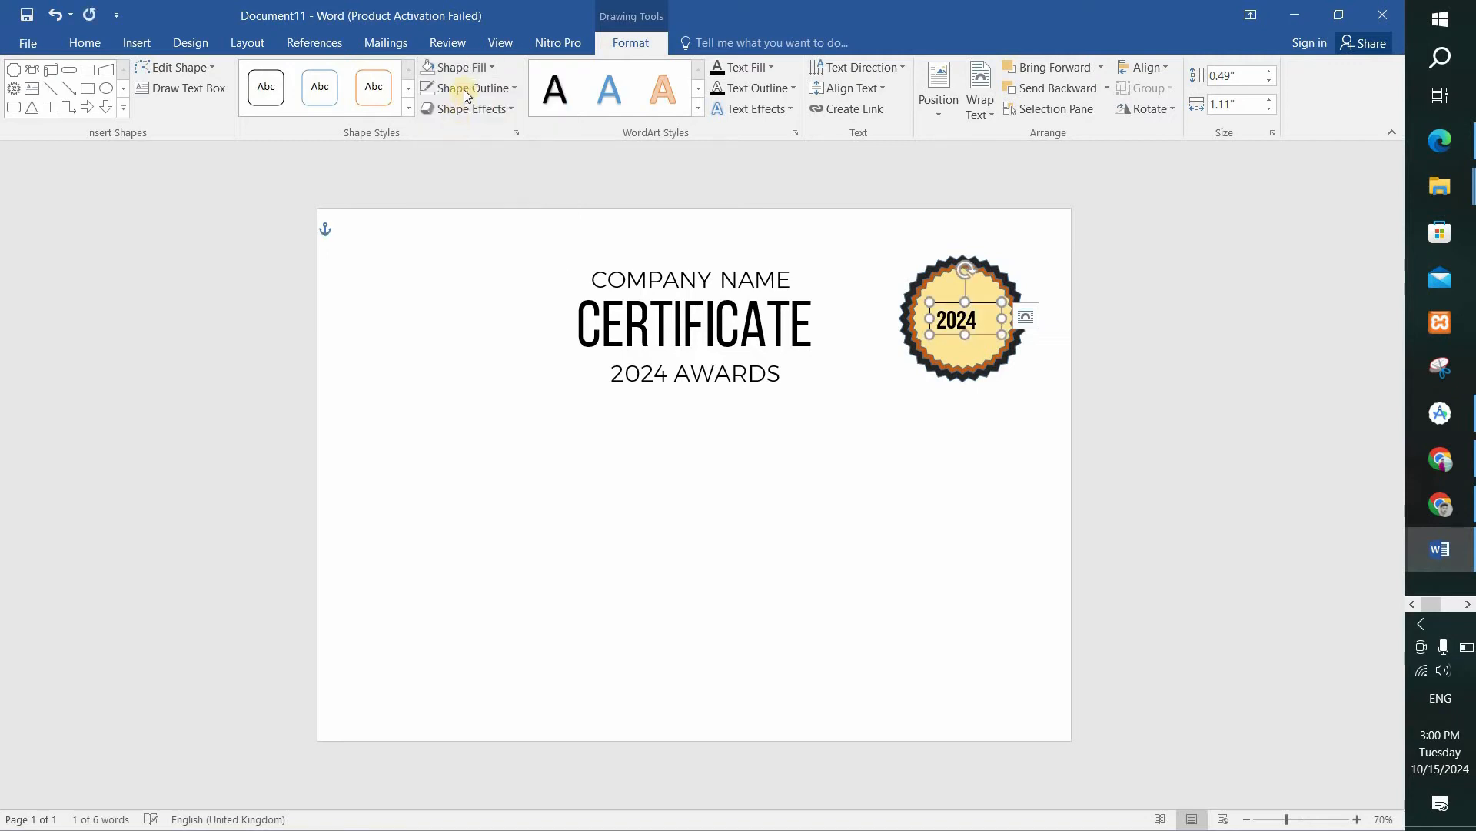
left_click(464, 89)
left_click(463, 248)
Extend the 2024 text box upward to about 0.65" high, center its text and nudge the box into place on the badge.
left_click_drag(962, 295, 964, 284)
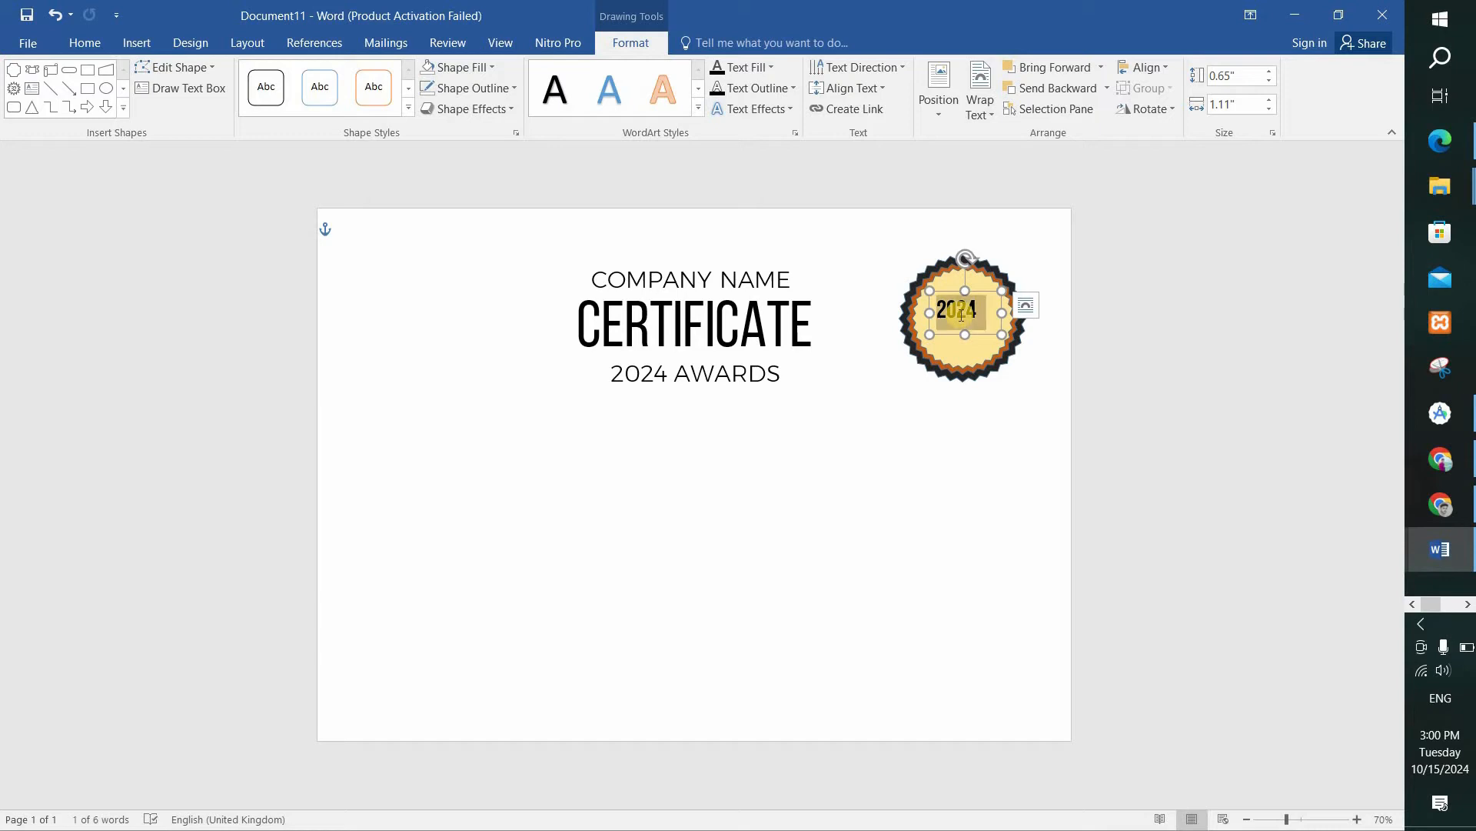
left_click(84, 52)
left_click(410, 104)
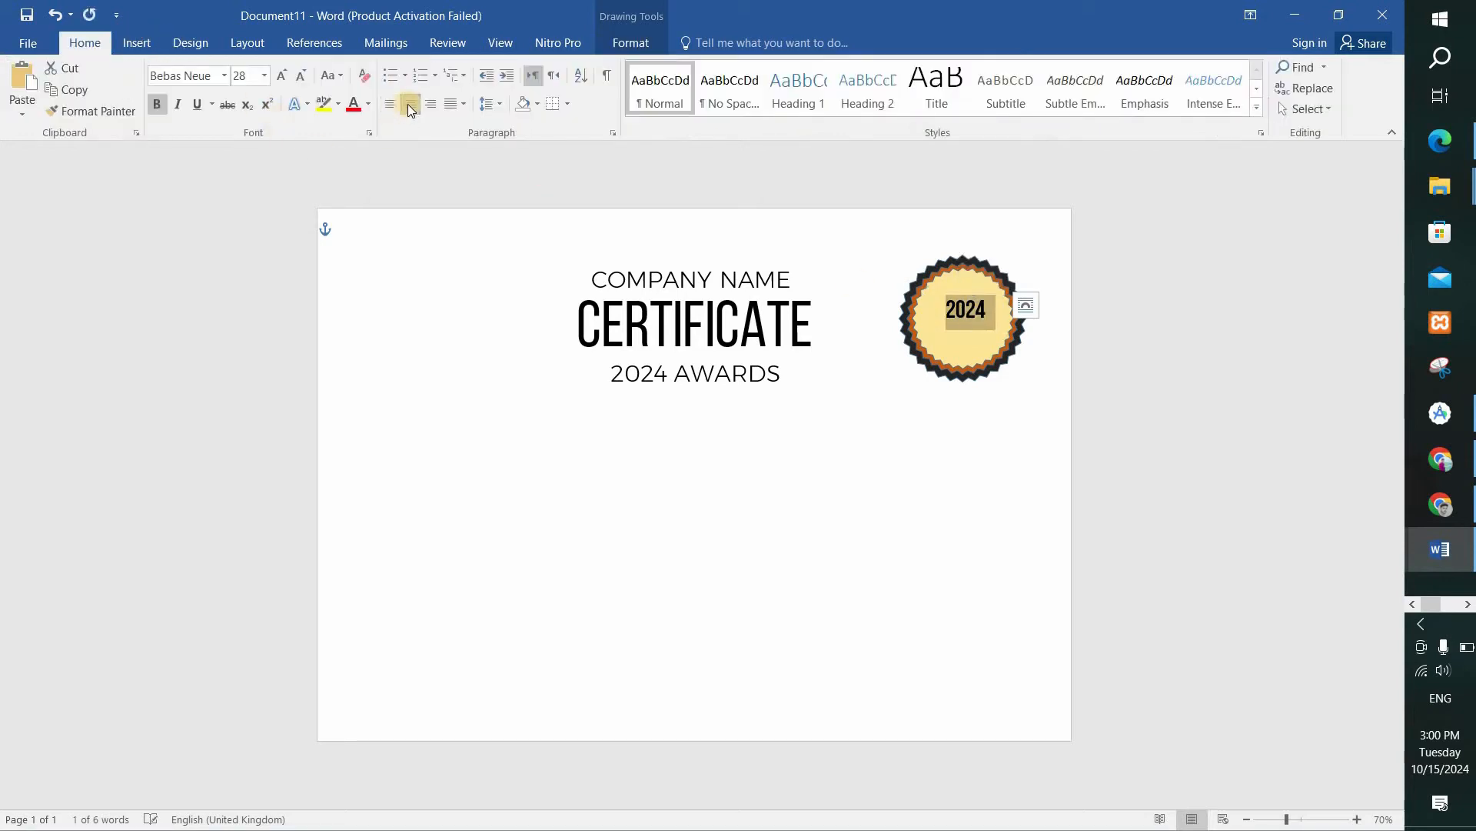
left_click_drag(951, 291, 945, 293)
Duplicate the 2024 text box just below the original and replace the copy's text with AWARDS.
left_click(950, 304)
key("ctrl+v")
left_click_drag(962, 310, 954, 321)
double_click(963, 333)
type("AWA")
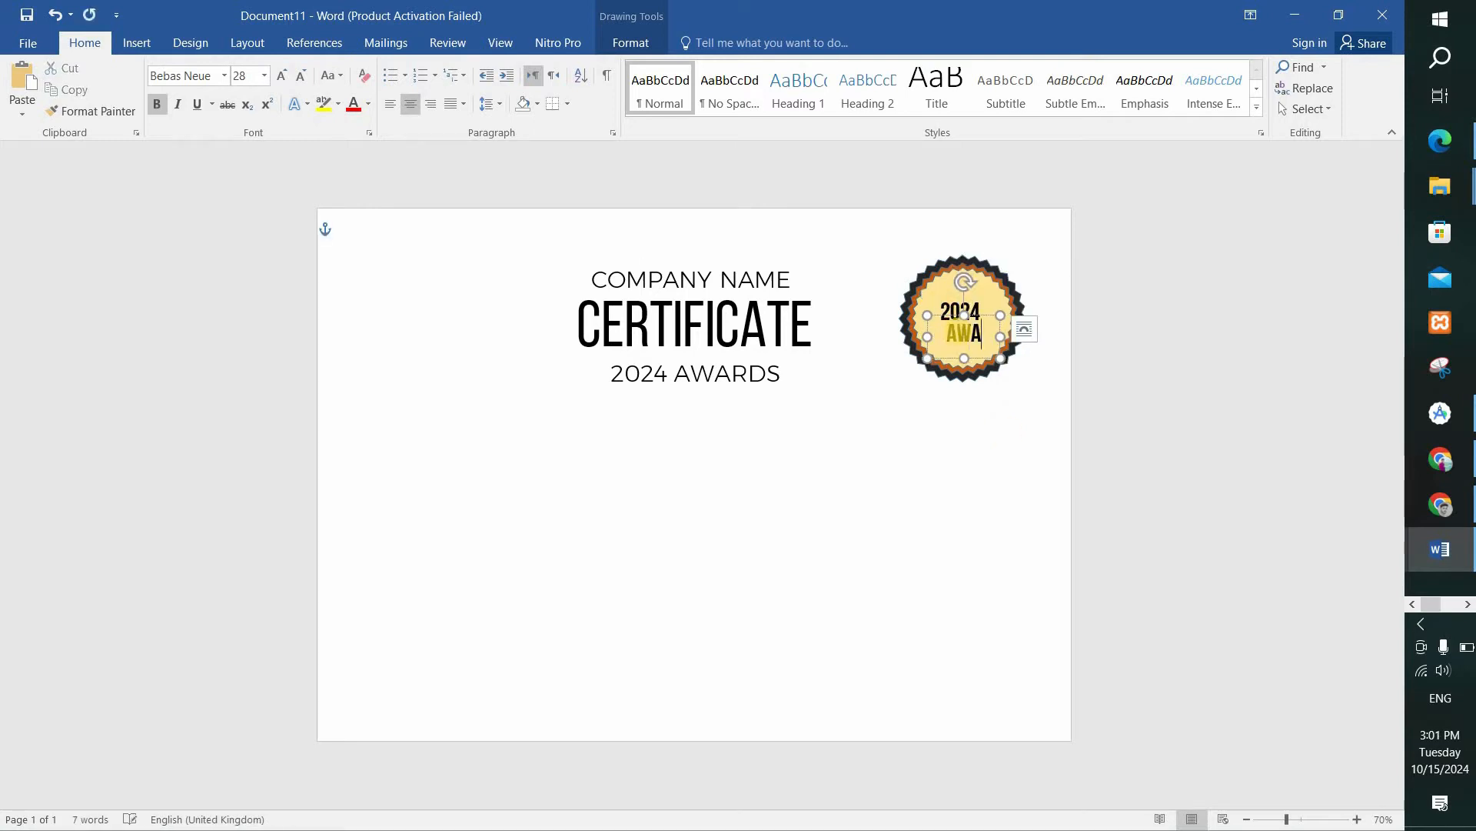
type("RDS")
Accept the suggested correction Awards for the lower line of text on the badge.
right_click(961, 339)
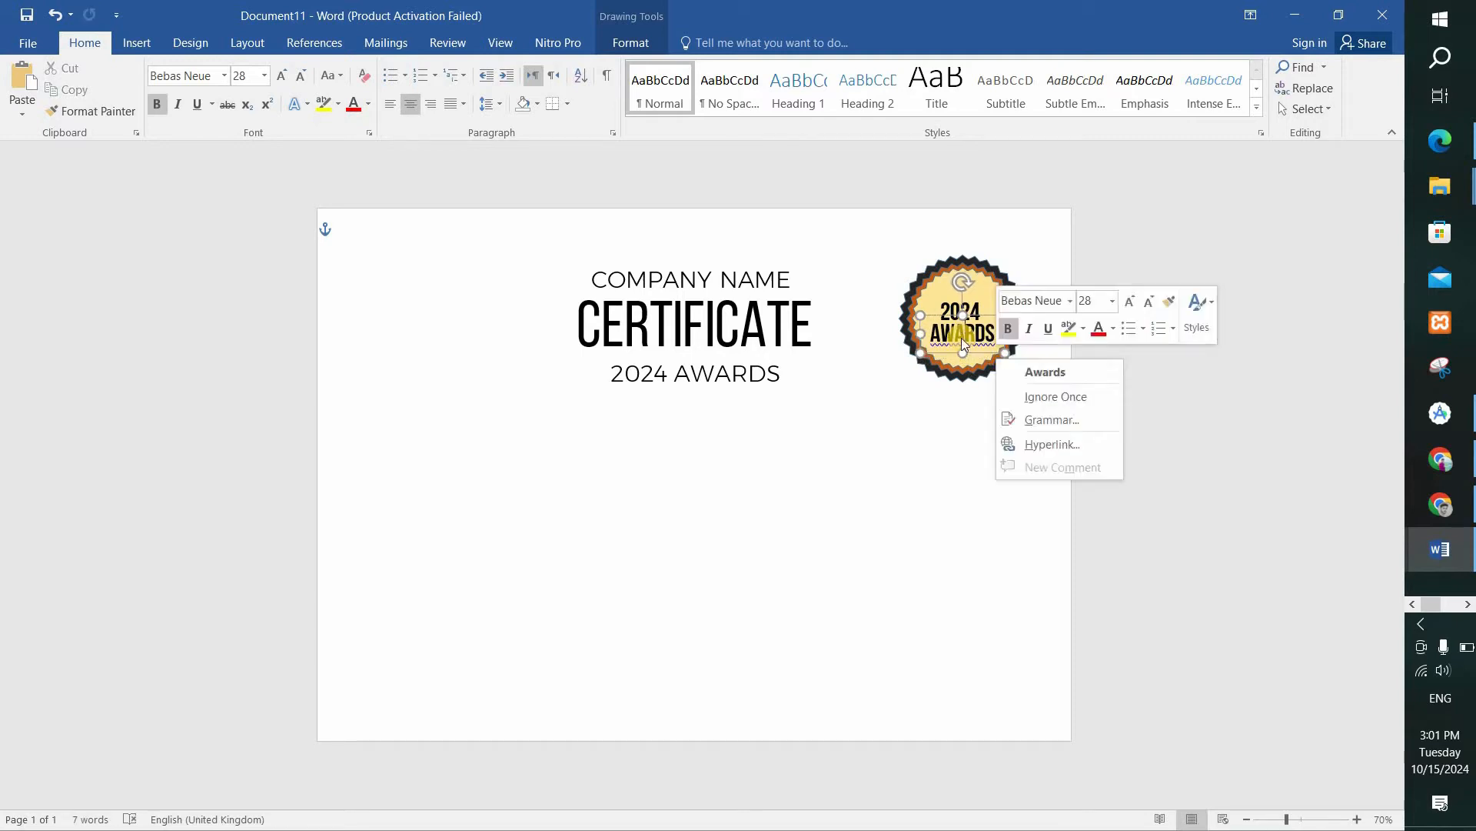
left_click(1044, 372)
left_click(1025, 422)
Move the 2024 text slightly up on the badge and bring the AWARDS text up close beneath it.
left_click(946, 286)
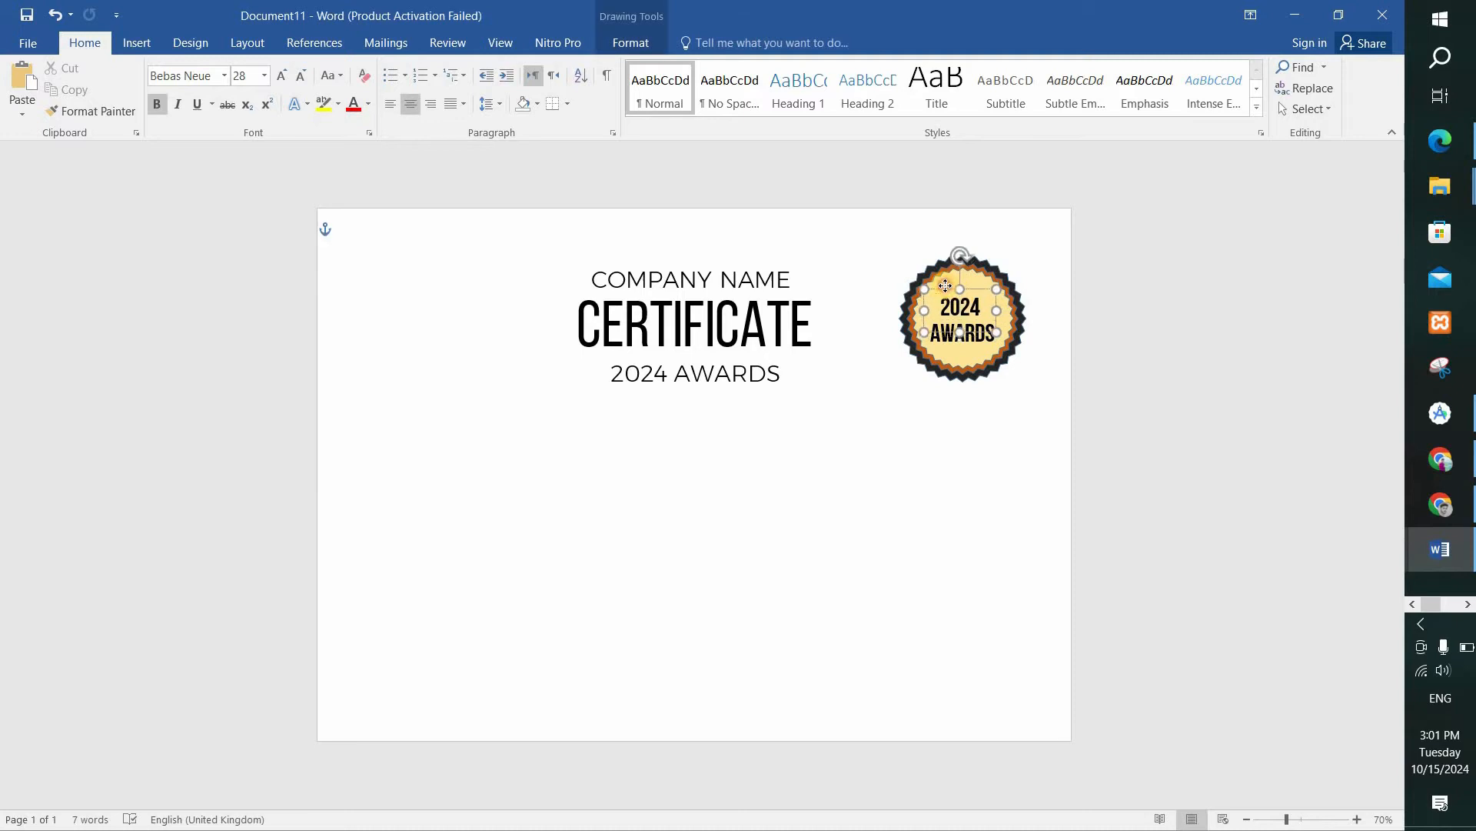
left_click(1052, 398)
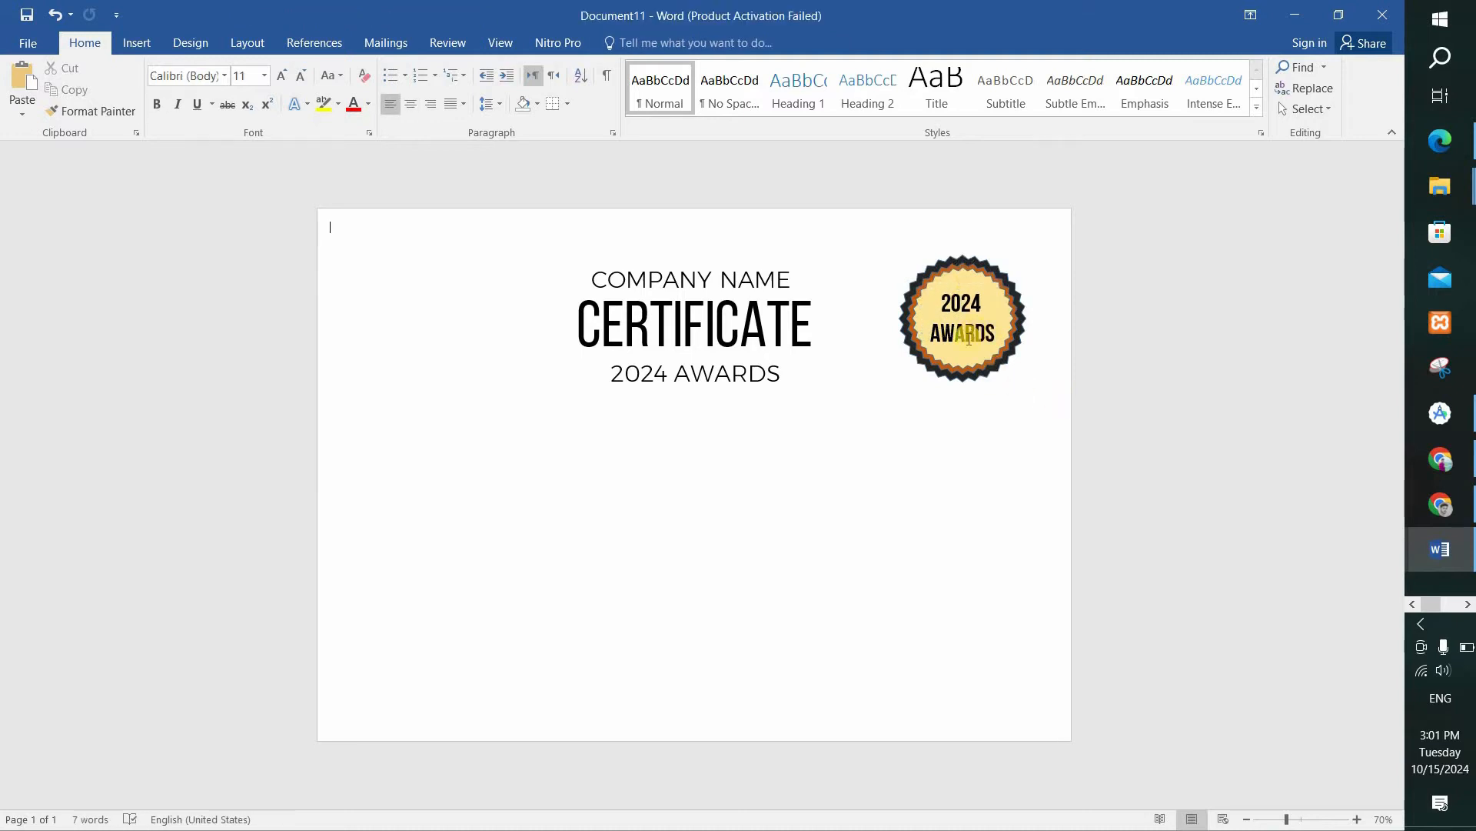
left_click(961, 338)
left_click_drag(954, 310, 954, 303)
left_click(1152, 403)
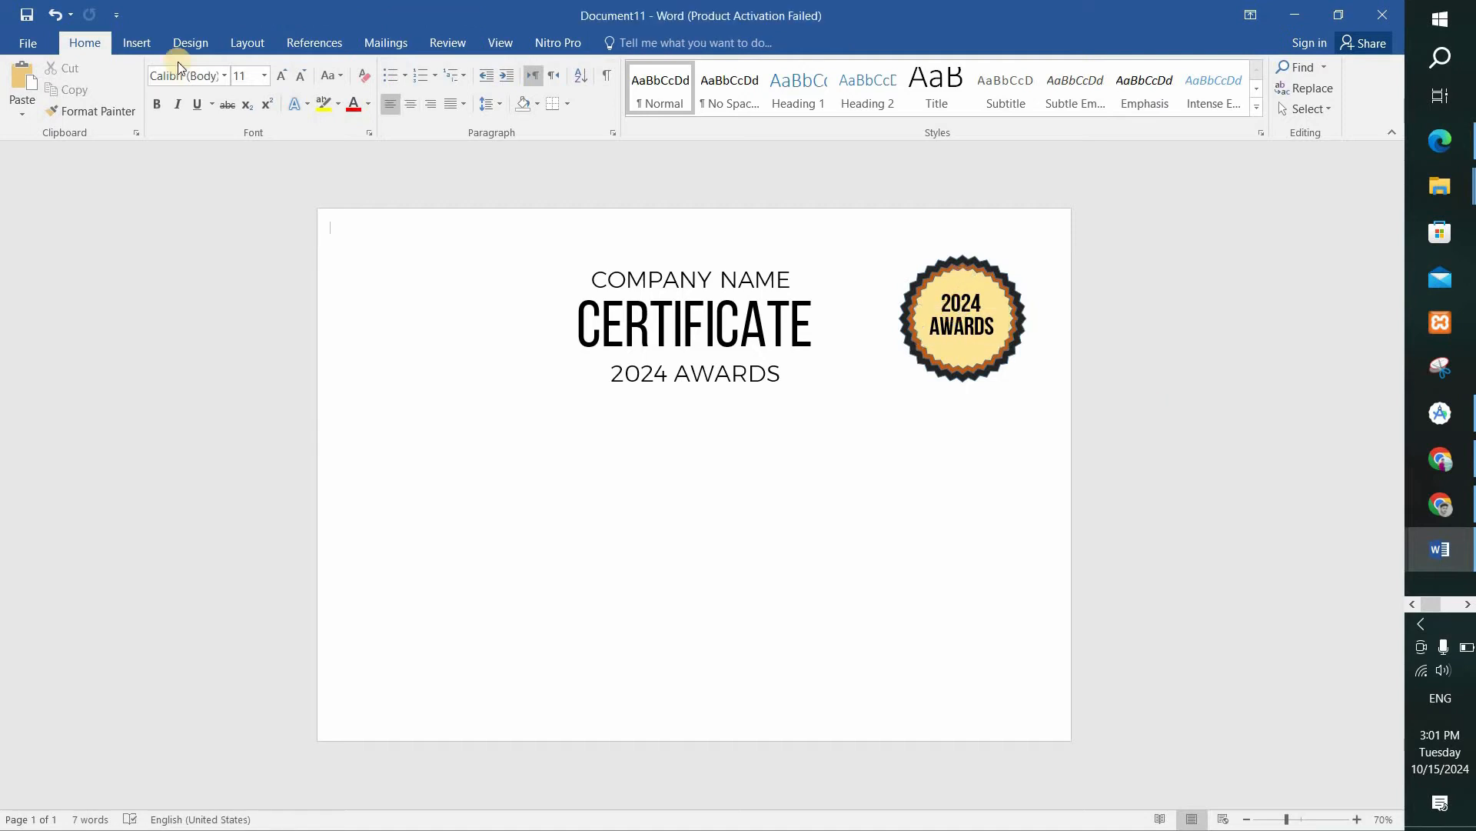
Draw a rectangle about 3.83" wide and 8.18" high along the page's left edge, from top to bottom.
left_click(137, 42)
left_click(276, 88)
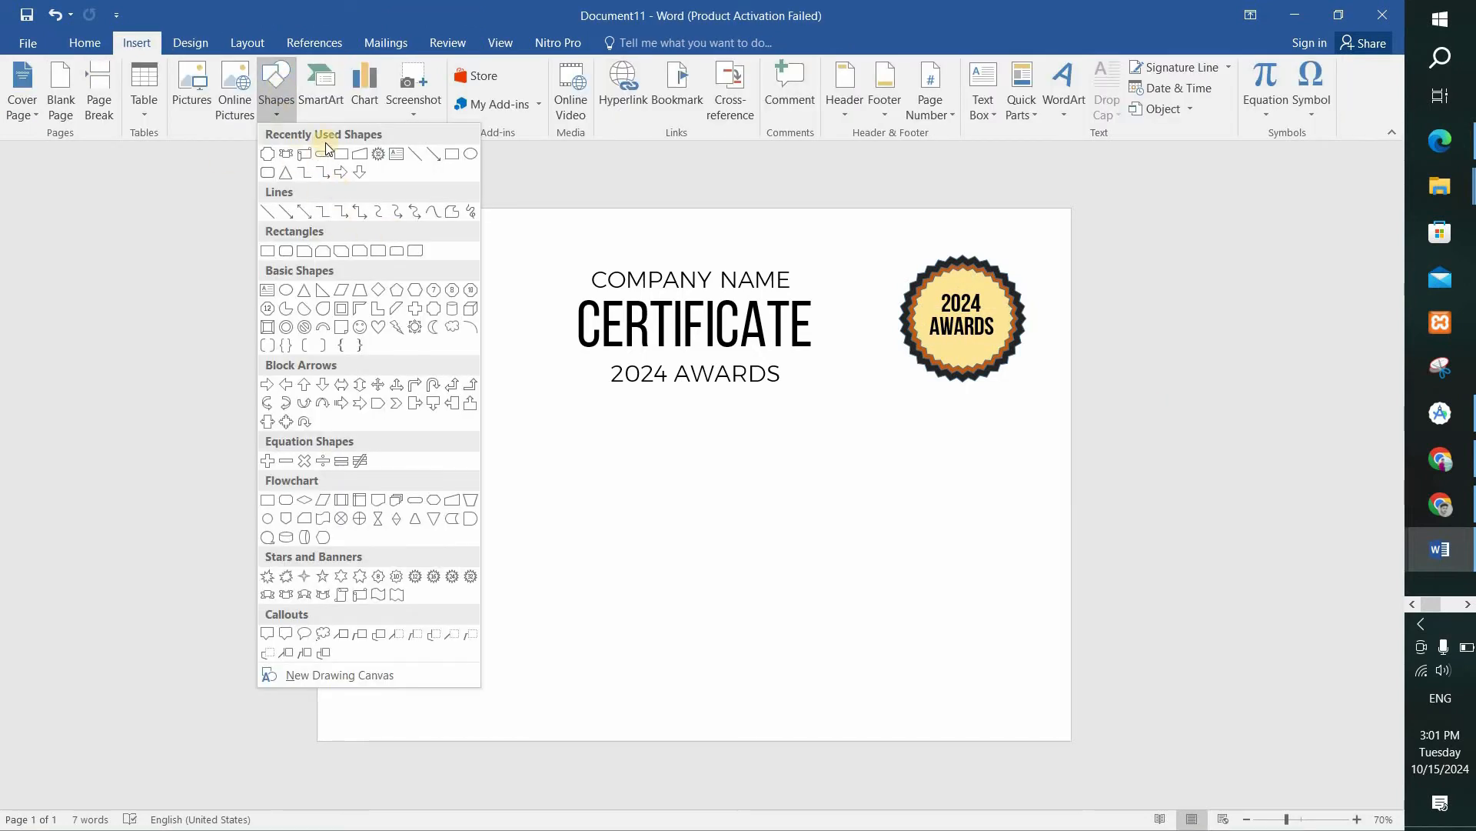
left_click(341, 155)
mouse_move(320, 210)
left_mouse_down()
mouse_move(469, 441)
mouse_move(590, 685)
mouse_move(568, 738)
left_mouse_up()
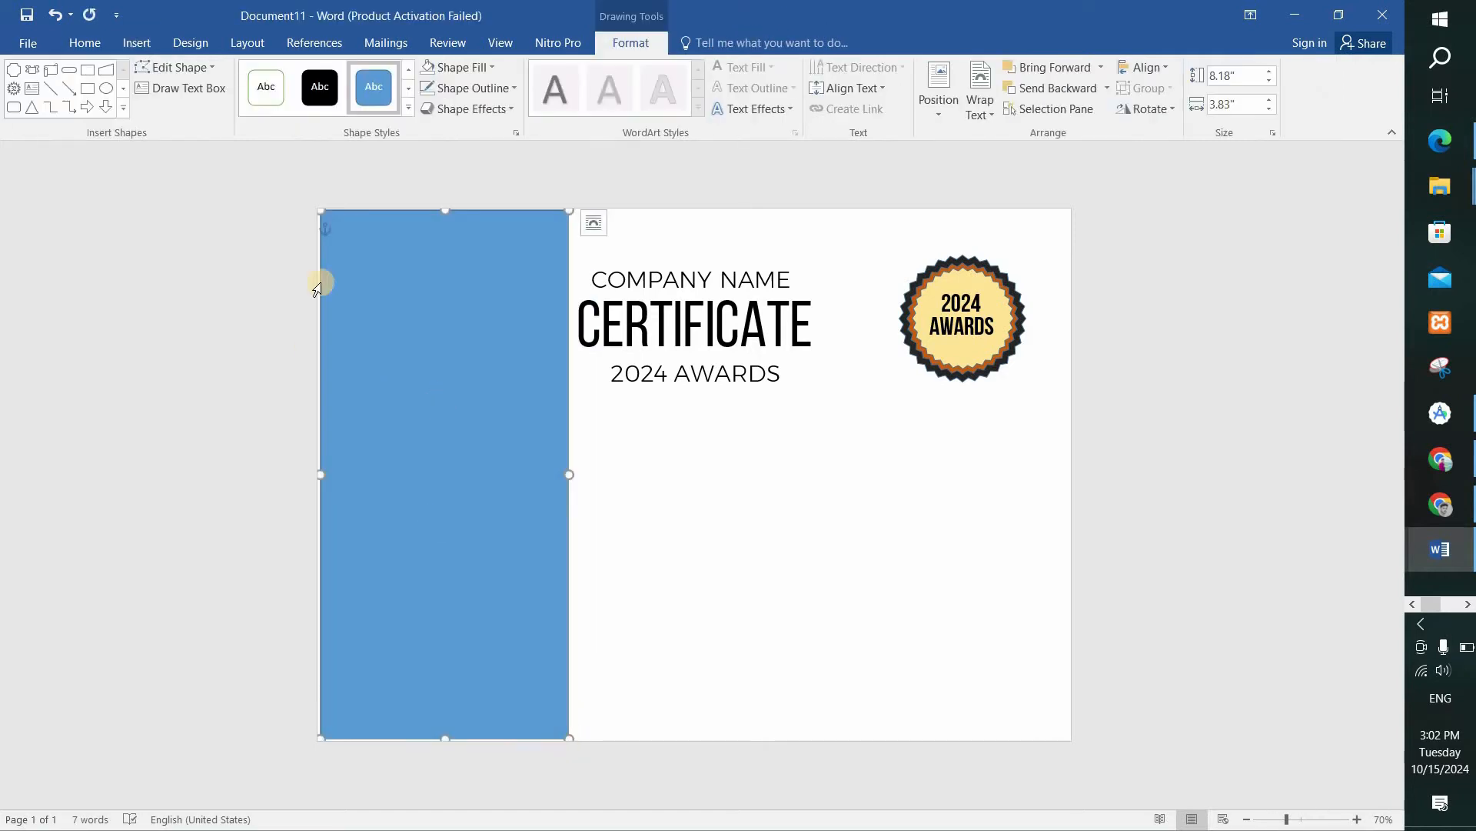
Edit the points of the blue rectangle, bending its right edge inward into a smooth S-shaped curve.
left_click(184, 71)
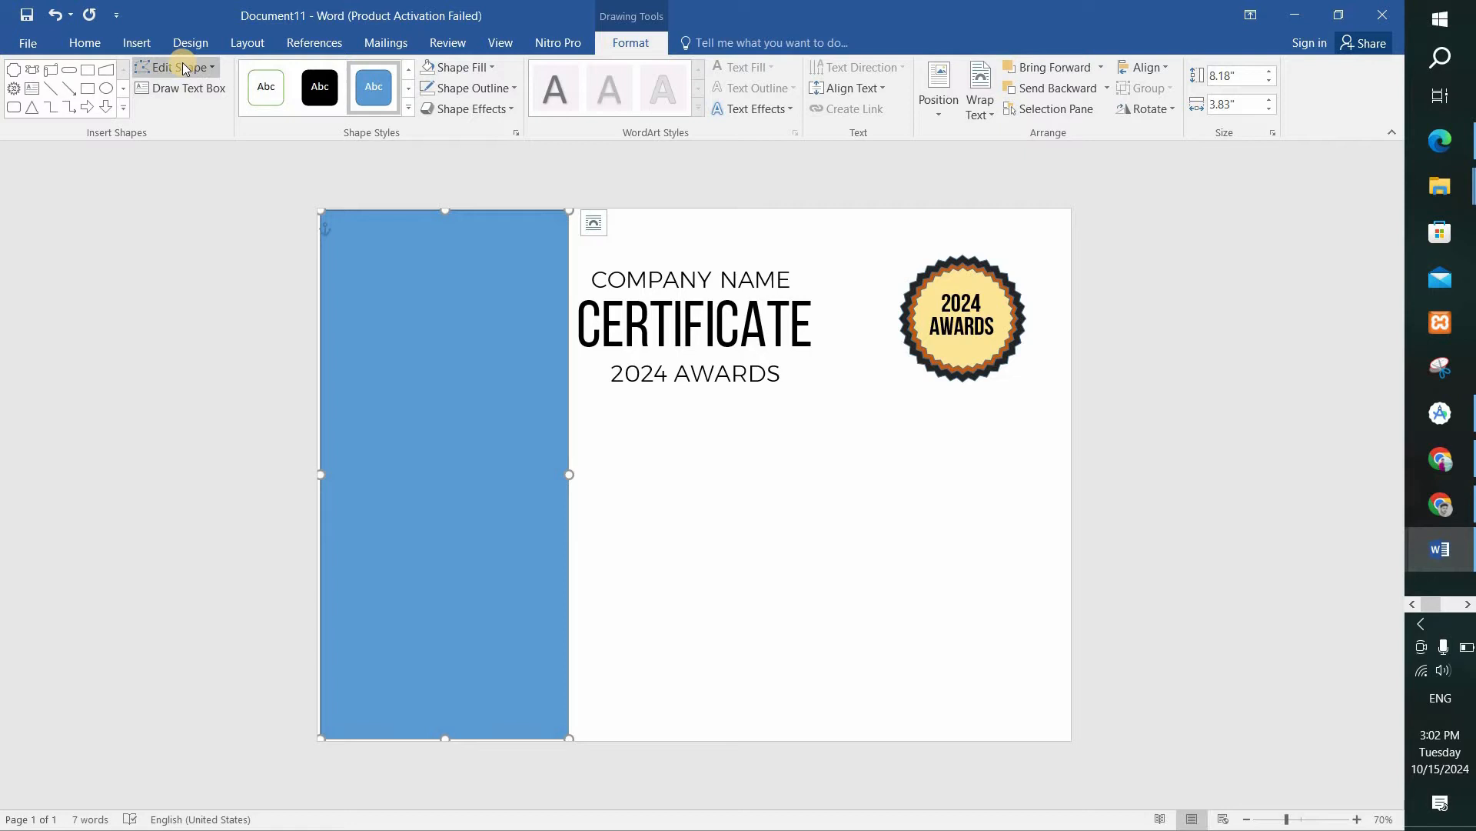
left_click(194, 115)
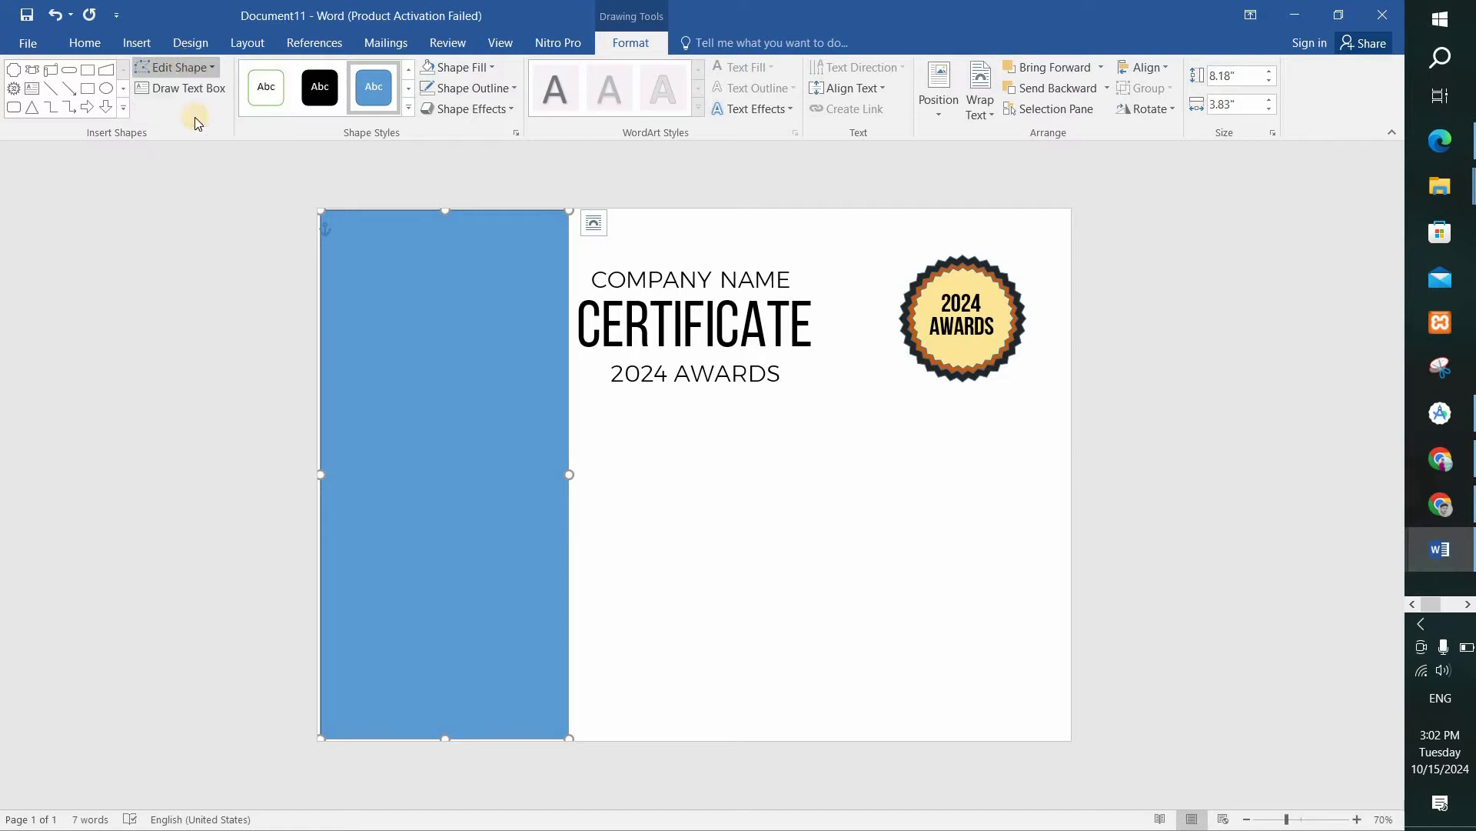
left_click(568, 212)
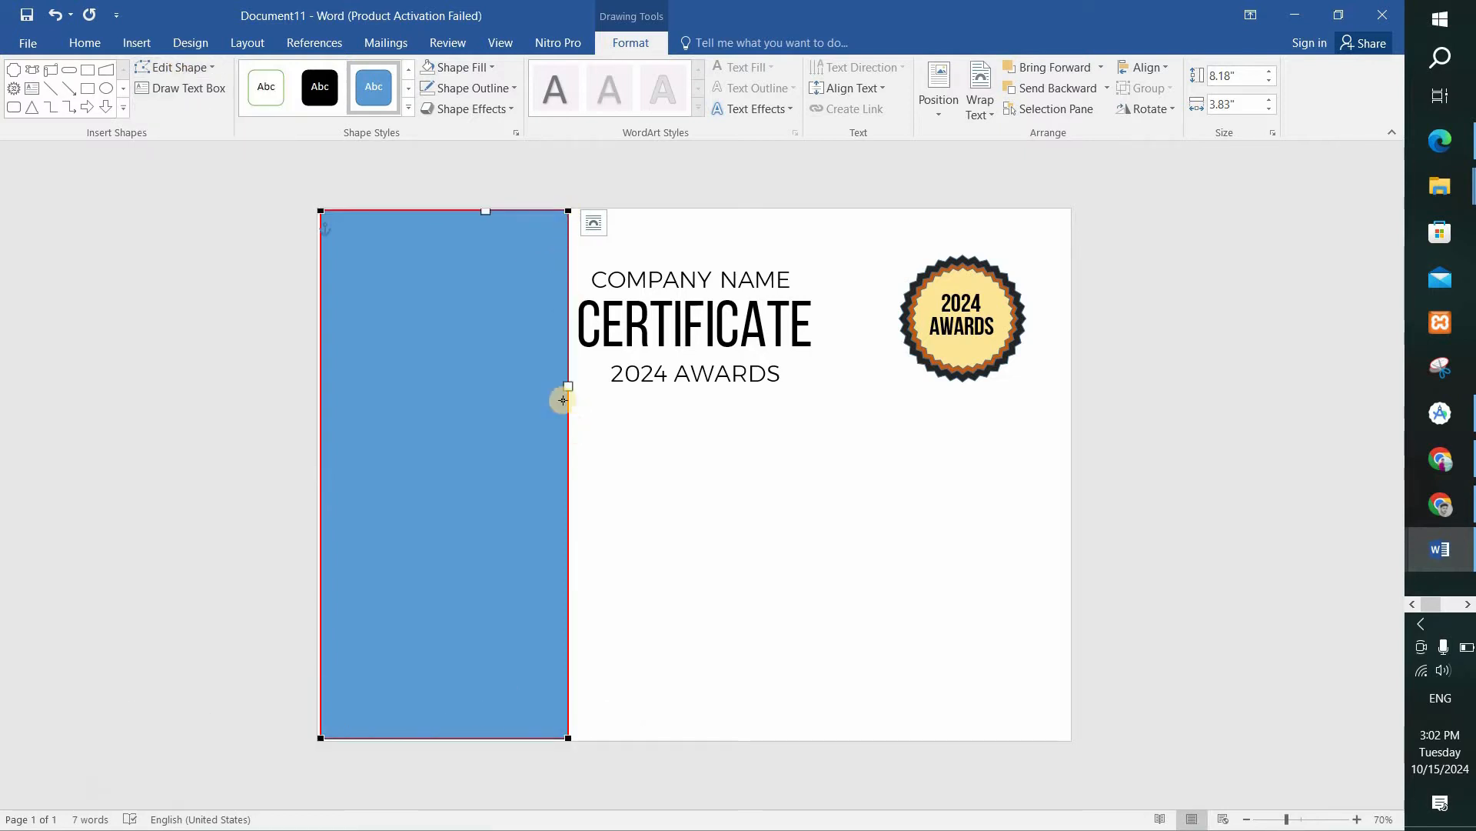
left_click_drag(567, 386, 342, 437)
Duplicate the curved blue shape, offset the copy slightly to the left and fill it with Gold, Accent 4, Lighter 80%.
key("ctrl+d")
left_click_drag(448, 321, 406, 310)
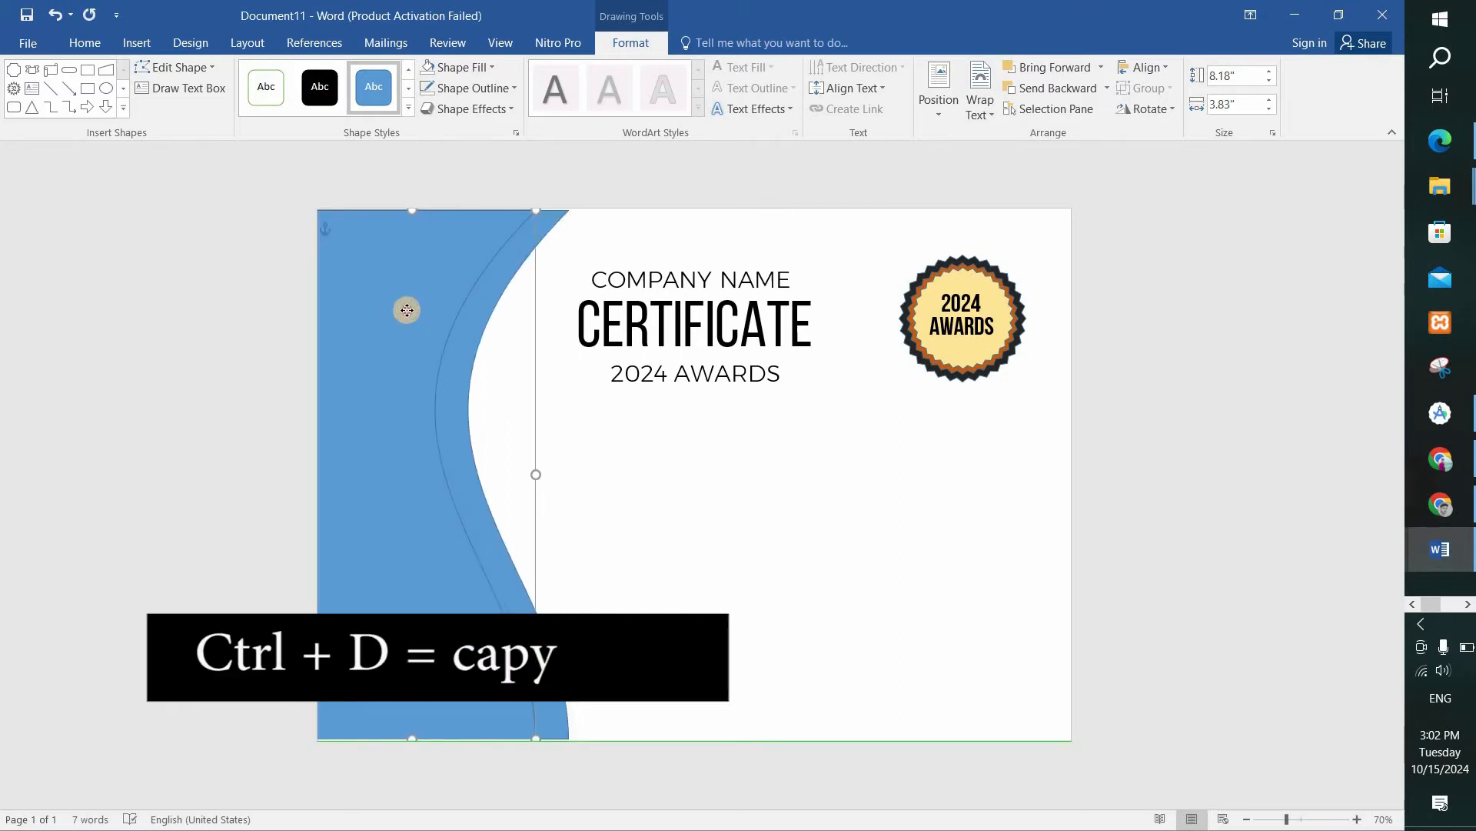
left_click(450, 67)
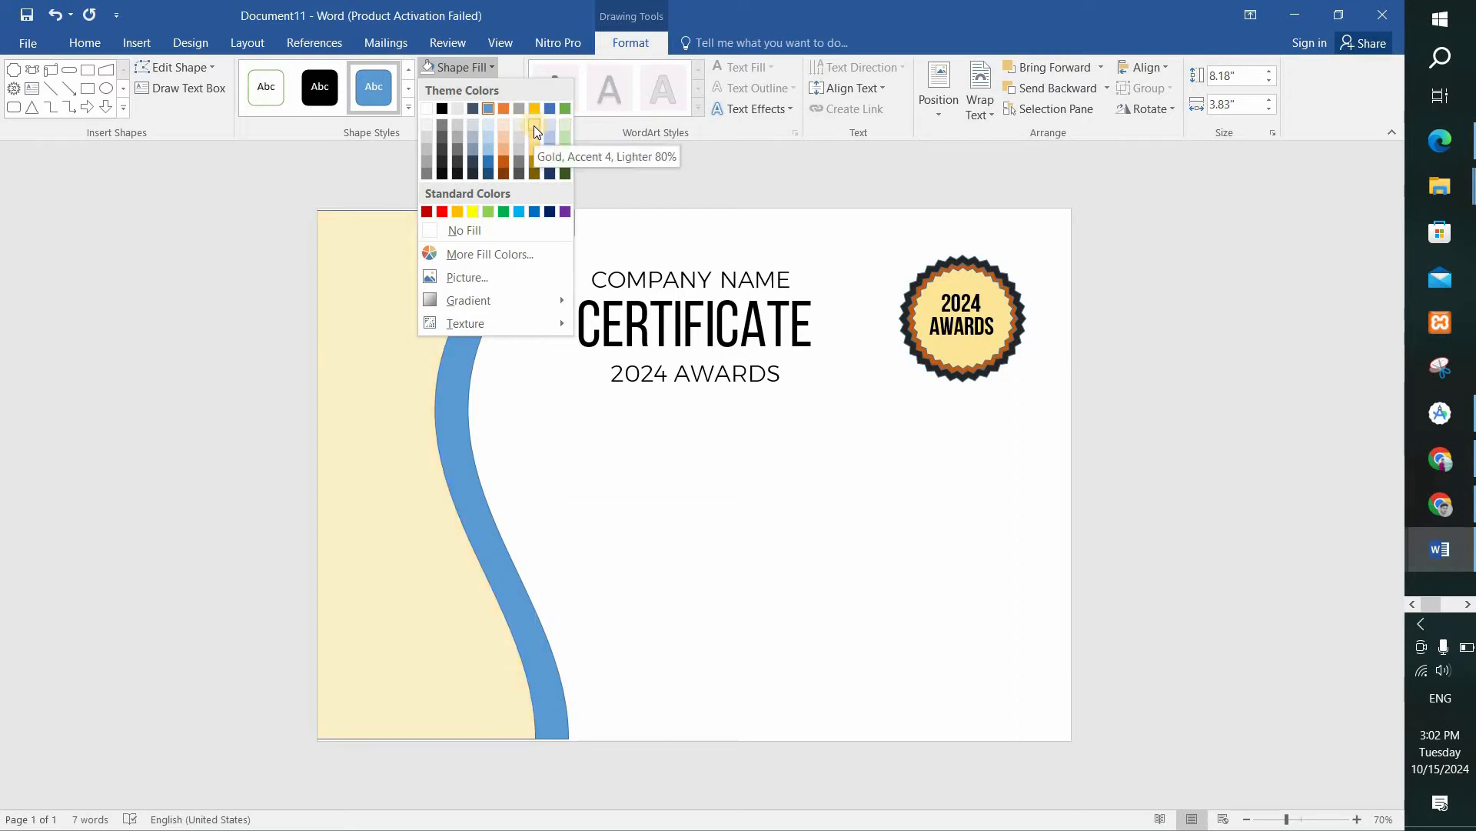
left_click(536, 131)
Remove the outline from both the cream and the blue curved shapes.
left_click(455, 90)
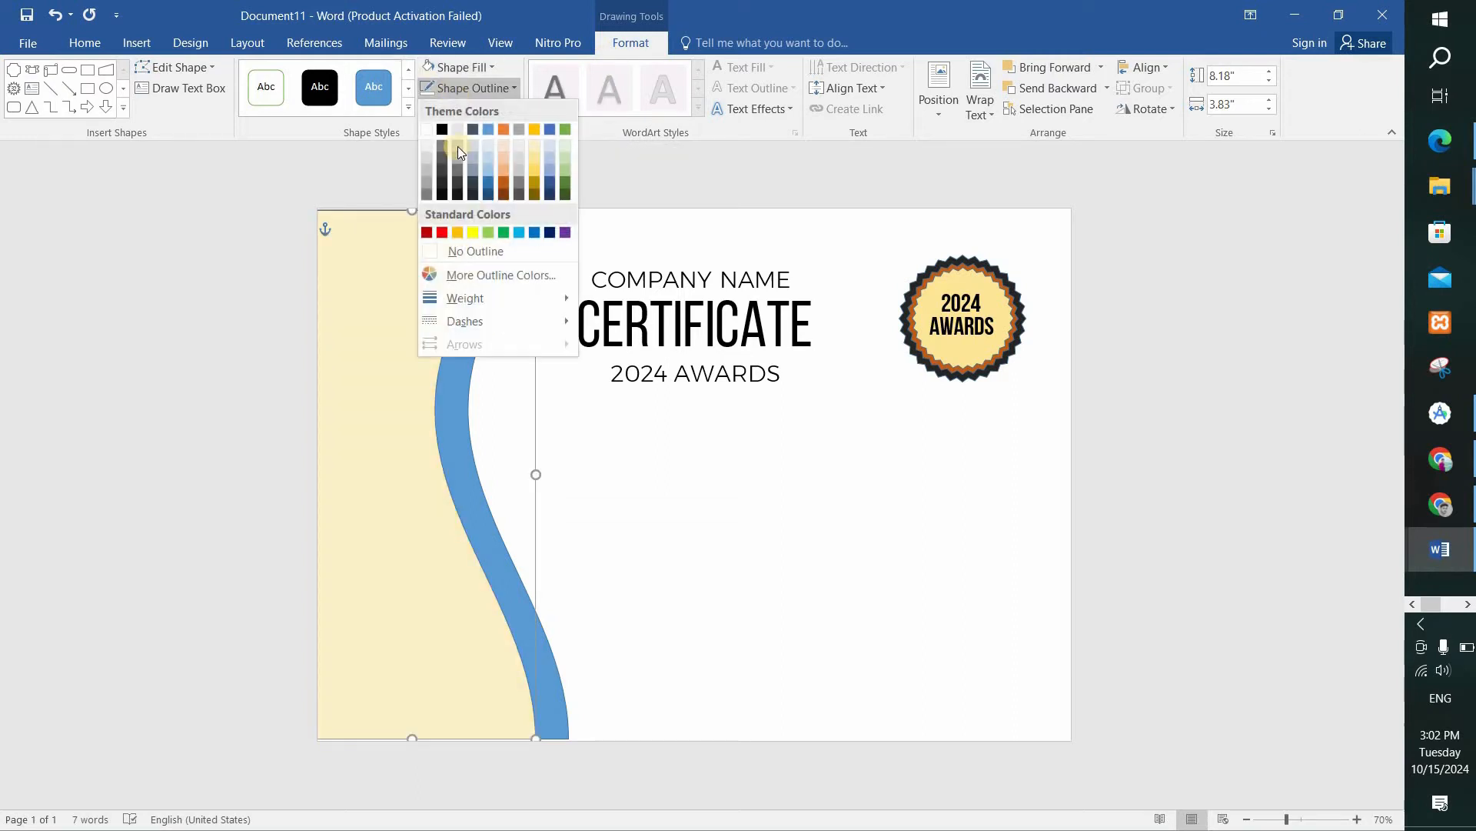
left_click(459, 251)
left_click(467, 402)
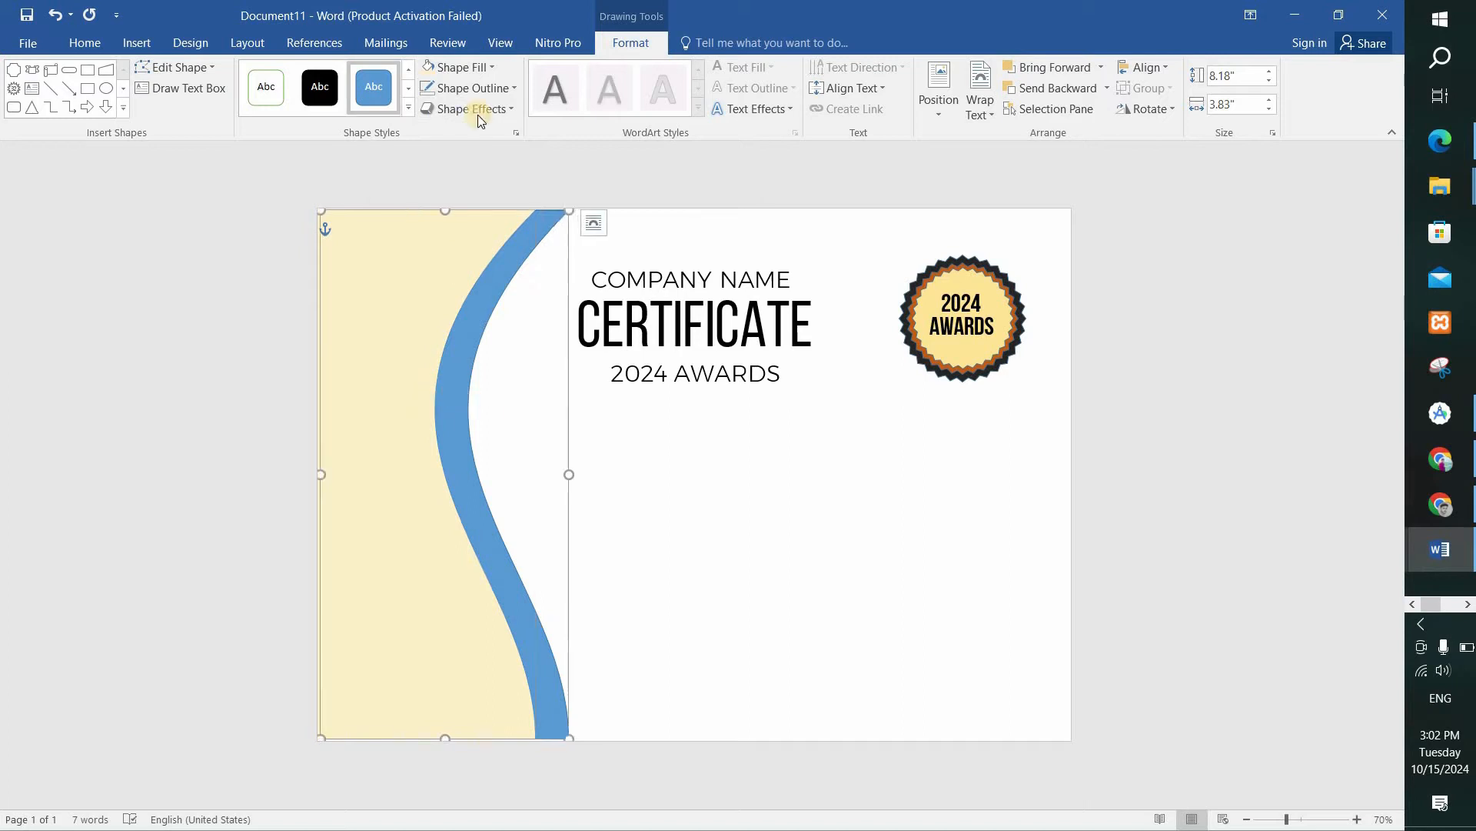
left_click(455, 90)
left_click(459, 250)
Duplicate the cream curved shape, shift the copy left to leave a narrow cream band and fill it dark brown.
left_click(407, 333)
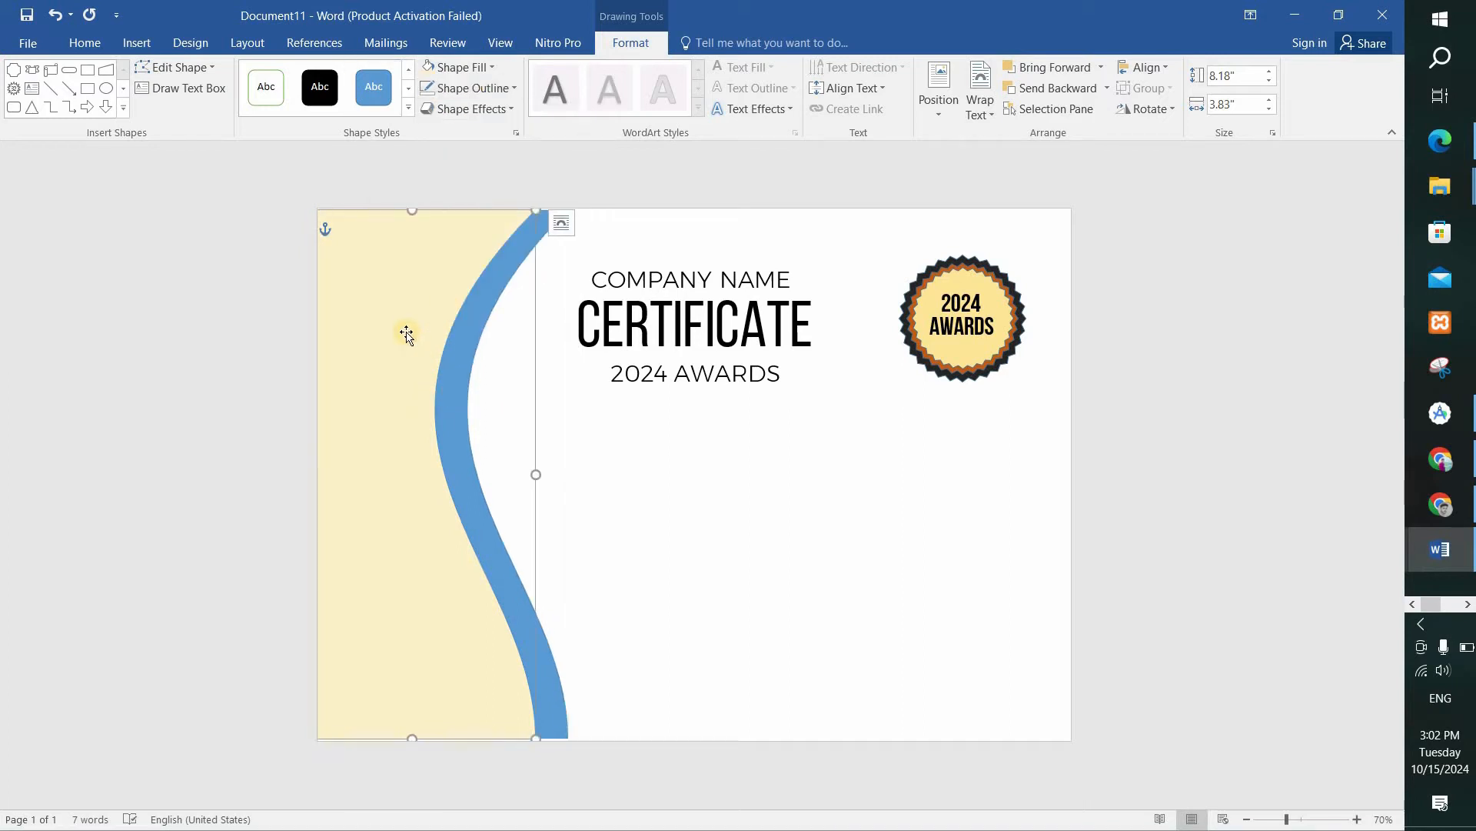
left_click(376, 313)
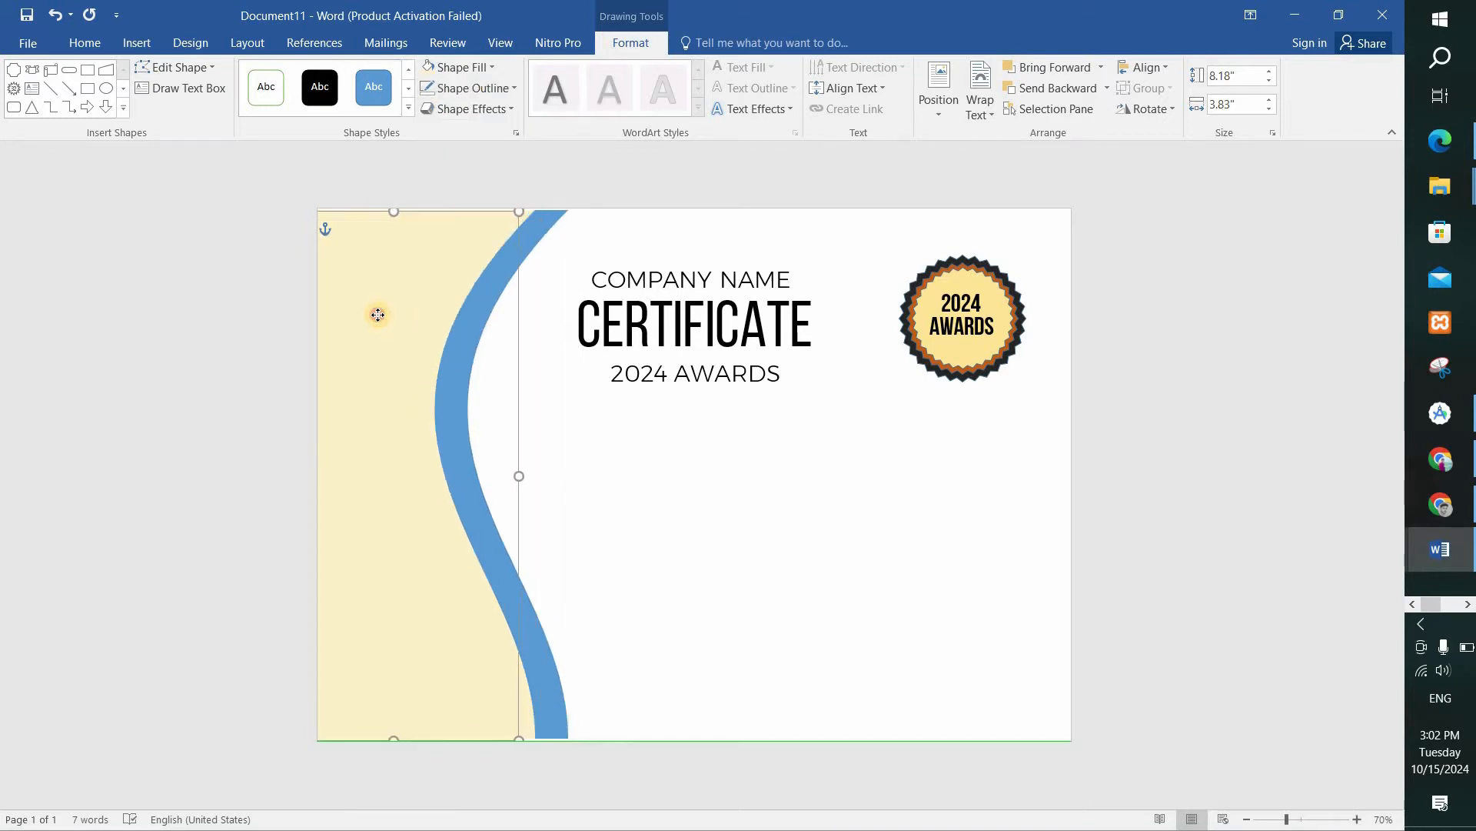
left_click(454, 69)
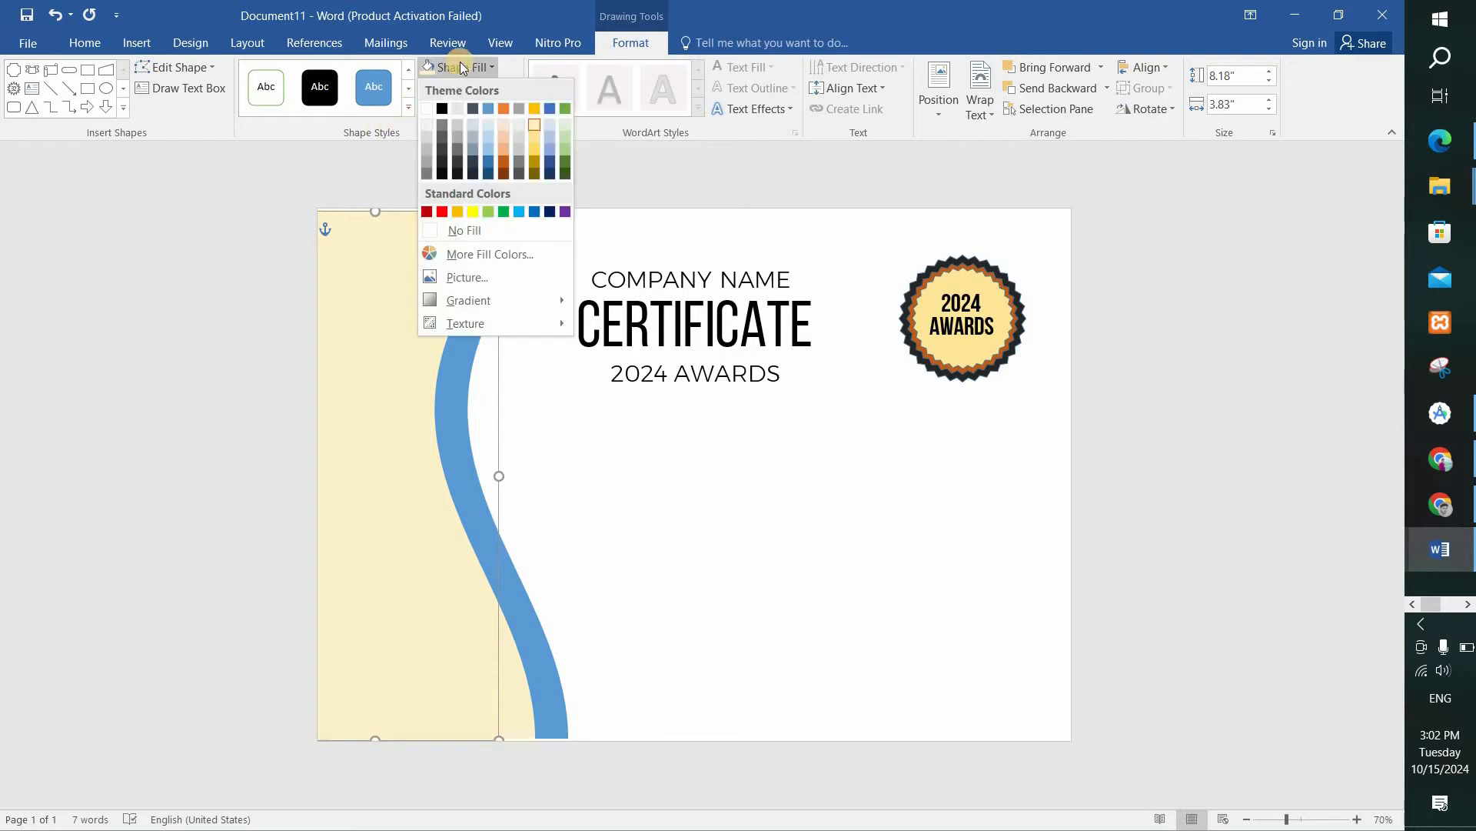
left_click(504, 173)
left_click_drag(389, 279, 398, 274)
left_click(610, 418)
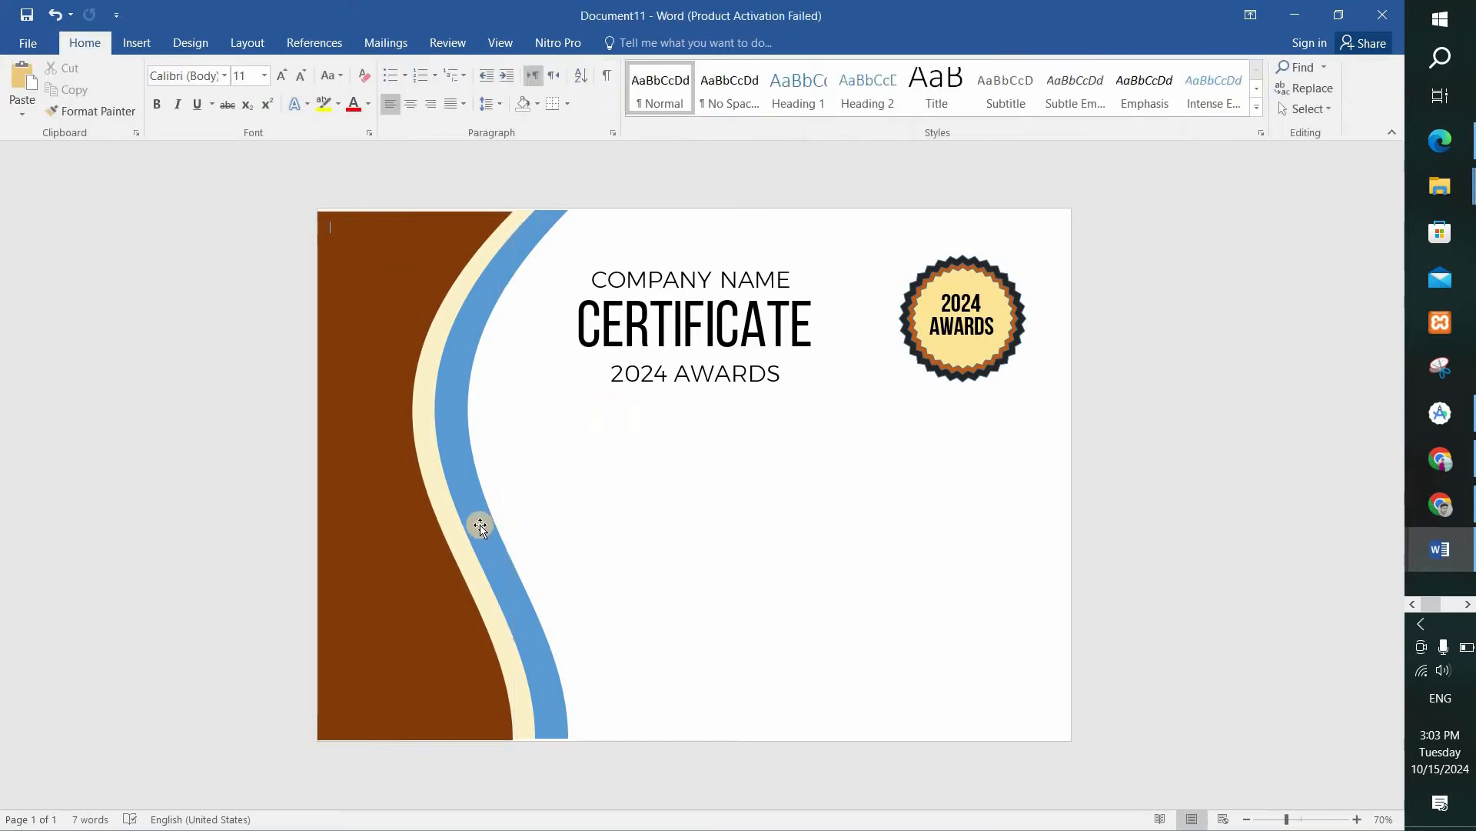
Change the fill of the rearmost blue curved shape to black.
left_click(472, 514)
left_click(460, 67)
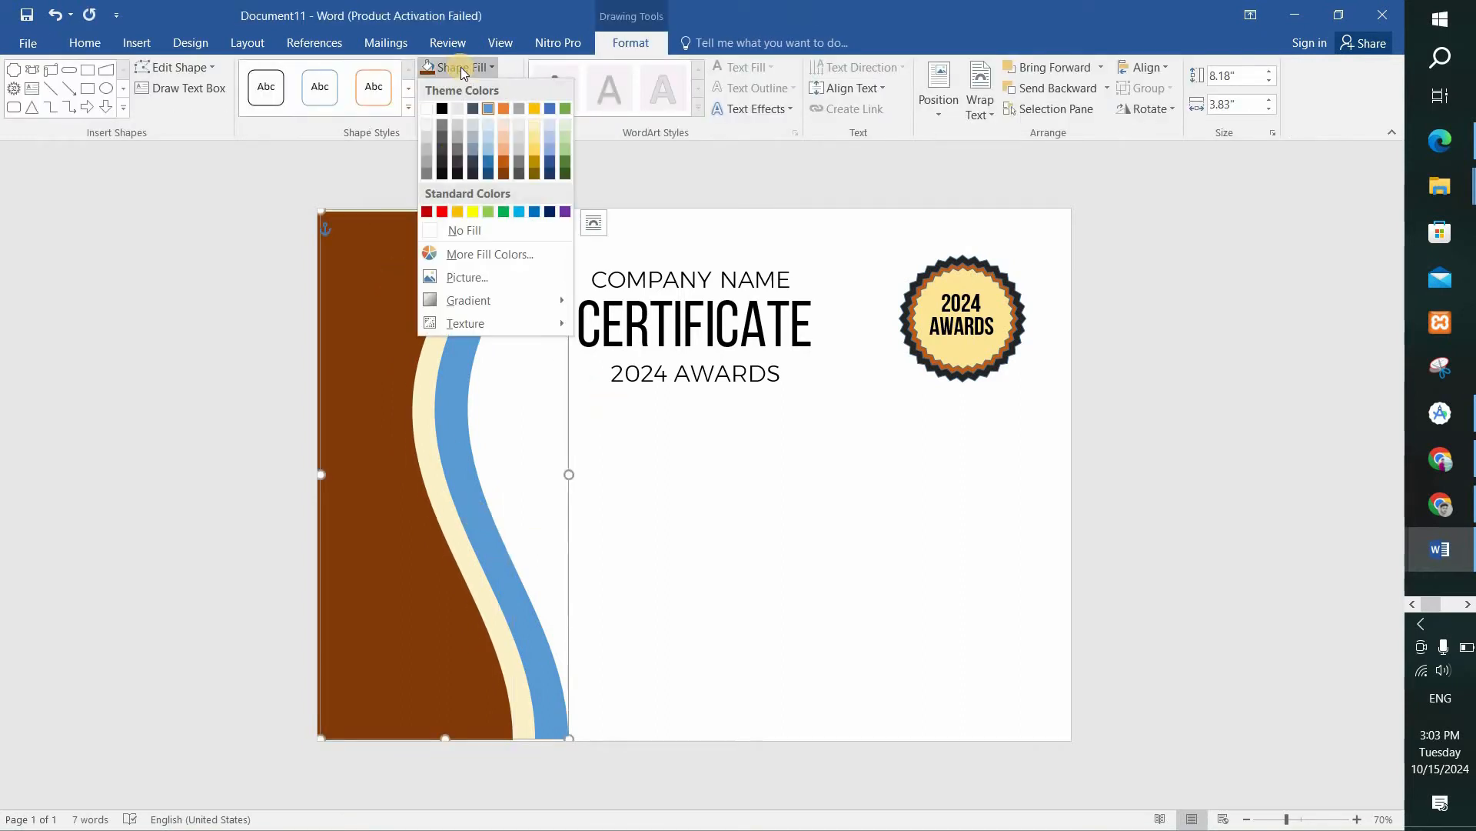
left_click(441, 108)
left_click(661, 547)
Adjust the position of the cream curved shape and edit its upper corner point to pull its curve further left.
left_click(450, 496)
left_click_drag(437, 496, 409, 513)
left_click(174, 67)
left_click(161, 113)
left_click_drag(551, 213, 277, 443)
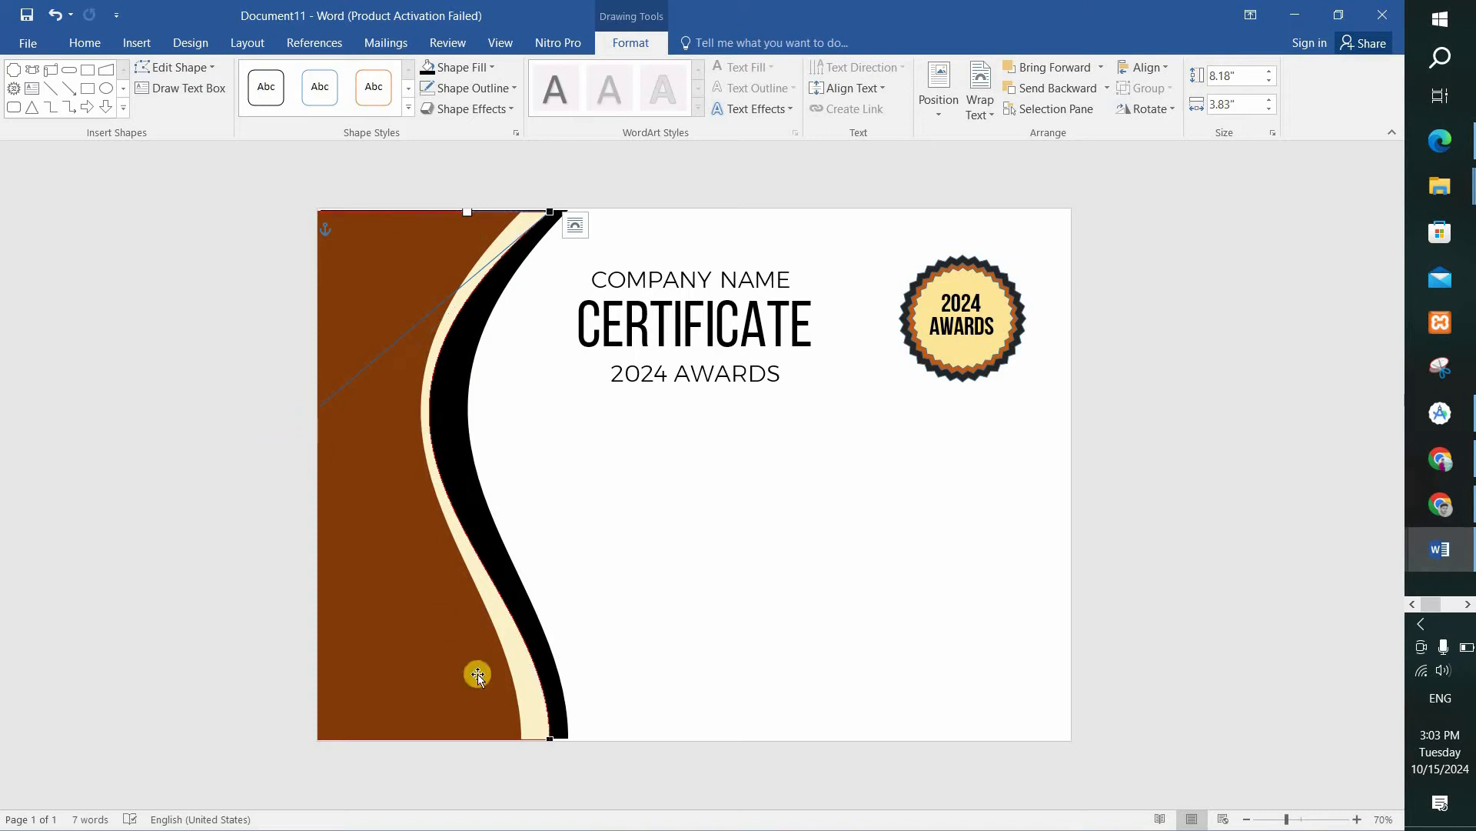
Edit the black shape's upper right point, pulling its curve left to make the black band thinner.
left_click(463, 473)
left_click(163, 68)
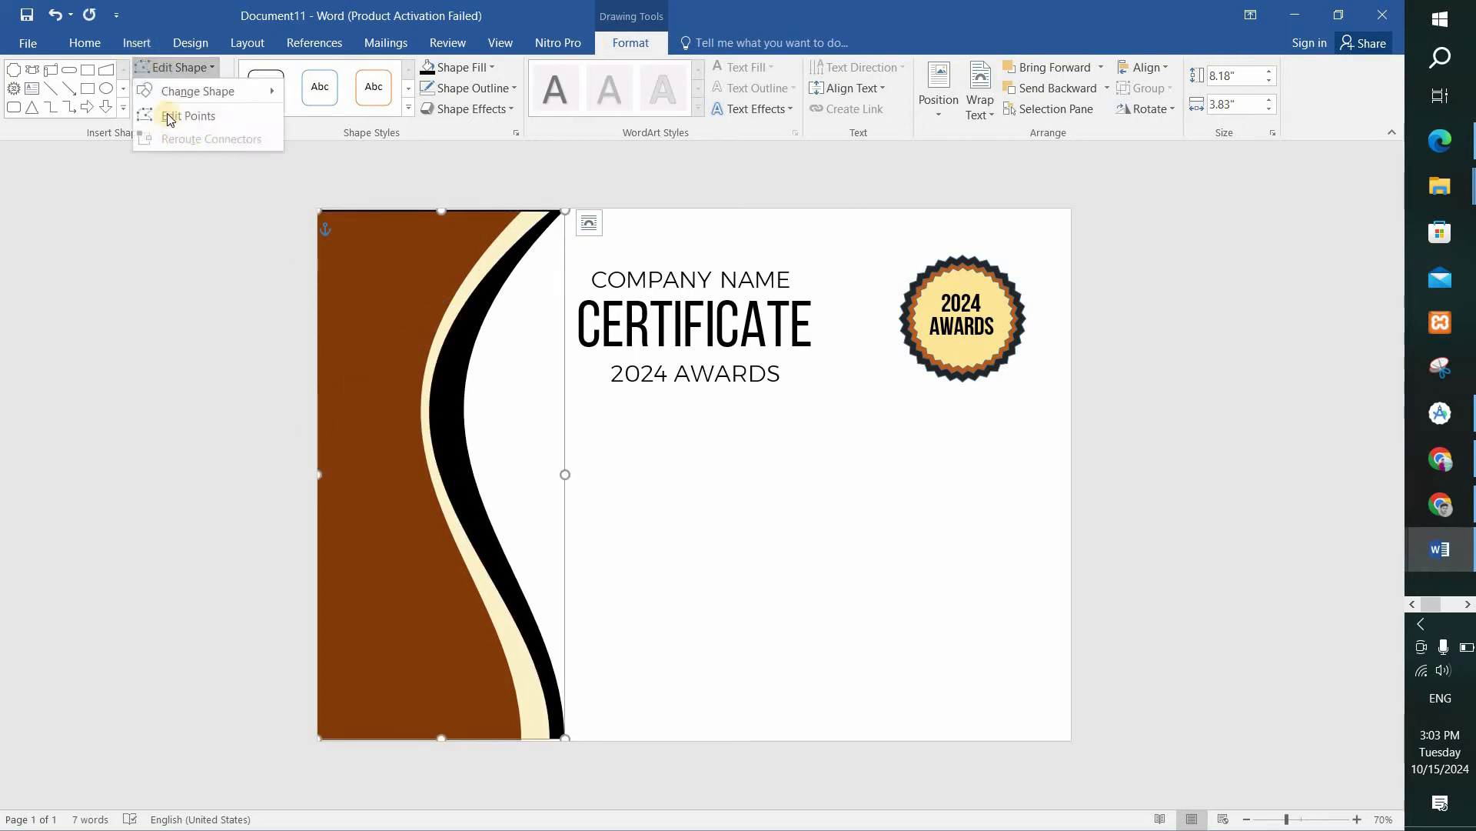
left_click(178, 115)
left_click(562, 213)
mouse_move(334, 437)
left_mouse_down()
mouse_move(320, 422)
mouse_move(306, 437)
left_mouse_up()
left_click(708, 599)
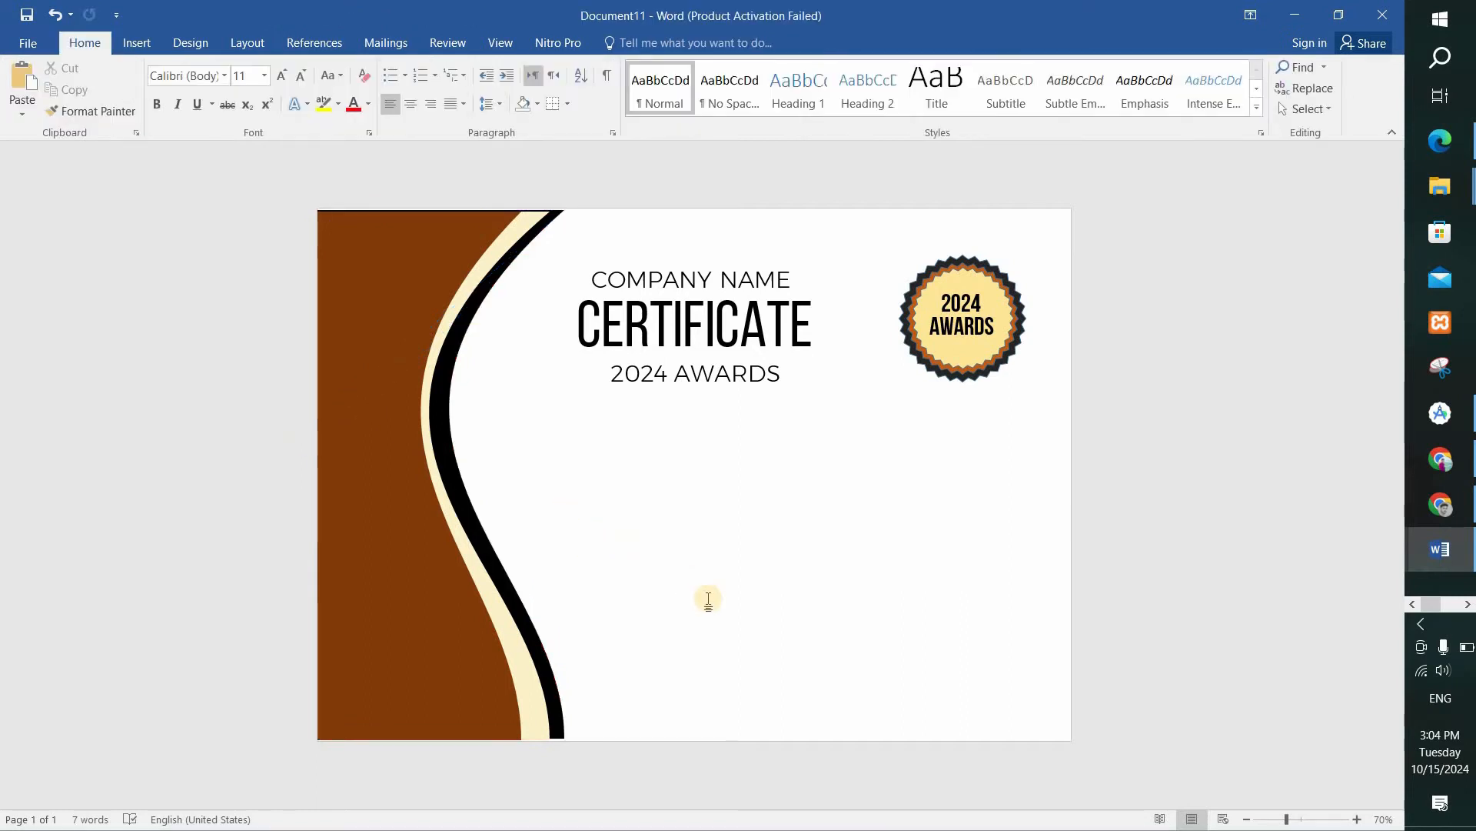
Resize the cream and brown curved shapes from their corners so they reach the page's top and bottom edges.
left_click(546, 729)
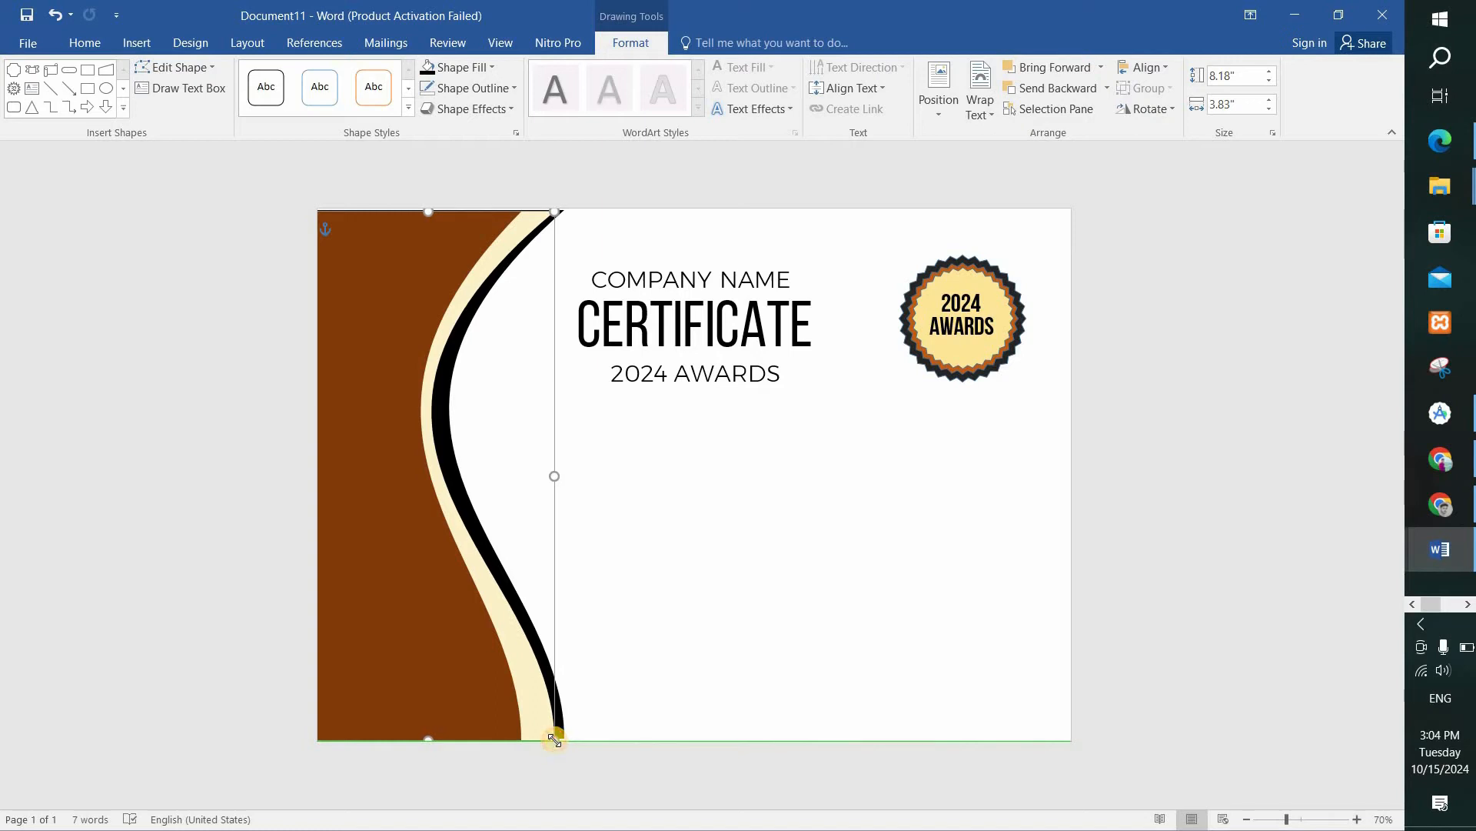
left_click(697, 521)
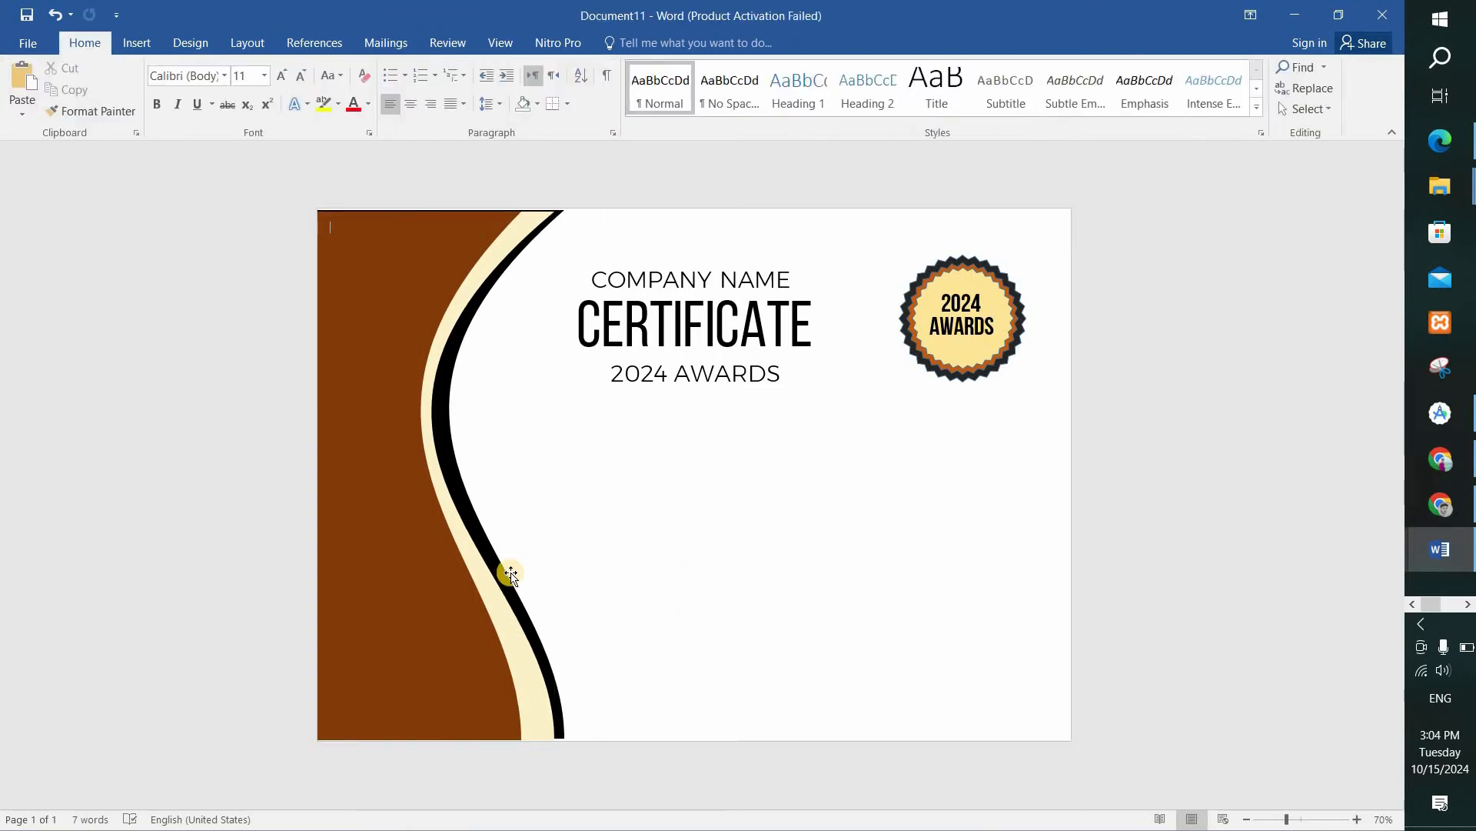
left_click(436, 237)
left_click_drag(521, 204, 556, 206)
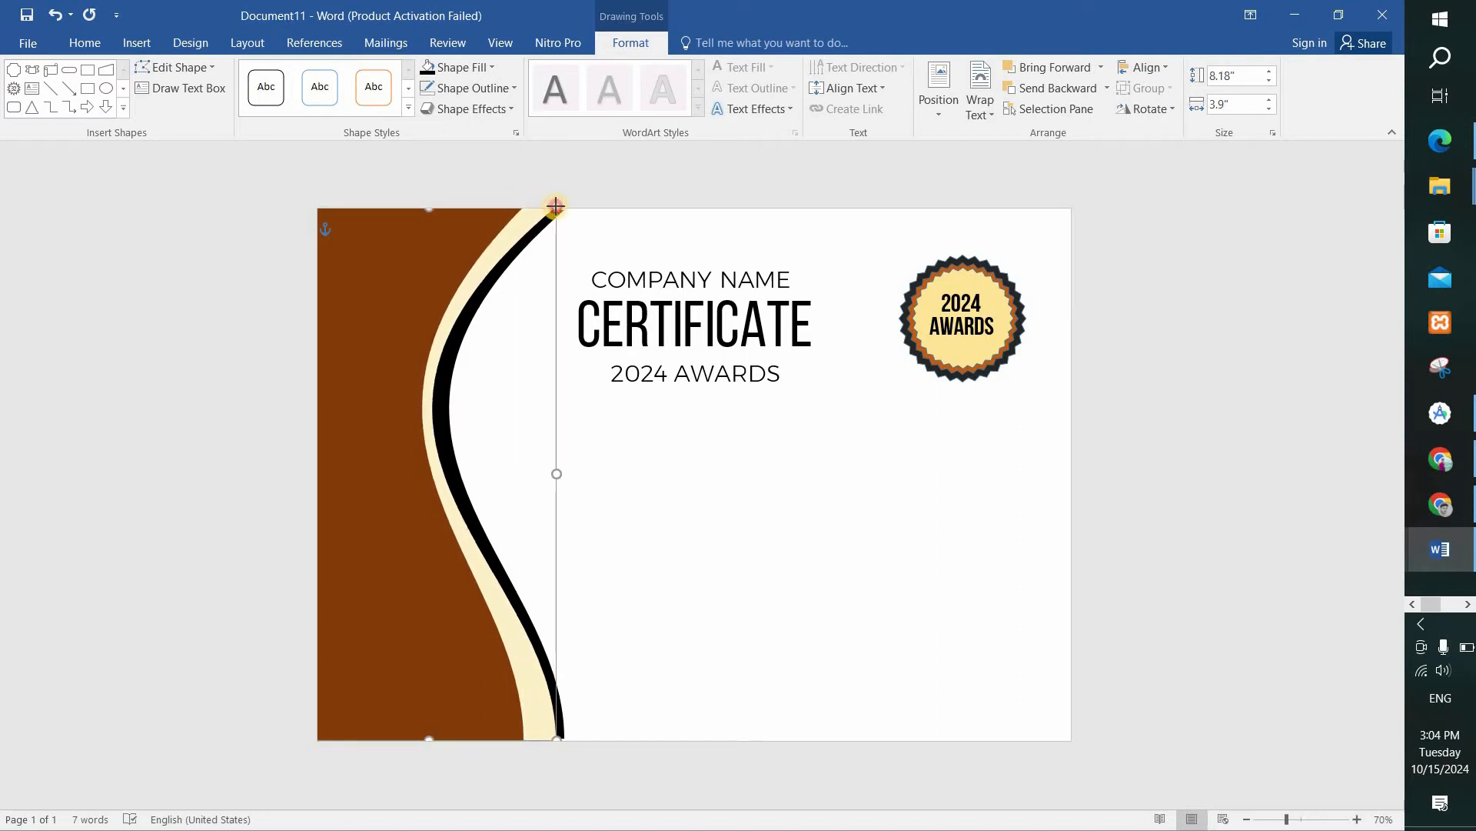
Enlarge the black curved shape to about 4.01" wide and 8.2" high, reaching the page's top edge.
left_click(771, 602)
left_click(466, 321)
left_click_drag(570, 217, 576, 208)
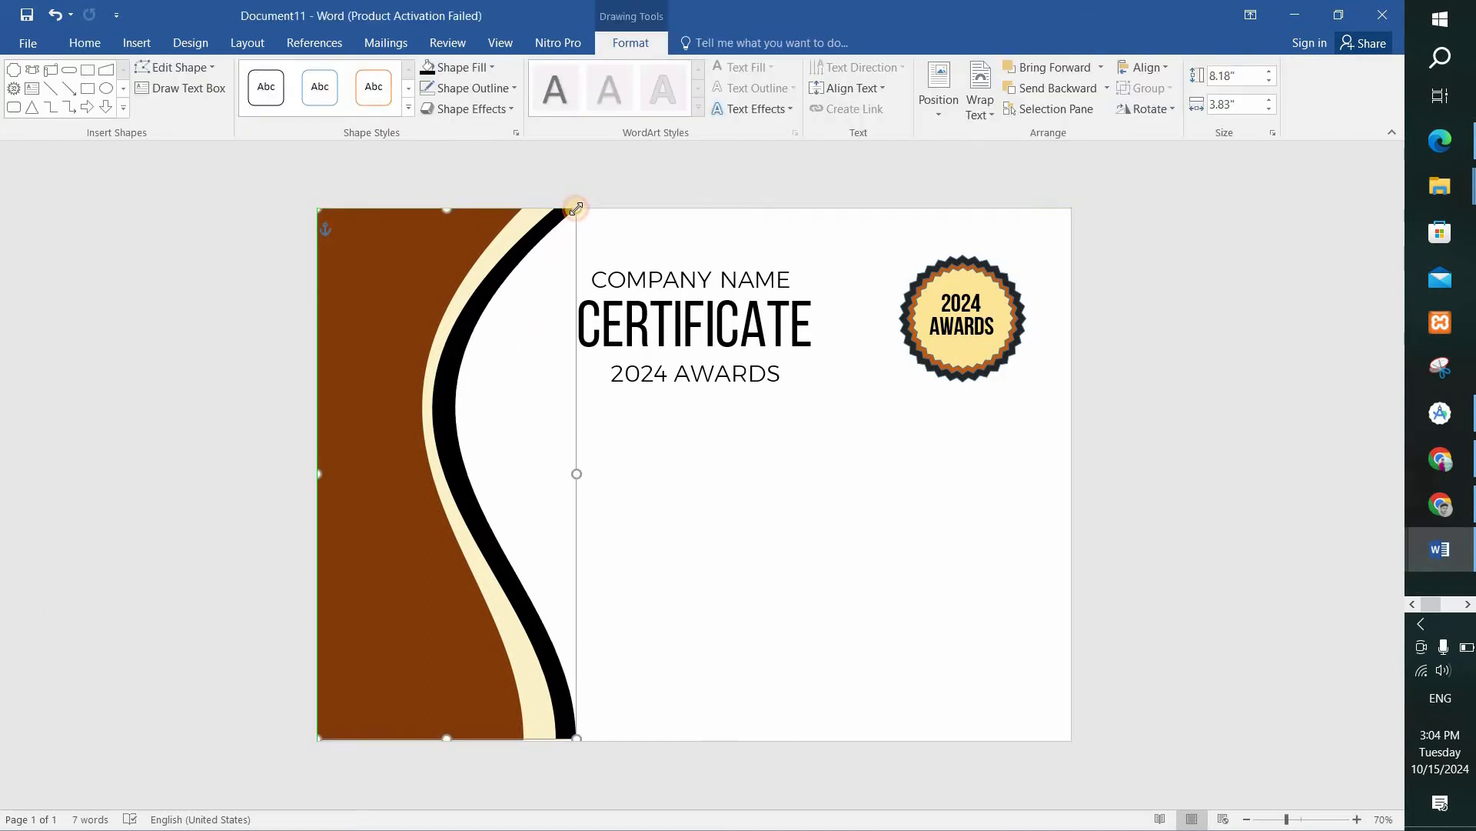
left_click(751, 522)
Shift the cream and brown curved shapes slightly to fine-tune the widths of the cream and black bands.
left_click(483, 620)
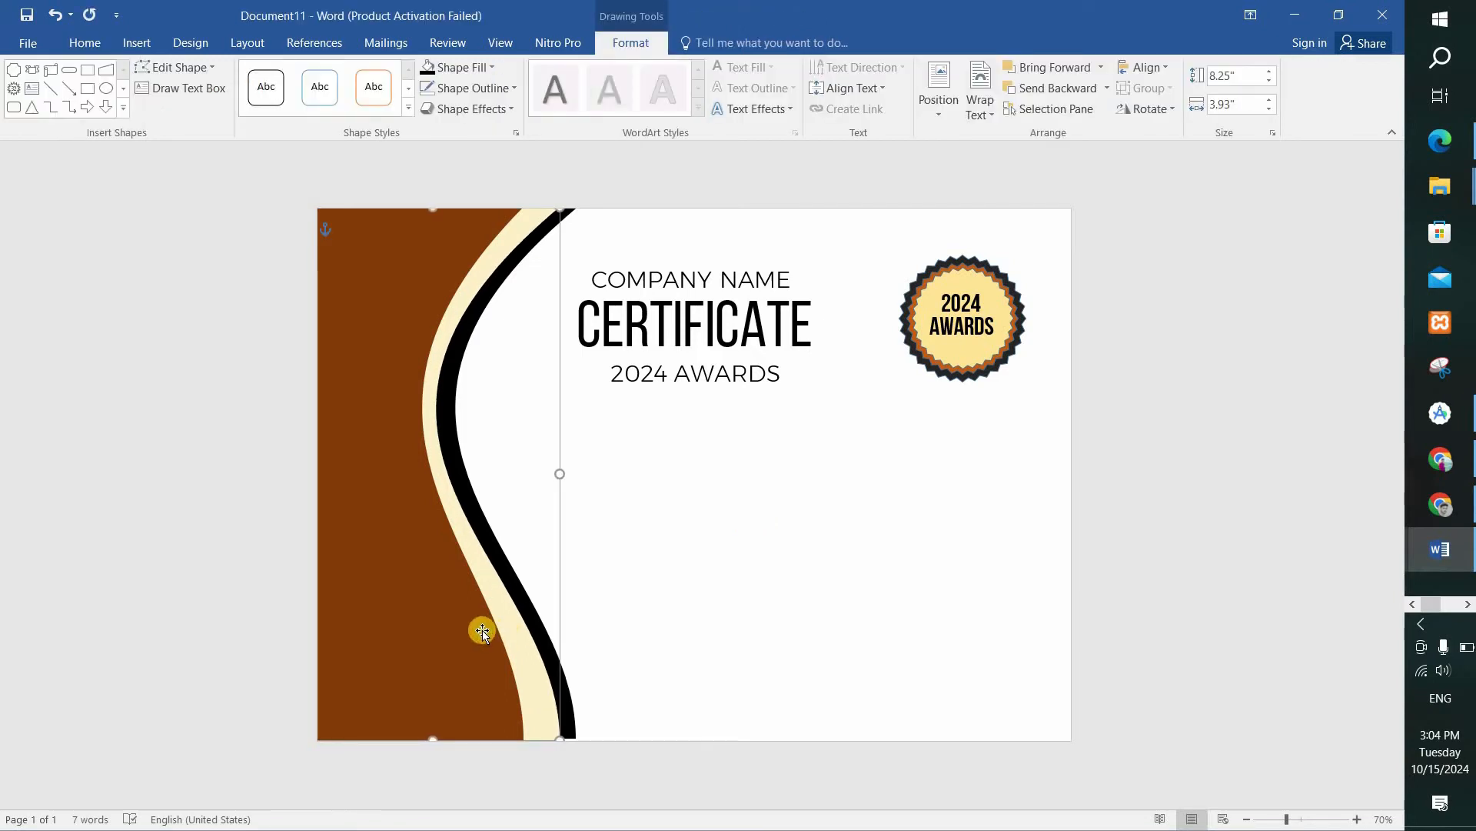
left_click_drag(490, 632, 453, 636)
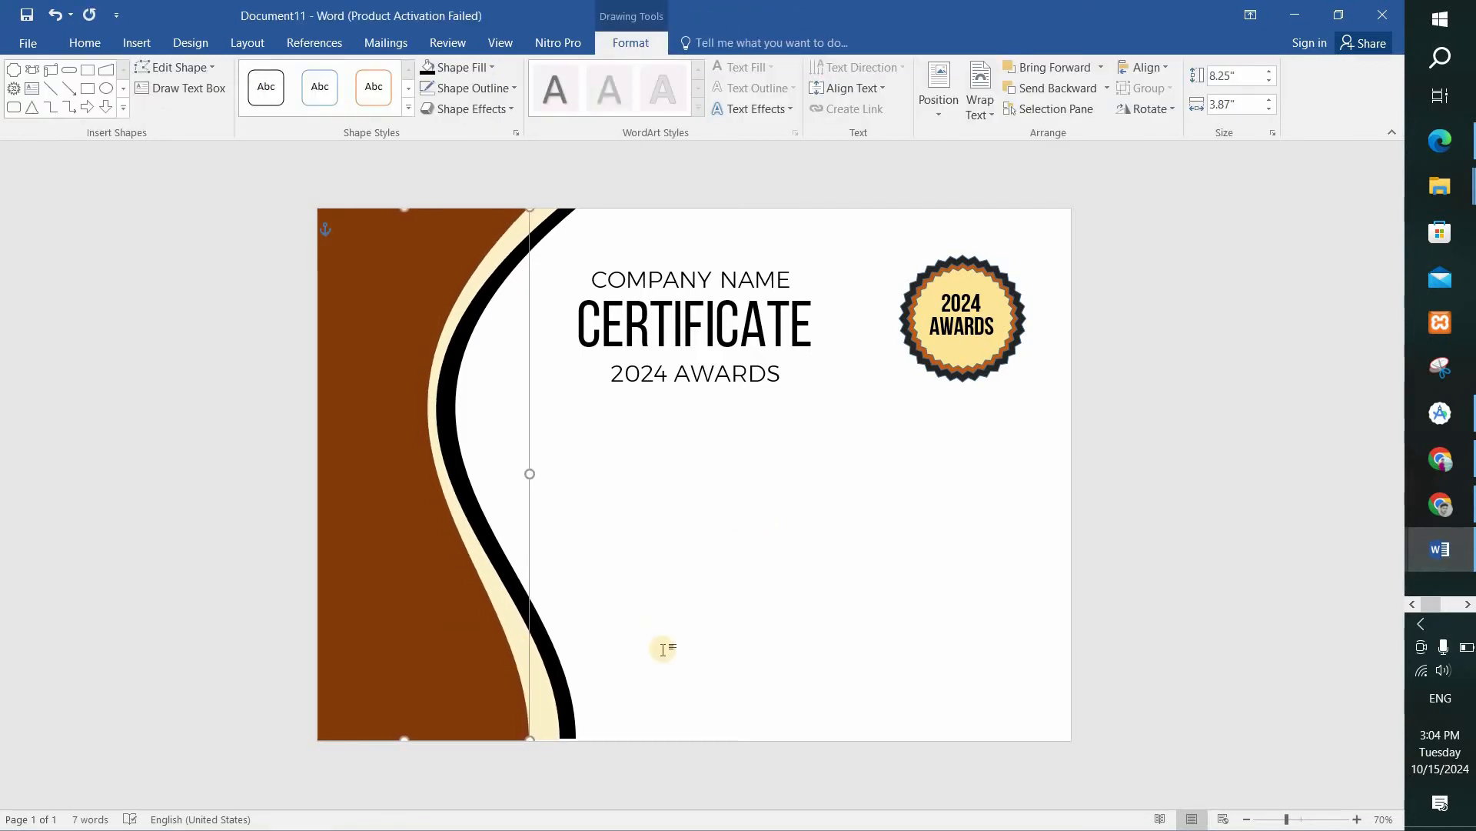
left_click(866, 583)
Draw a plaque shape about 7.42" wide and 0.61" high below the 2024 AWARDS heading.
left_click(145, 51)
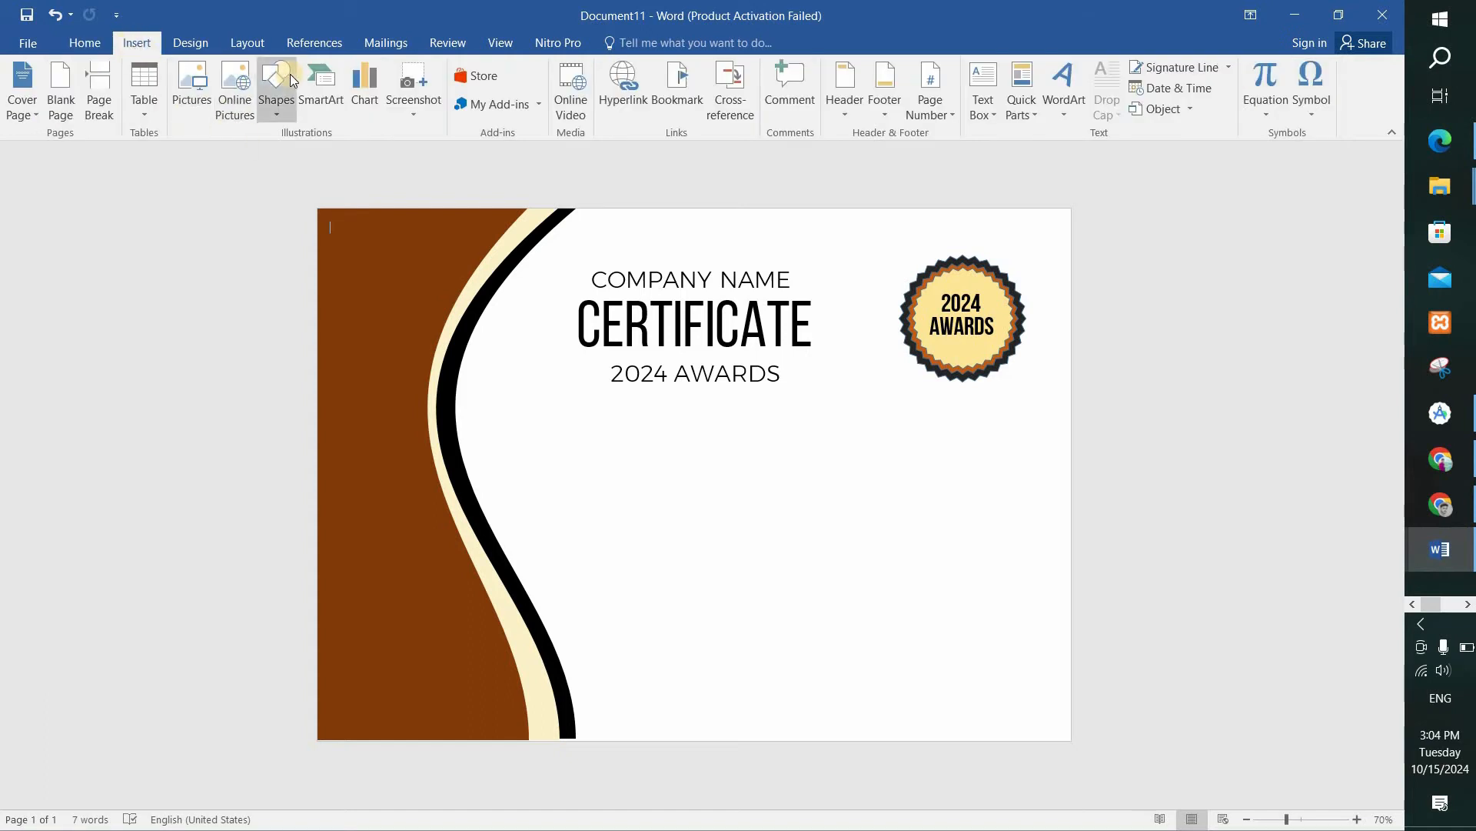
left_click(276, 91)
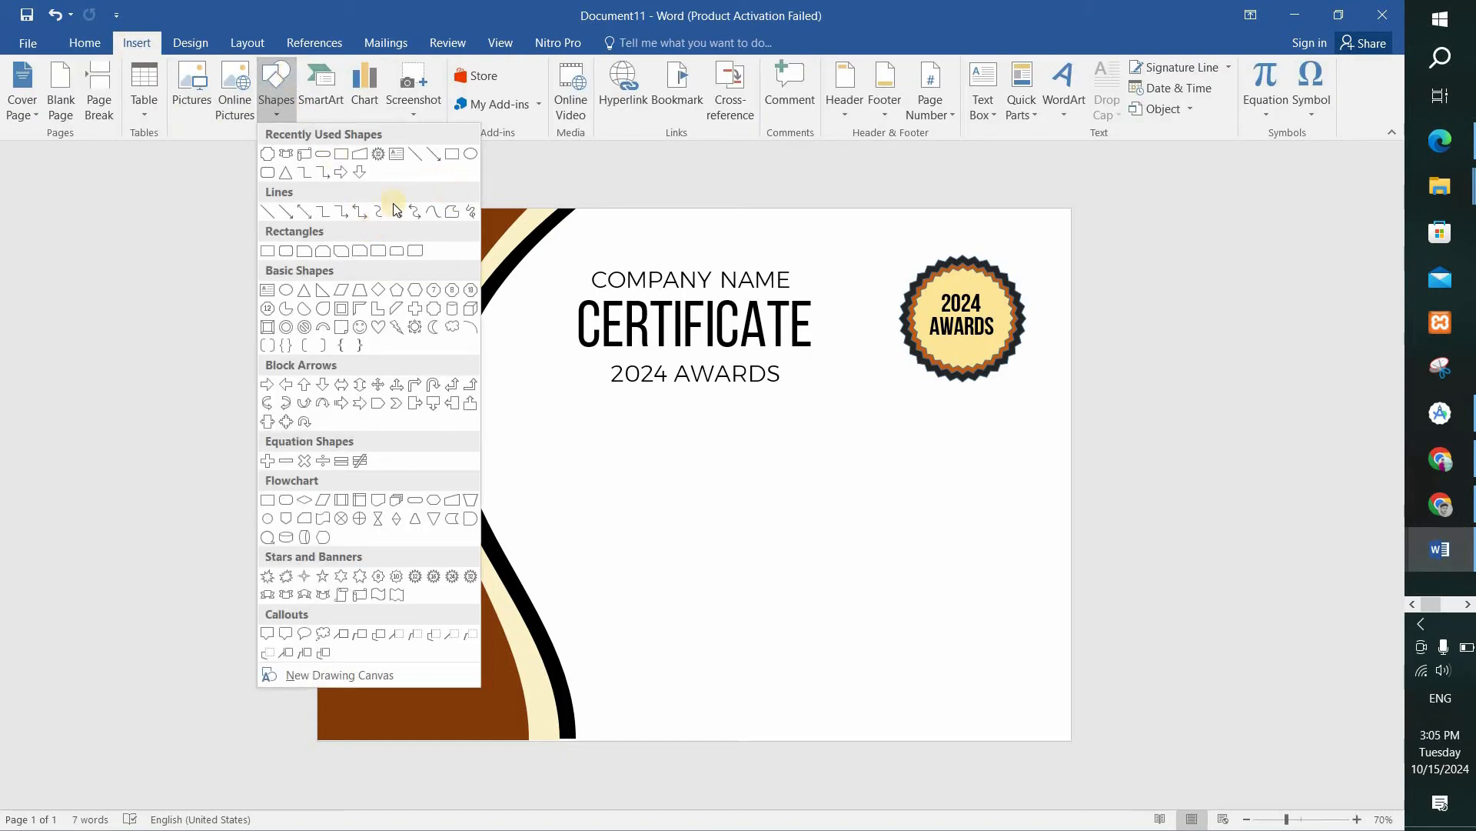
left_click(268, 153)
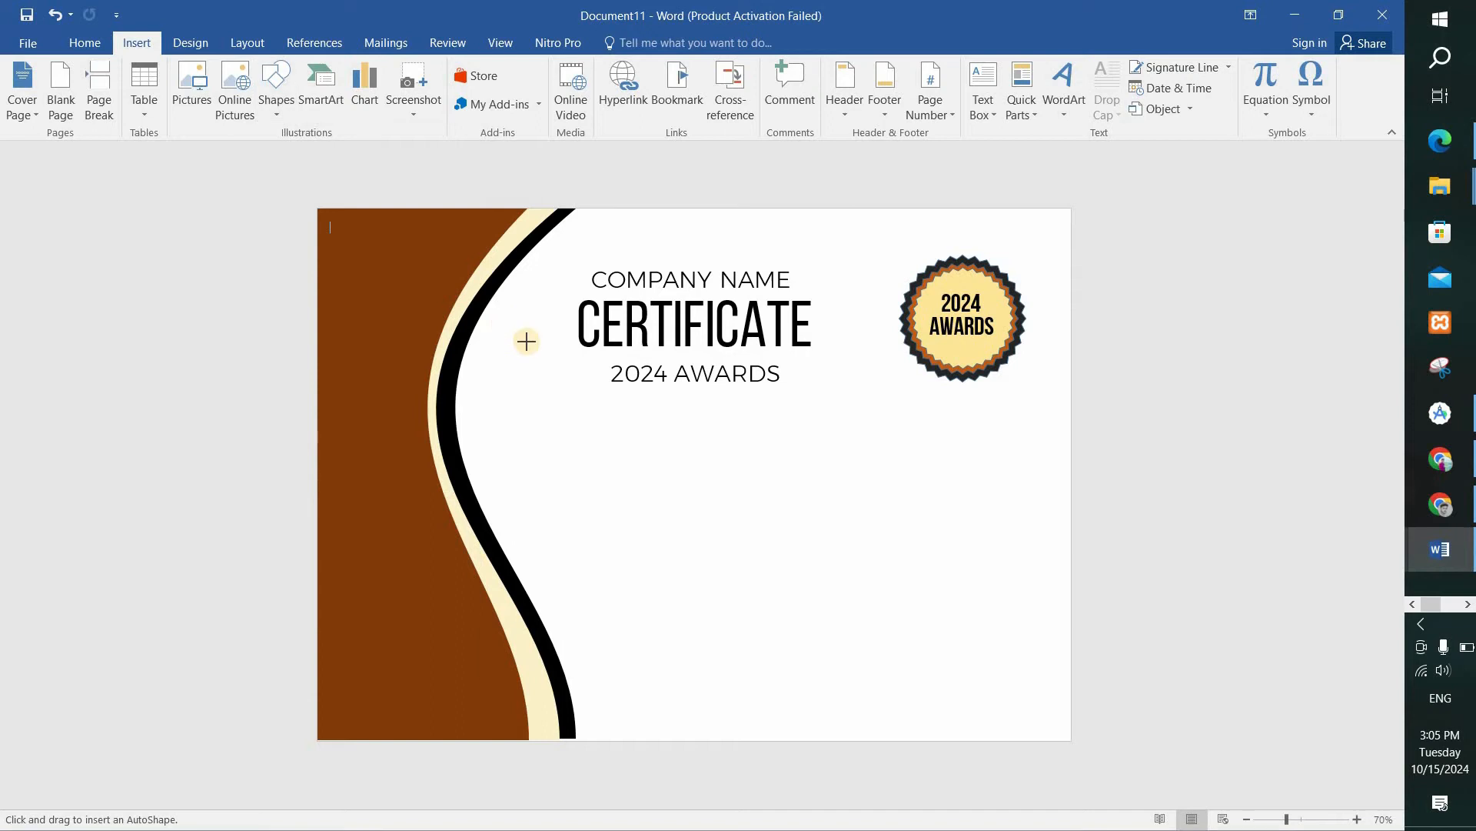
left_click_drag(541, 432, 1020, 471)
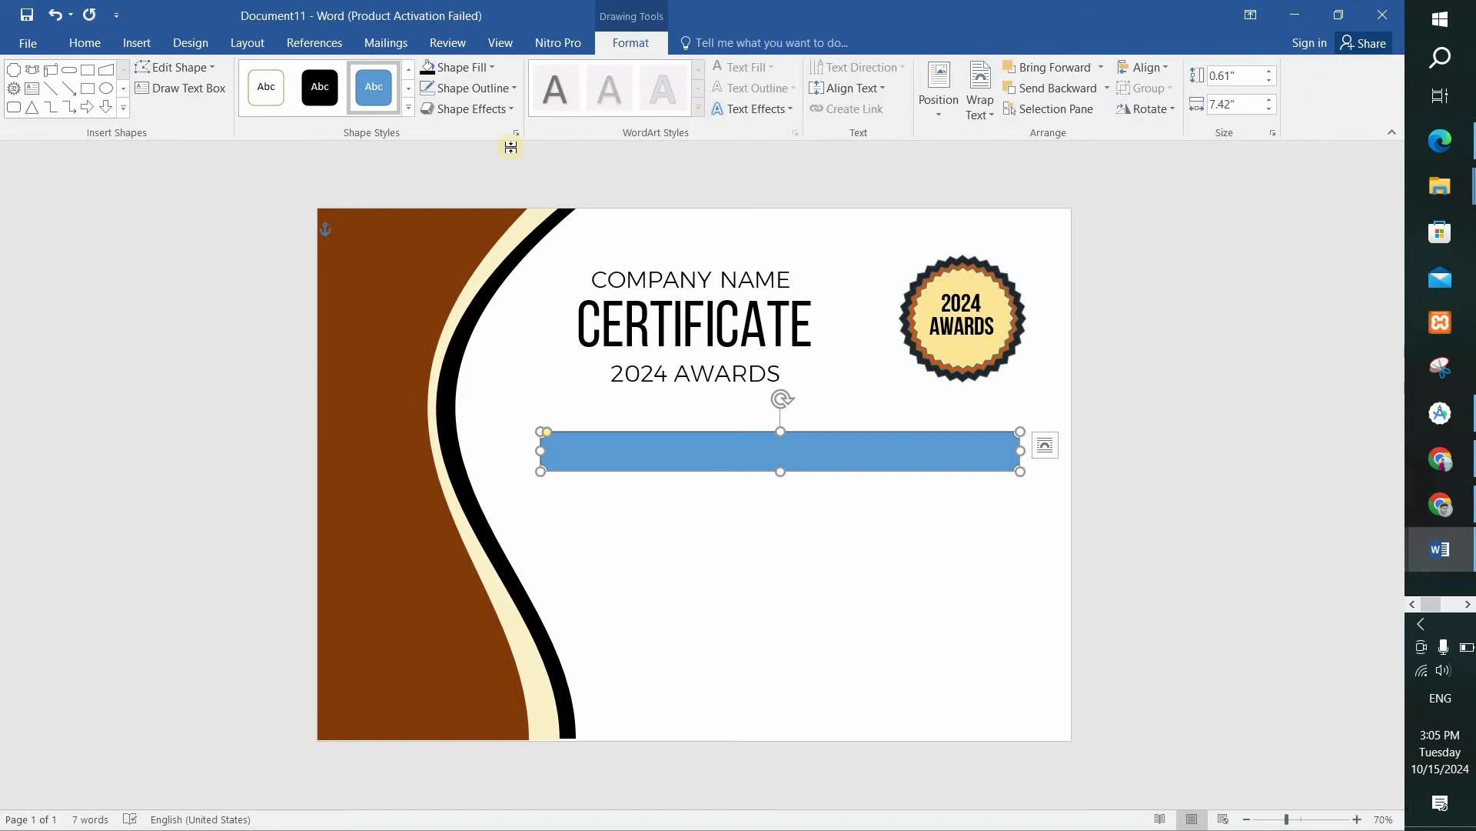
Fill the plaque bar with the same dark brown as the side shape and remove its outline.
left_click(455, 67)
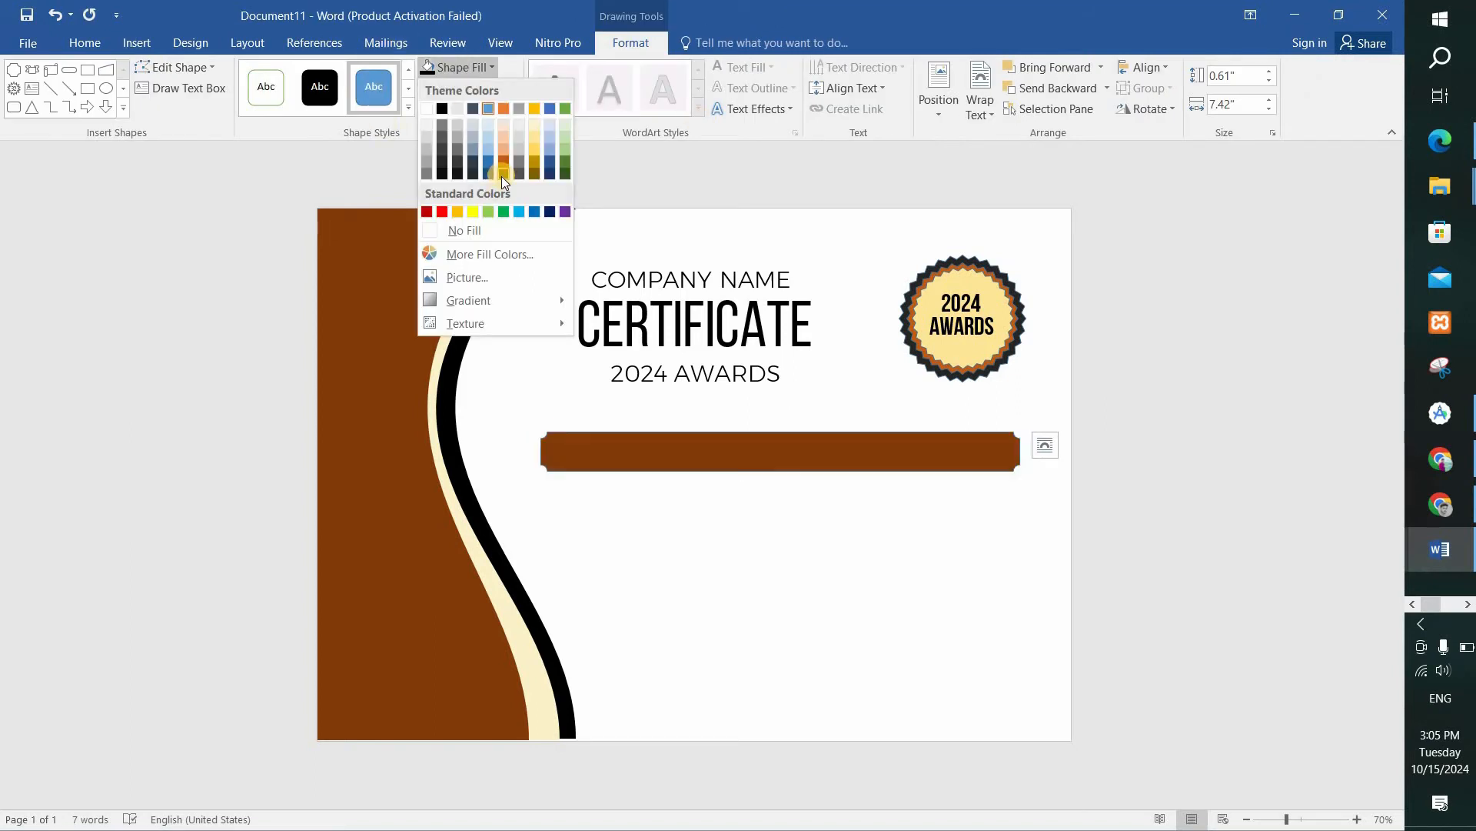
left_click(502, 177)
left_click(466, 89)
left_click(451, 252)
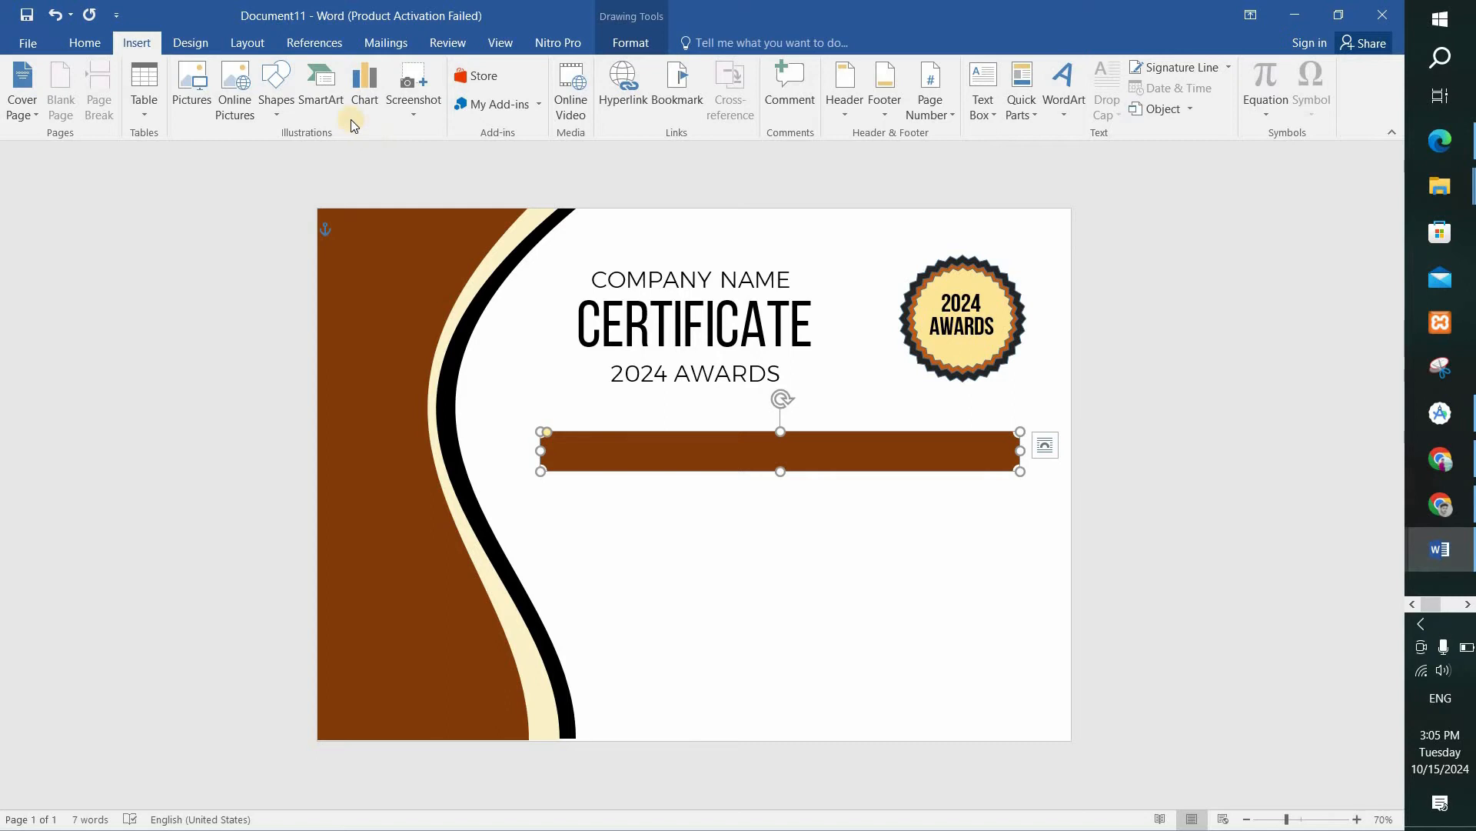
Draw a text box about 6.96" wide and 0.45" high over the brown bar, with no outline and no fill.
left_click(276, 84)
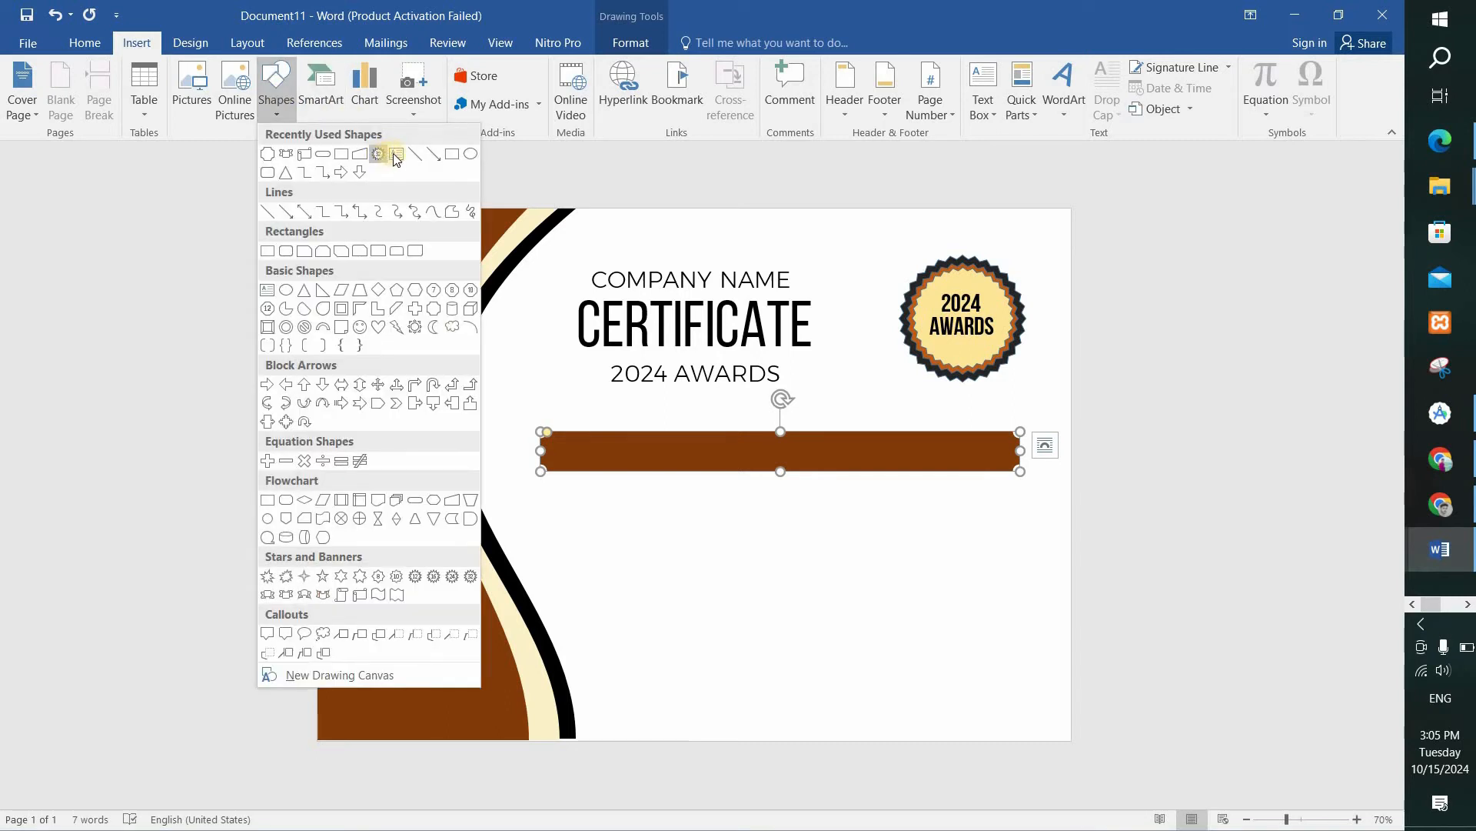
left_click(396, 155)
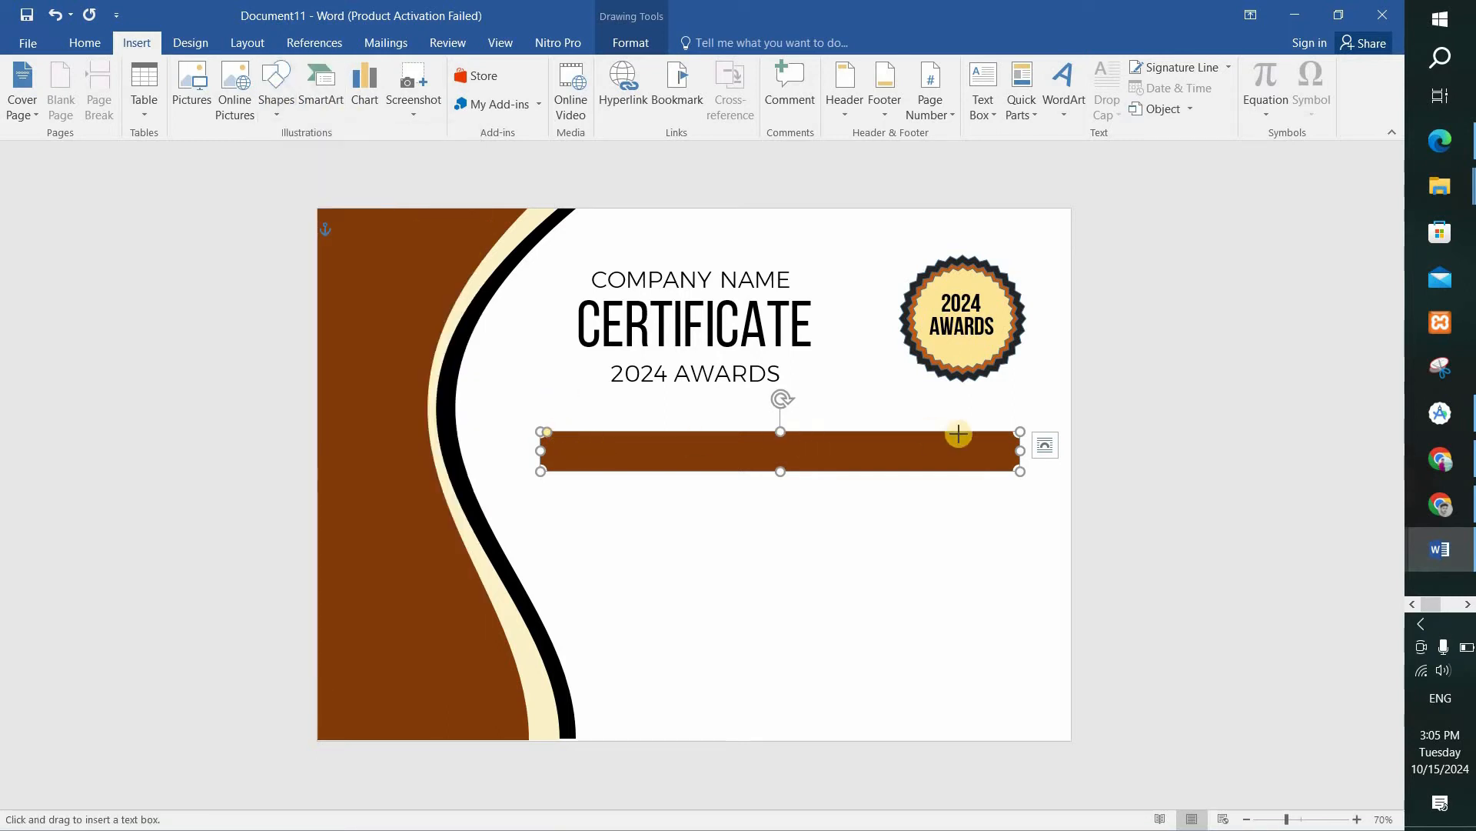
left_click_drag(1001, 436, 552, 463)
left_click(471, 90)
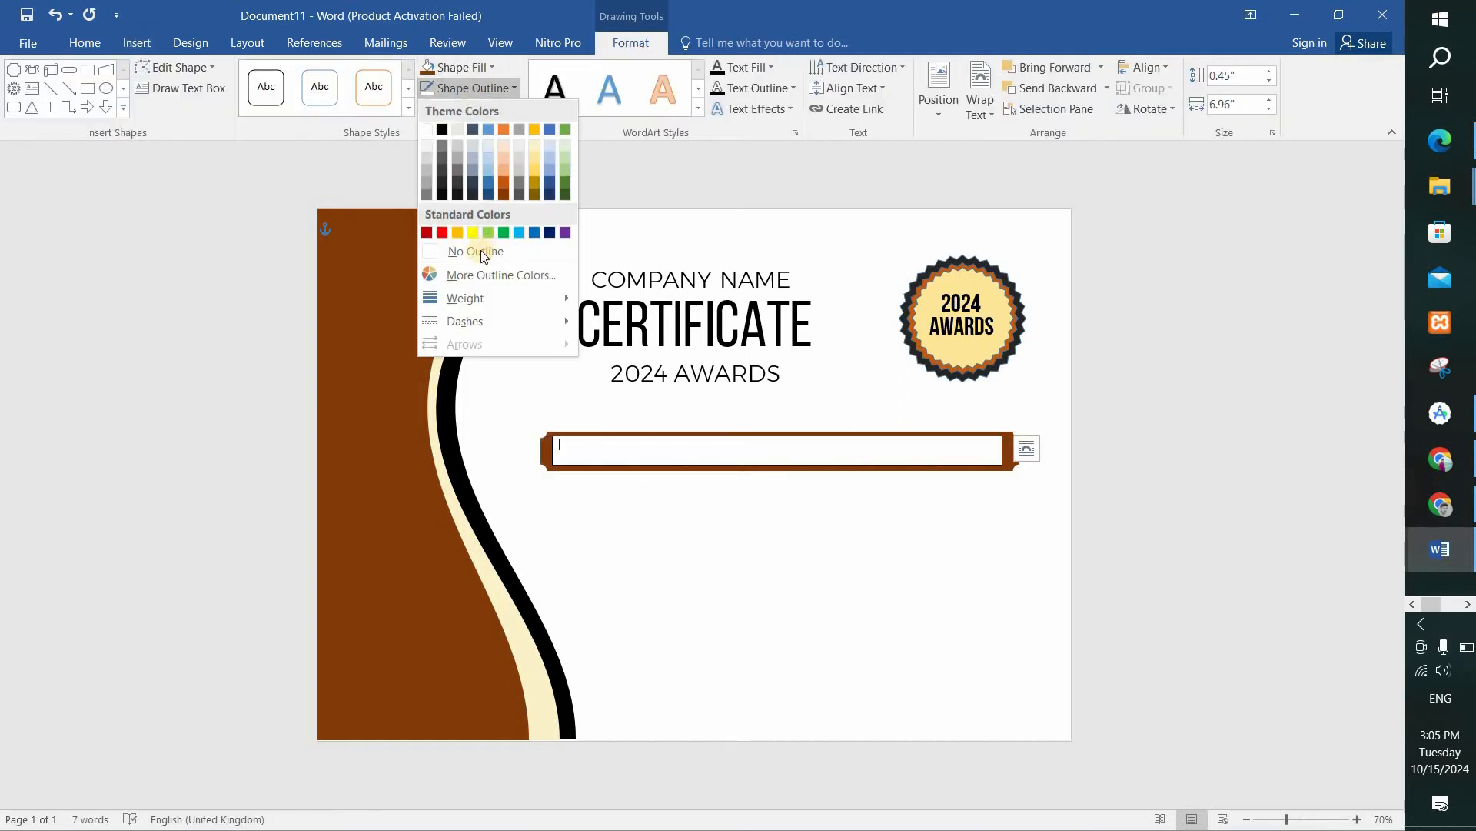
left_click(480, 250)
left_click(461, 67)
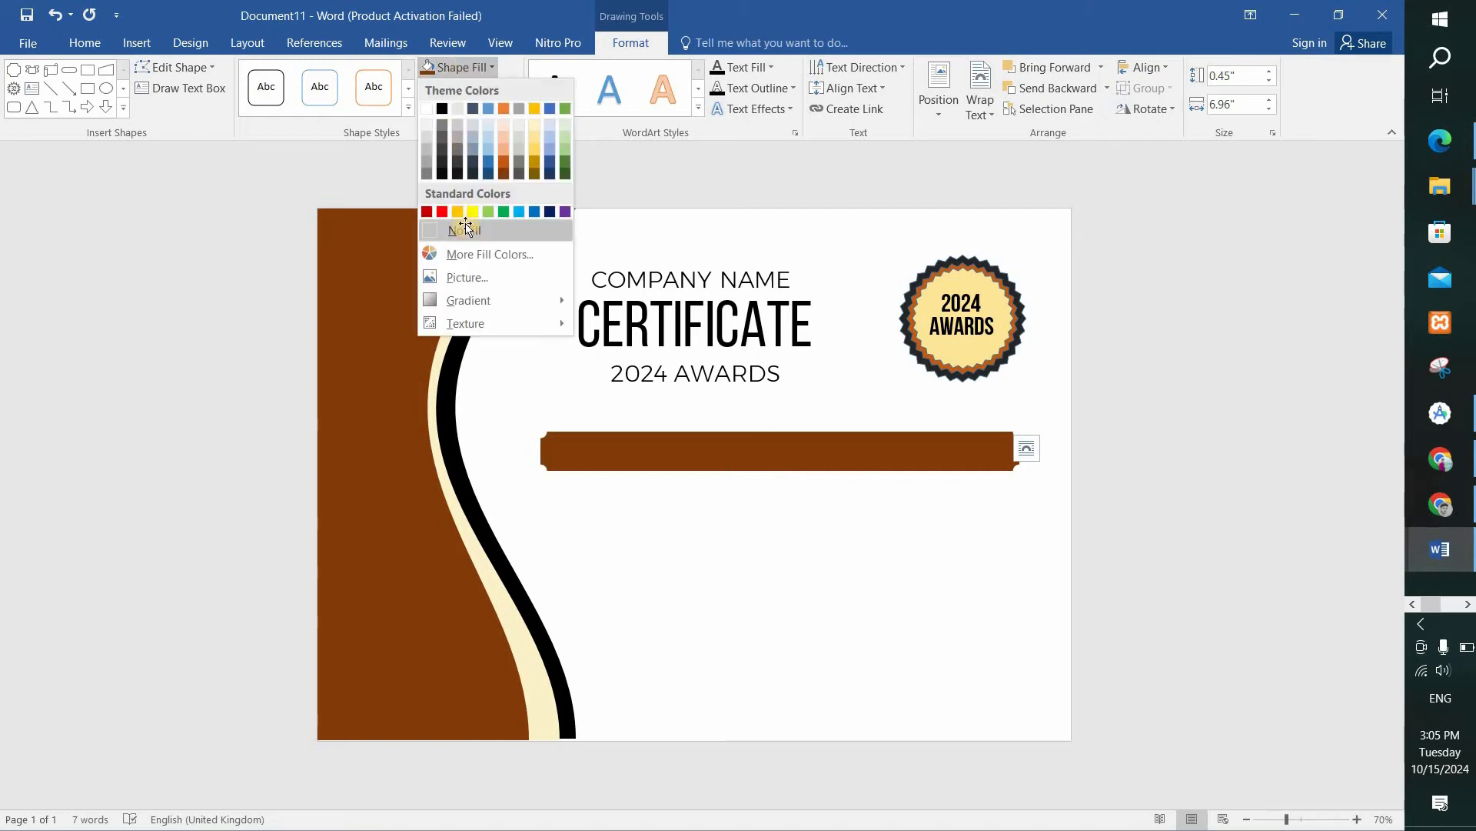
left_click(467, 232)
Copy the line THIS CERTIFICAT OF ACHIEVEMENT IS PRESENTED TO from Document1 into the text box on the brown bar and select it.
mouse_move(1465, 553)
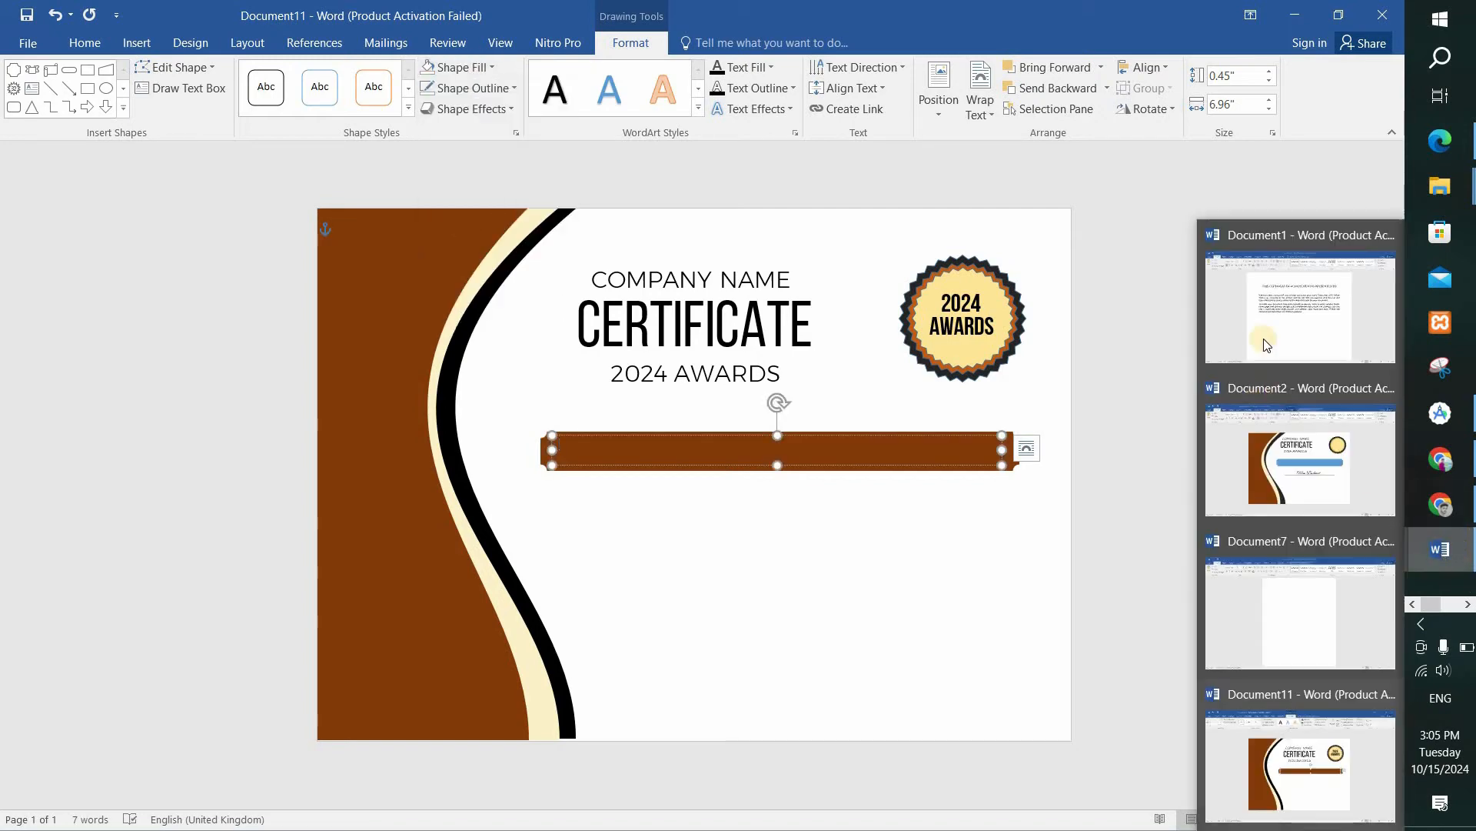
left_click(1167, 389)
left_click_drag(968, 263, 431, 192)
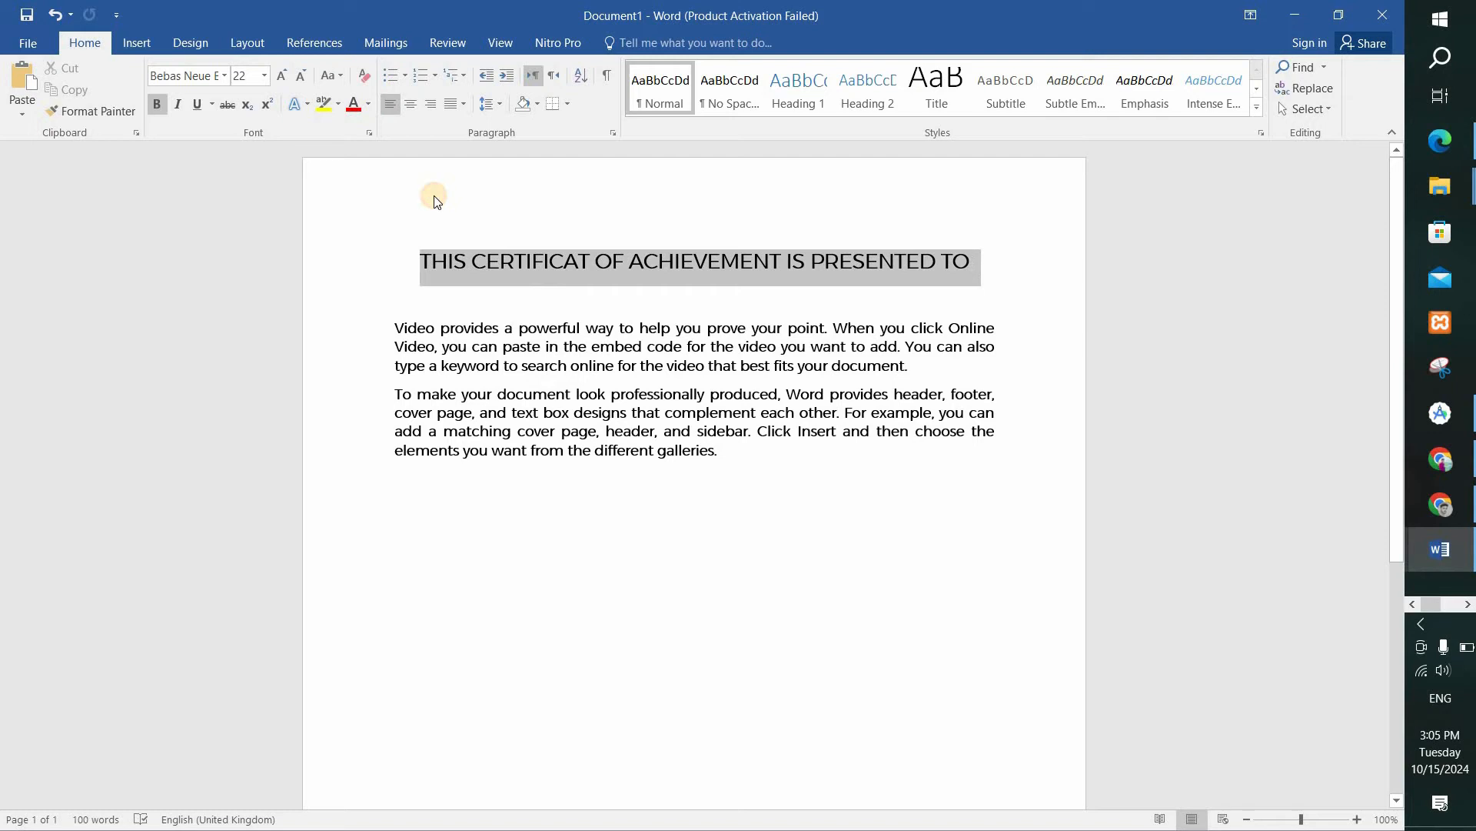
mouse_move(1427, 557)
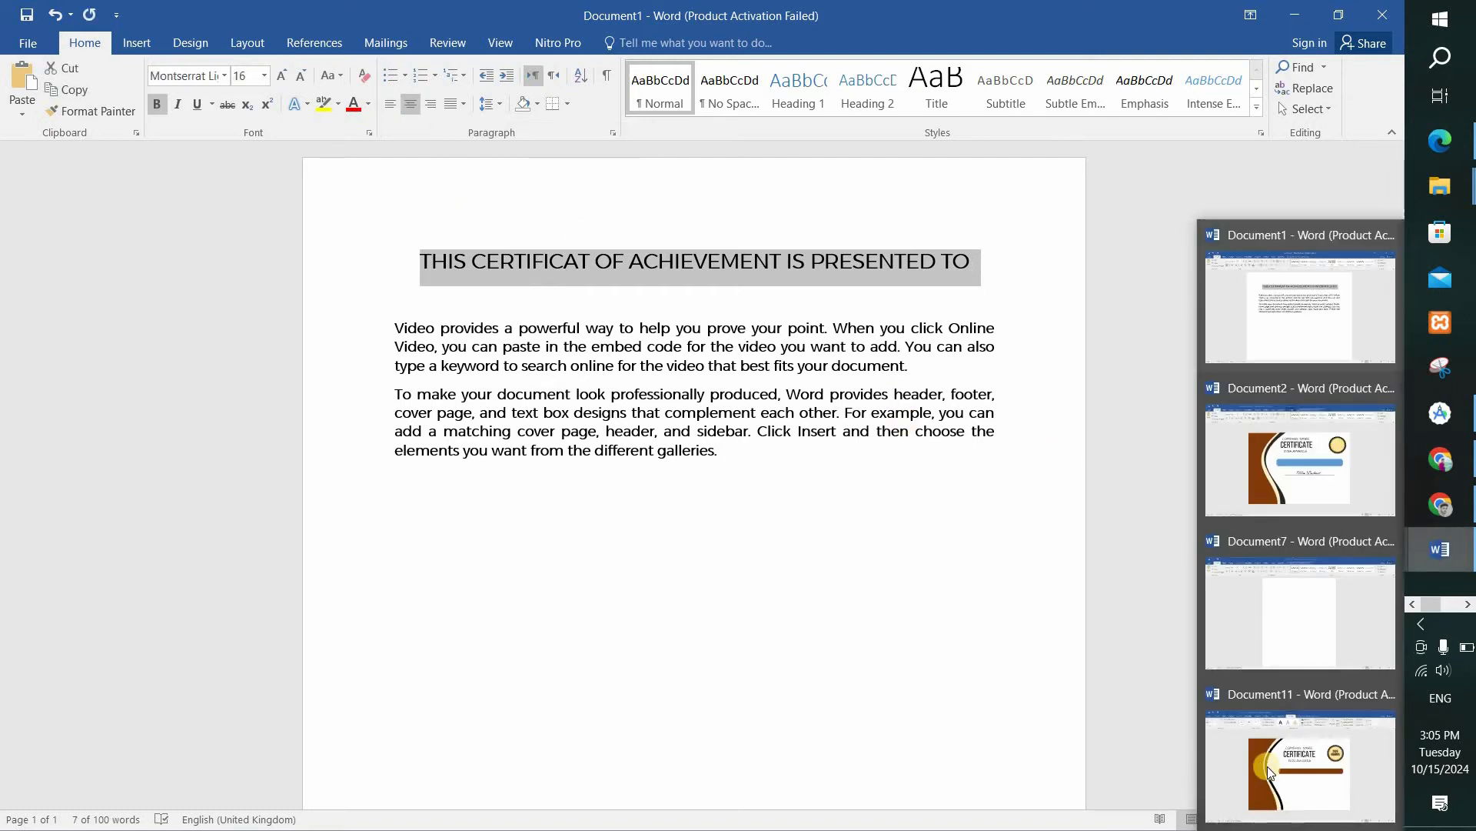
left_click(1268, 766)
type("THIS CERTIFICAT OF ACHIEVEMENT IS PRESENTED TO")
key("ctrl+a")
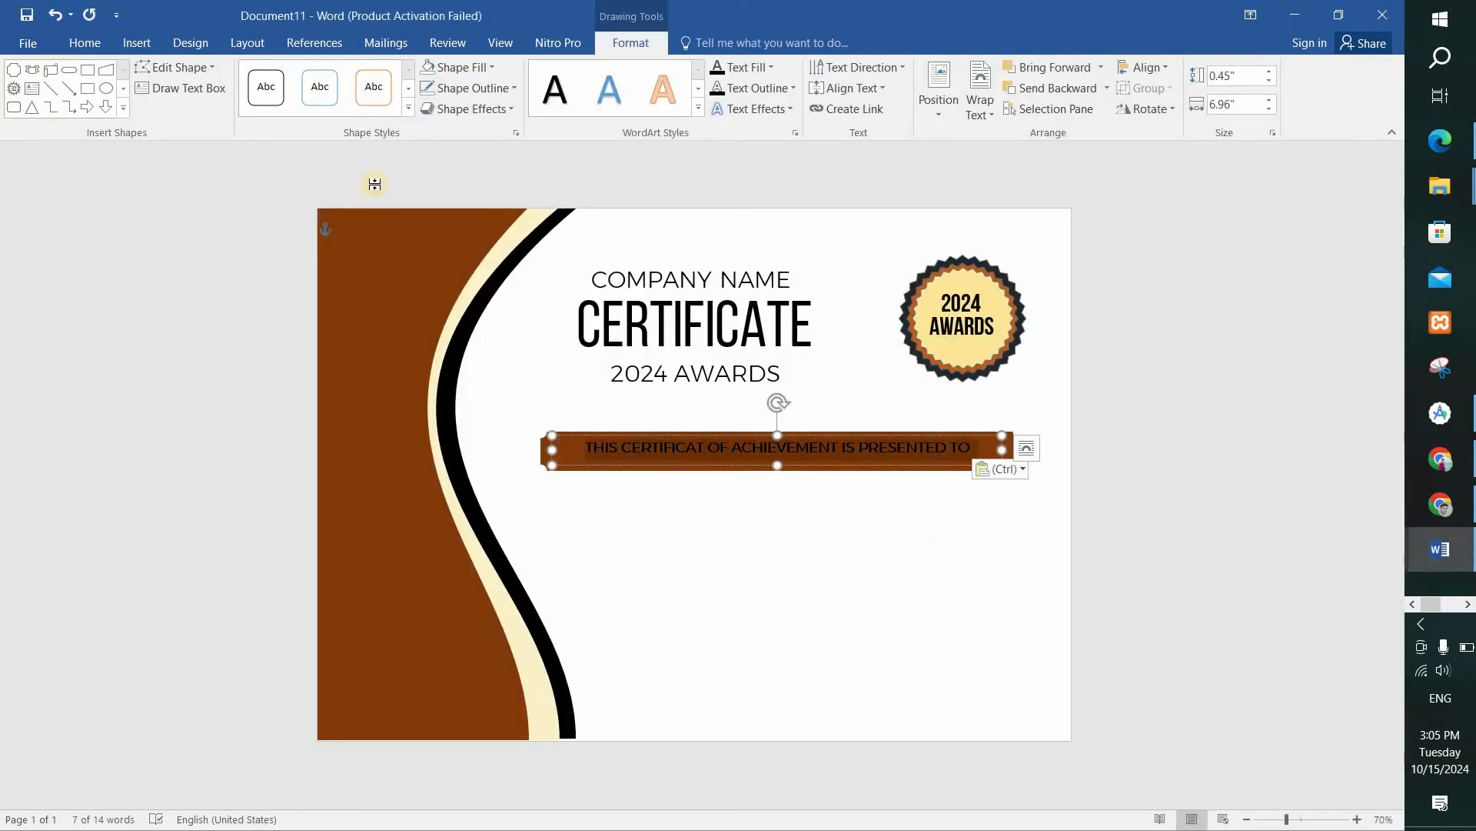
Enlarge the presentation line on the brown bar to 18 pt and make its text white.
left_click(85, 42)
left_click(284, 75)
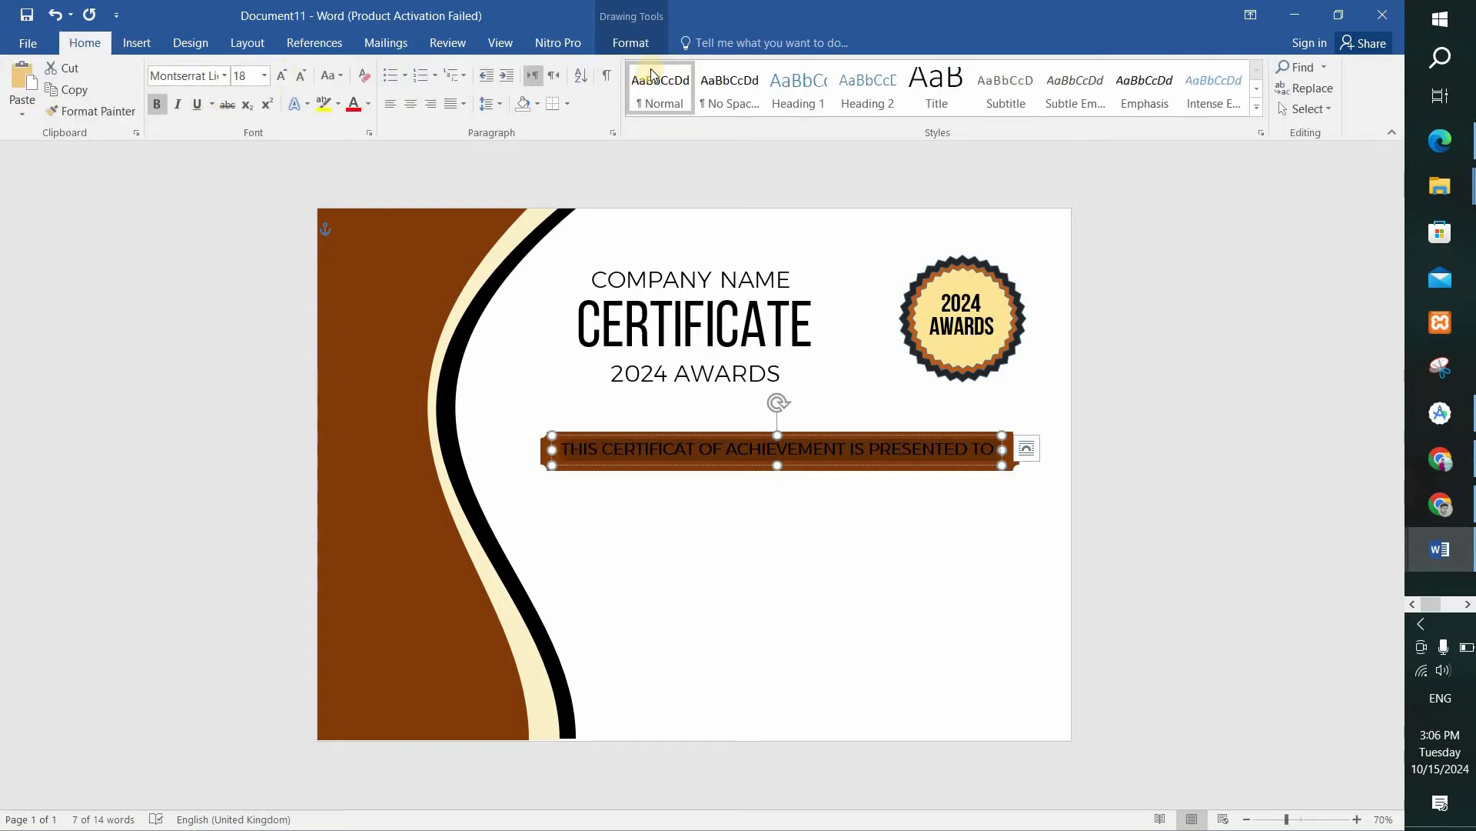
left_click(623, 39)
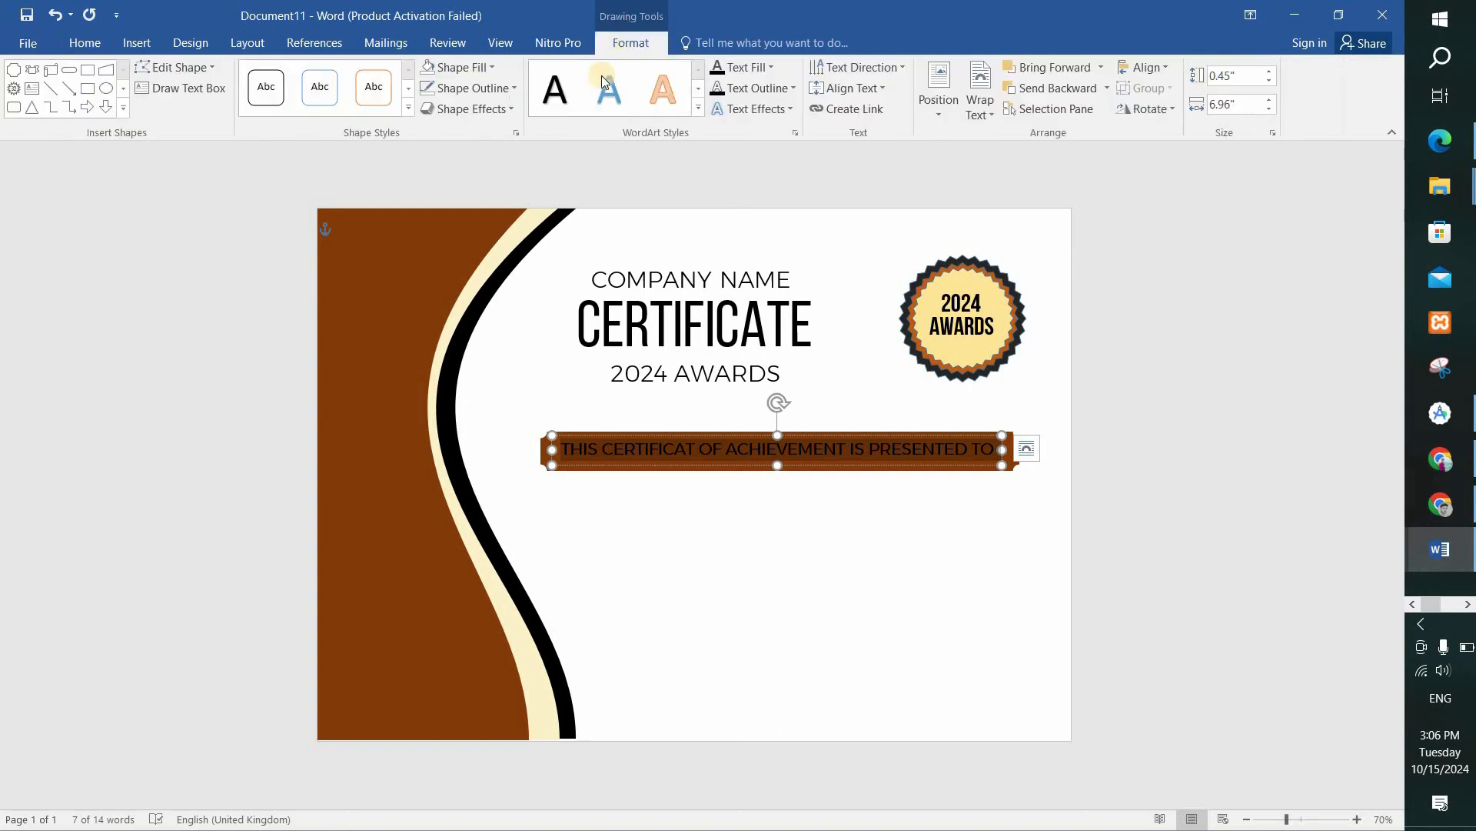
left_click(746, 66)
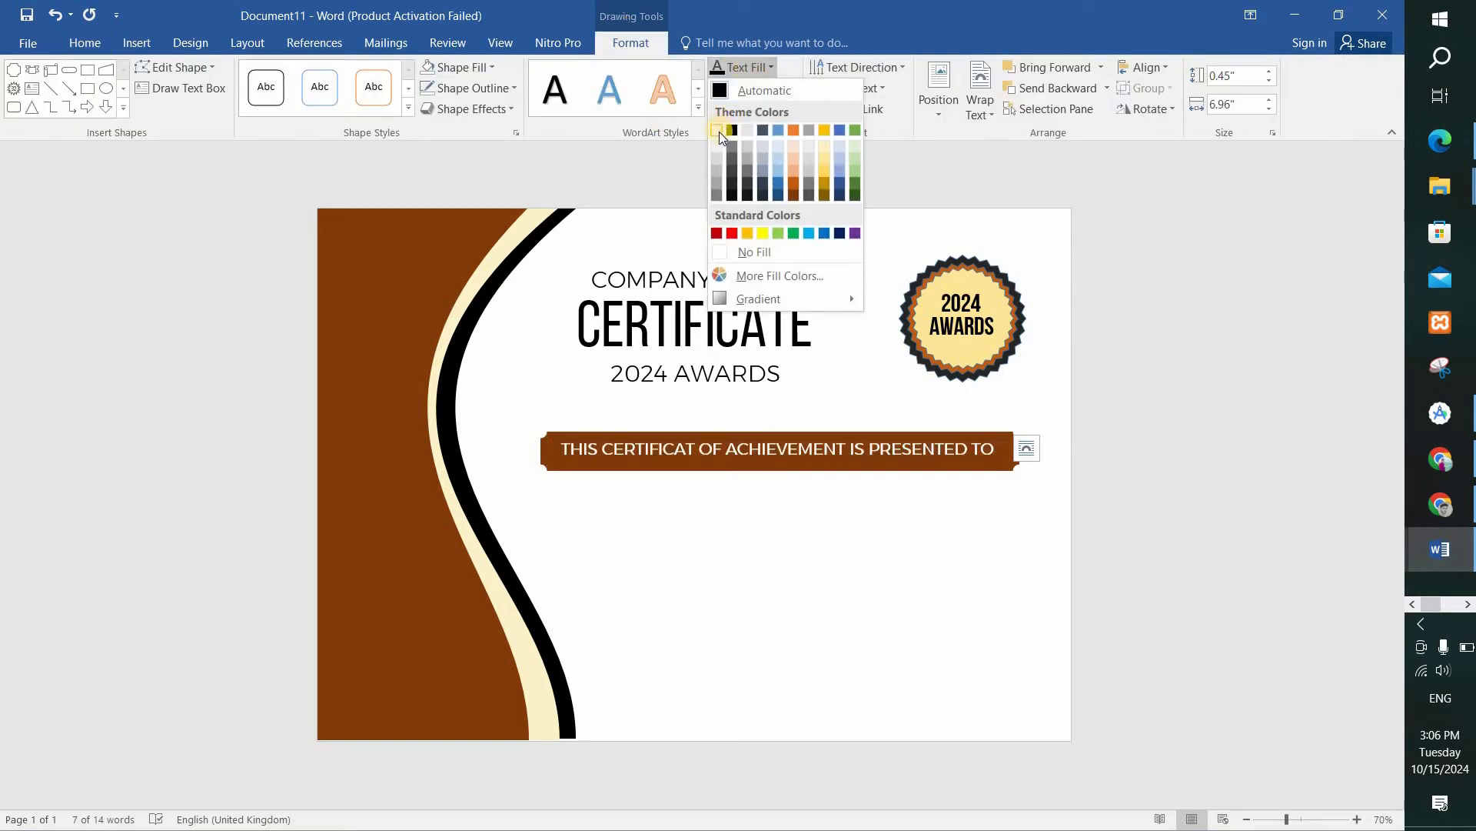
left_click(719, 131)
left_click(829, 505)
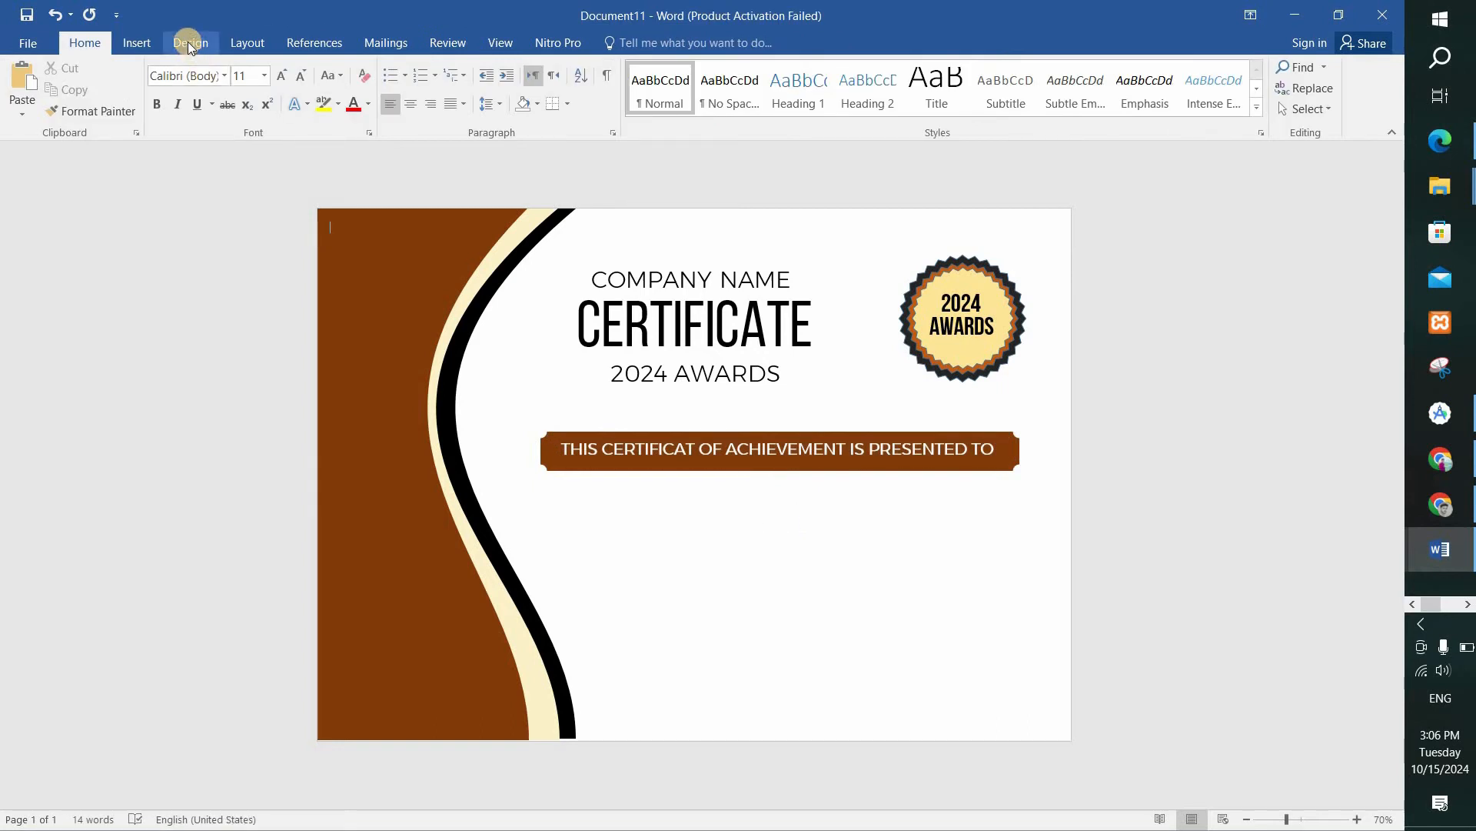
Draw a horizontal line about 6.04" long centred below the brown bar.
left_click(136, 42)
left_click(275, 81)
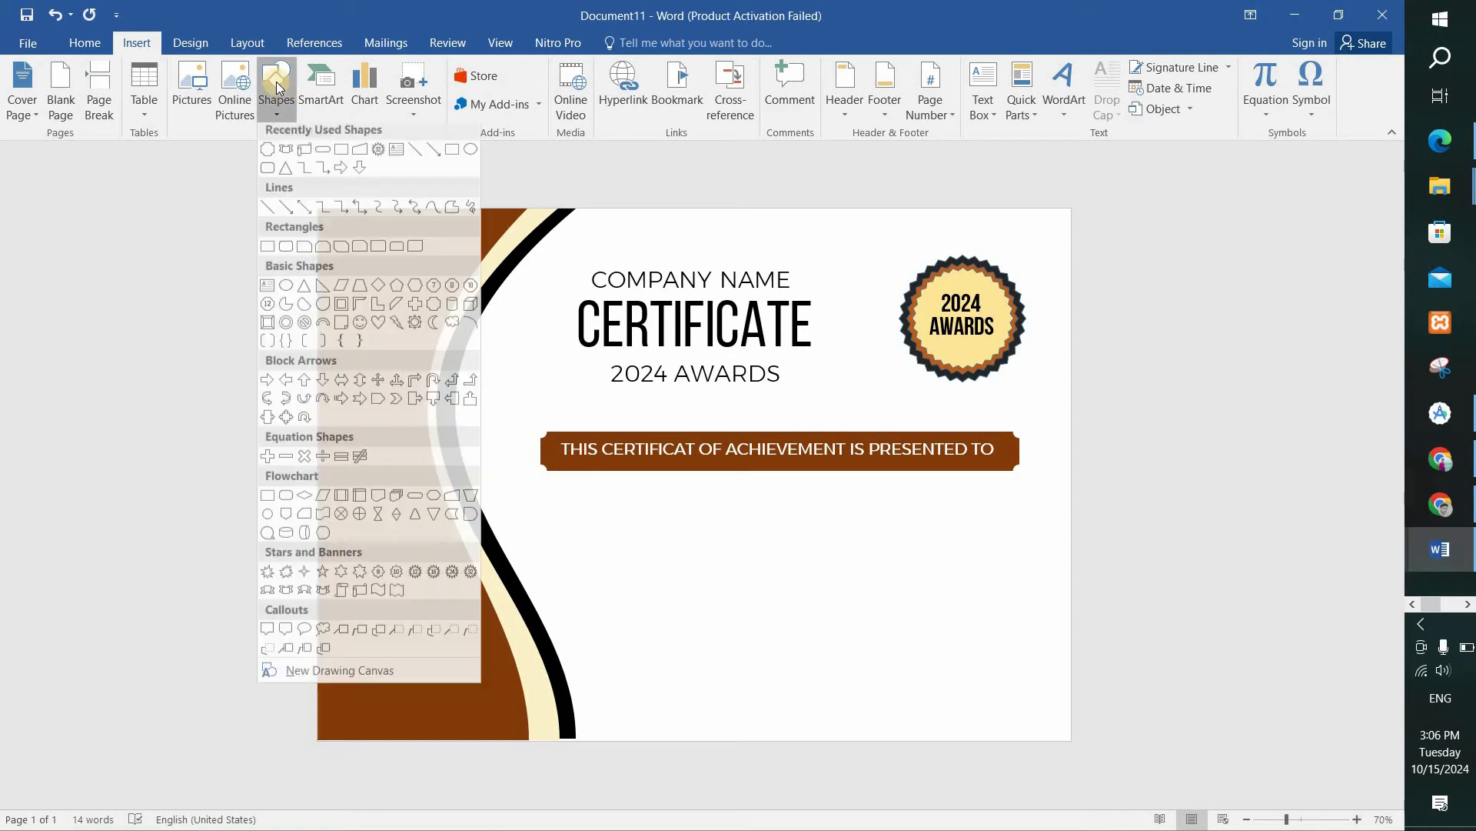
left_click(267, 213)
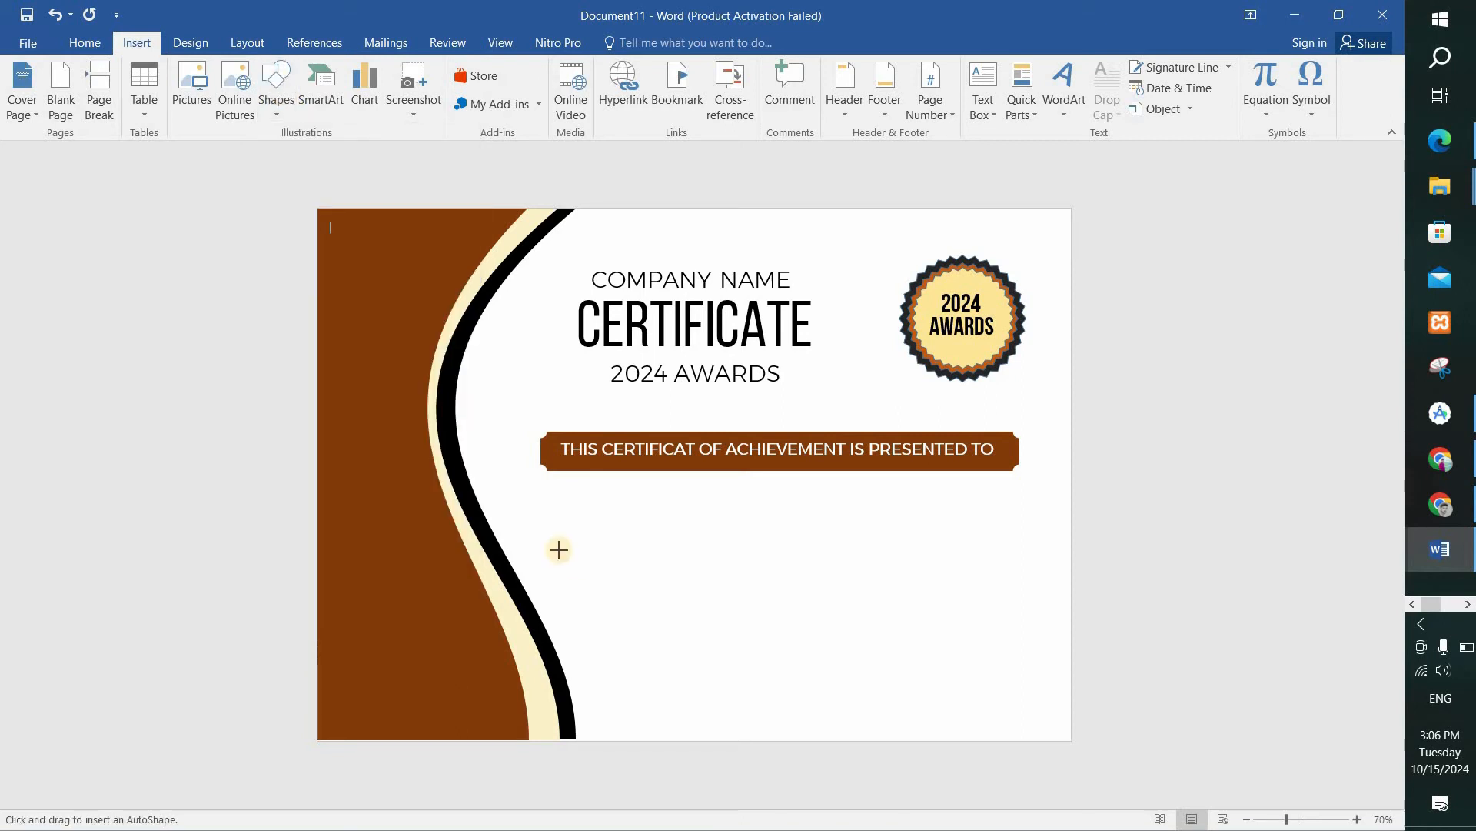
left_click_drag(561, 541, 826, 542)
left_click_drag(1052, 602, 899, 545)
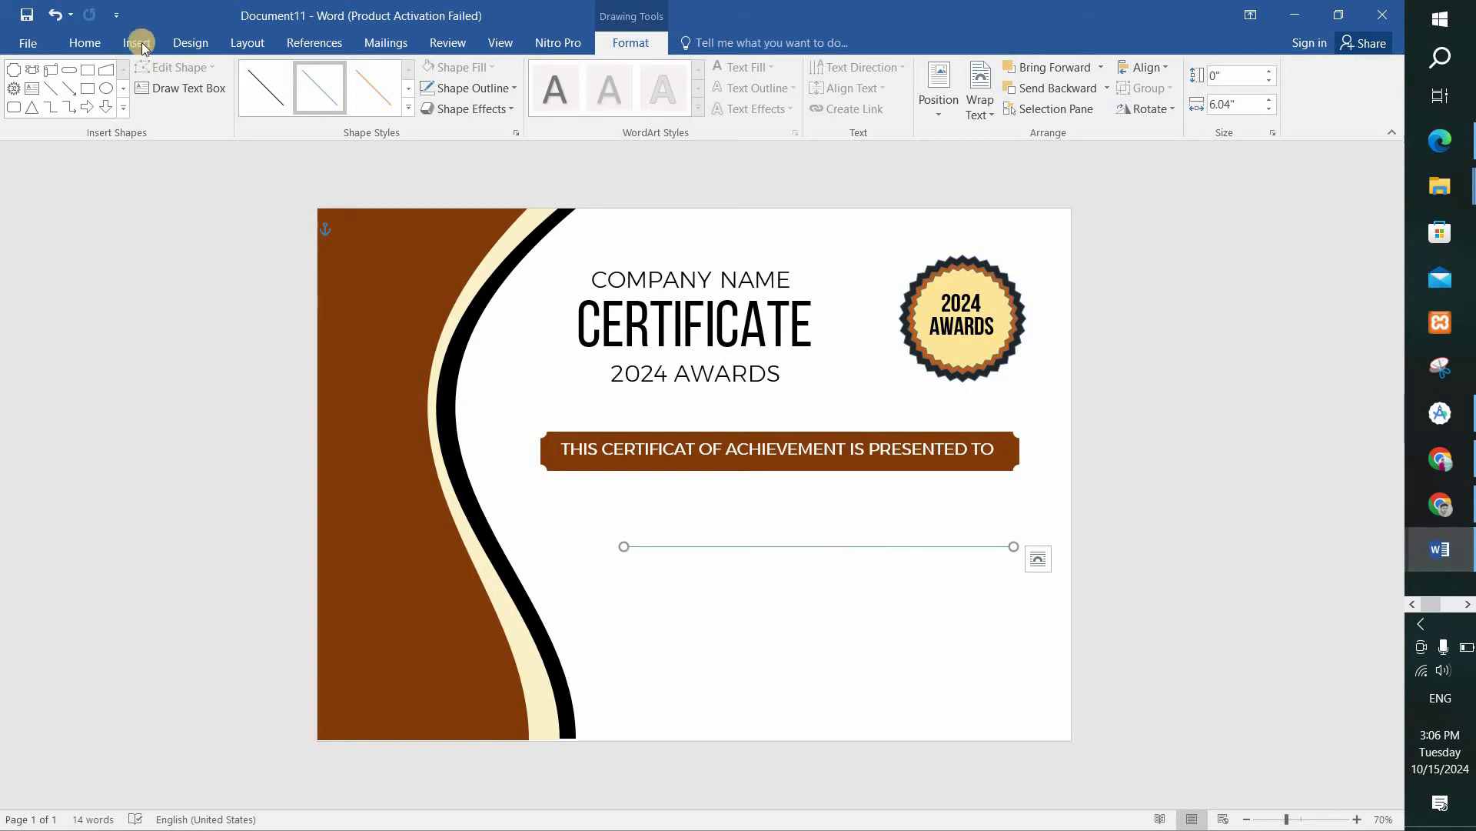
Draw a text box about 2.83" wide and 0.75" high over the line and enter the recipient's full name.
left_click(32, 88)
left_click_drag(704, 517, 888, 567)
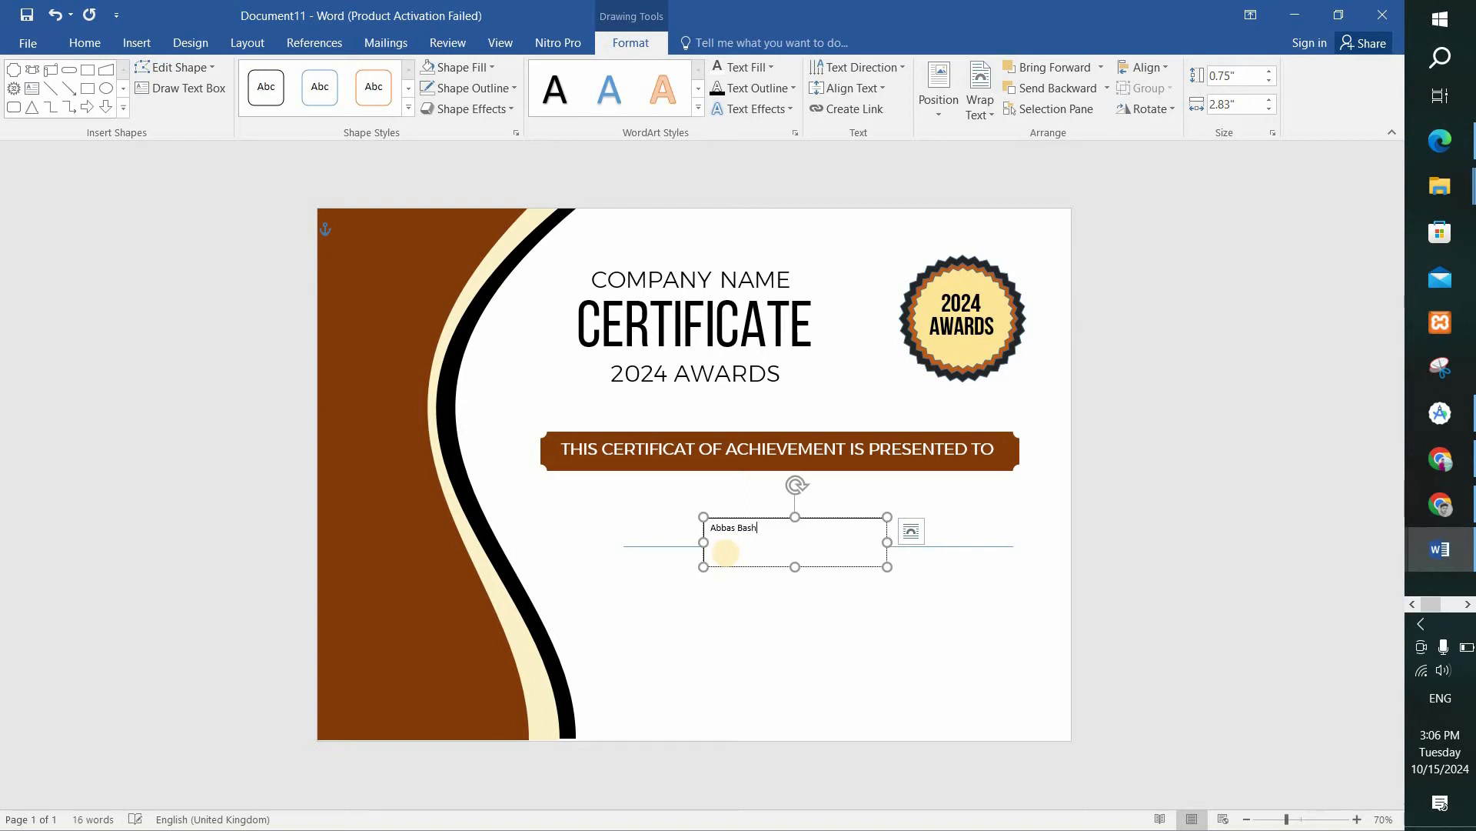
Format the recipient's name in the Great Vibes font at 48 pt.
left_click_drag(727, 553, 484, 352)
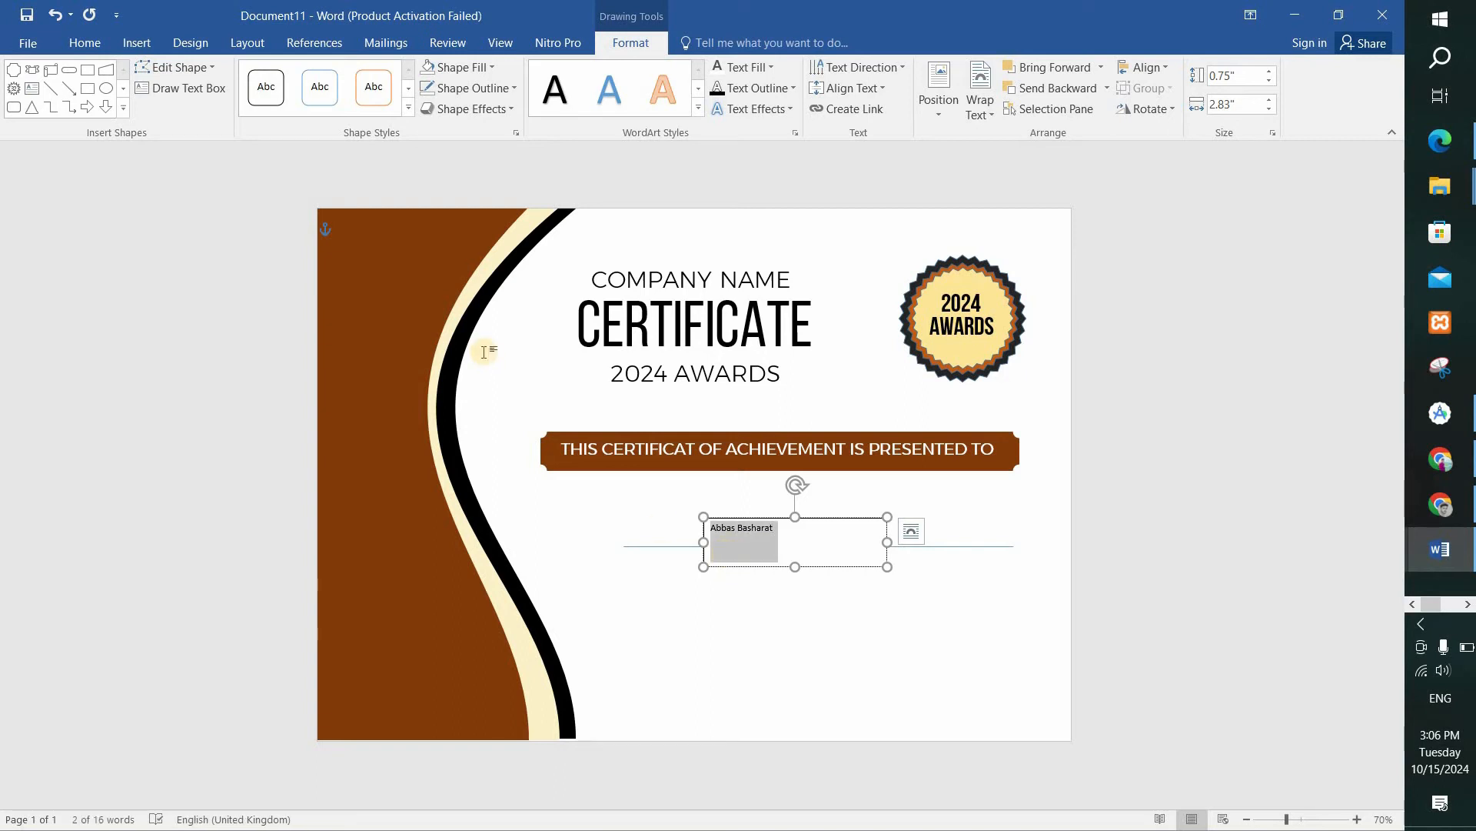
left_click(86, 42)
left_click(178, 75)
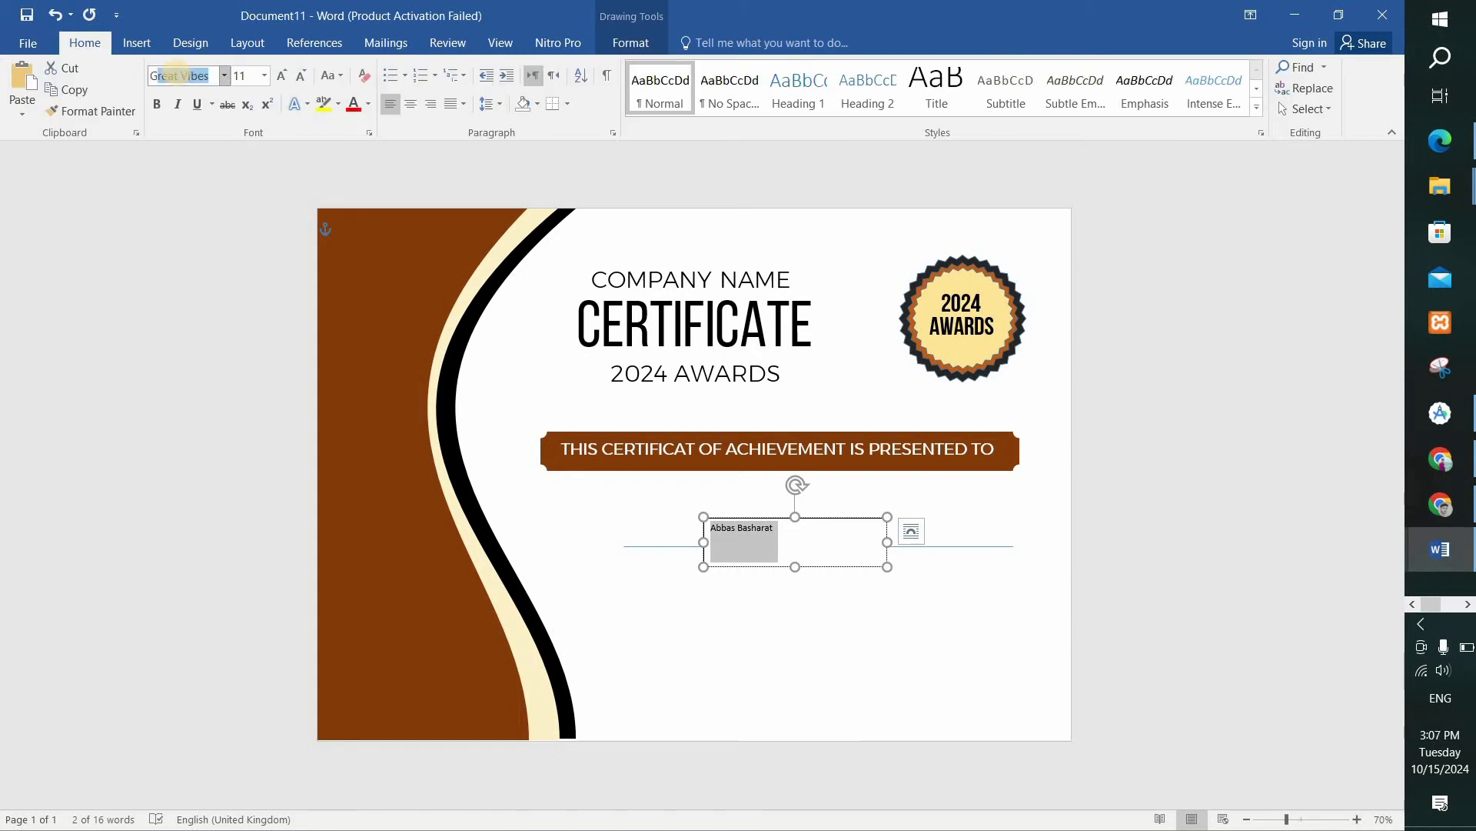
type("Gr")
key("Return")
left_click(262, 76)
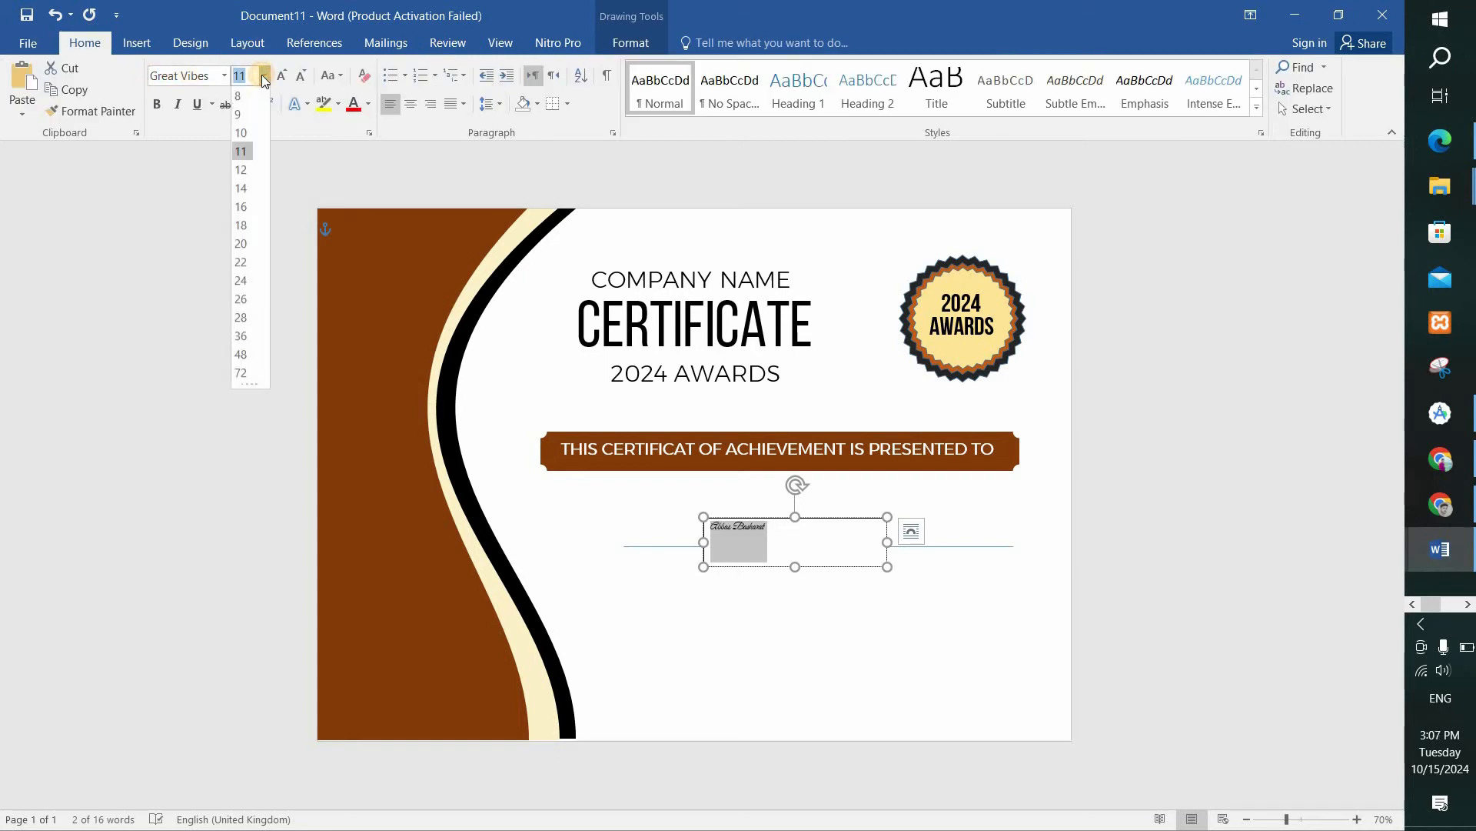
left_click(243, 356)
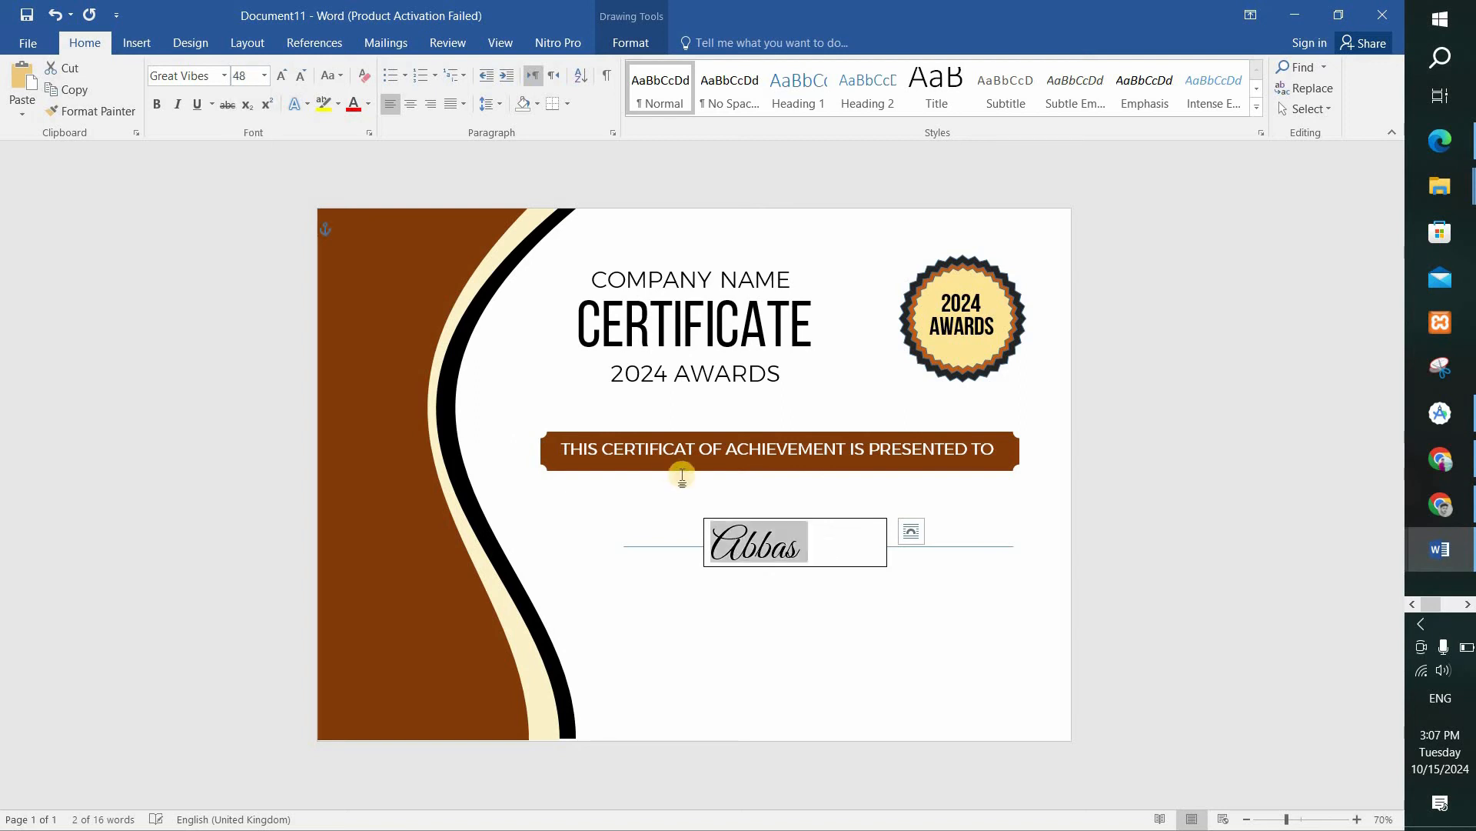
Resize the name box to about 3.85" by 0.74", place it just above the line and remove its outline.
left_click_drag(886, 568, 952, 581)
left_click_drag(840, 521, 805, 541)
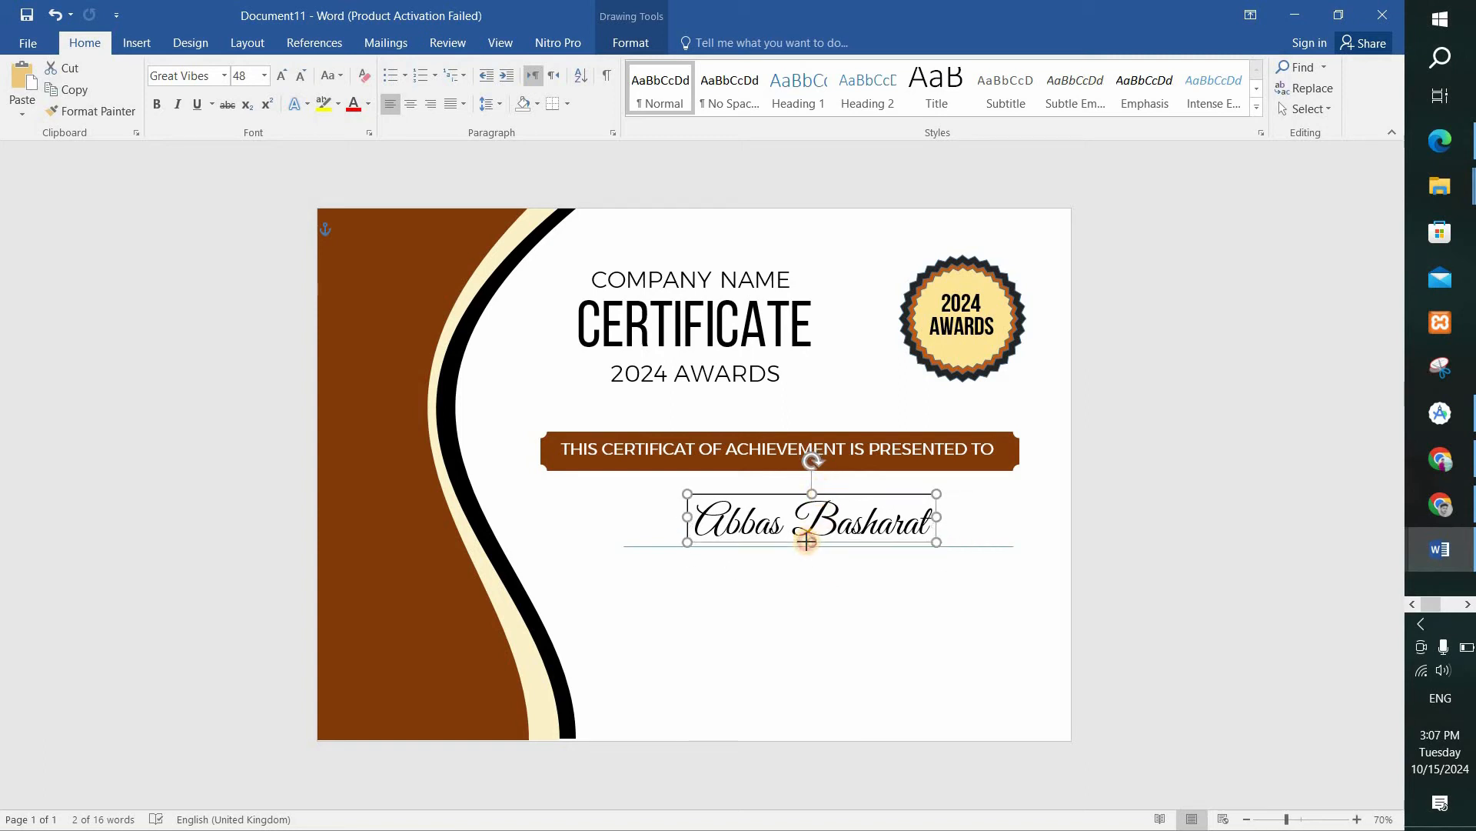
left_click(853, 523)
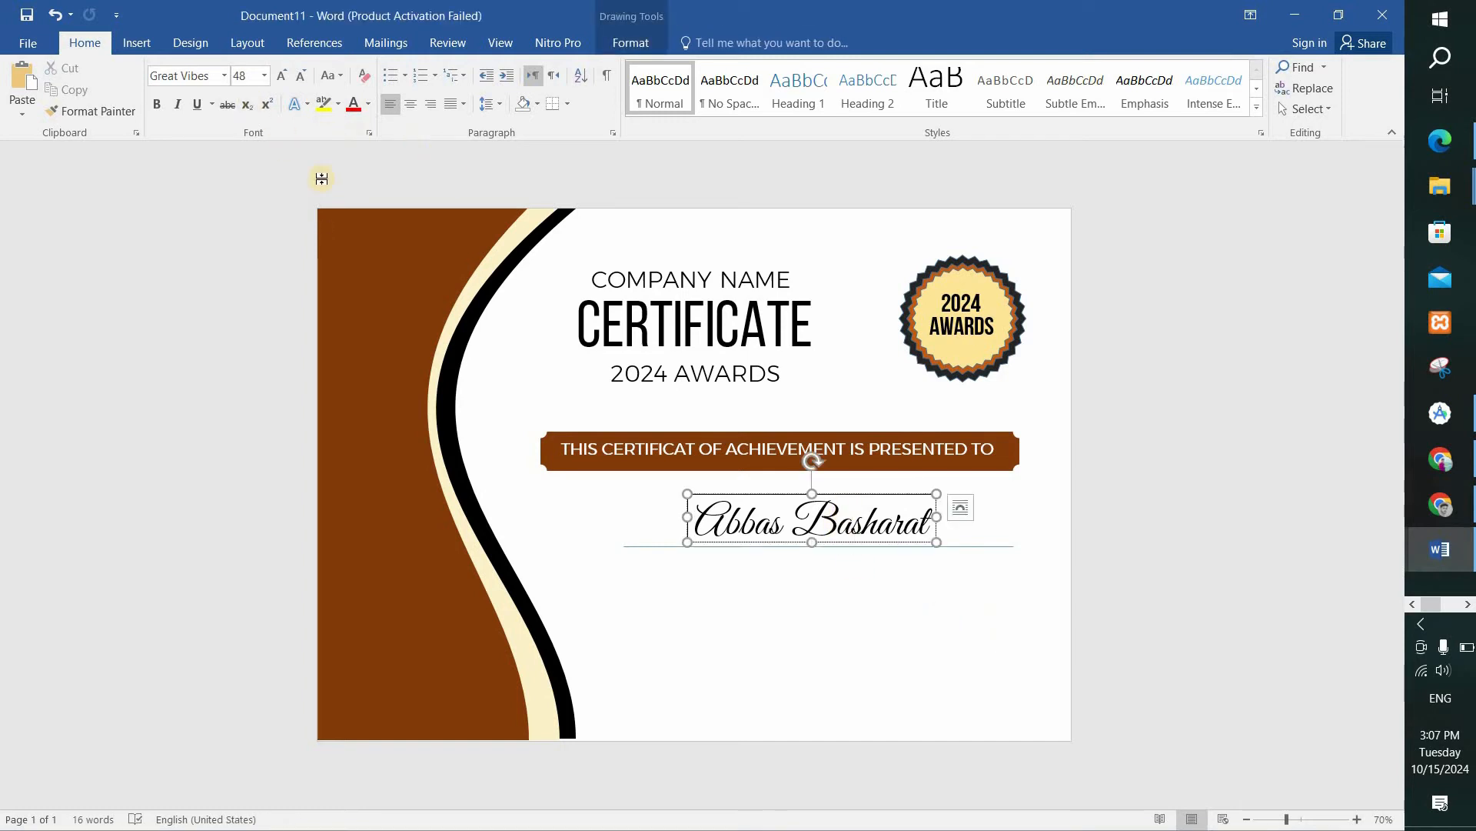
left_click(631, 43)
left_click(473, 88)
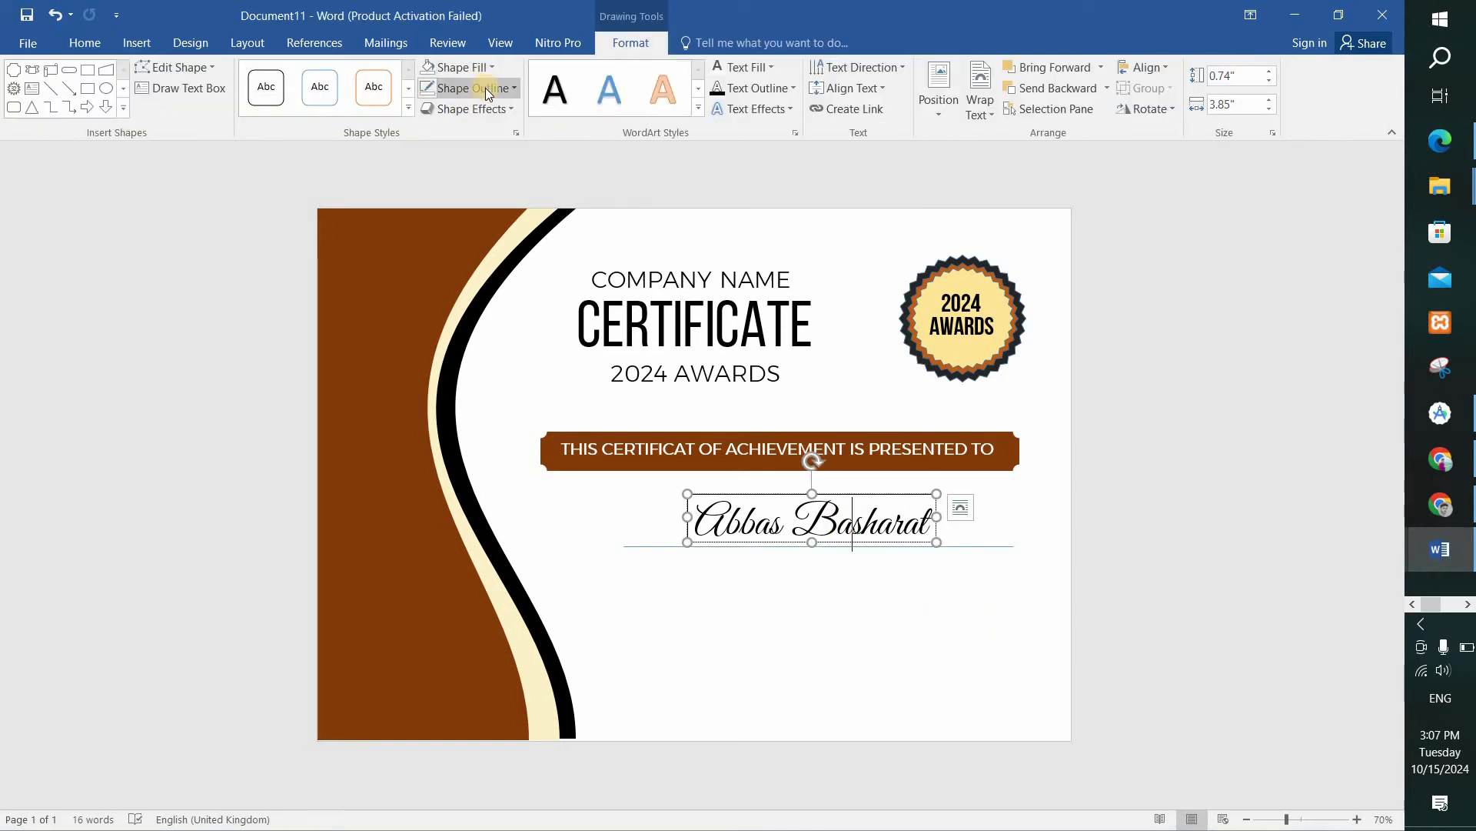
left_click(455, 251)
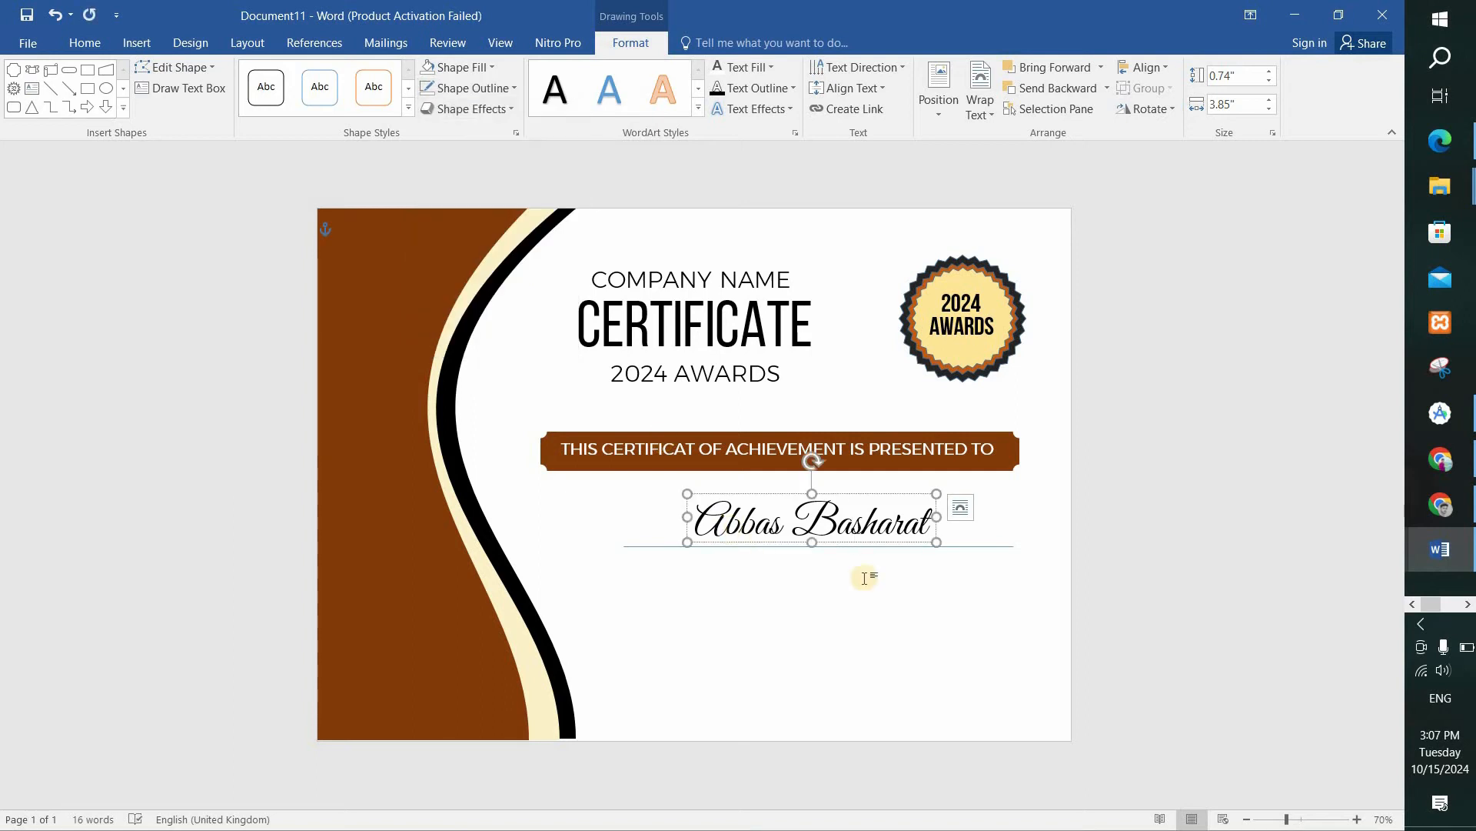
Change the line under the recipient's name to the black line style.
left_click(851, 608)
double_click(807, 547)
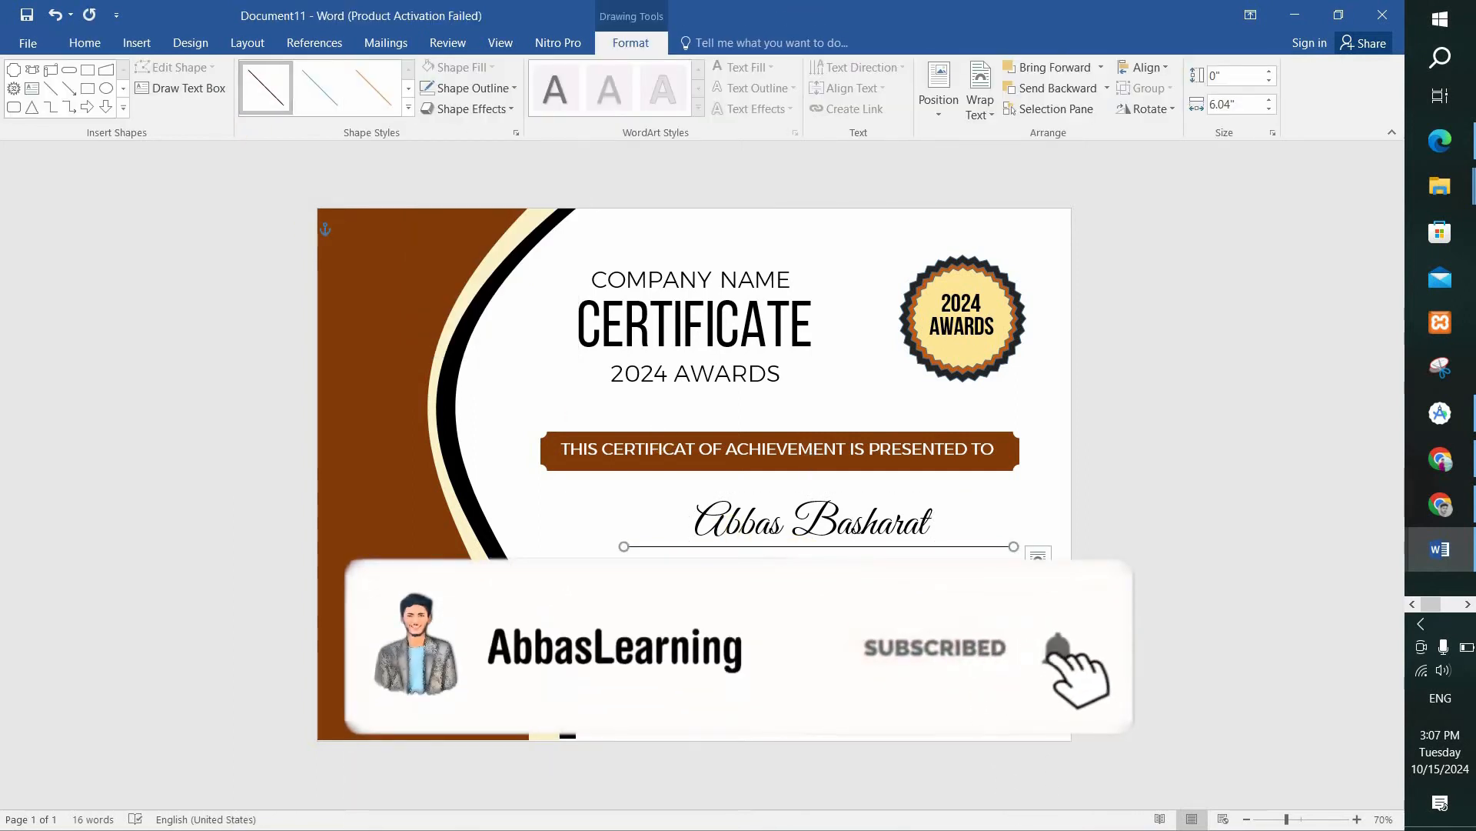
left_click(800, 572)
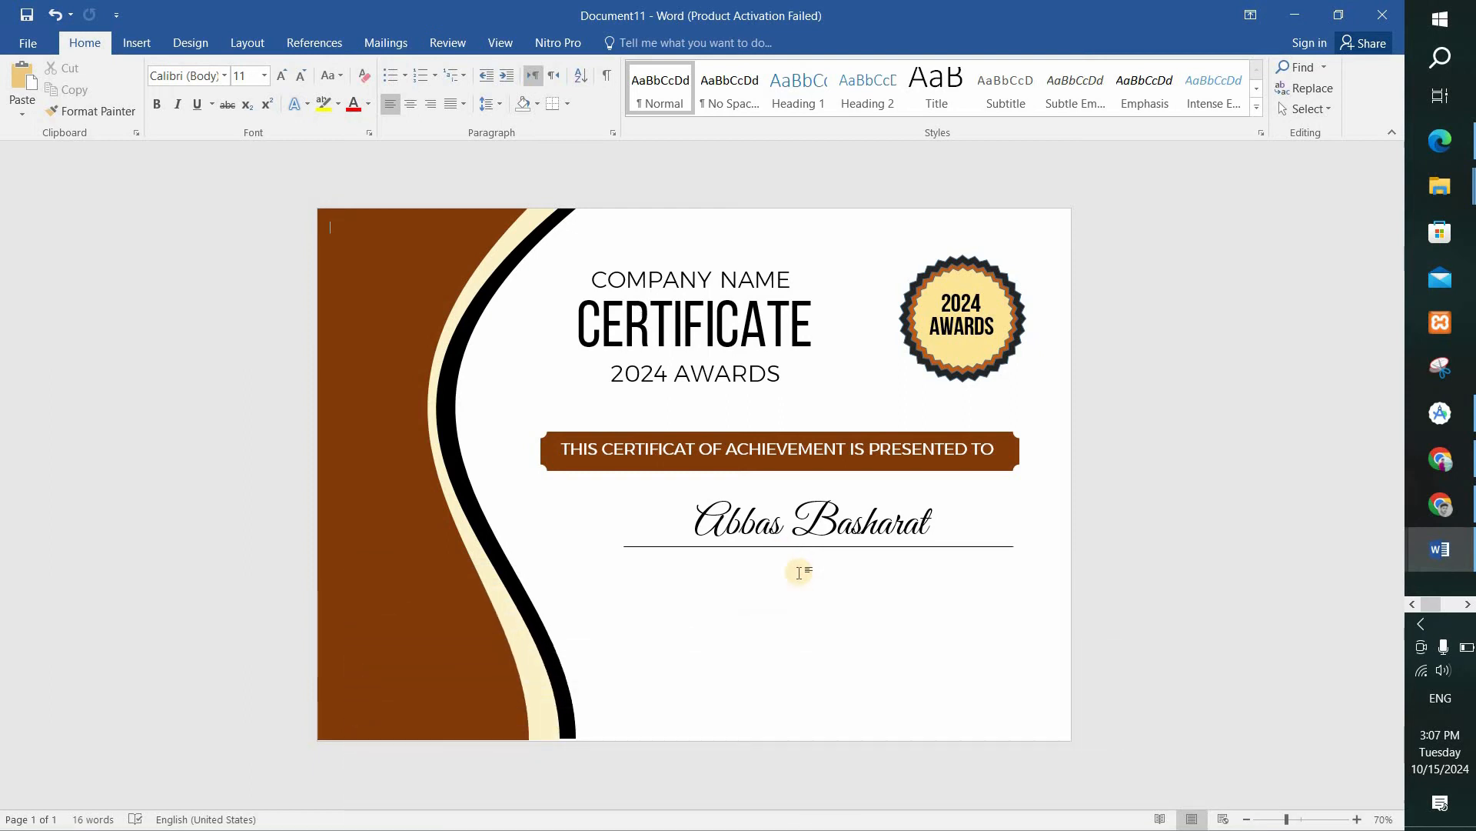
Draw a text box about 5.93" wide and 1.68" high just below the name line and remove its outline.
left_click(119, 42)
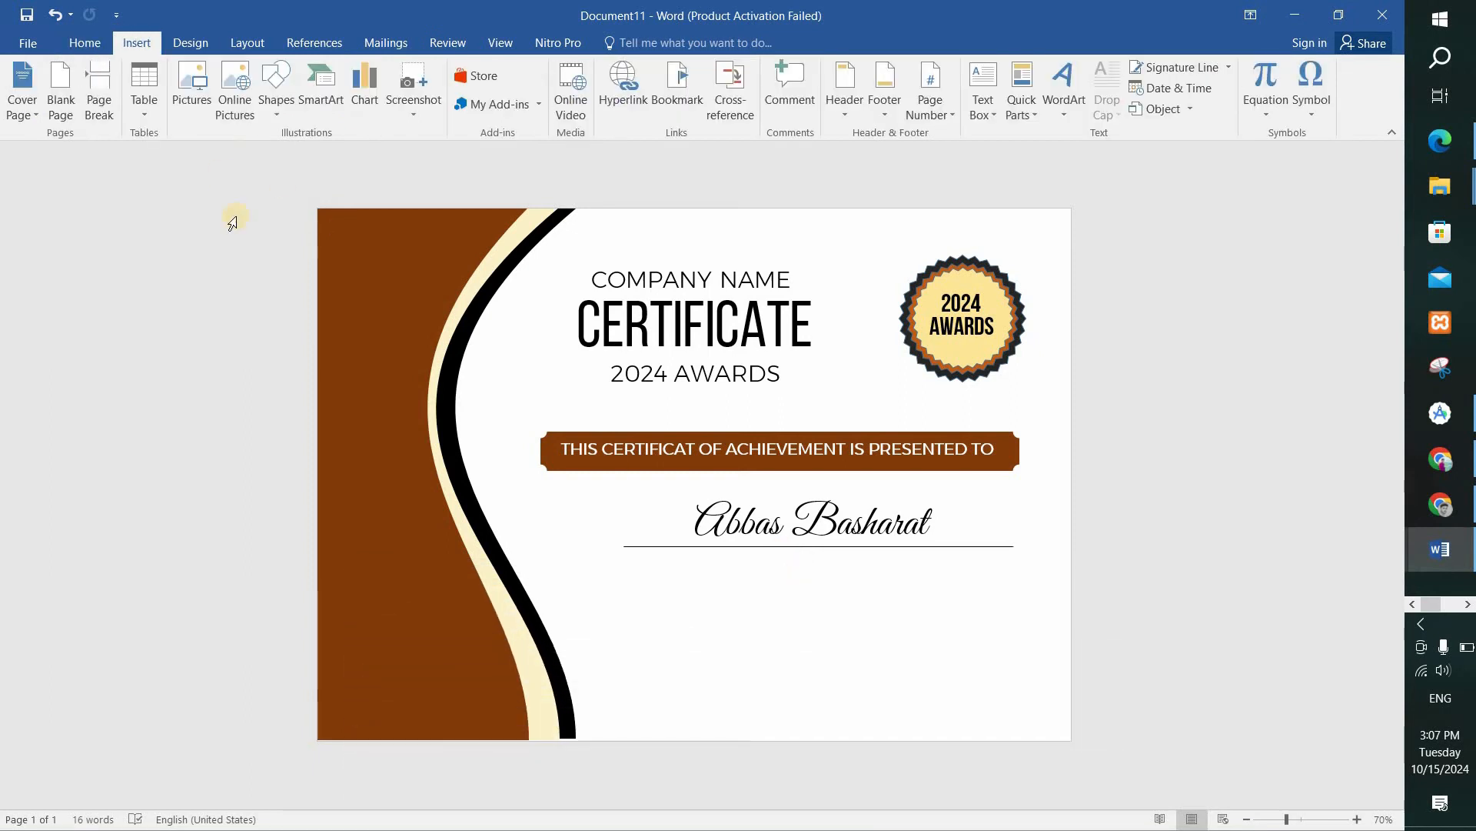
left_click(281, 94)
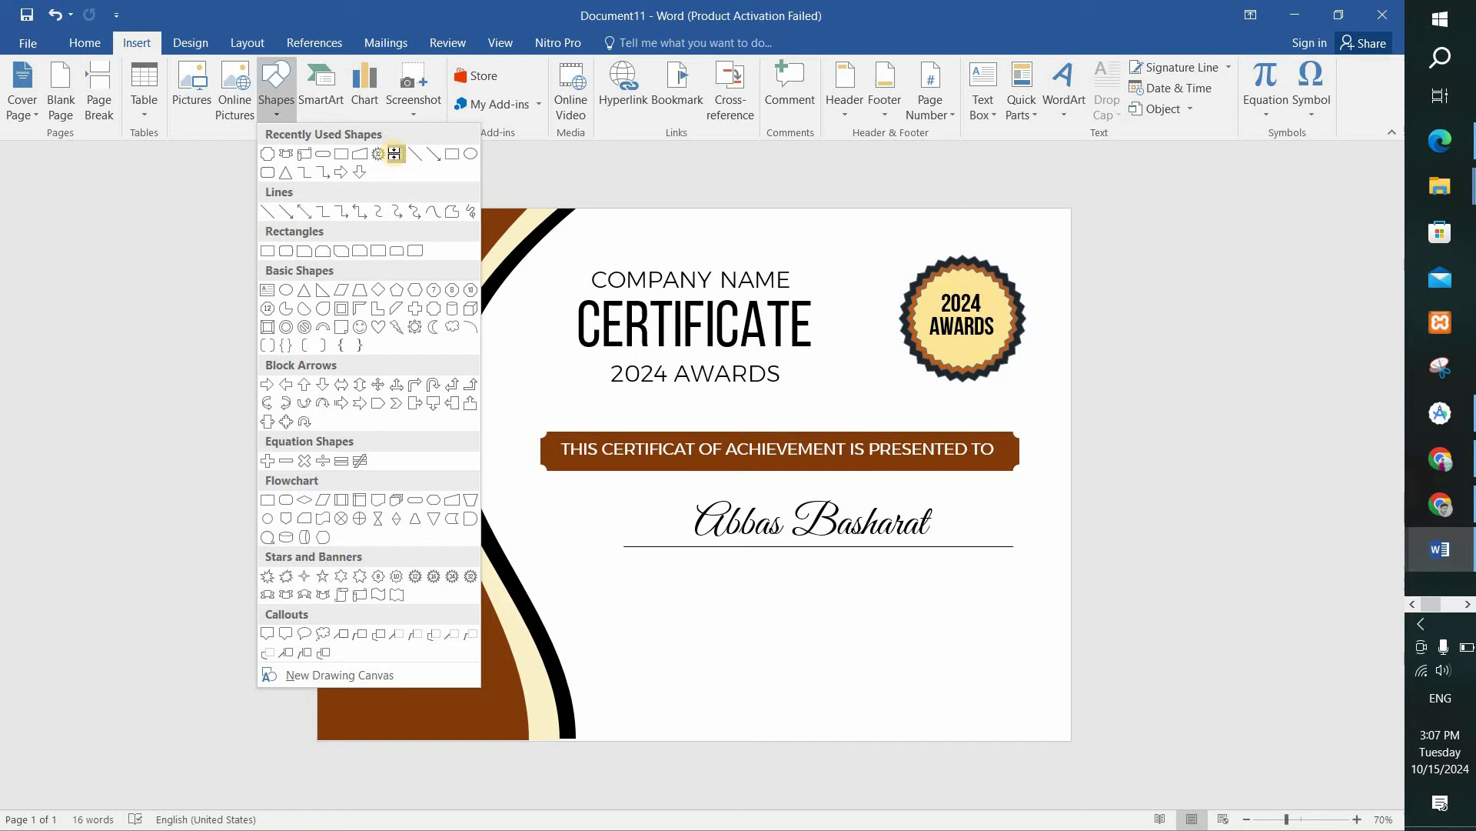
left_click(394, 154)
mouse_move(624, 547)
left_mouse_down()
mouse_move(650, 603)
mouse_move(1019, 669)
mouse_move(1008, 655)
left_mouse_up()
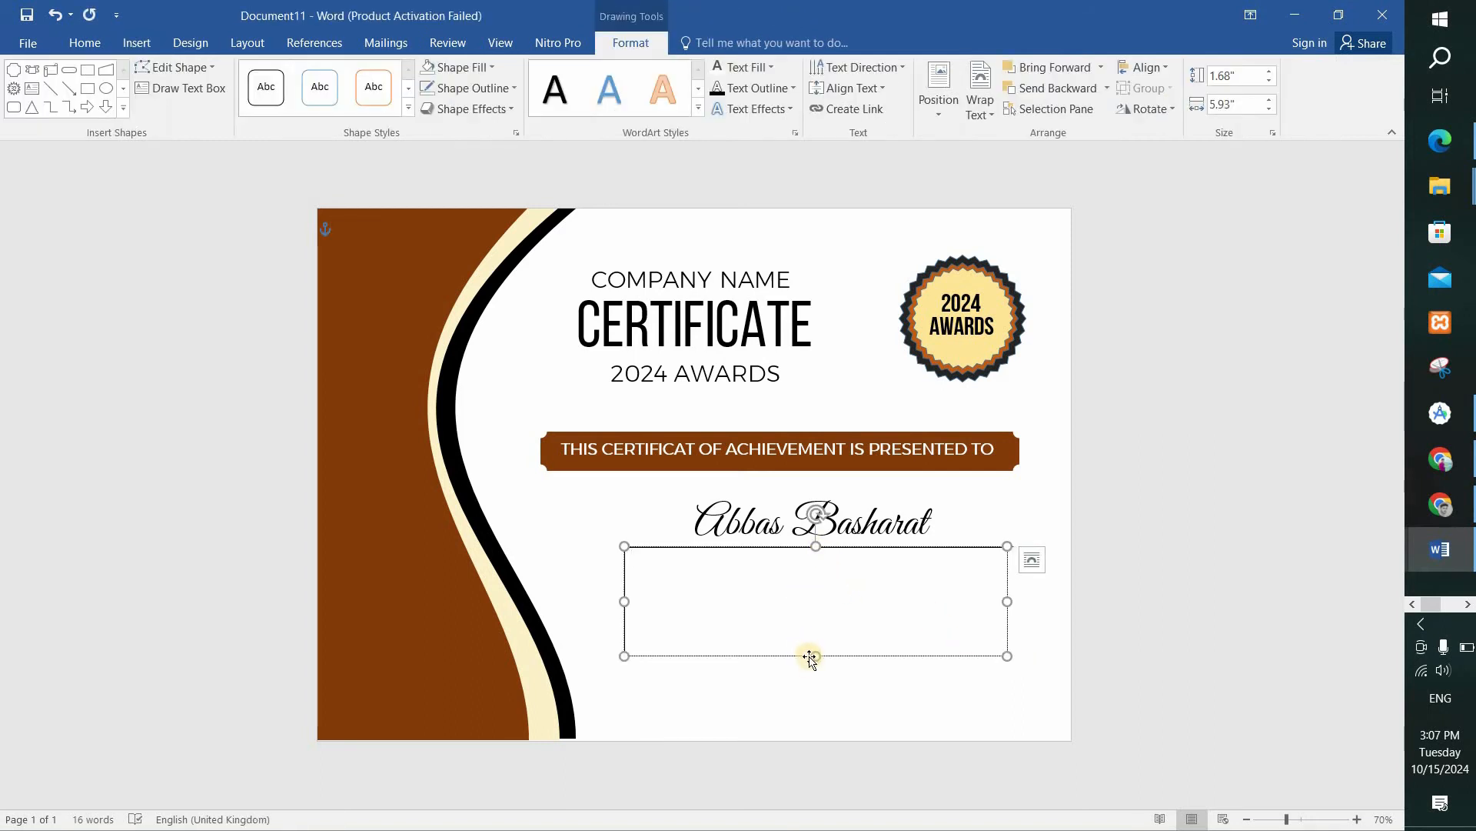
left_click_drag(809, 663, 809, 663)
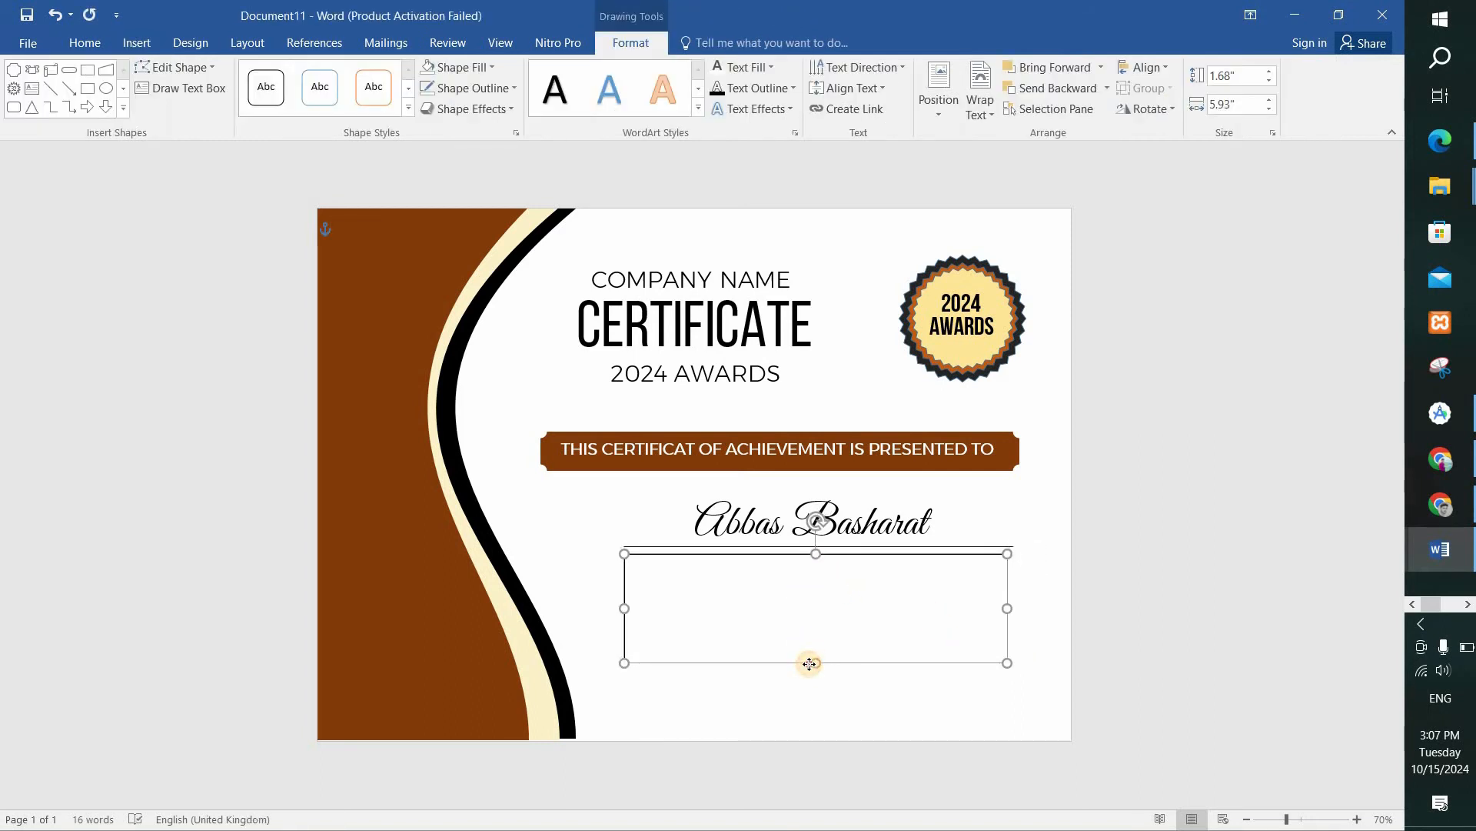
left_click(470, 87)
left_click(469, 252)
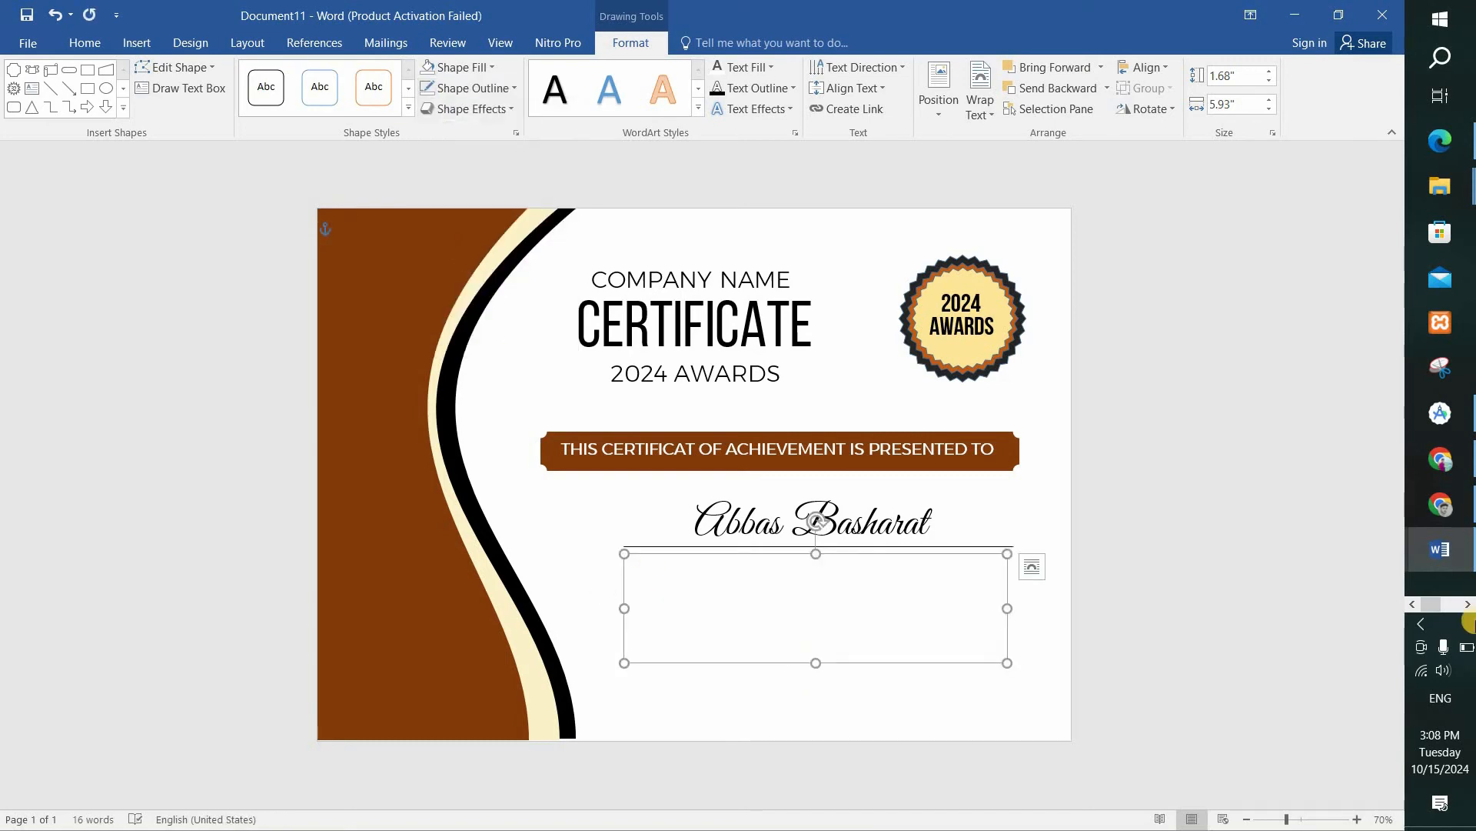
Copy the body text beginning "Video provides a powerful way" from Document1 into the text box below the name line.
left_click(1456, 568)
left_click(1295, 346)
left_click_drag(945, 374, 407, 315)
key("ctrl+c")
left_click(1440, 548)
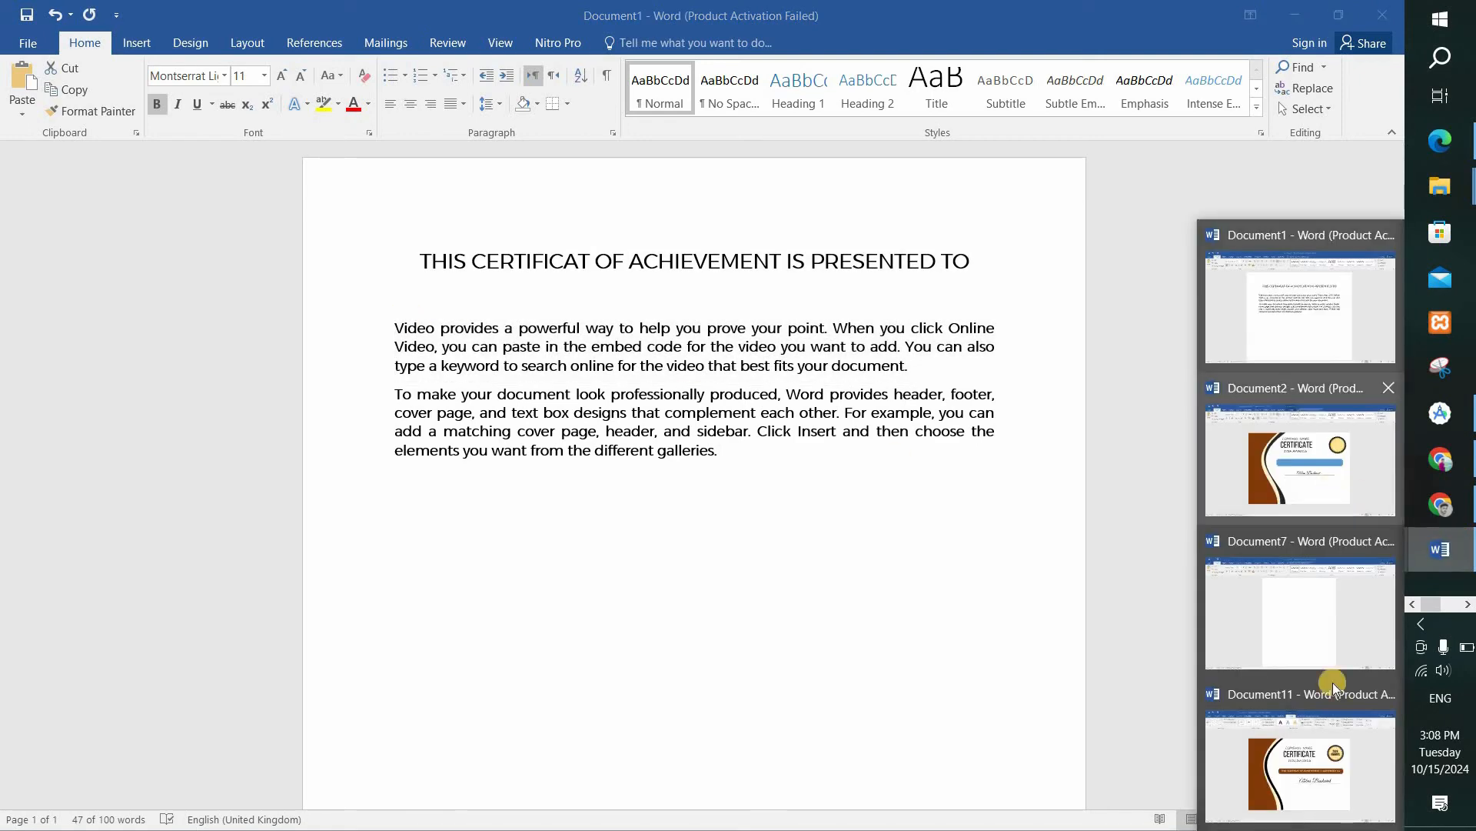
left_click(1317, 737)
left_click(729, 630)
key("ctrl+v")
key("ctrl+v")
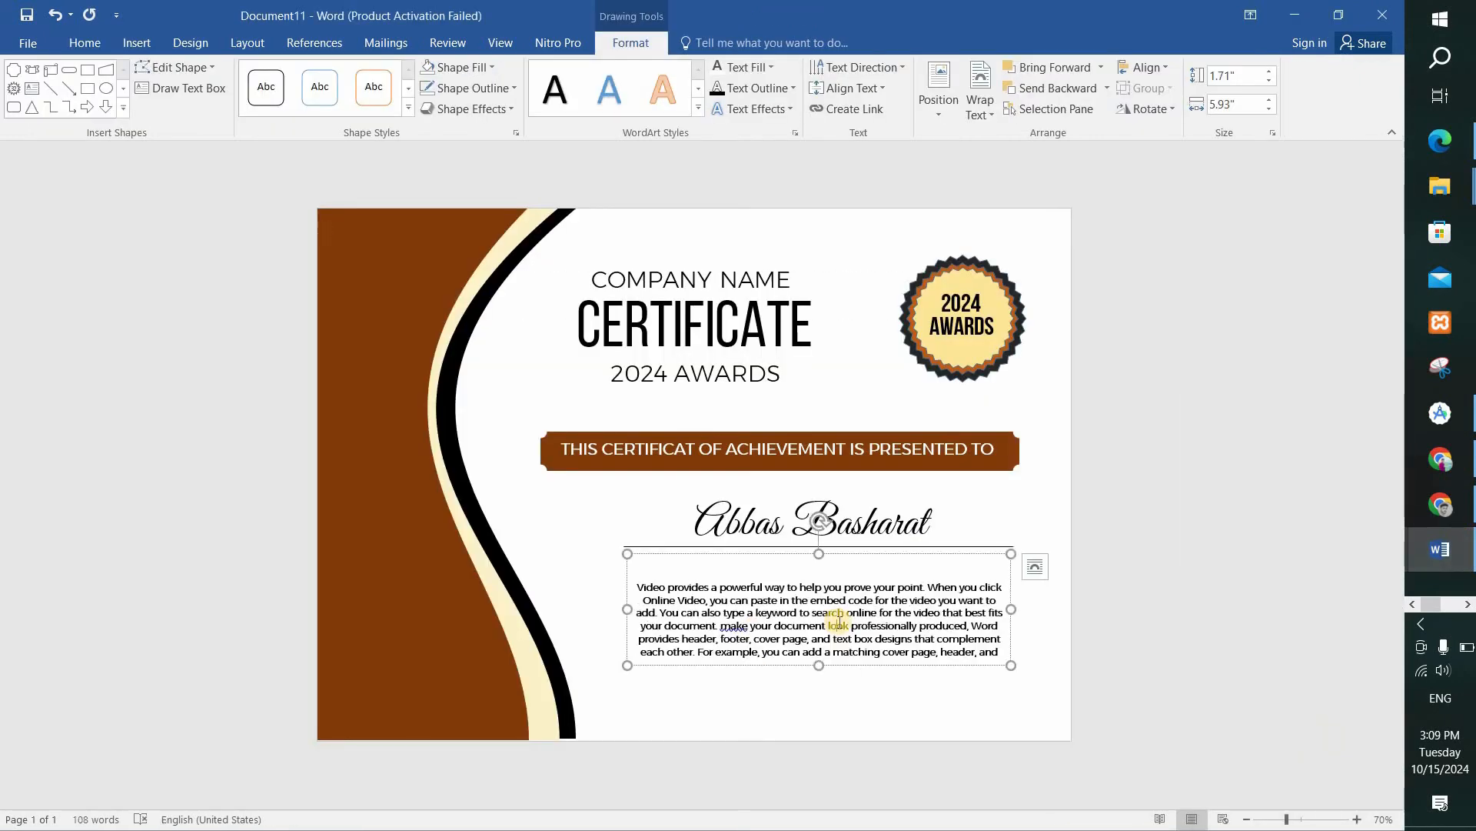
Extend the body text box upward to about 1.99" high and remove its fill.
left_click_drag(818, 555, 819, 535)
left_click(462, 67)
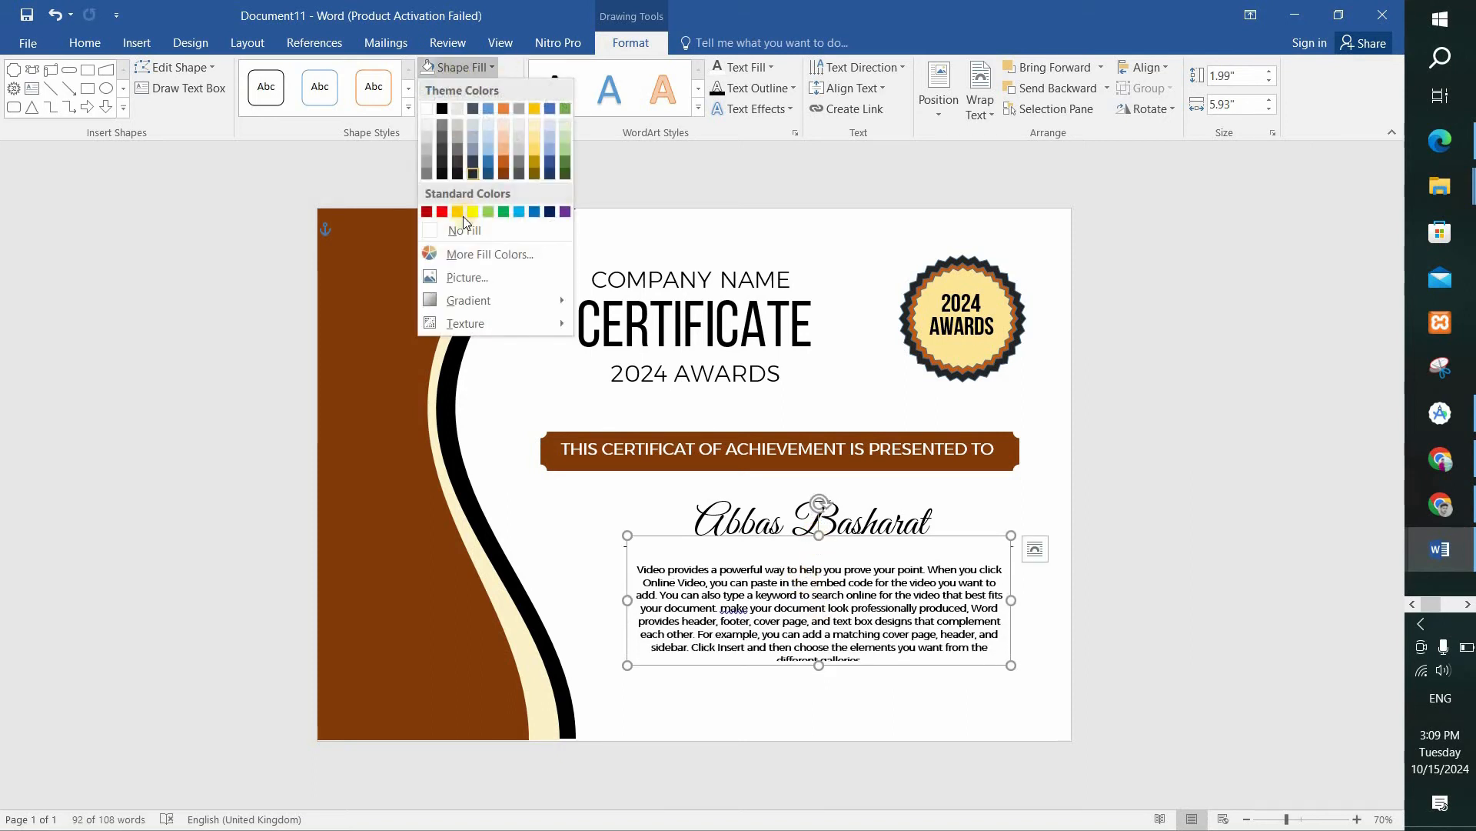
left_click(462, 228)
left_click(816, 577)
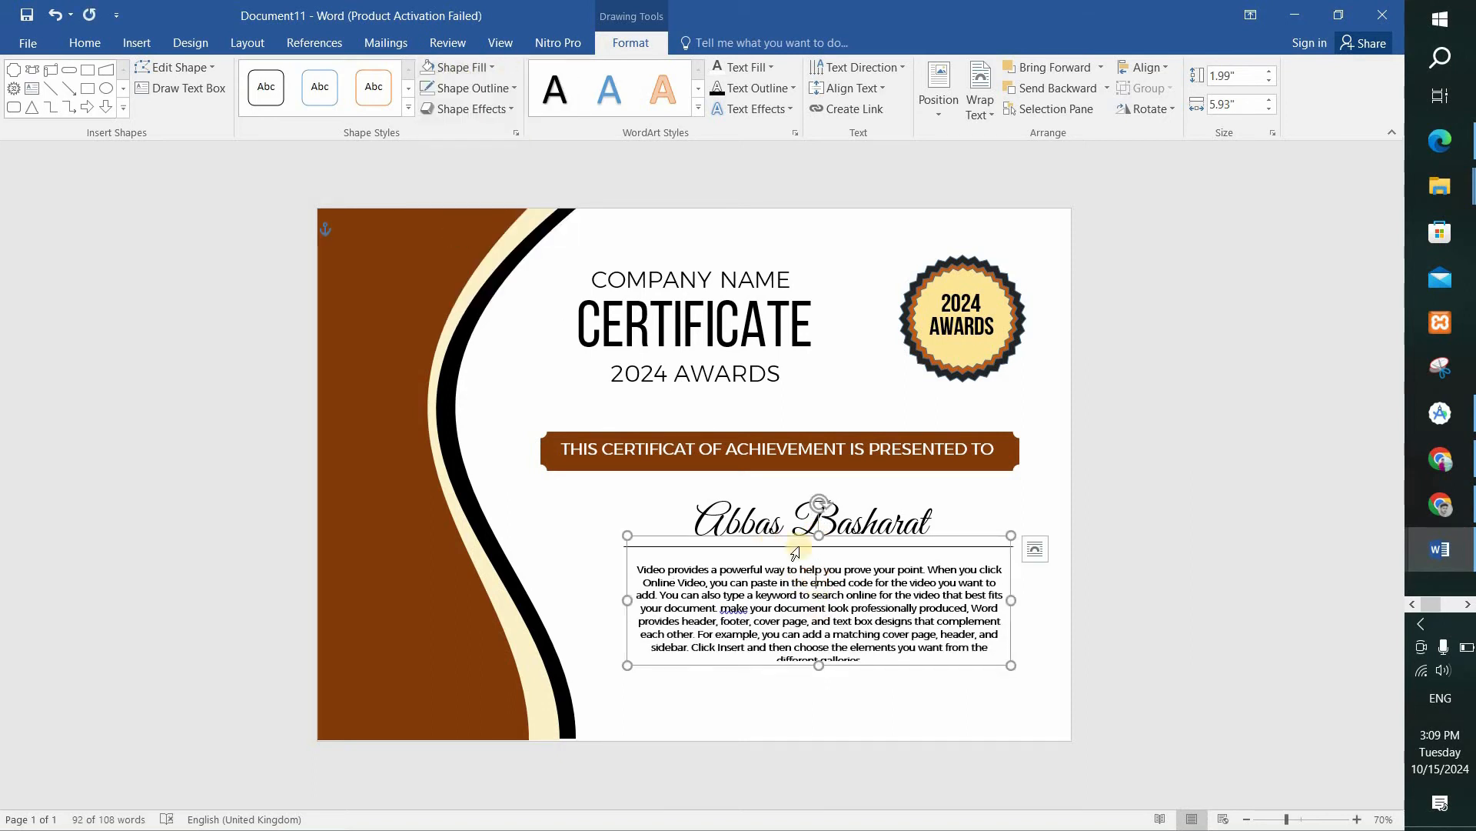
left_click(830, 590)
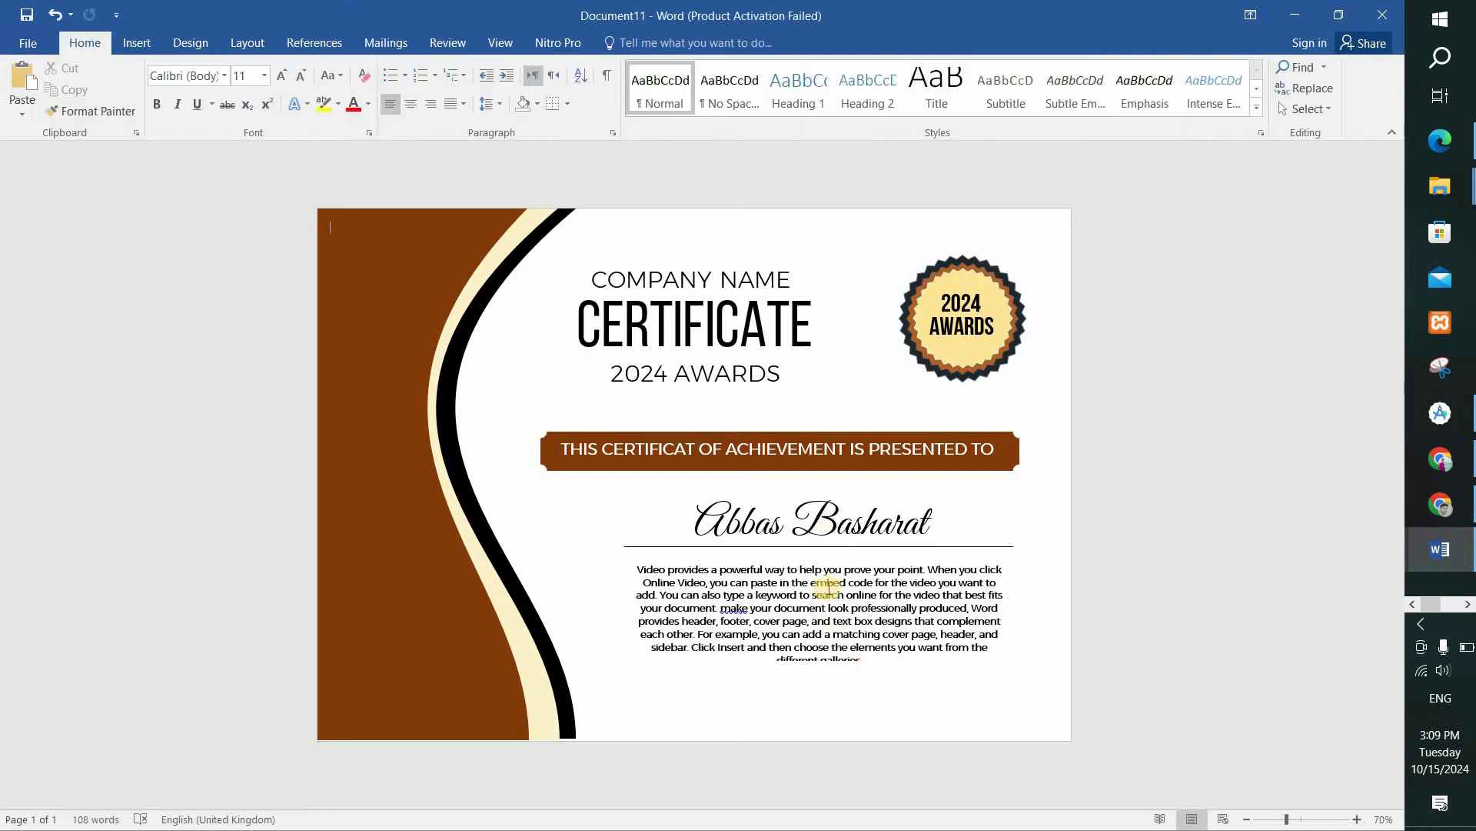
Delete the body text after "text box designs that complement" and shorten its box to about 1.61" high.
left_click_drag(775, 655, 986, 633)
key("Delete")
left_click_drag(865, 649, 646, 635)
key("Delete")
left_click_drag(821, 669, 811, 638)
left_click(1043, 600)
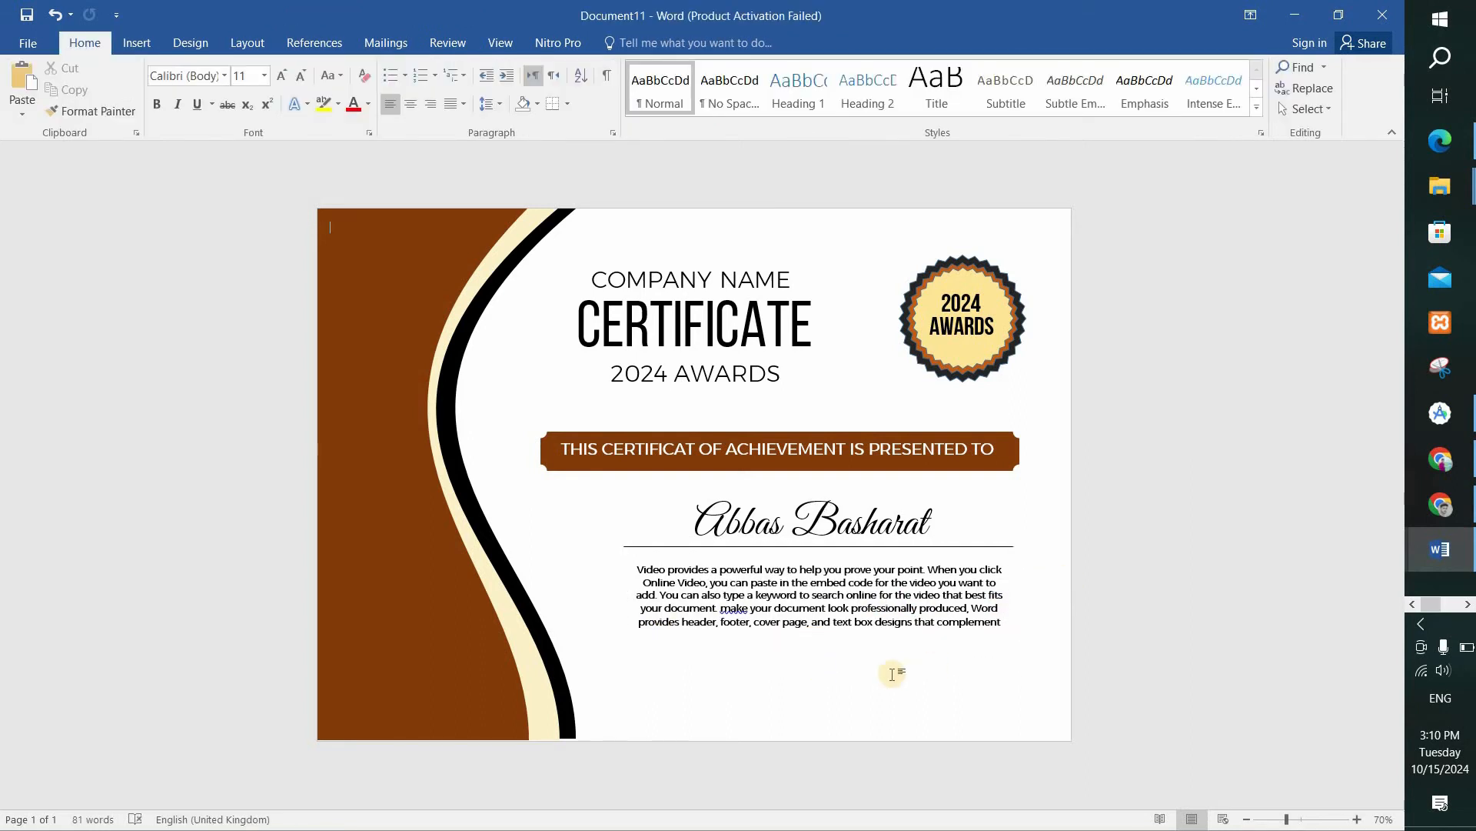
Correct the flagged word "make" in the body text to the suggested "Make".
left_click(733, 608)
right_click(733, 609)
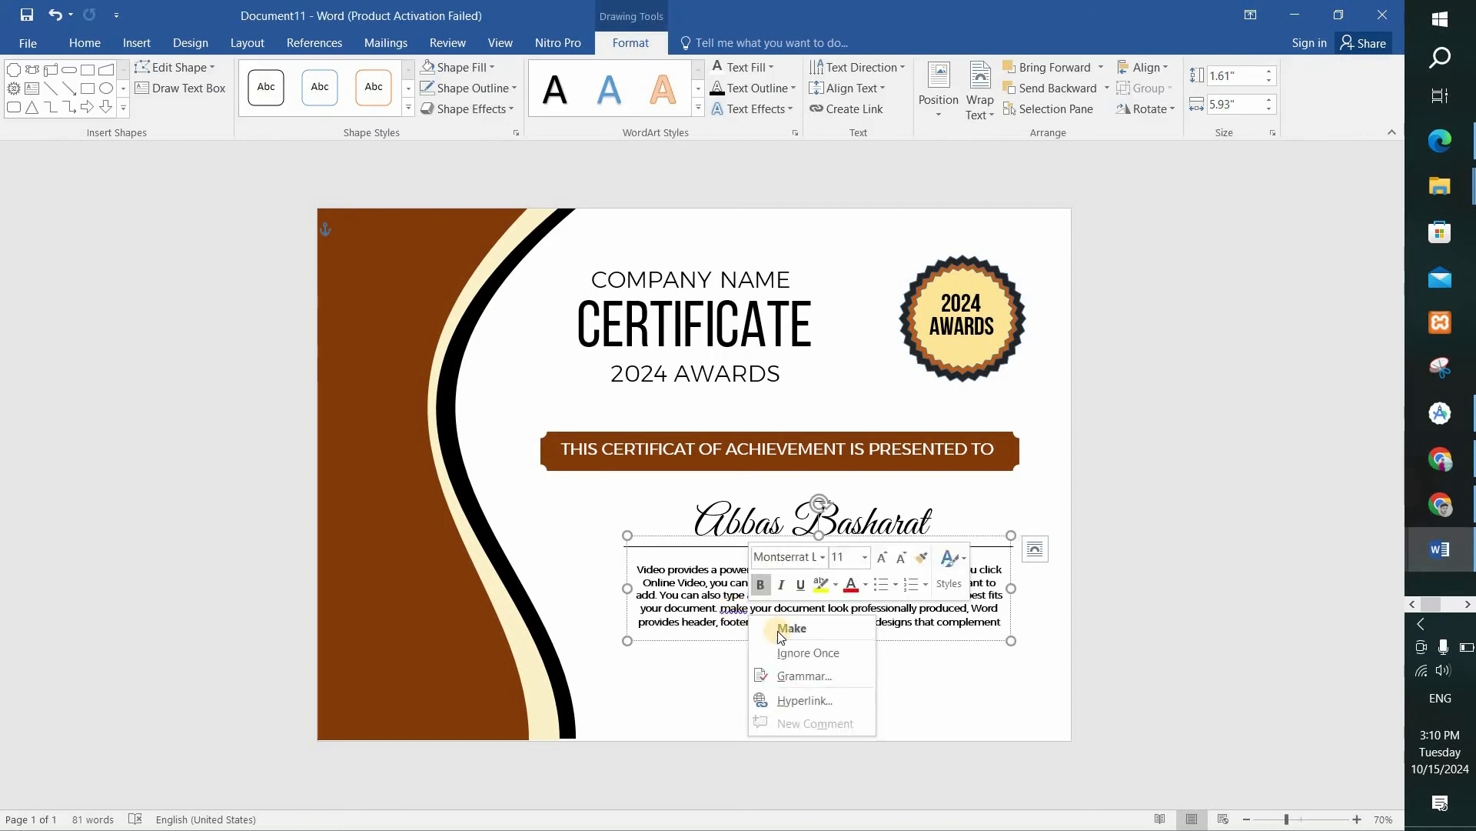
left_click(781, 627)
left_click(813, 672)
Draw a horizontal signature line about 1.79" long below the left part of the body text.
left_click(139, 43)
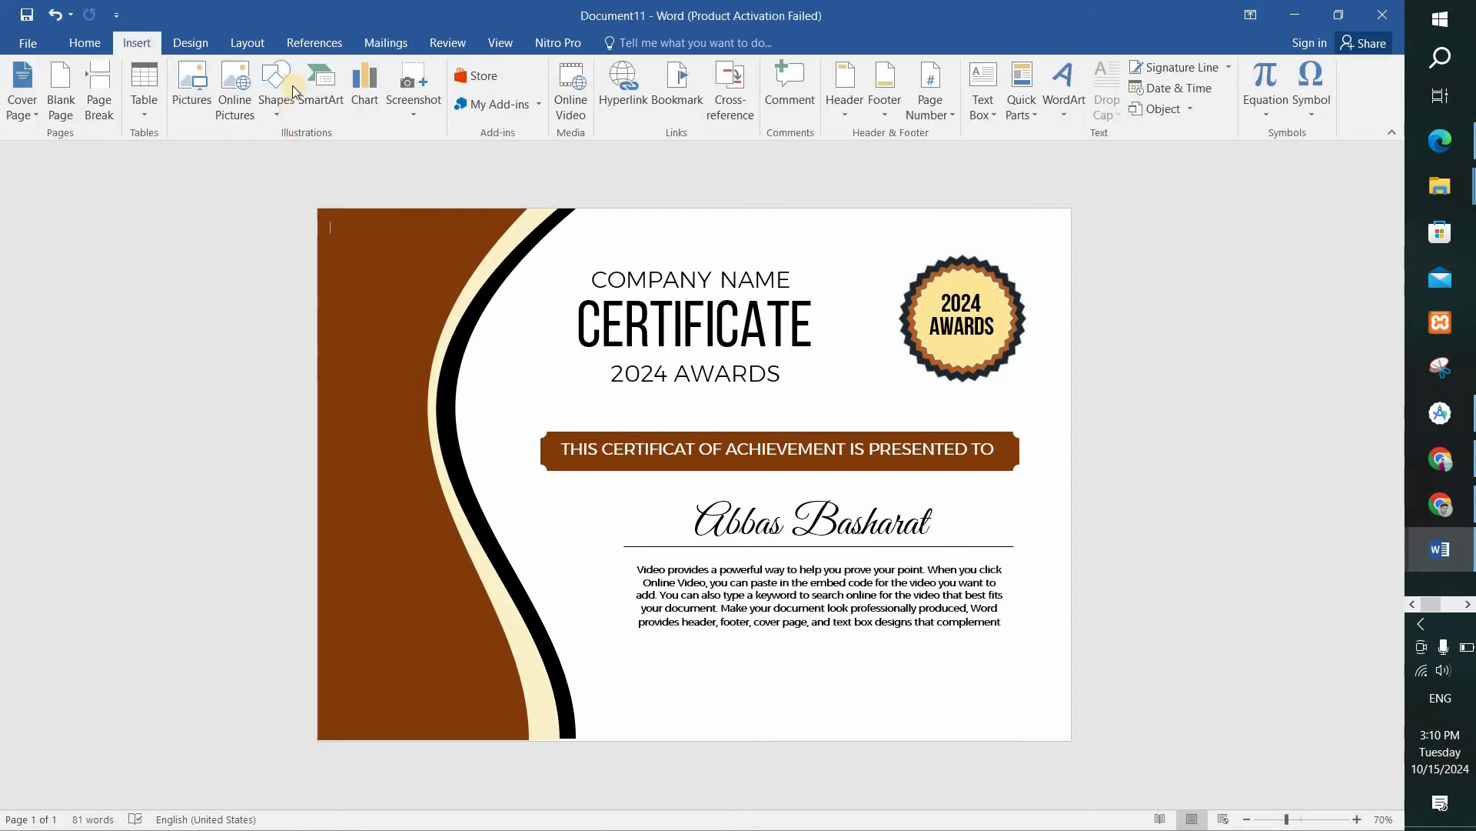
left_click(276, 87)
left_click(266, 217)
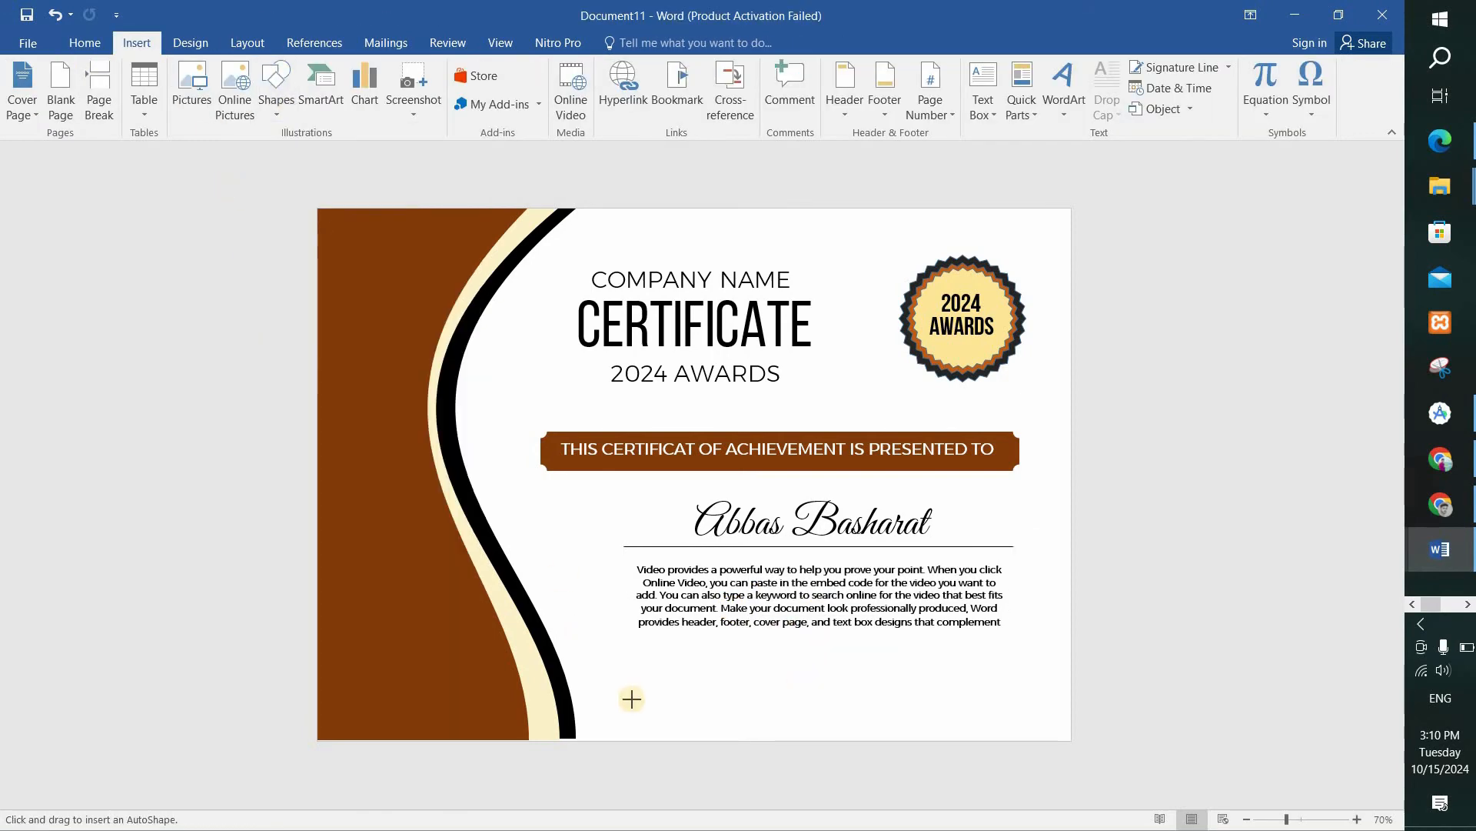
left_click_drag(619, 695, 734, 694)
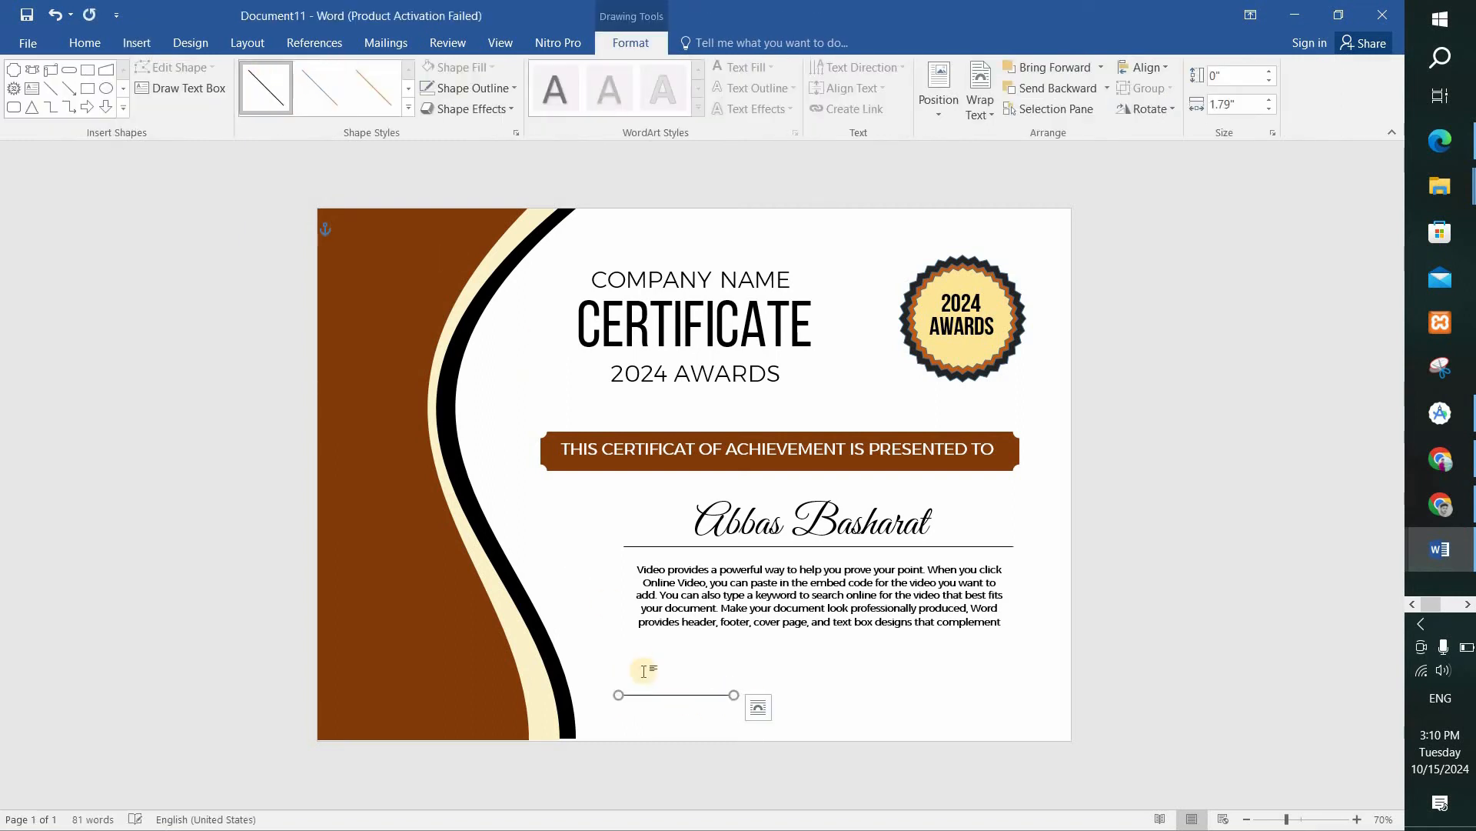
Add a text box about 1.02" wide and 0.37" high below the signature line, containing "DATE" in uppercase.
left_click(181, 88)
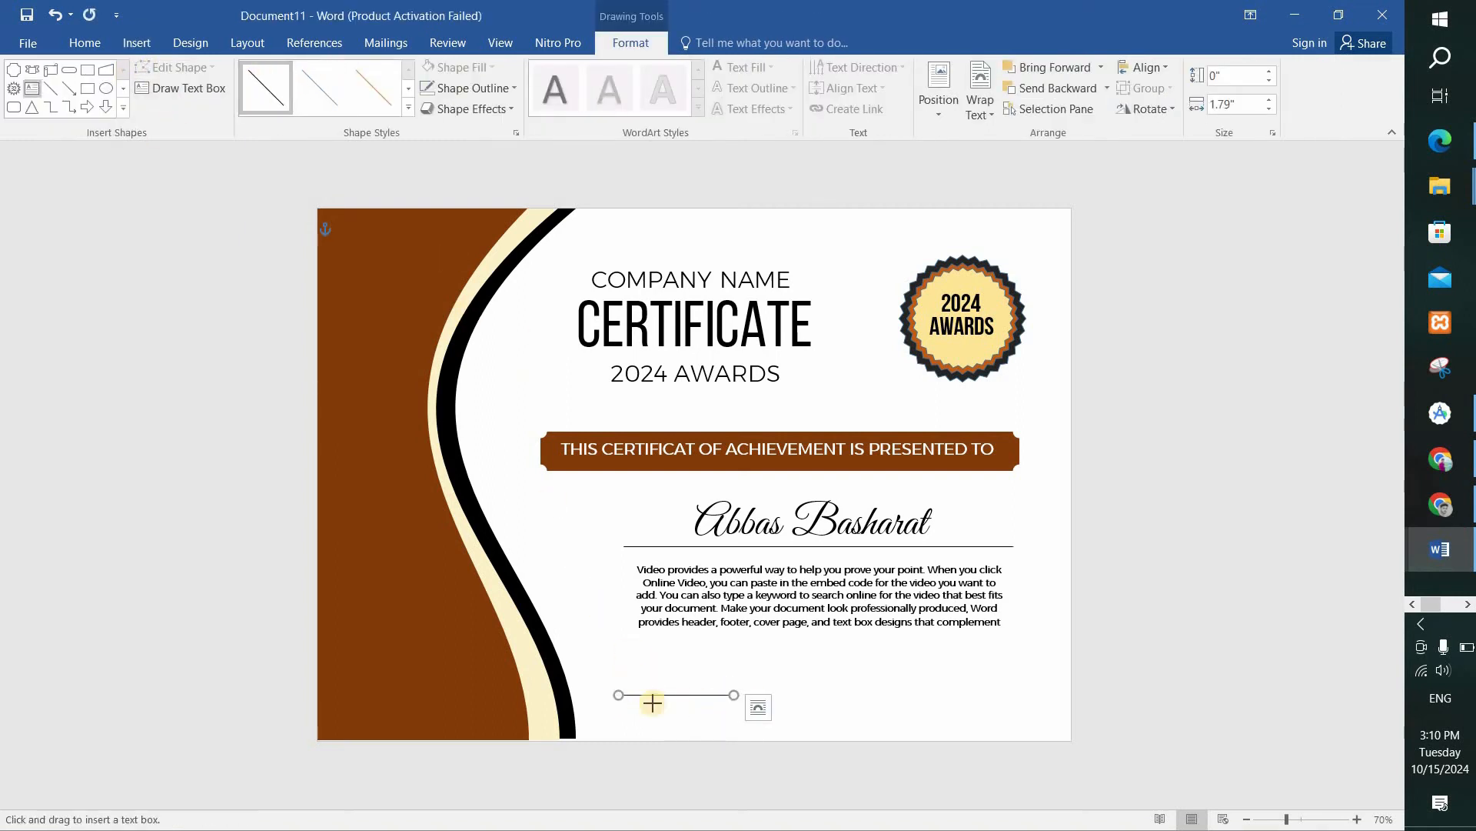
left_click_drag(637, 702, 702, 726)
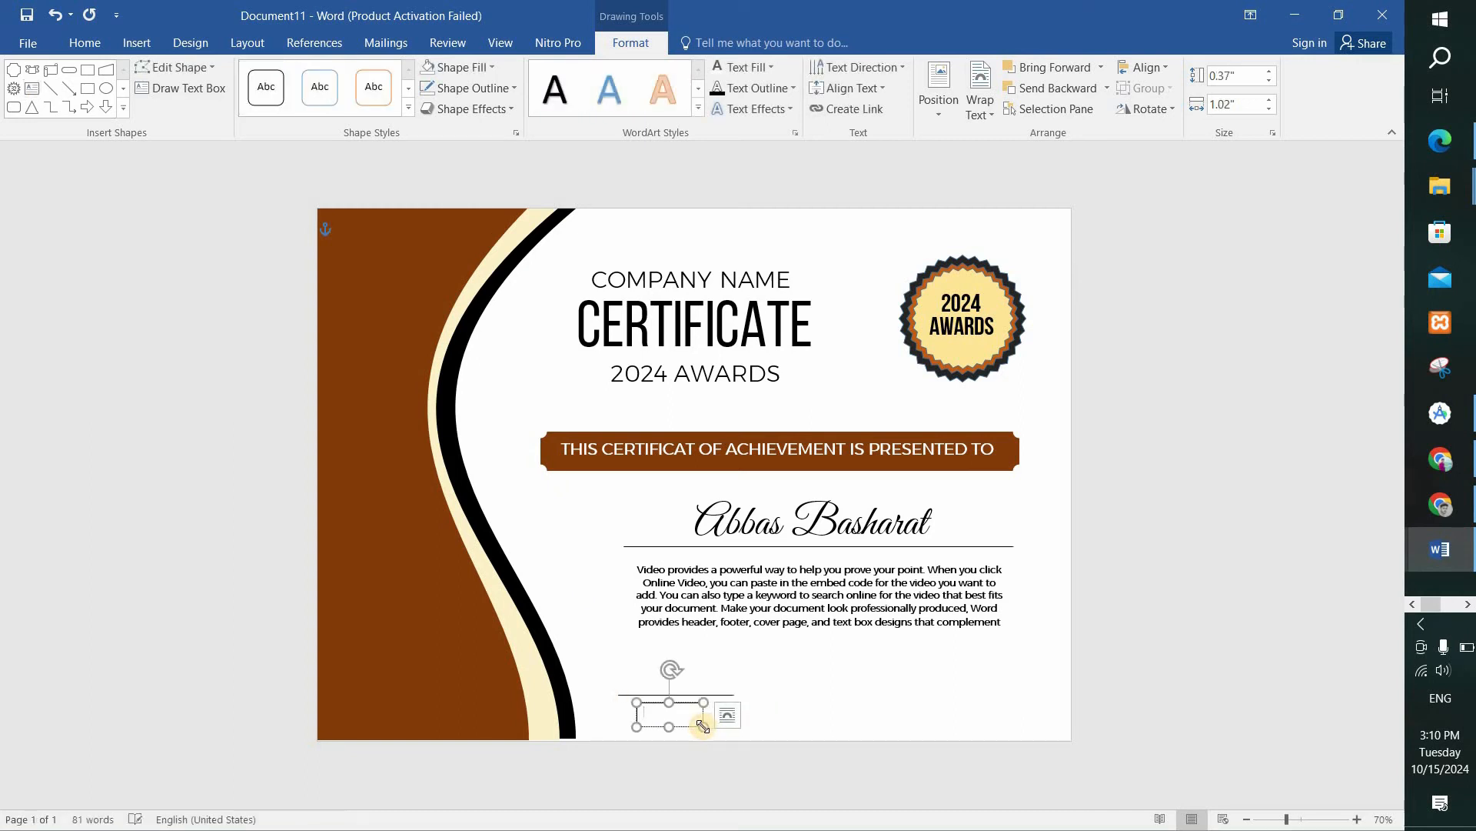
type("date")
key("ctrl+a")
left_click(86, 42)
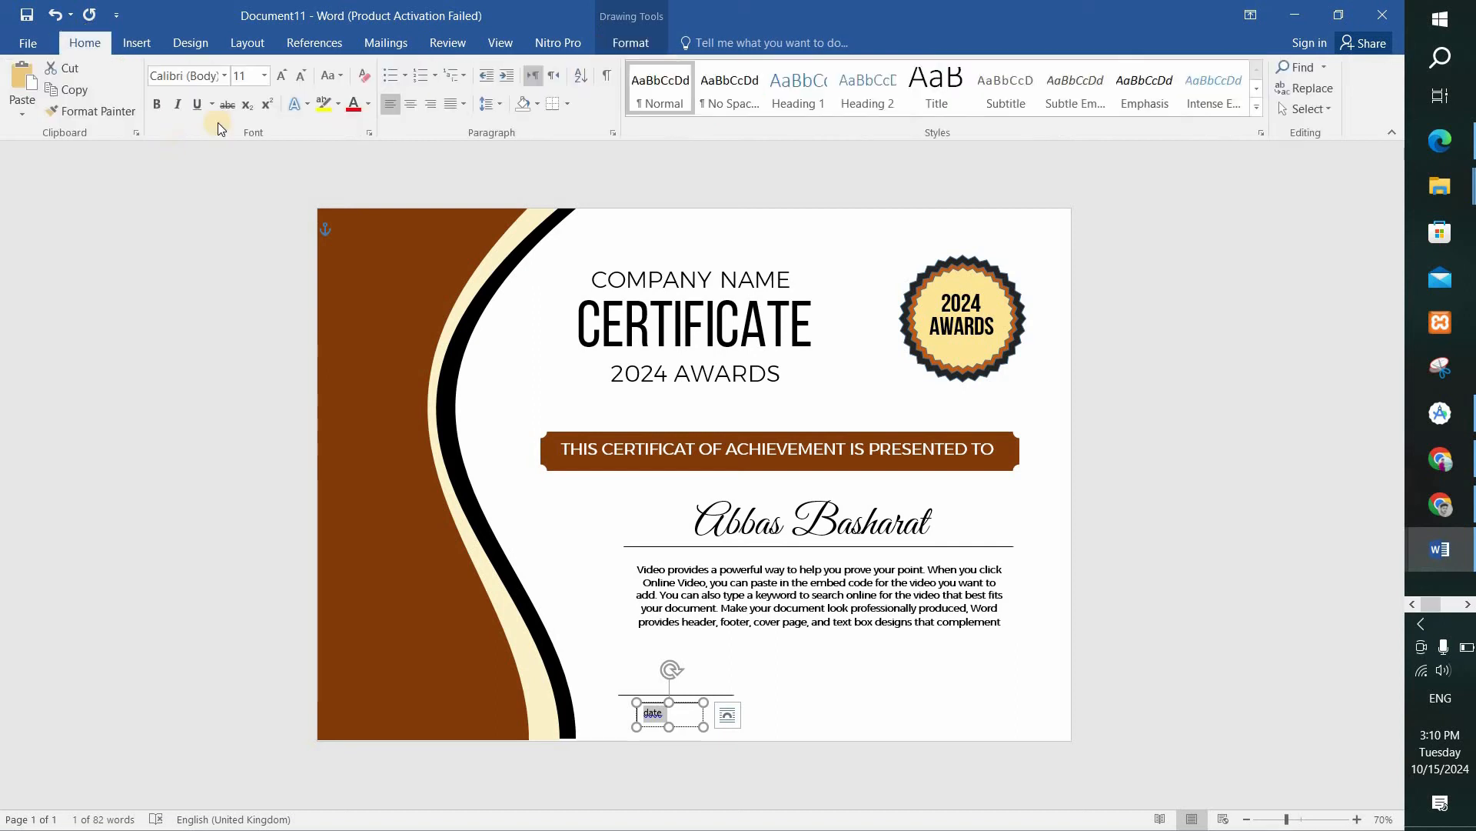
left_click(331, 74)
left_click(376, 144)
Format the "DATE" label in the Bebas Neue font at size 20.
left_click(198, 77)
type("B")
key("Return")
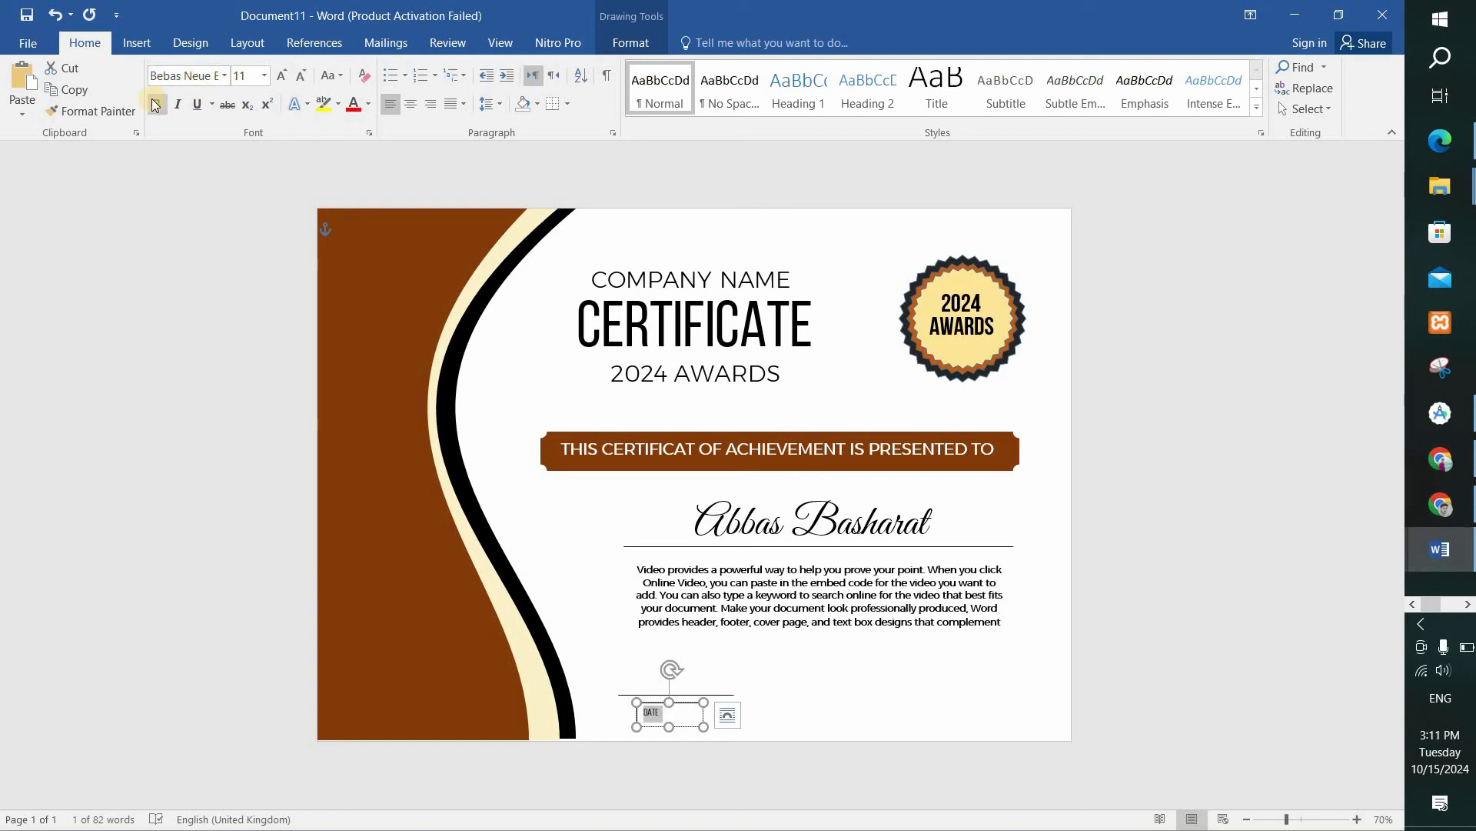
left_click(156, 106)
left_click(264, 76)
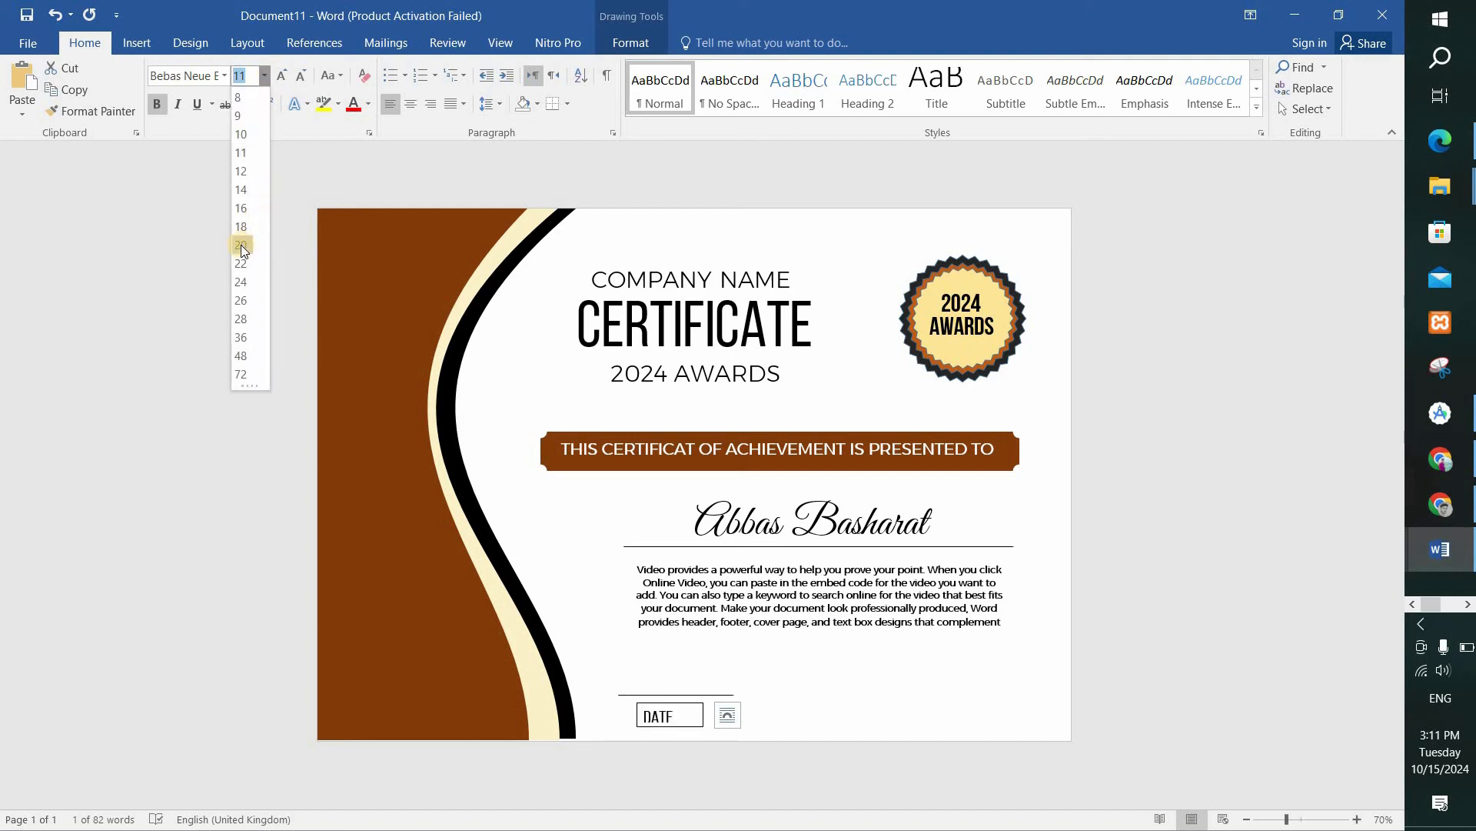
left_click(241, 244)
left_click(191, 77)
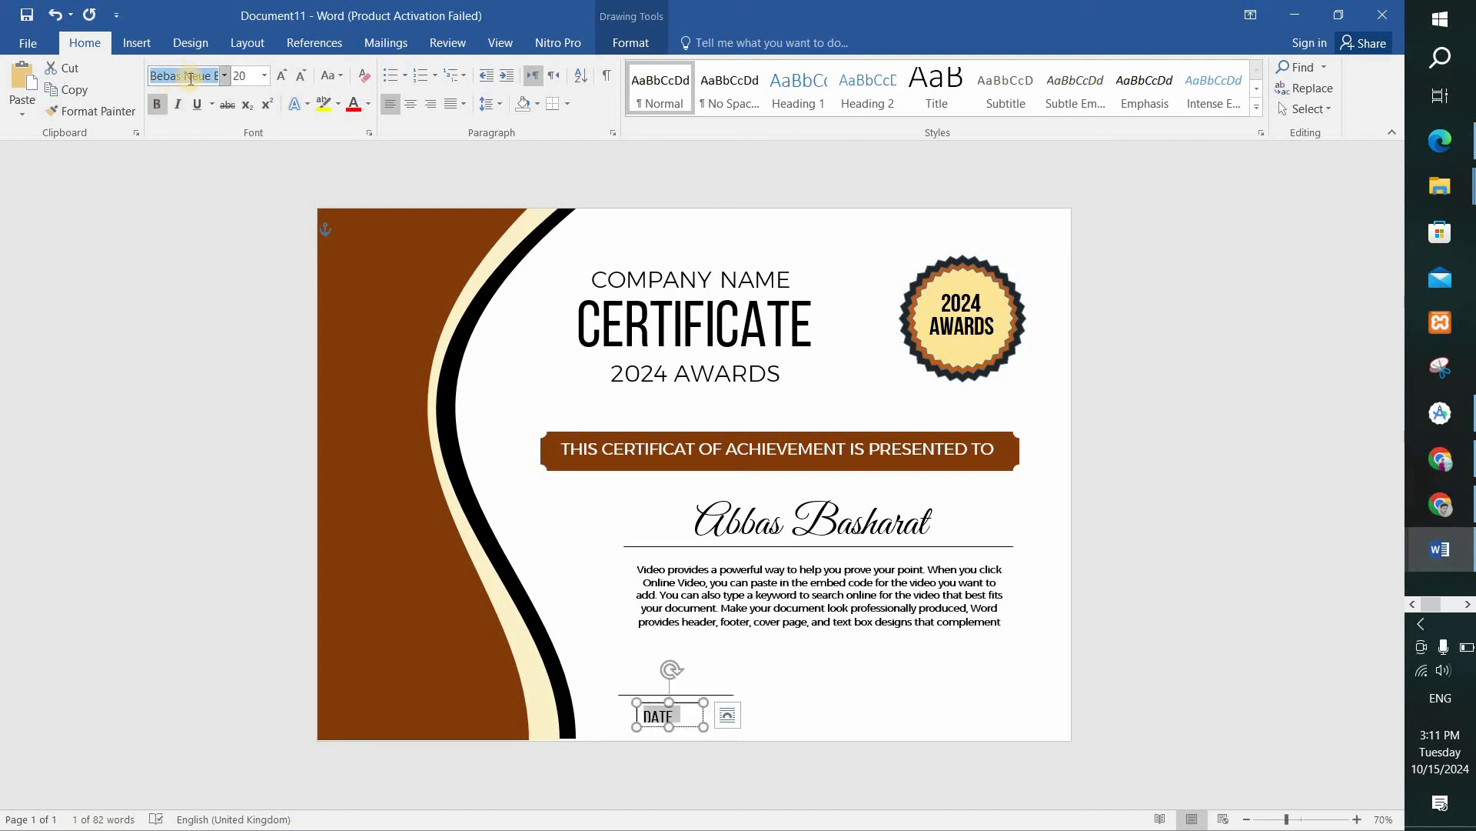
left_click(504, 258)
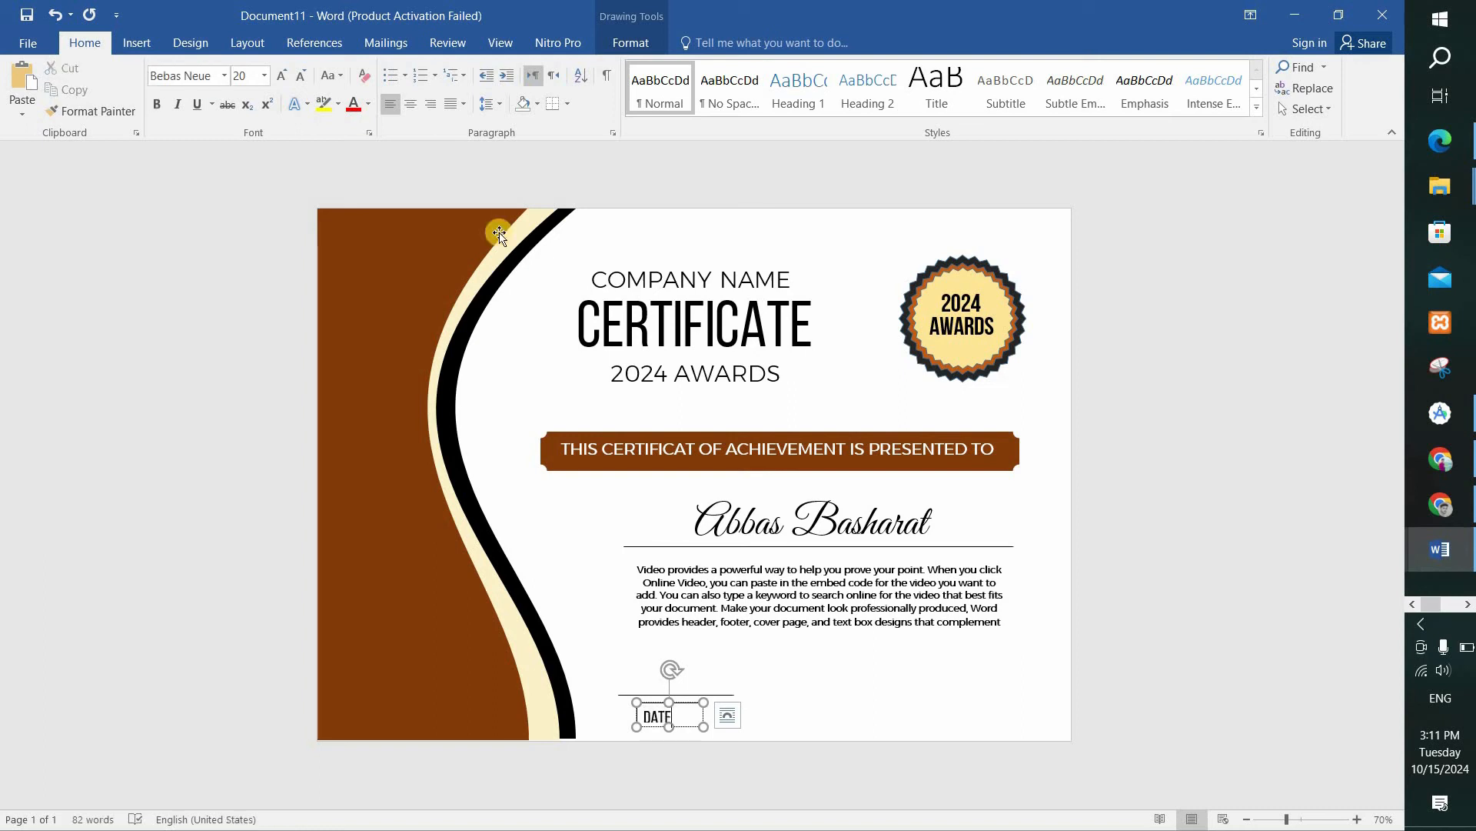
Remove the outline and fill from the "DATE" text box.
left_click(637, 43)
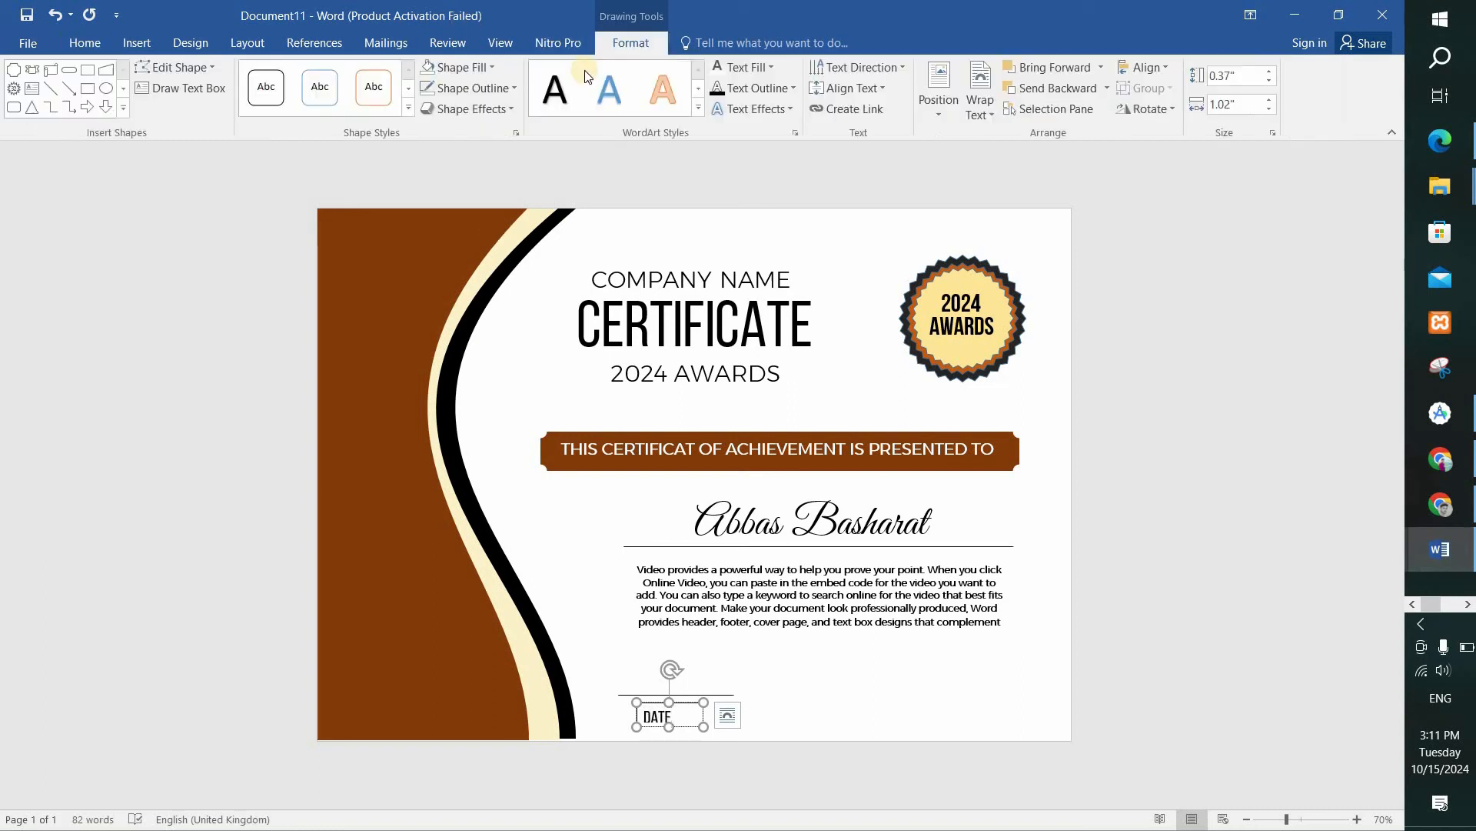
left_click(466, 89)
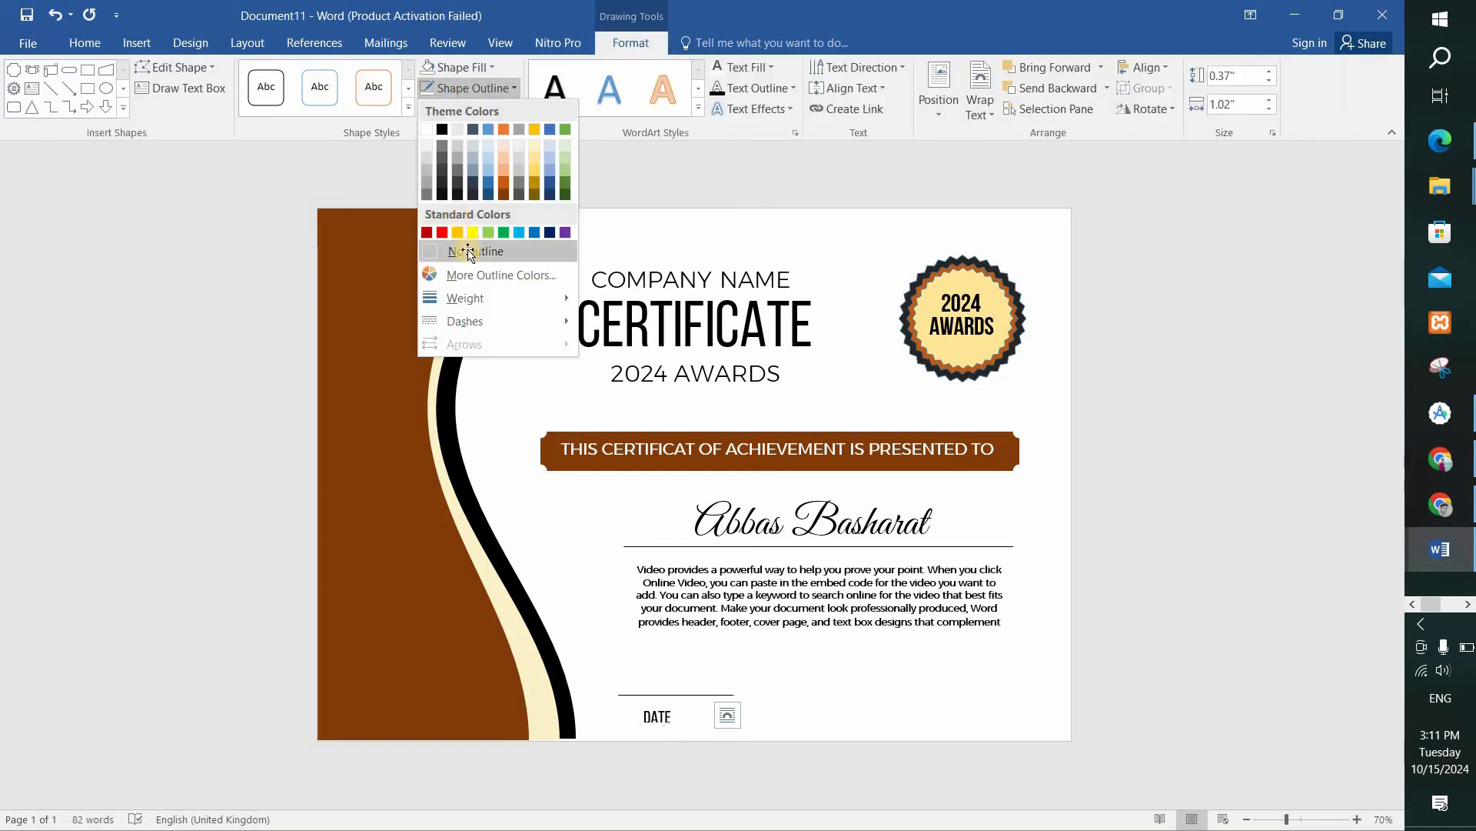
left_click(471, 251)
left_click(468, 66)
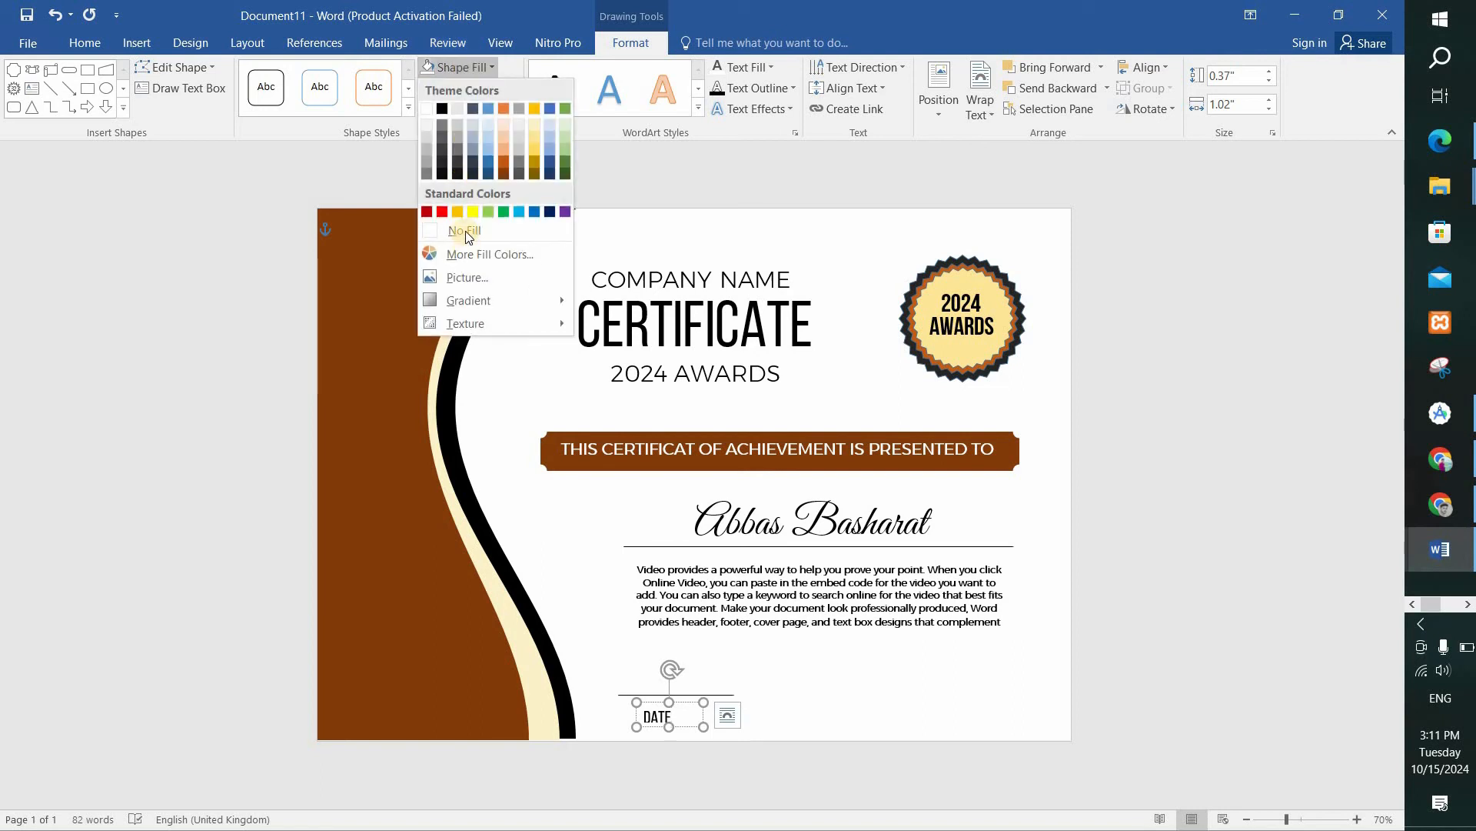
left_click(464, 230)
left_click(821, 680)
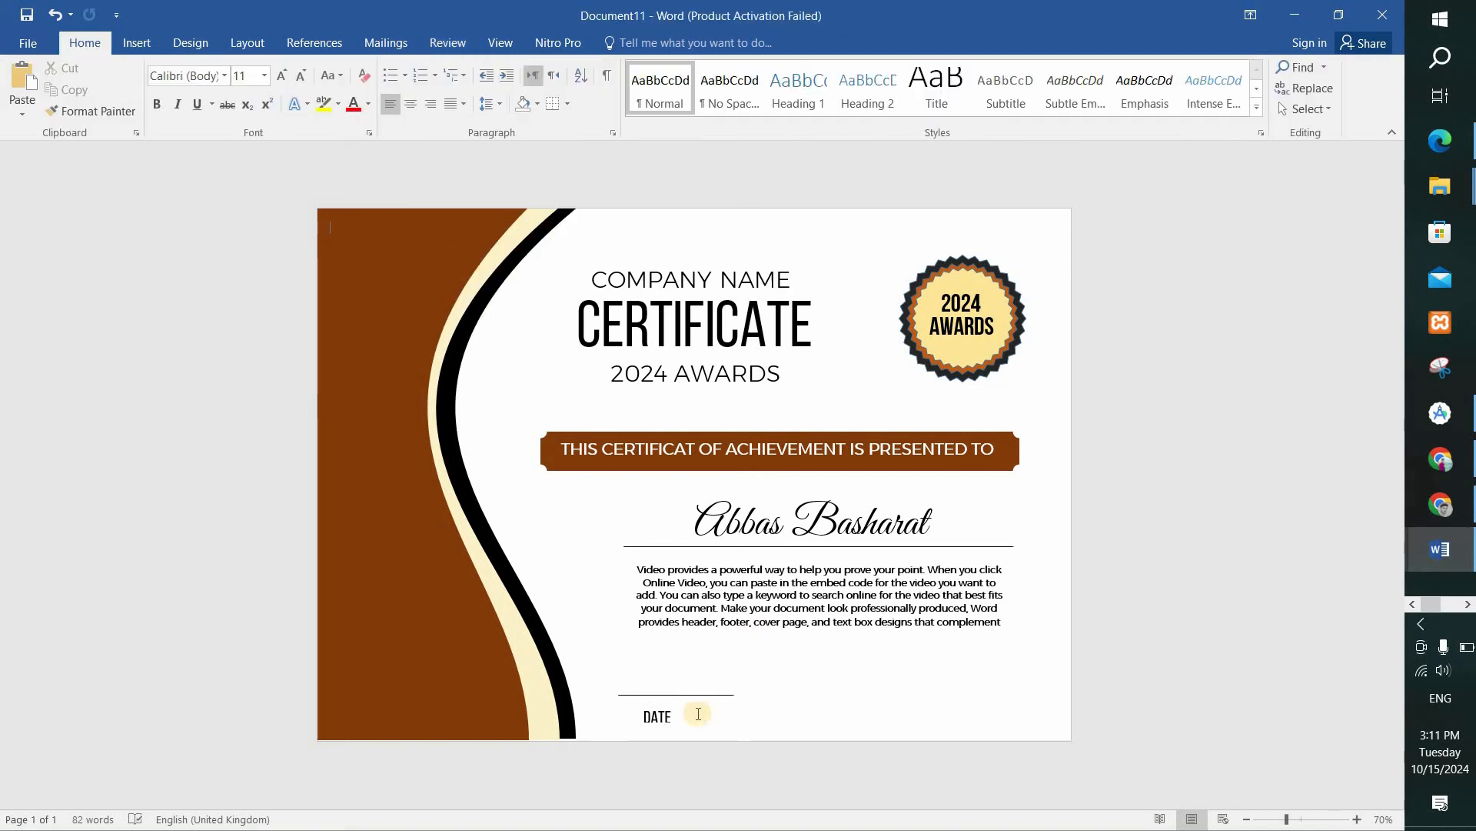
Move the "DATE" label so it sits centred just beneath the signature line.
left_click(659, 708)
left_click_drag(659, 708, 677, 700)
left_click(875, 696)
Add a text box about 1.67" wide and 0.25" high above the signature line, containing "2024\15\10".
left_click(137, 42)
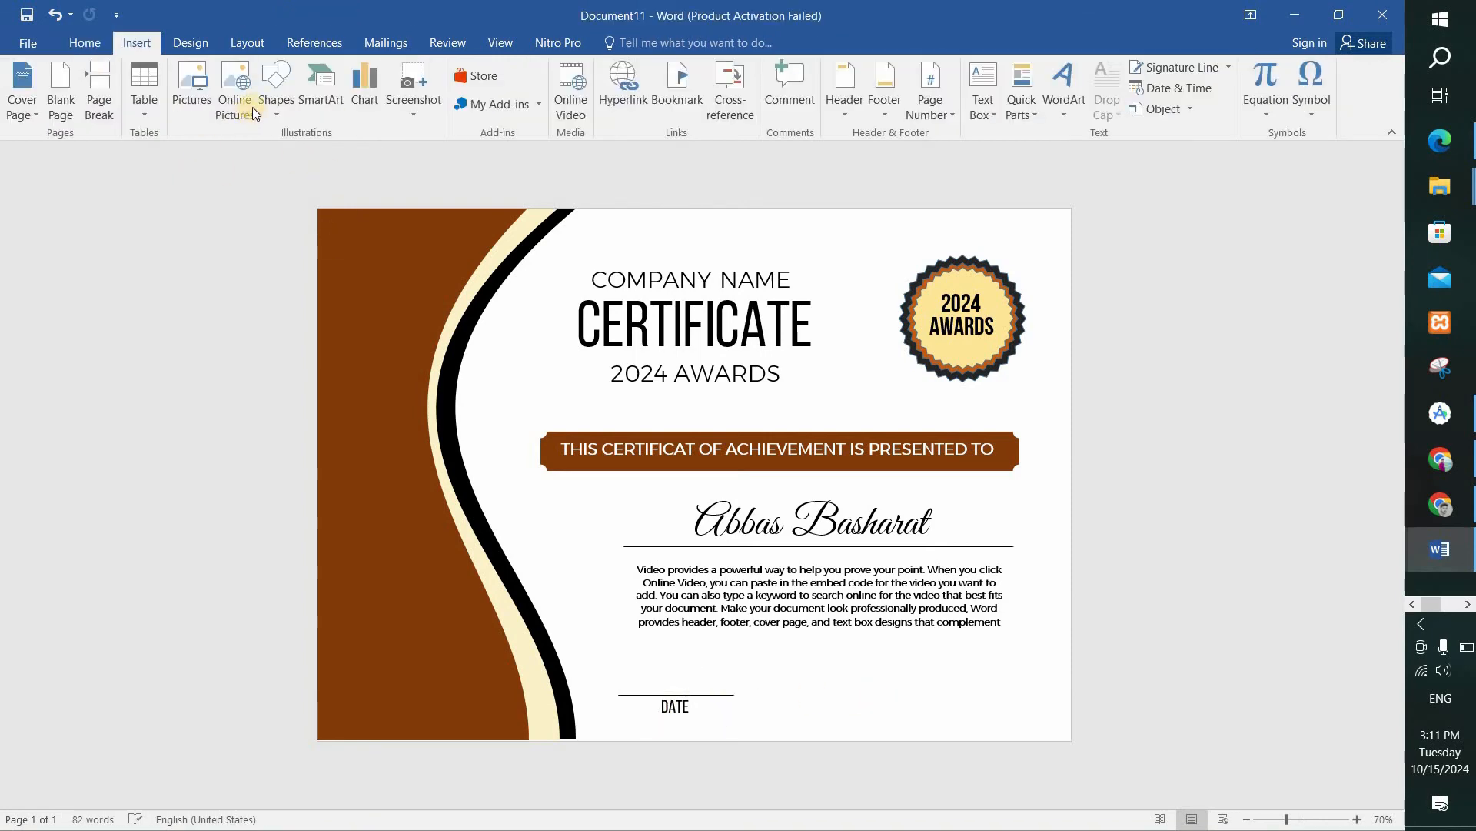
left_click(276, 91)
left_click(396, 155)
left_click_drag(632, 675, 740, 691)
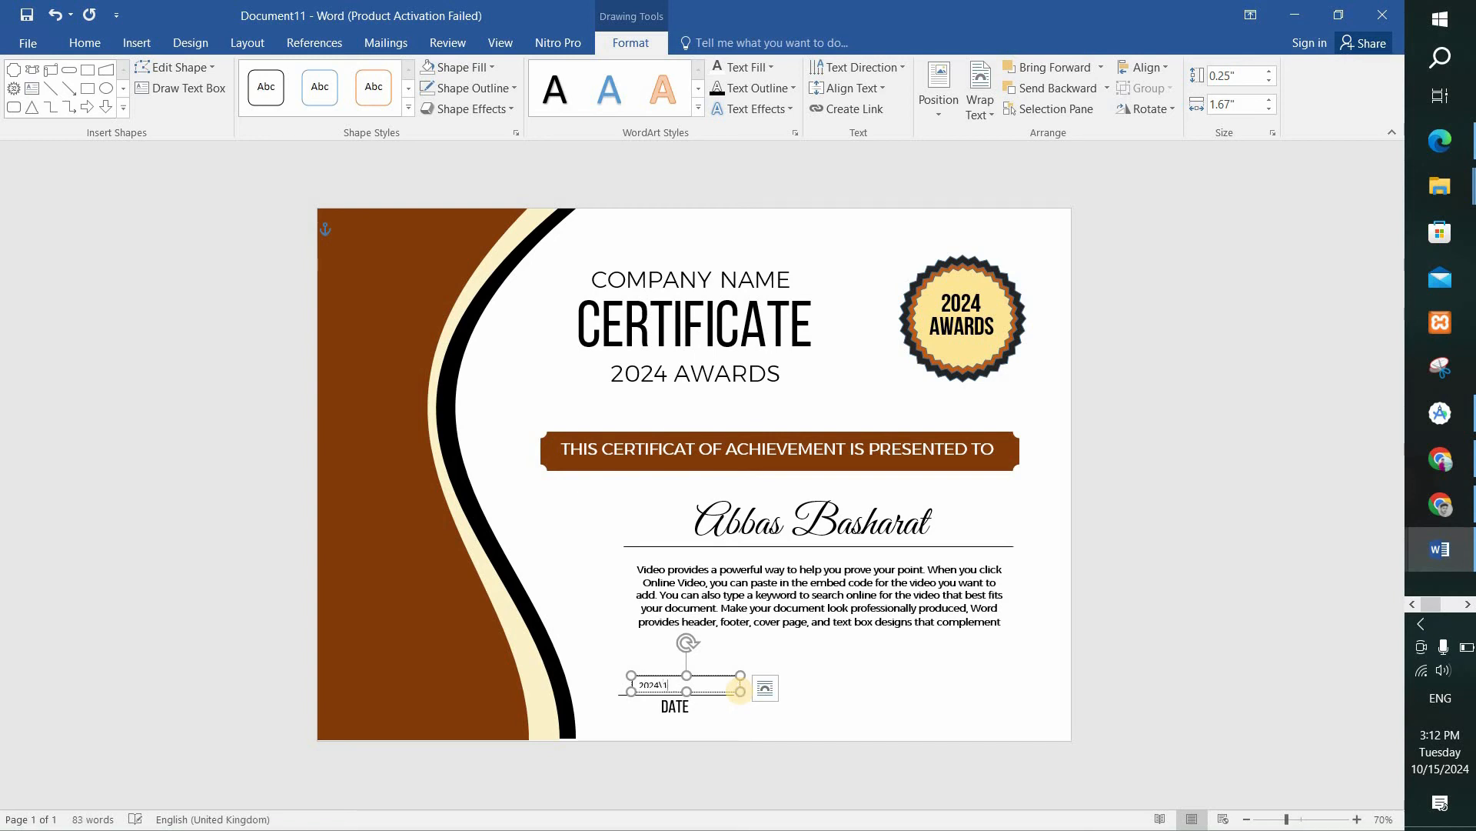
Format the date text "2024\15\10" in Bebas Neue at size 16.
key("ctrl+a")
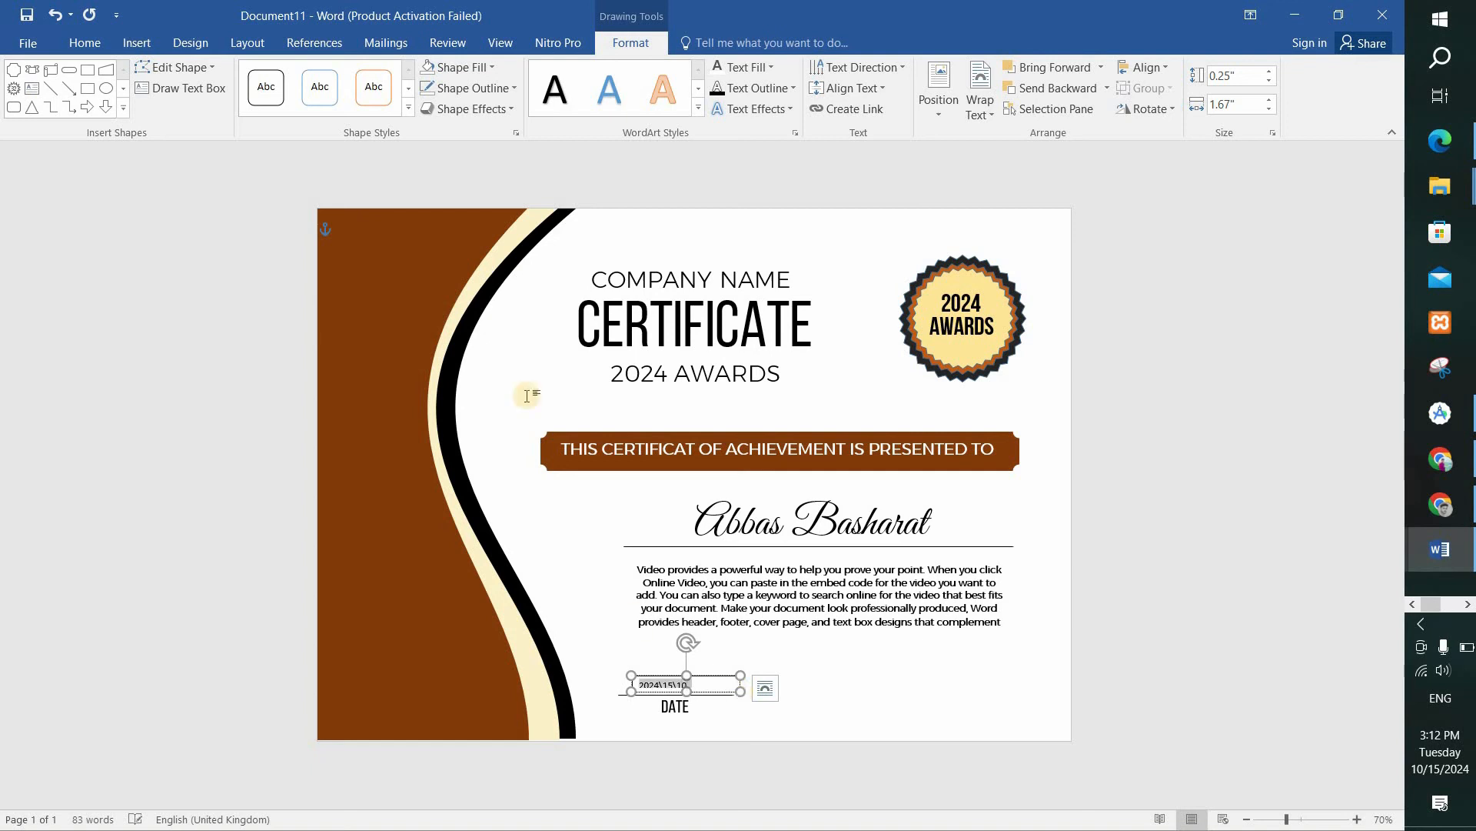
left_click(87, 44)
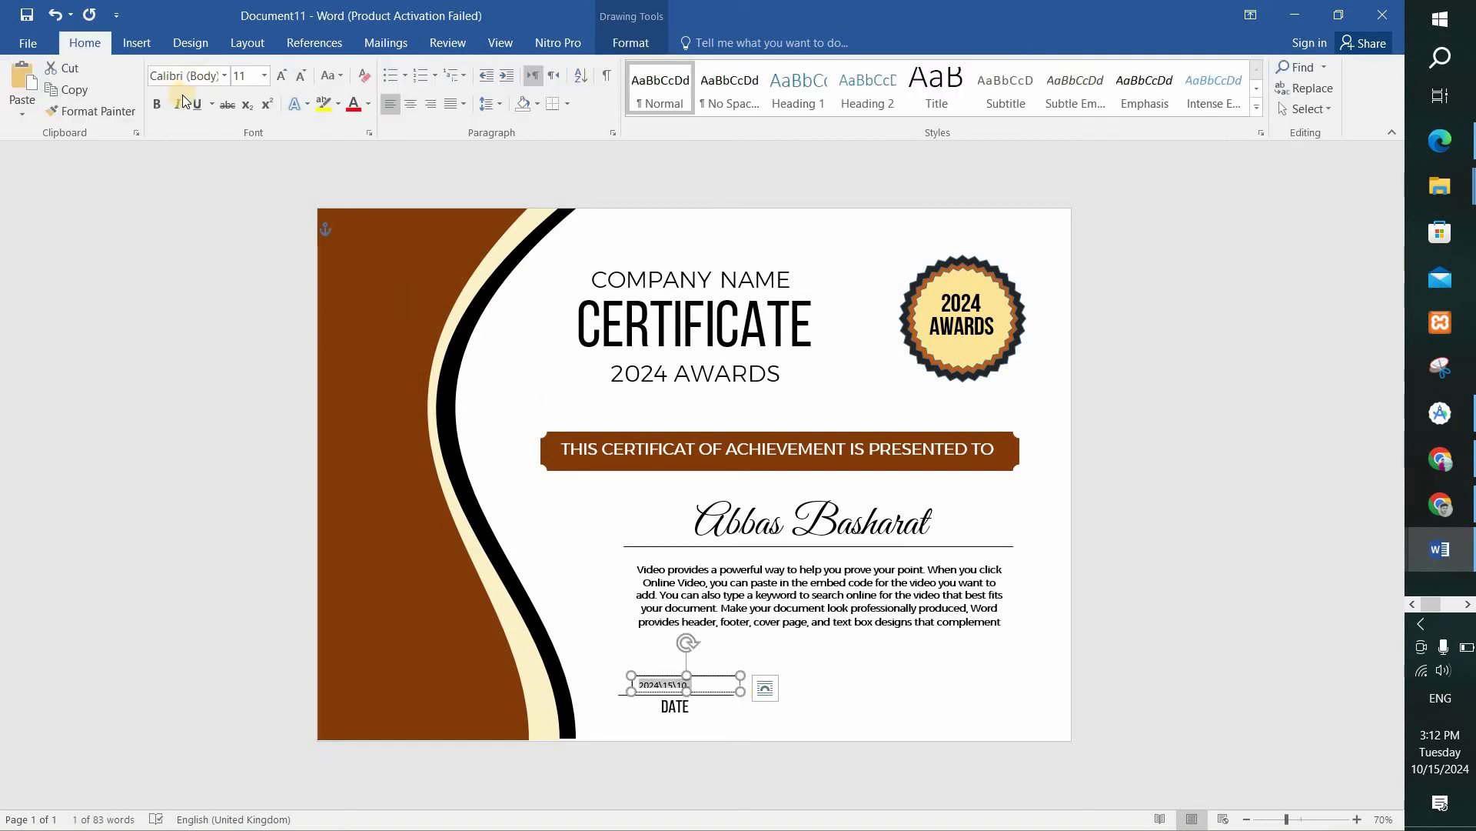
left_click(195, 73)
key("Return")
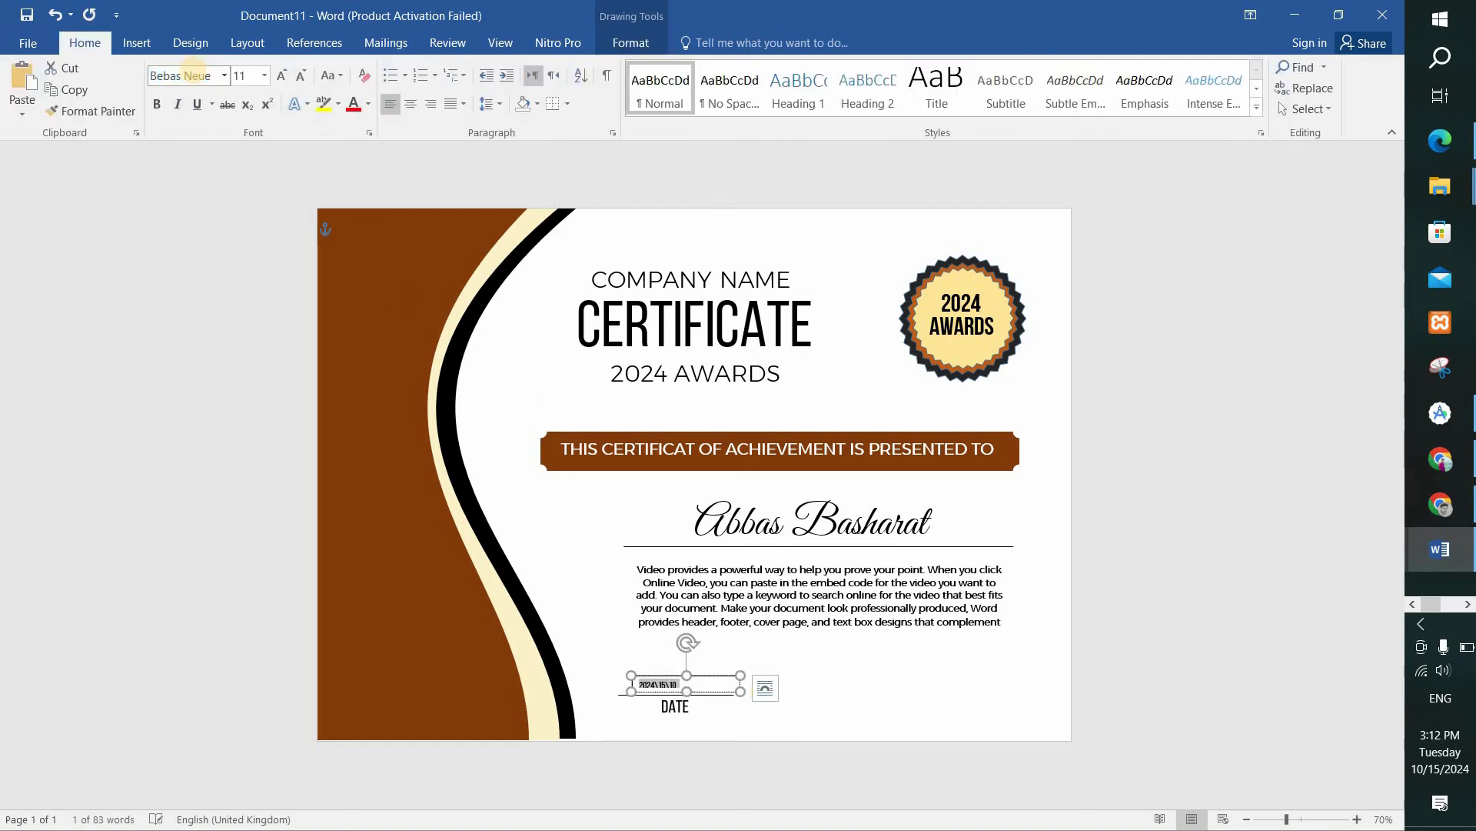
left_click(264, 76)
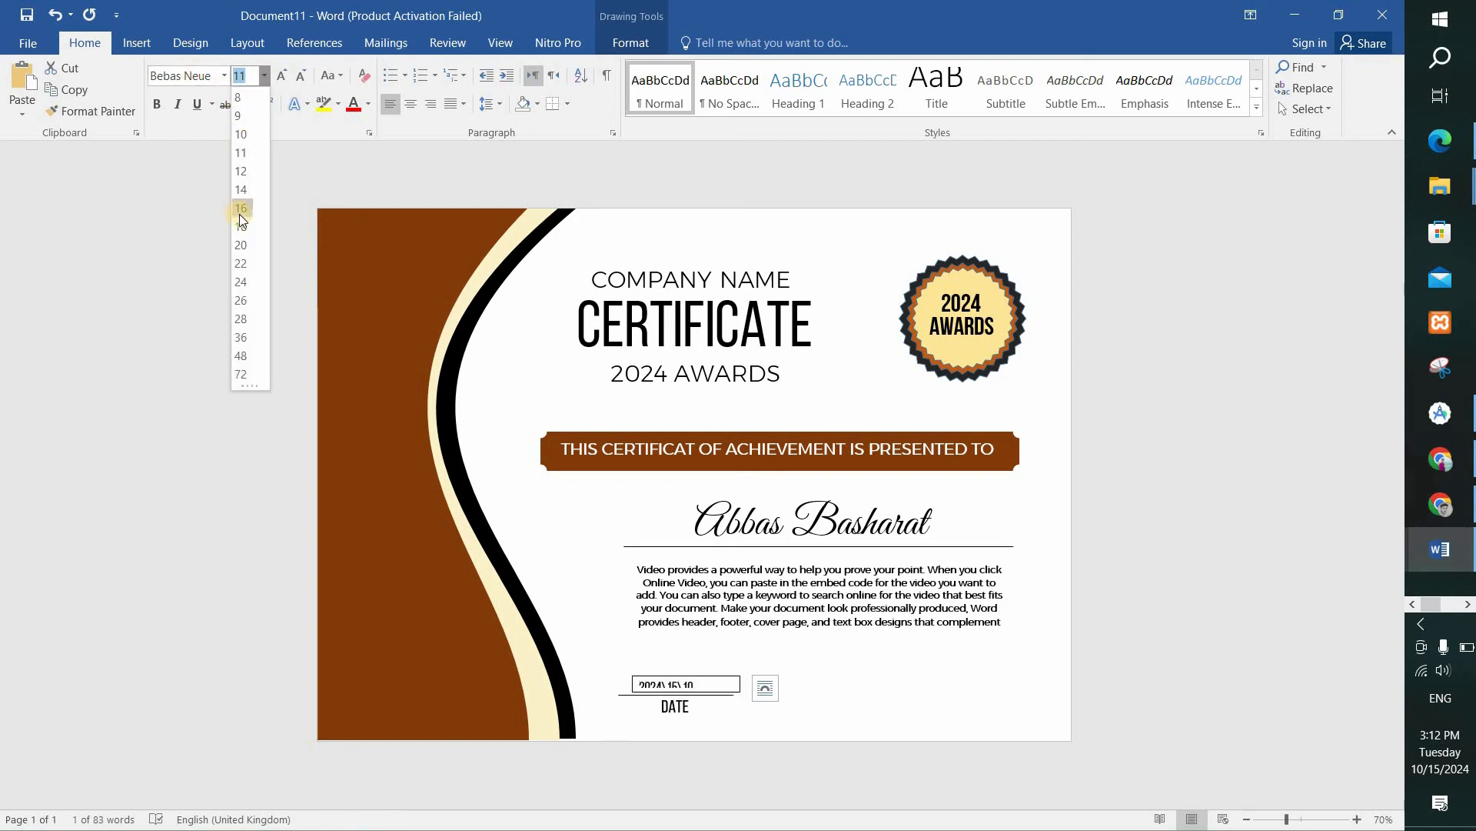
left_click(240, 215)
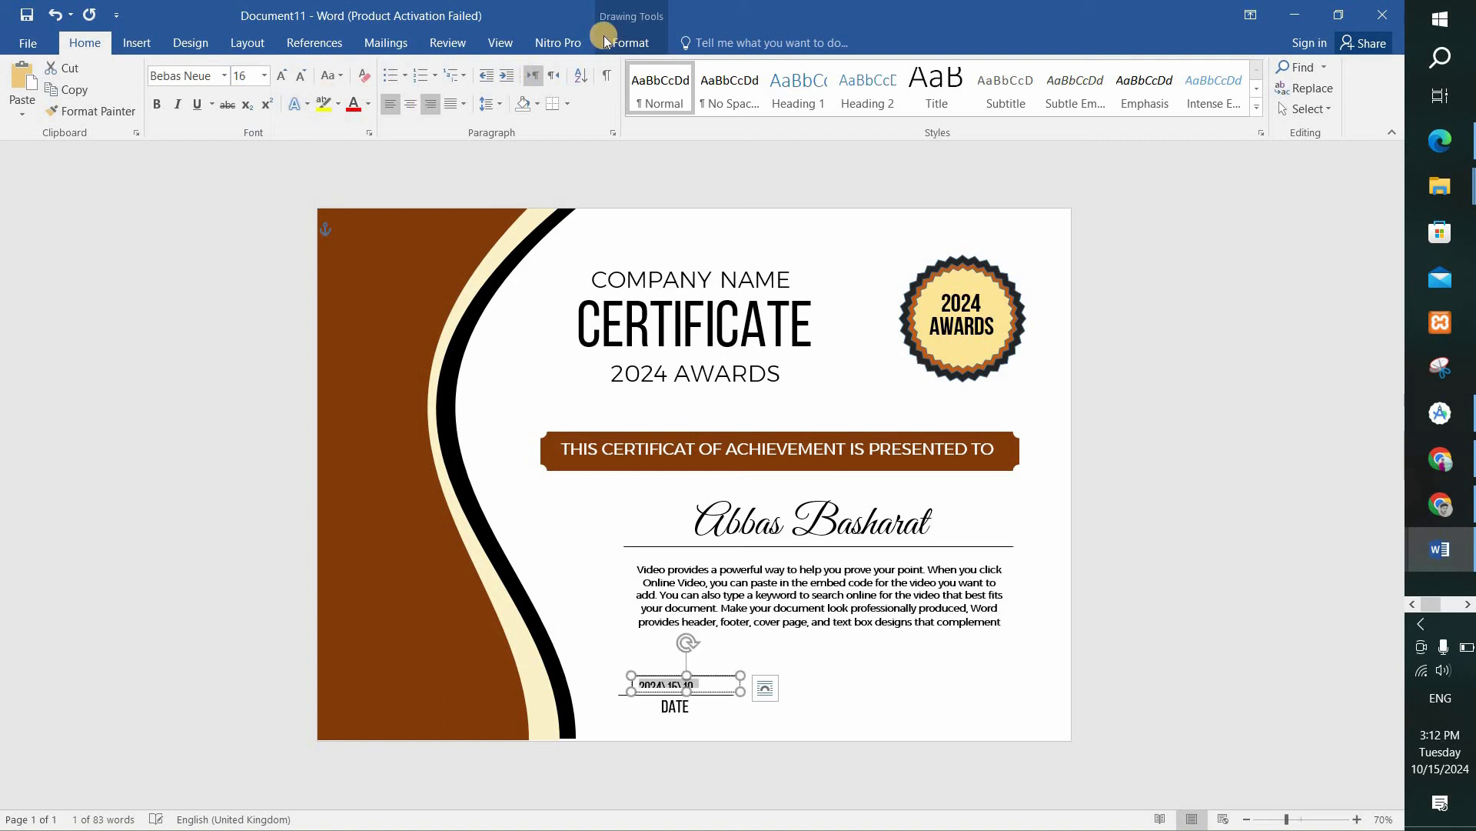
Remove the outline and fill from the "2024\15\10" text box.
left_click(632, 43)
left_click(448, 87)
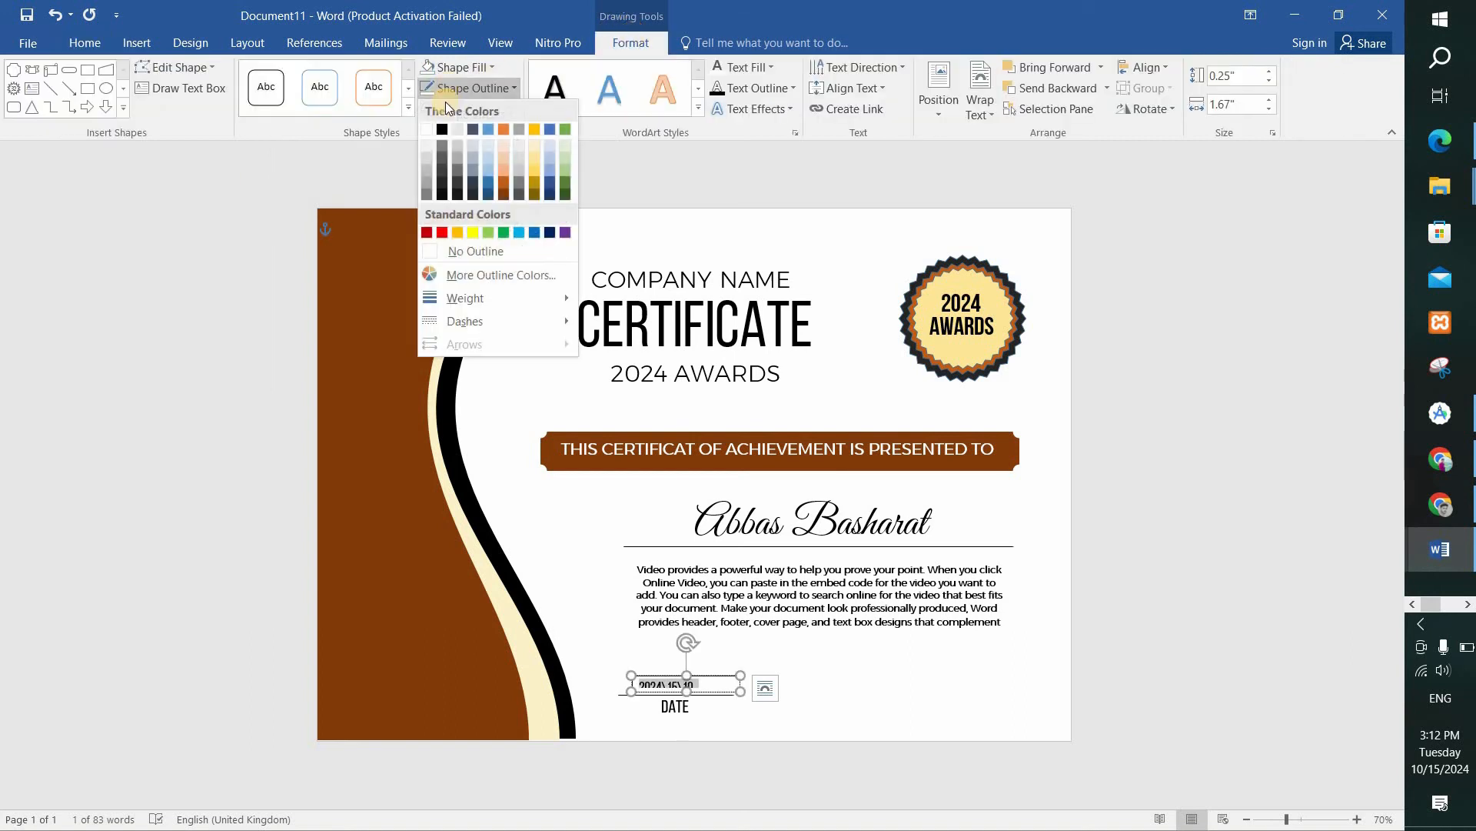
left_click(451, 250)
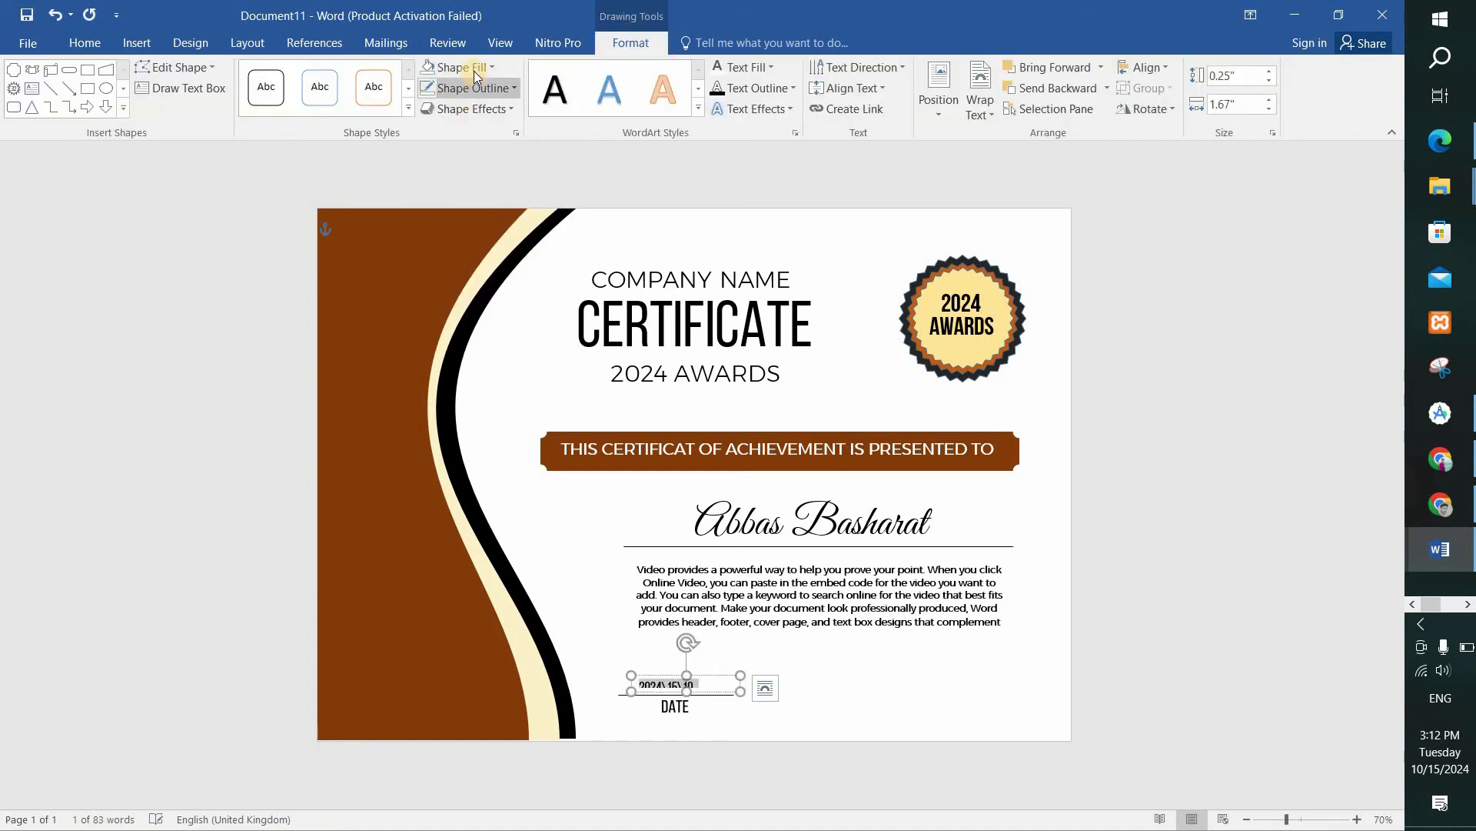
left_click(458, 67)
left_click(459, 230)
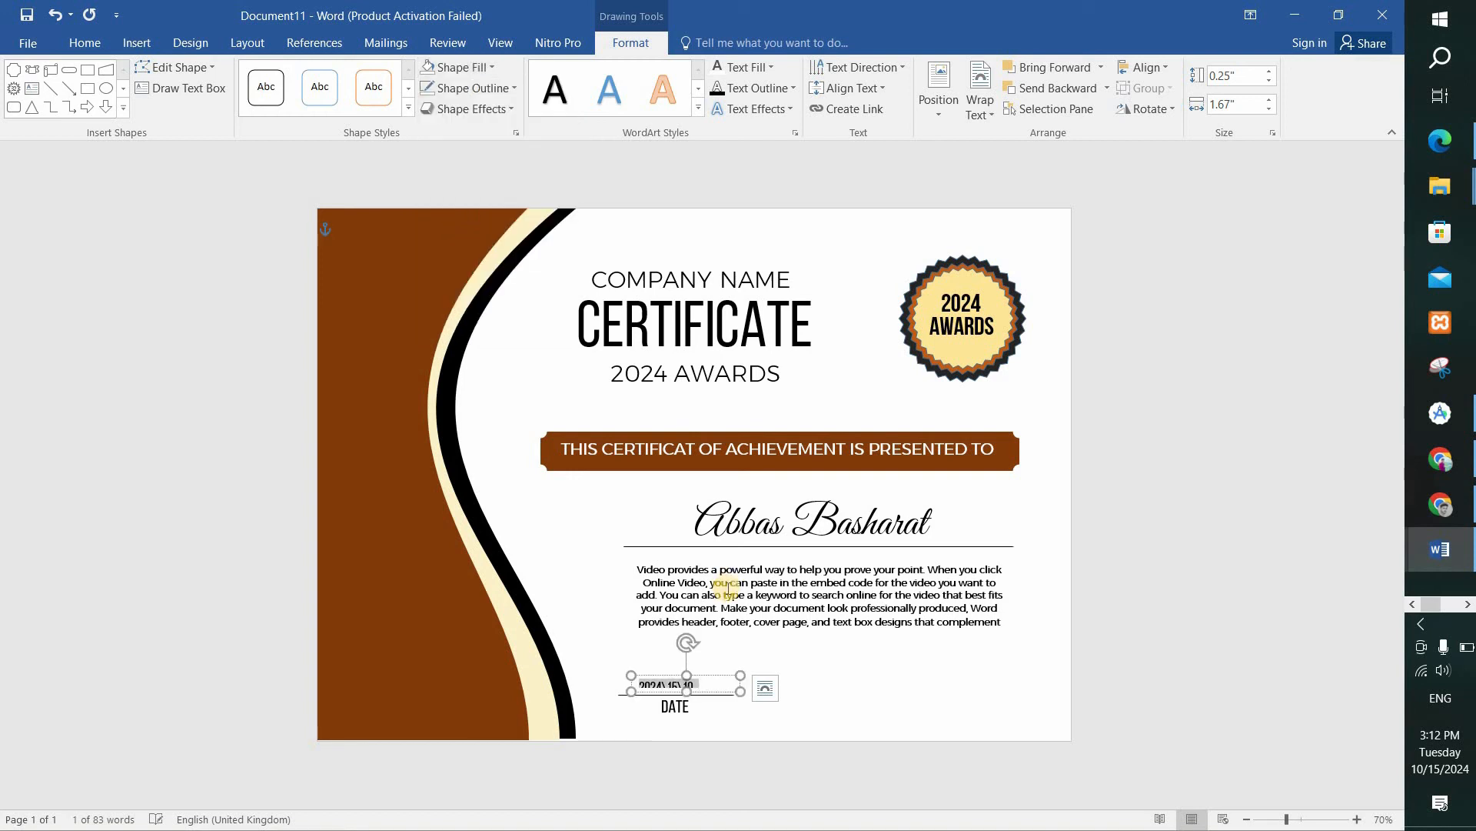
Enlarge the "2024\15\10" text box to show its full text and centre it above the signature line.
left_click_drag(635, 687, 678, 696)
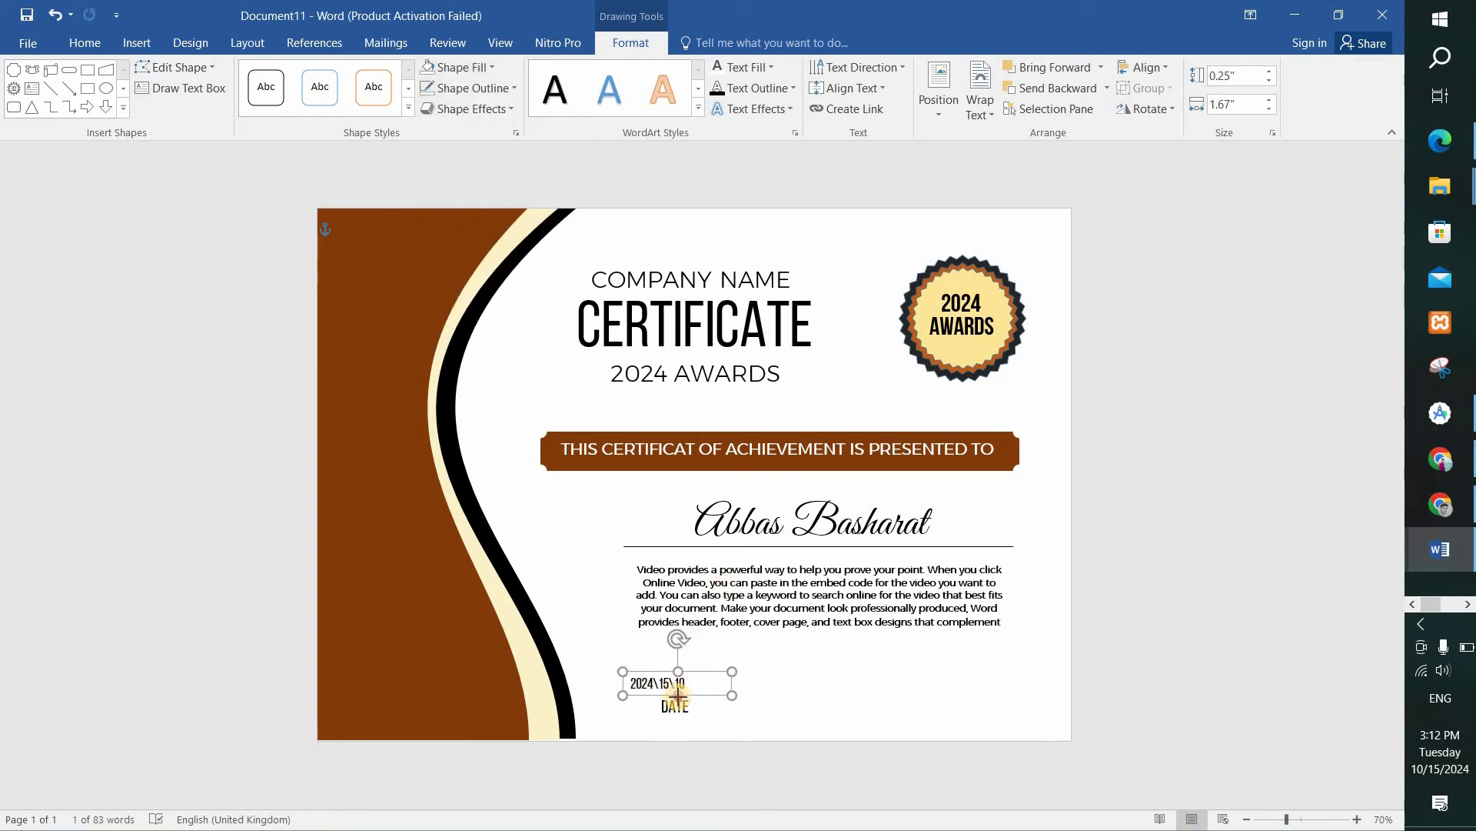
left_click(867, 704)
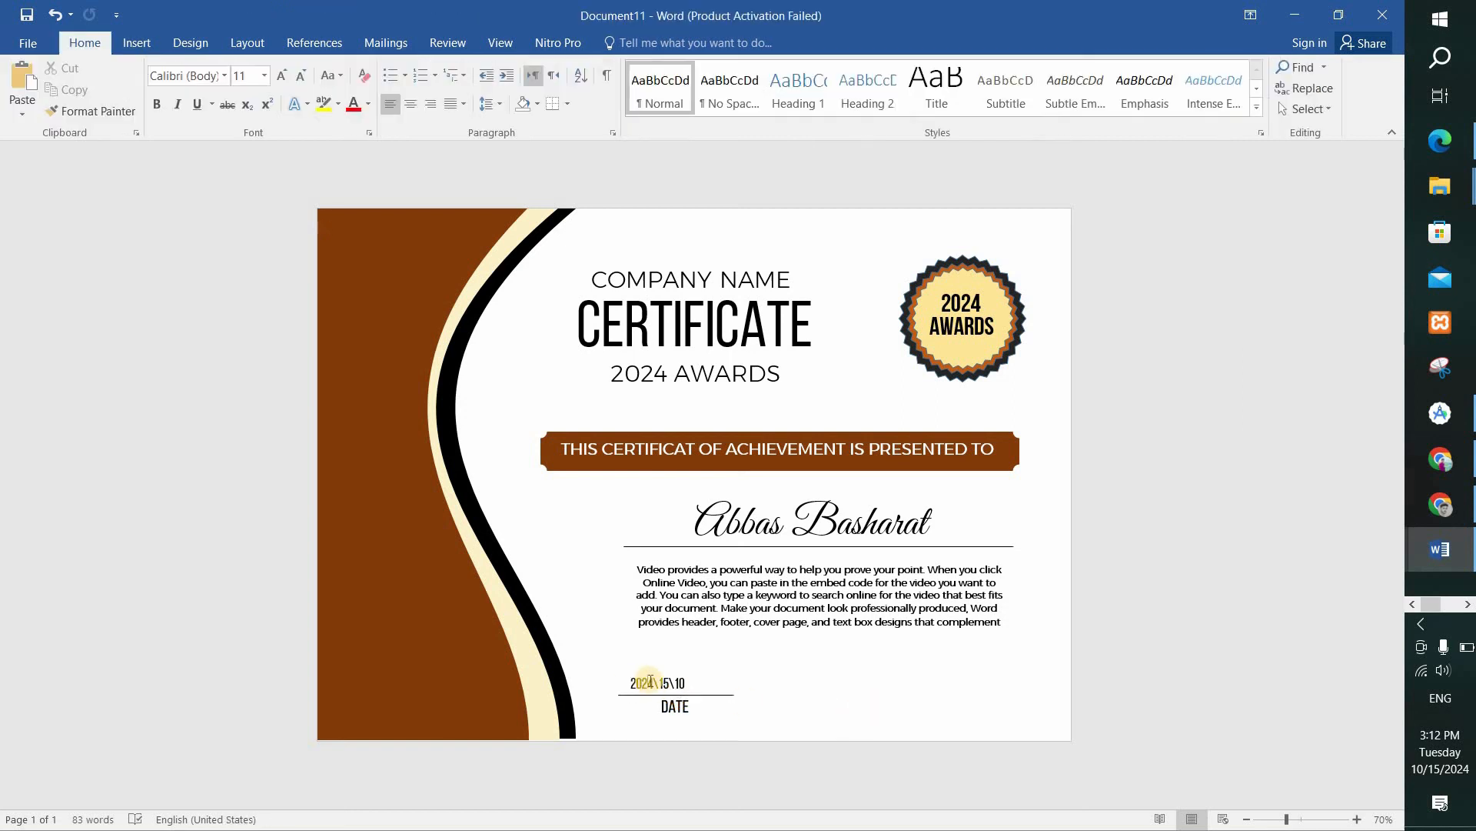
left_click(650, 681)
left_click_drag(623, 683, 638, 685)
left_click(879, 704)
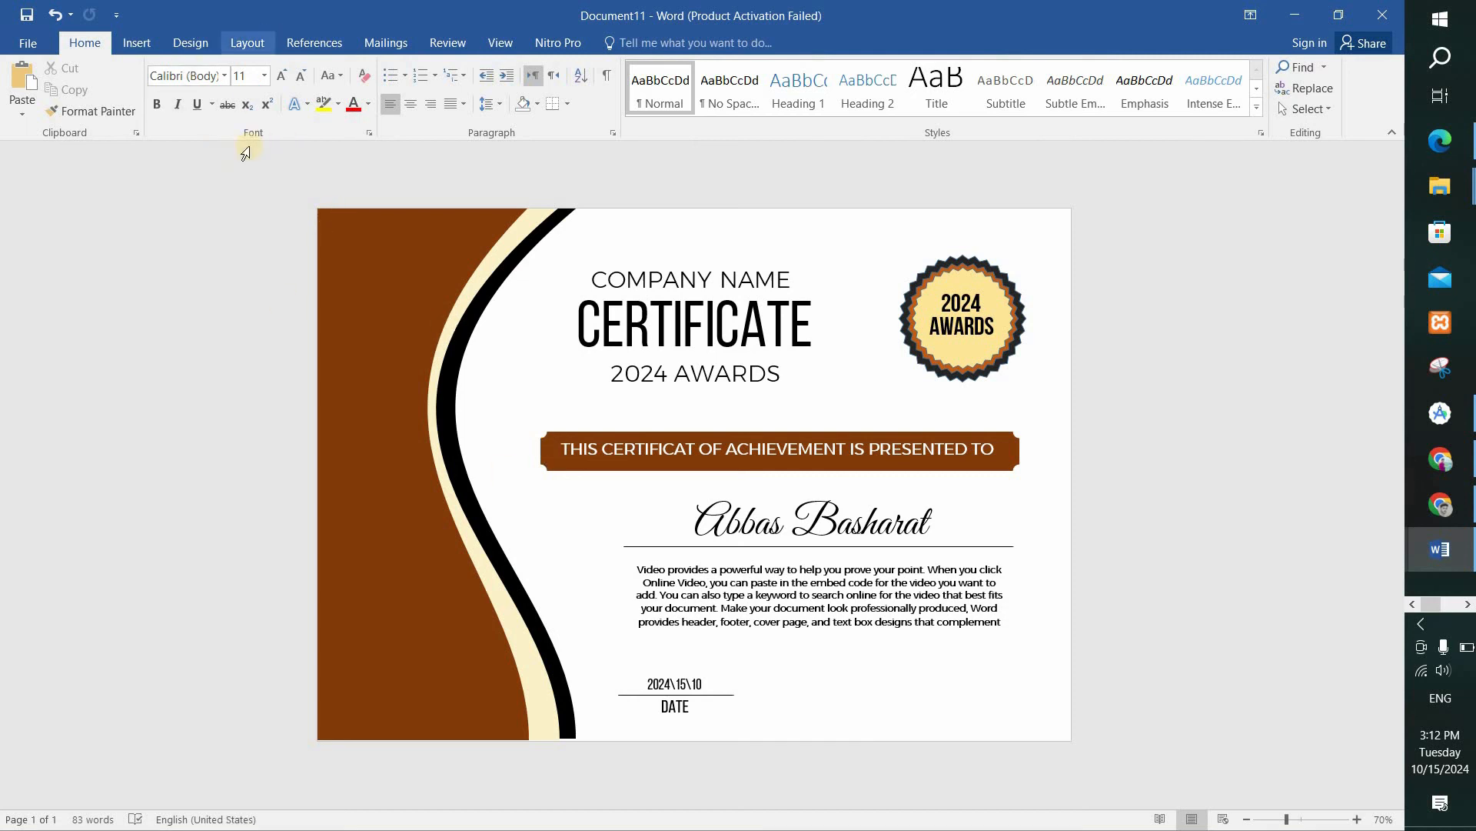
Draw an empty text box about 2.12" wide and 0.9" high beside the date line.
left_click(190, 45)
left_click(138, 45)
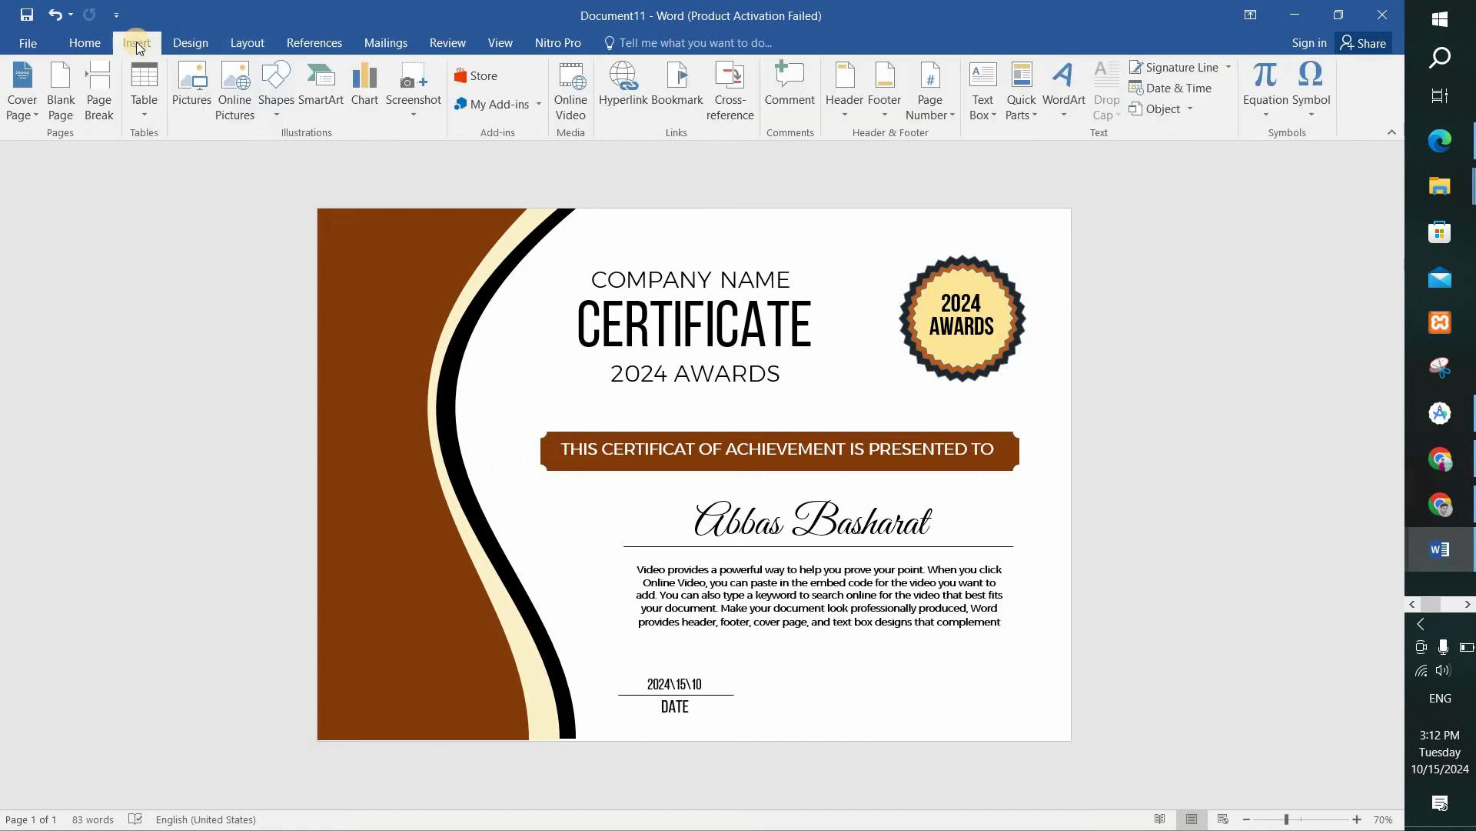
left_click(279, 92)
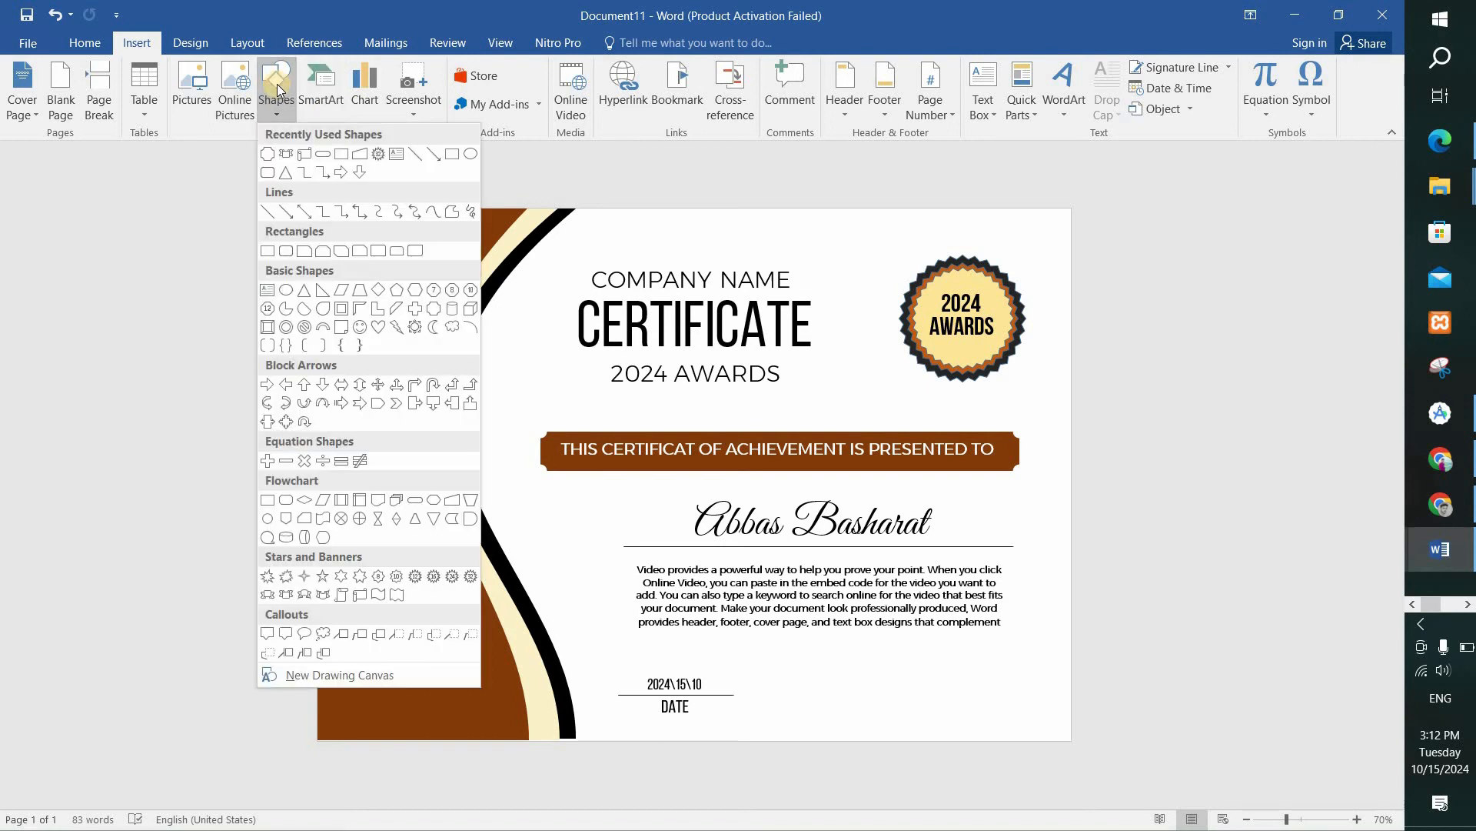
left_click(399, 157)
left_click_drag(751, 663, 888, 721)
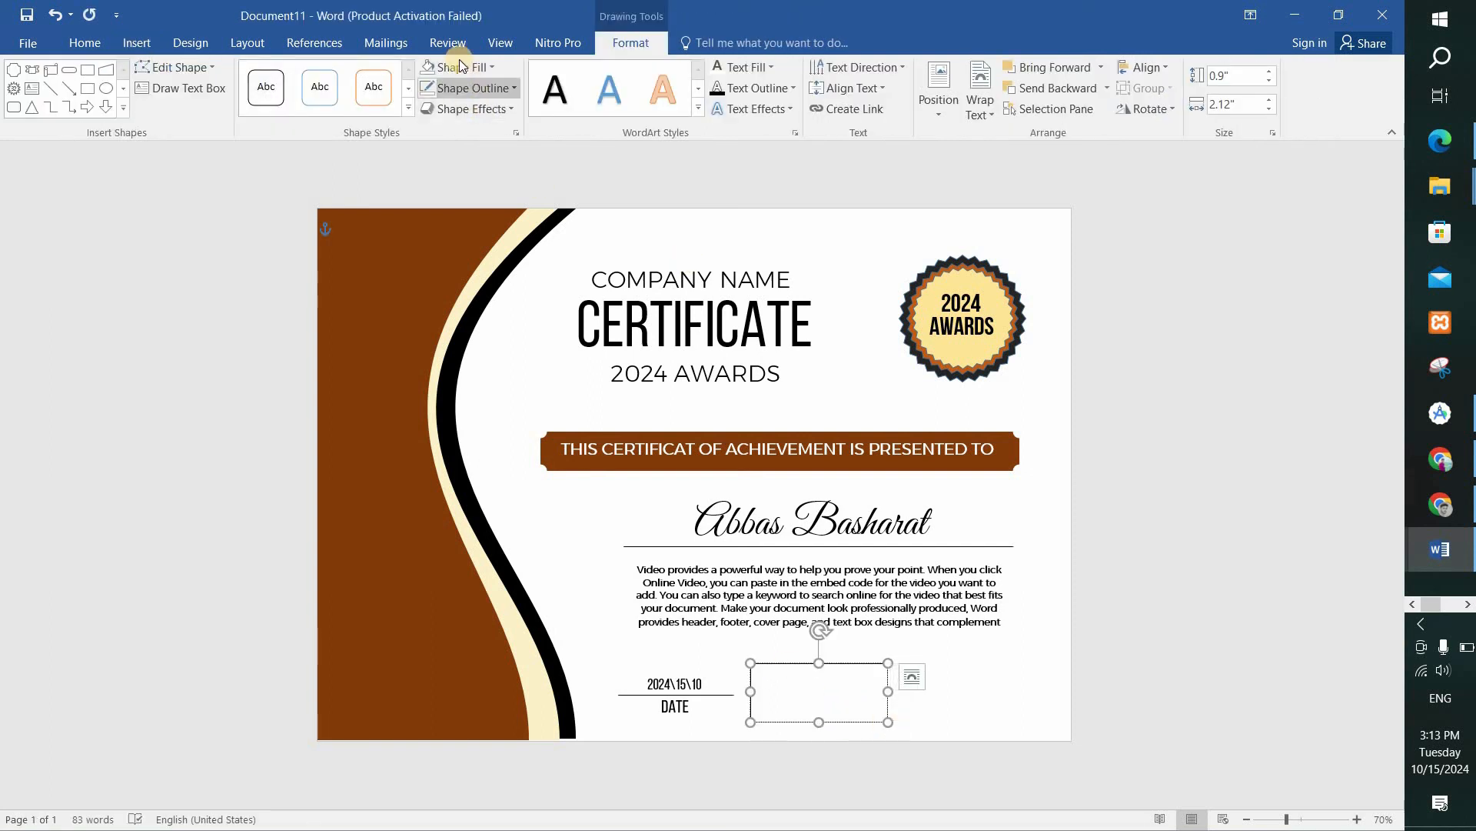
Fill the empty text box with the round Z.K.R.O stamp picture from the computer, working offline.
left_click(459, 67)
left_click(467, 283)
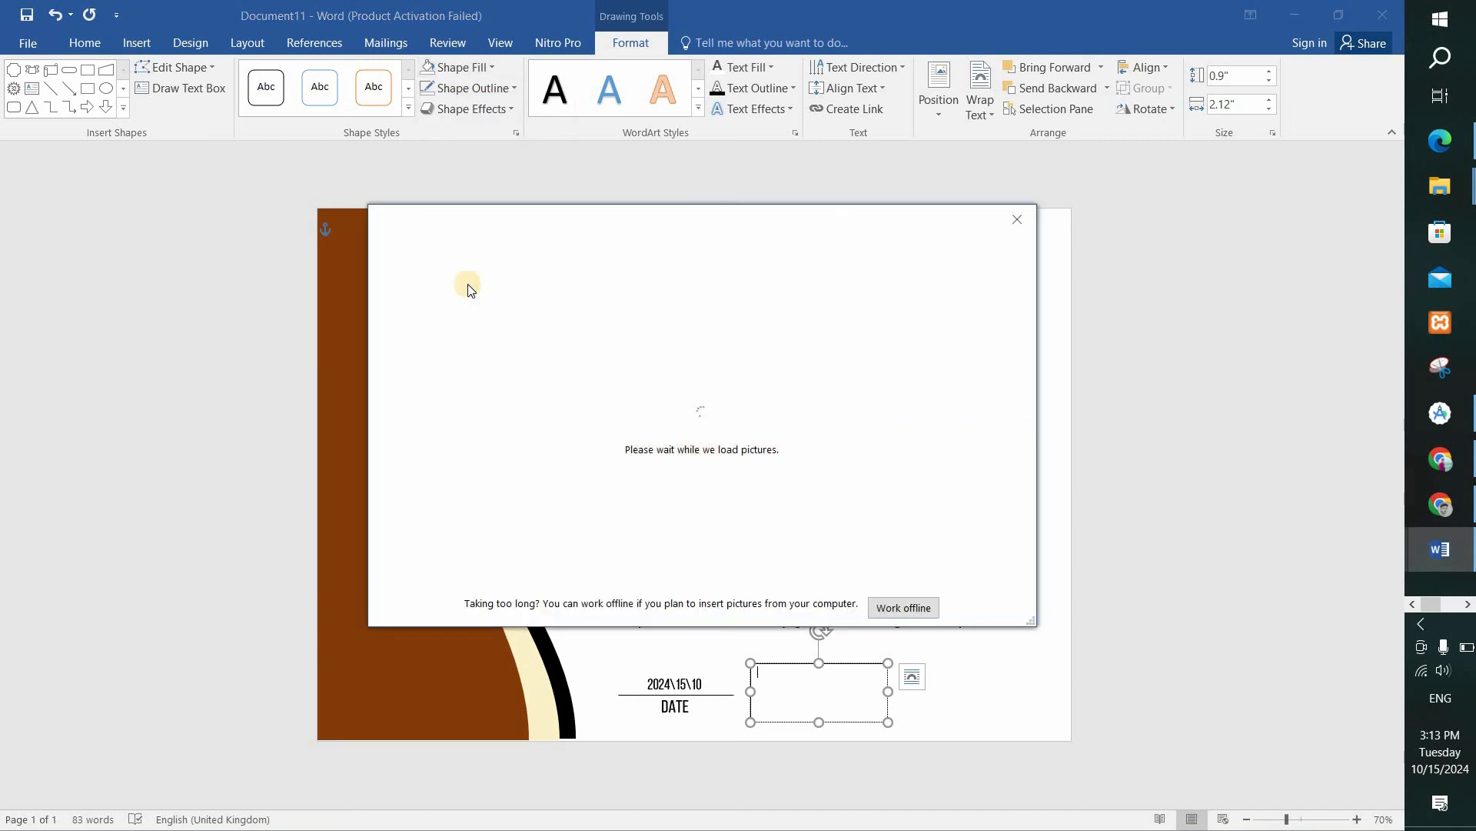
left_click(892, 604)
left_click(560, 321)
left_click(330, 284)
left_click(578, 430)
Resize the stamp box to about 1.15" high and 1.46" wide.
left_click_drag(820, 663, 819, 613)
left_click_drag(888, 722, 788, 722)
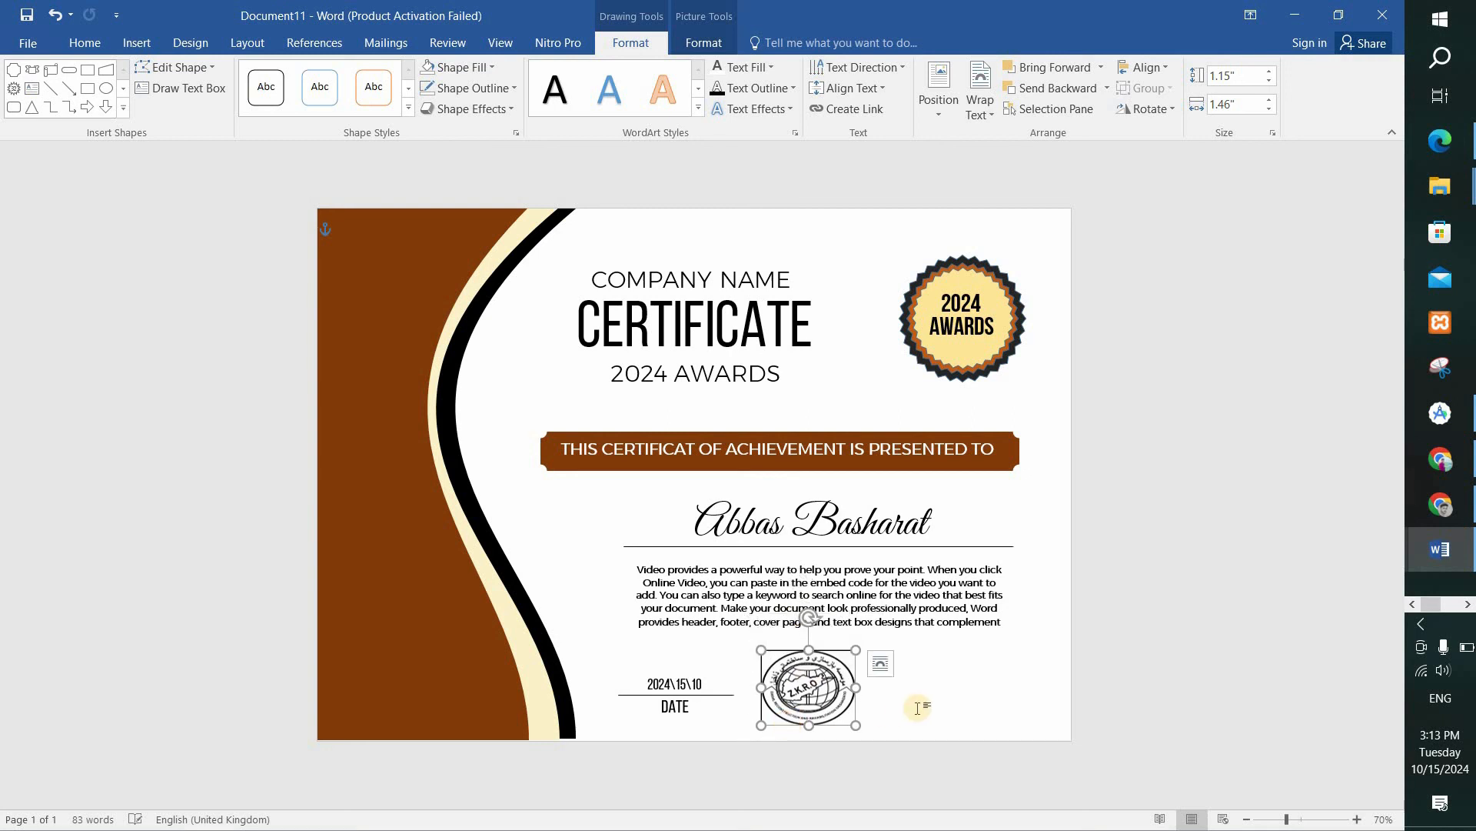
left_click(915, 708)
Remove the stamp box's outline and narrow the box until the stamp looks circular.
left_click(821, 691)
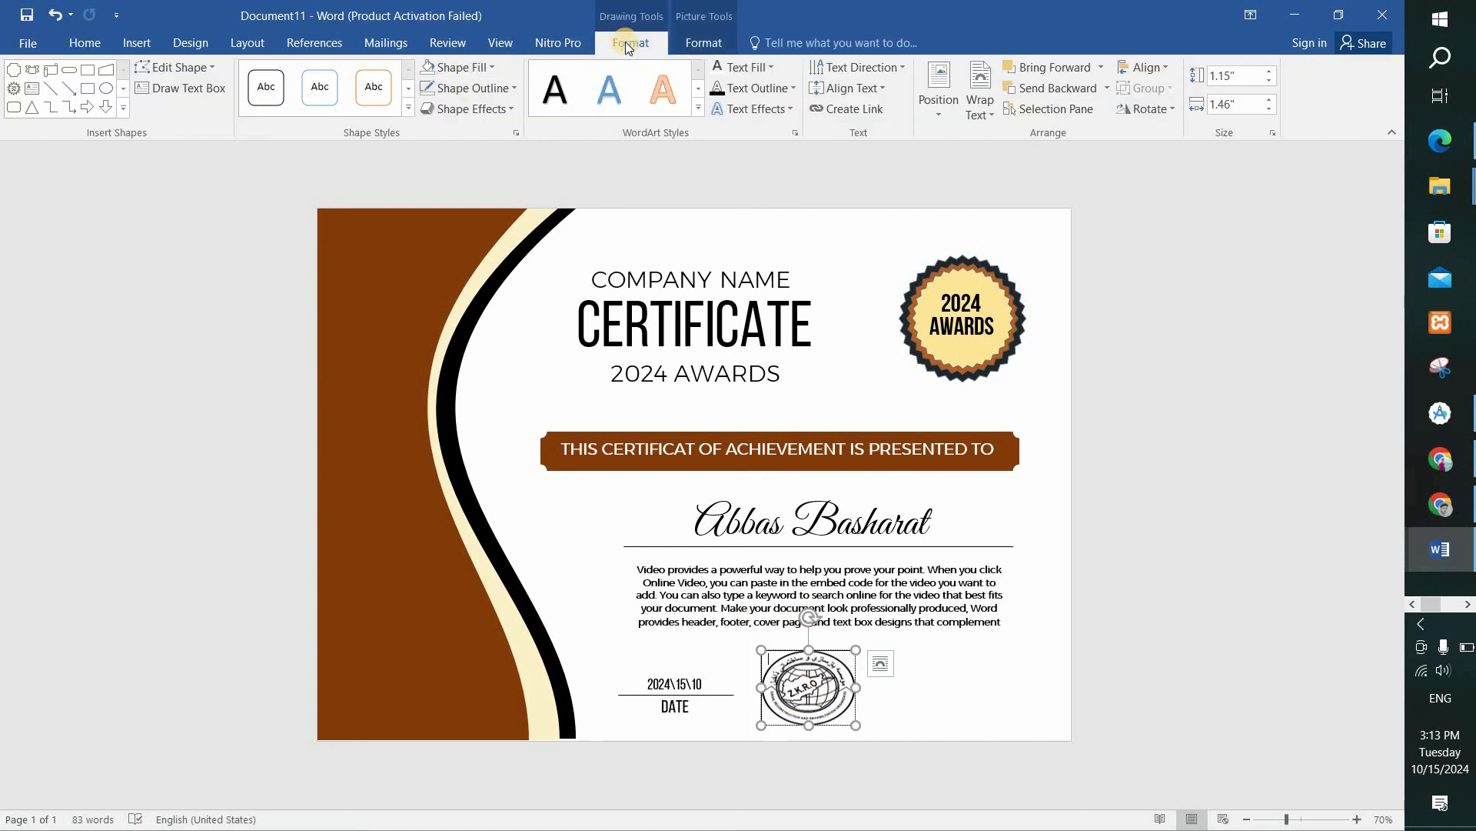
left_click(464, 93)
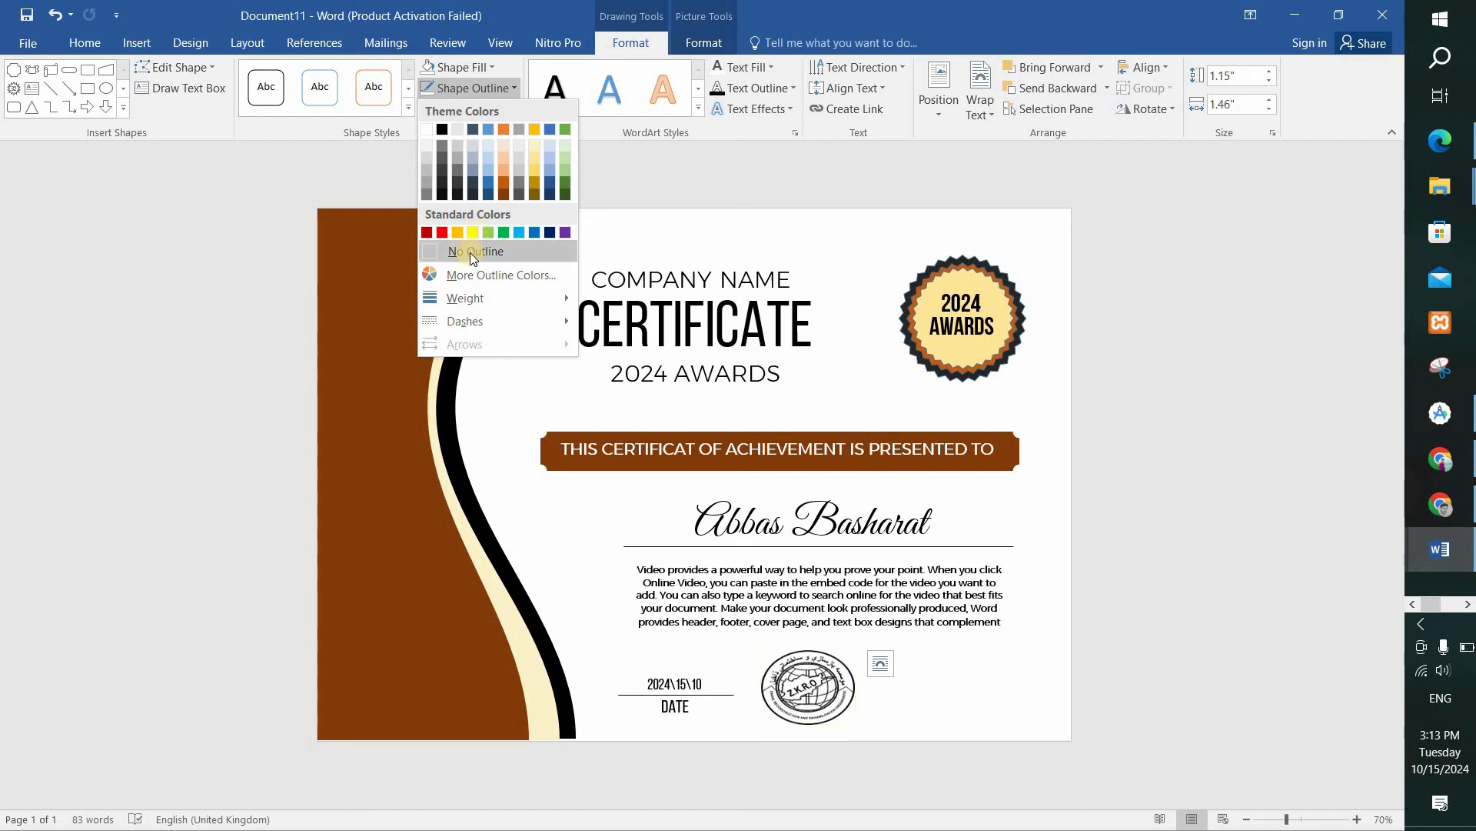
left_click(473, 253)
left_click_drag(853, 686, 836, 685)
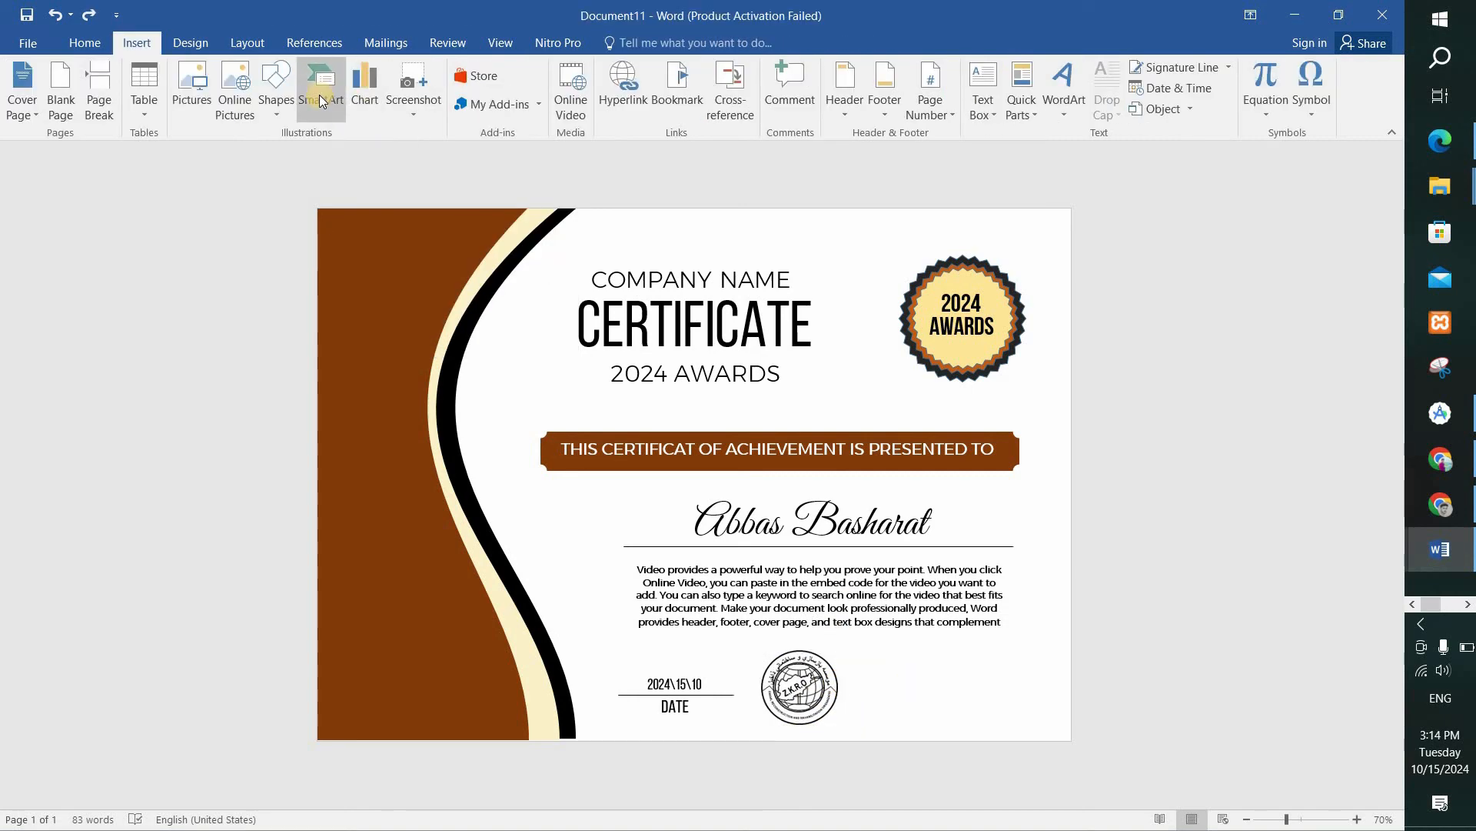
Draw a second horizontal signature line on the other side of the stamp, level with the date line.
left_click(276, 86)
left_click(268, 212)
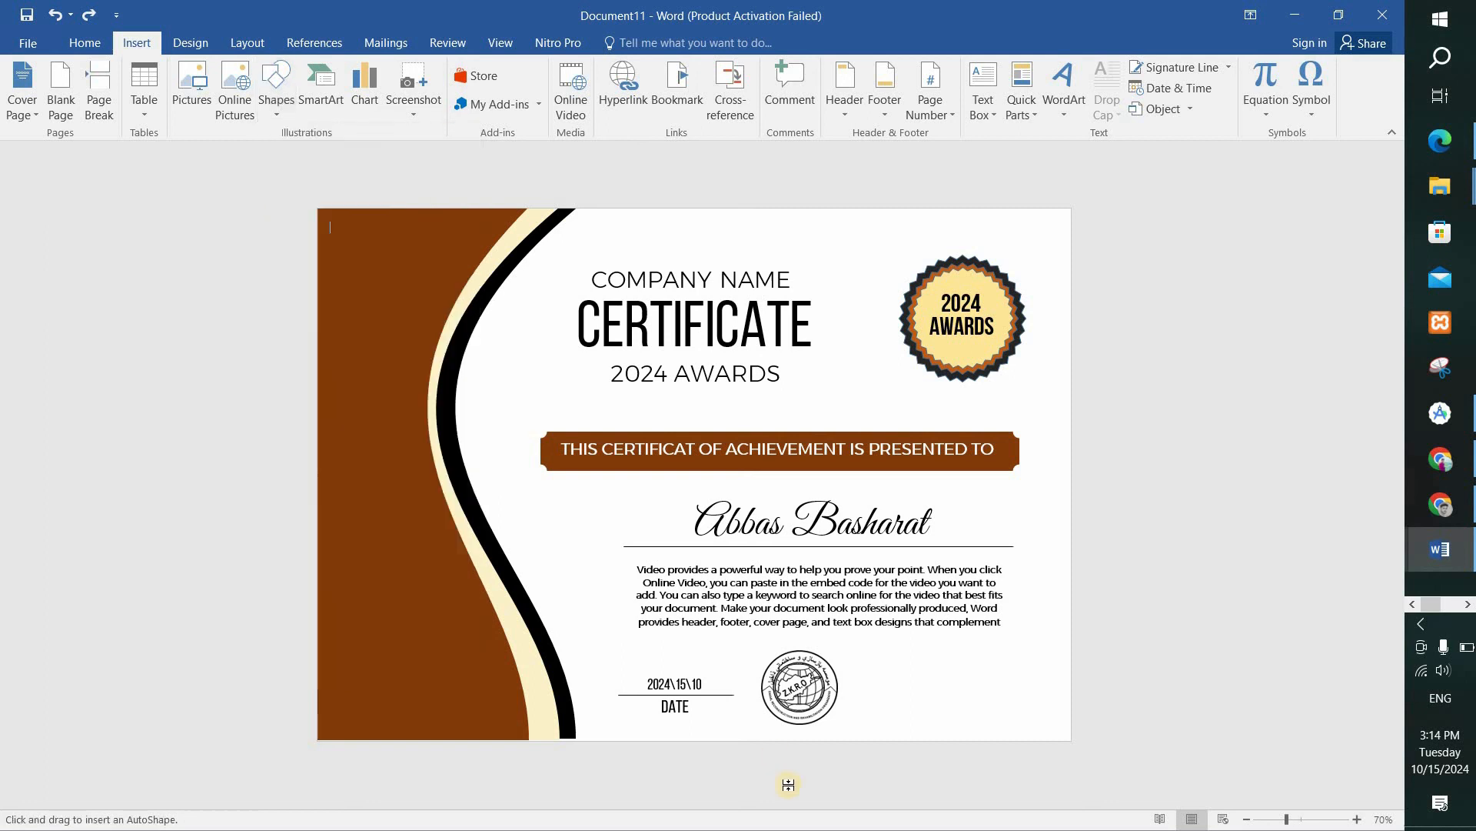
left_click_drag(853, 695, 967, 694)
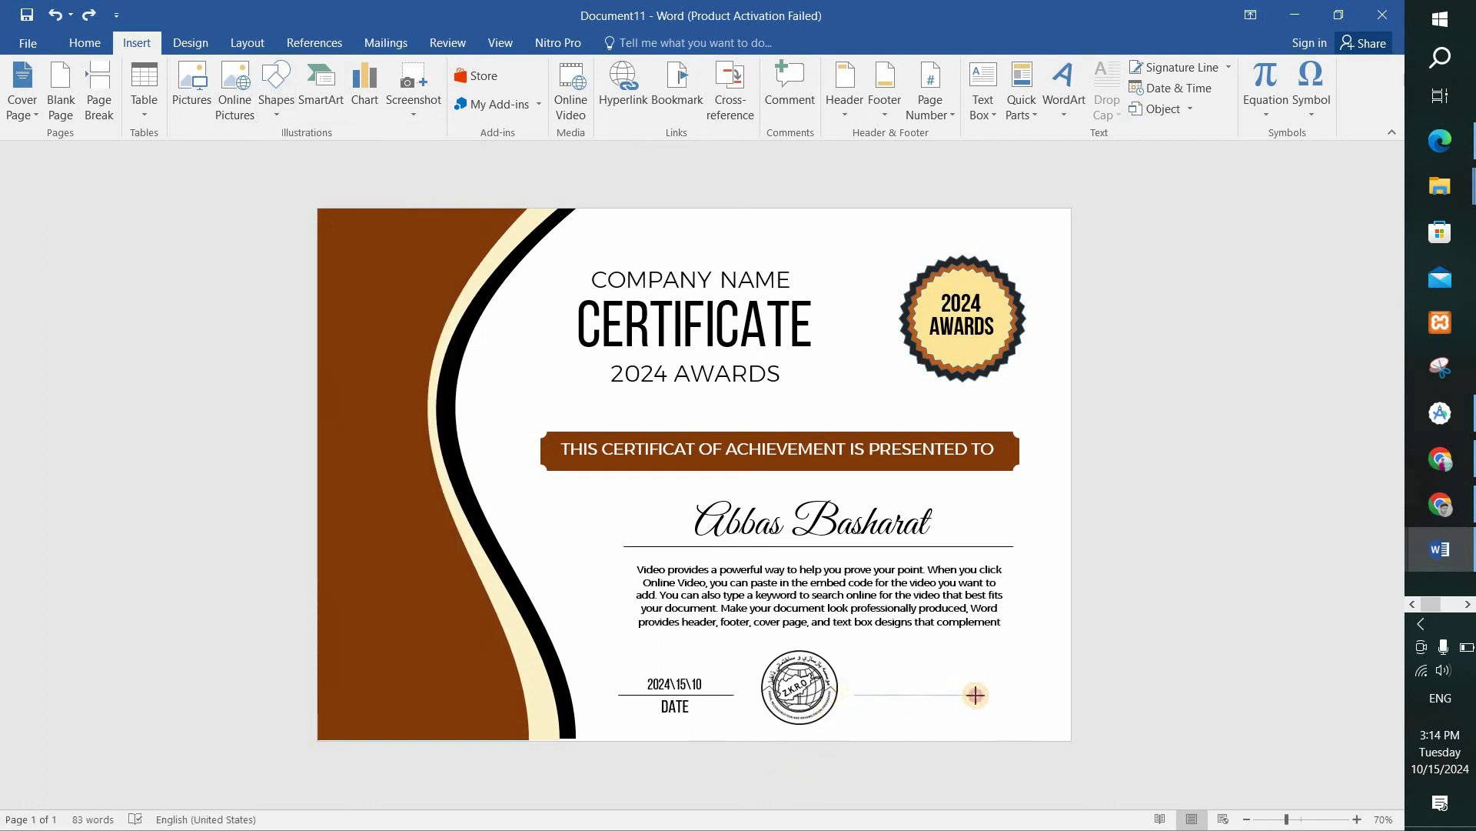
Finish the second signature line at about 1.89" long and place a copy of the DATE label beneath it.
left_click_drag(975, 694, 984, 694)
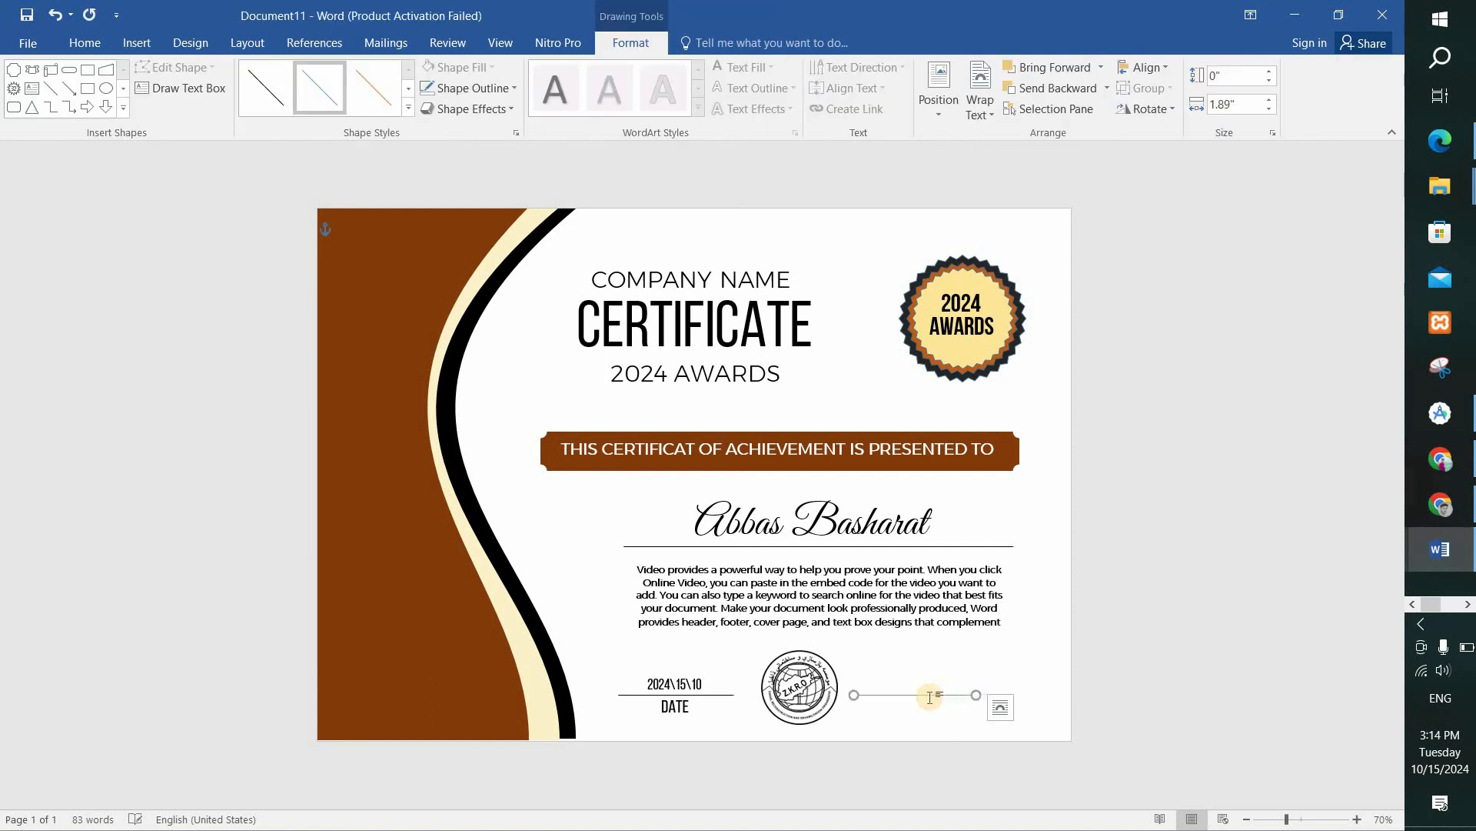
left_click(692, 704)
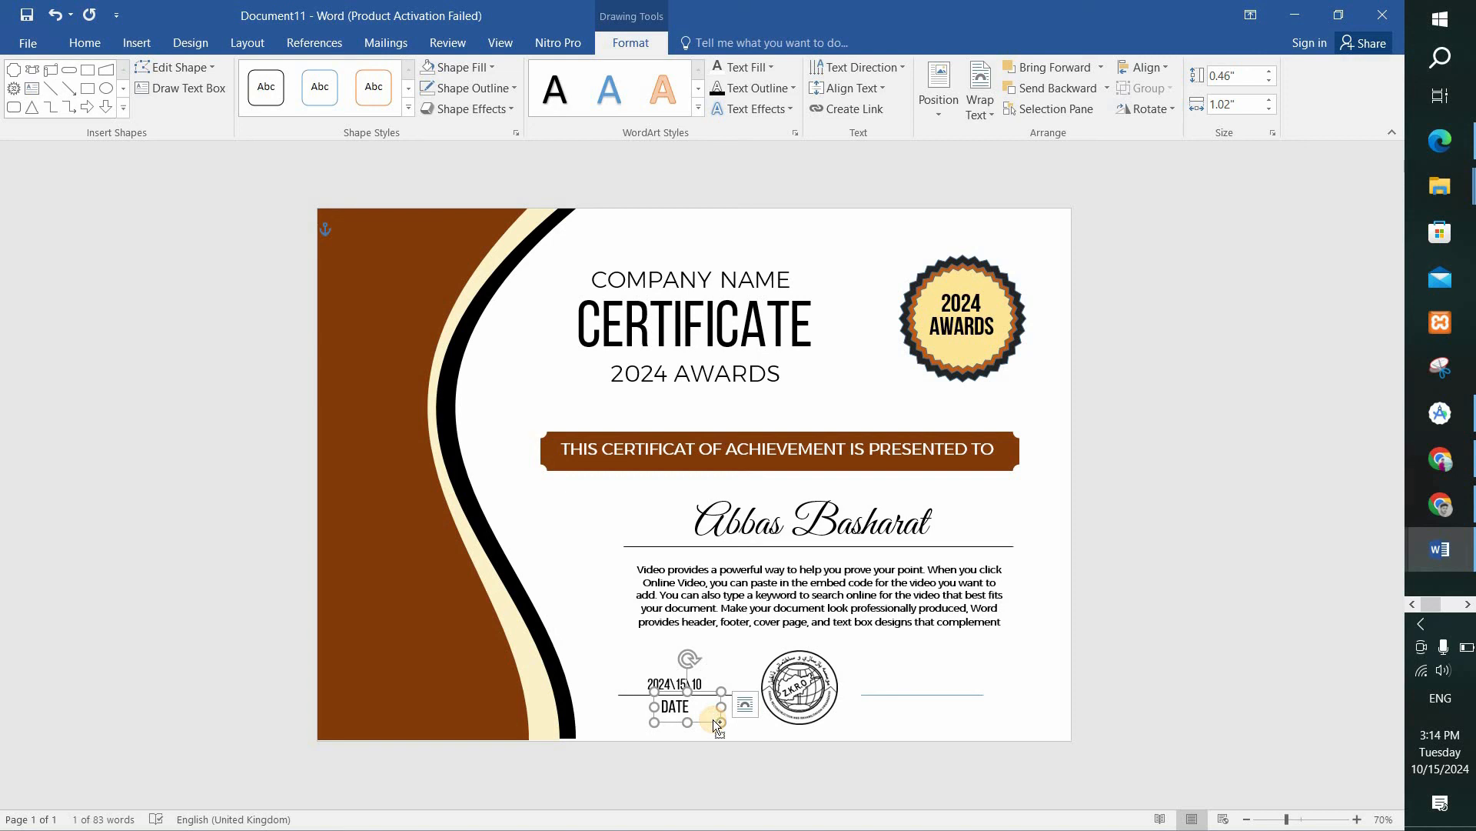
key("ctrl+v")
left_click_drag(716, 704, 946, 691)
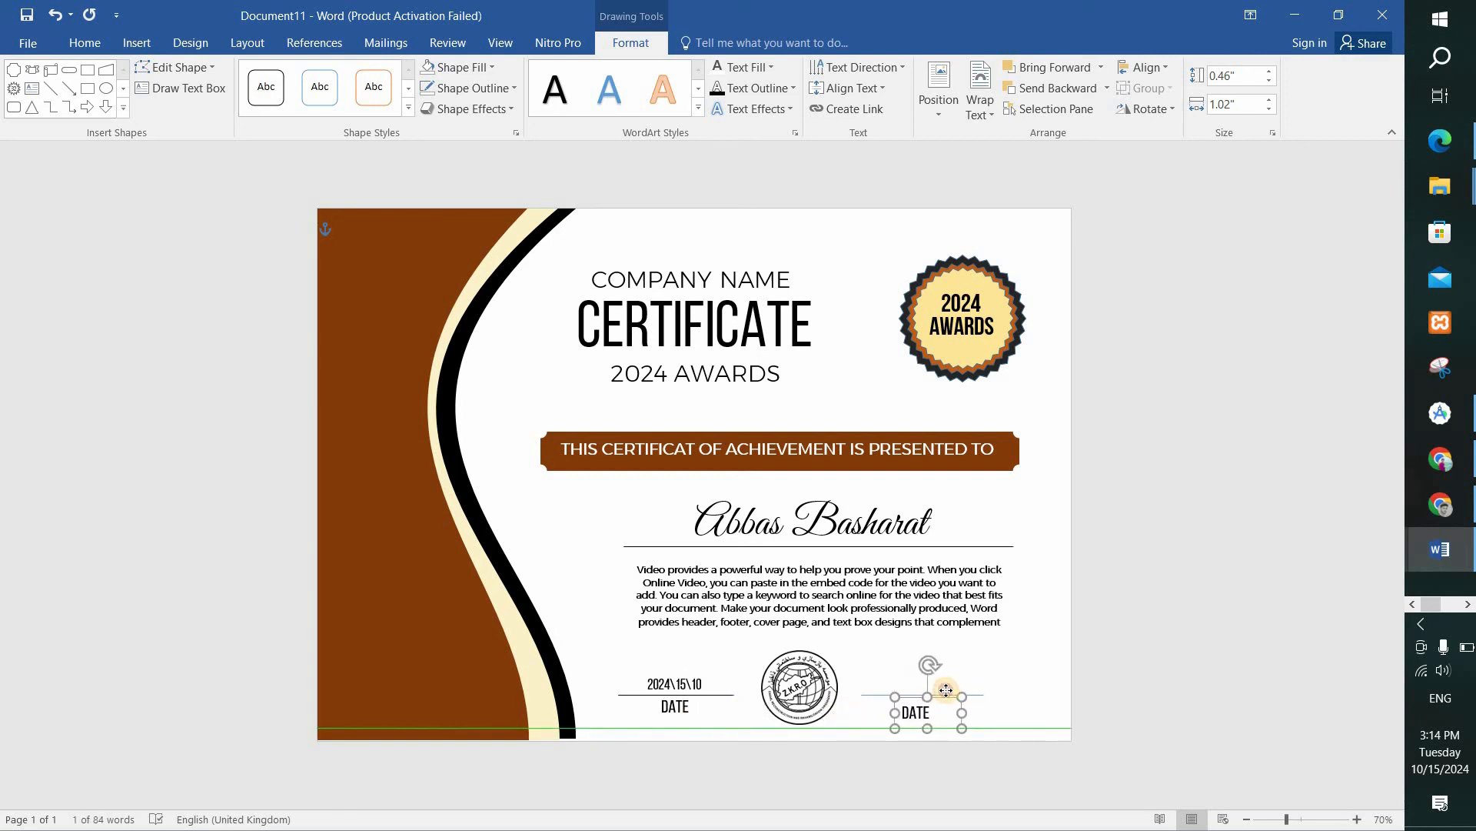
Replace the copied DATE label's text with SIGNATUR and accept the suggested spelling correction "Signature".
double_click(916, 714)
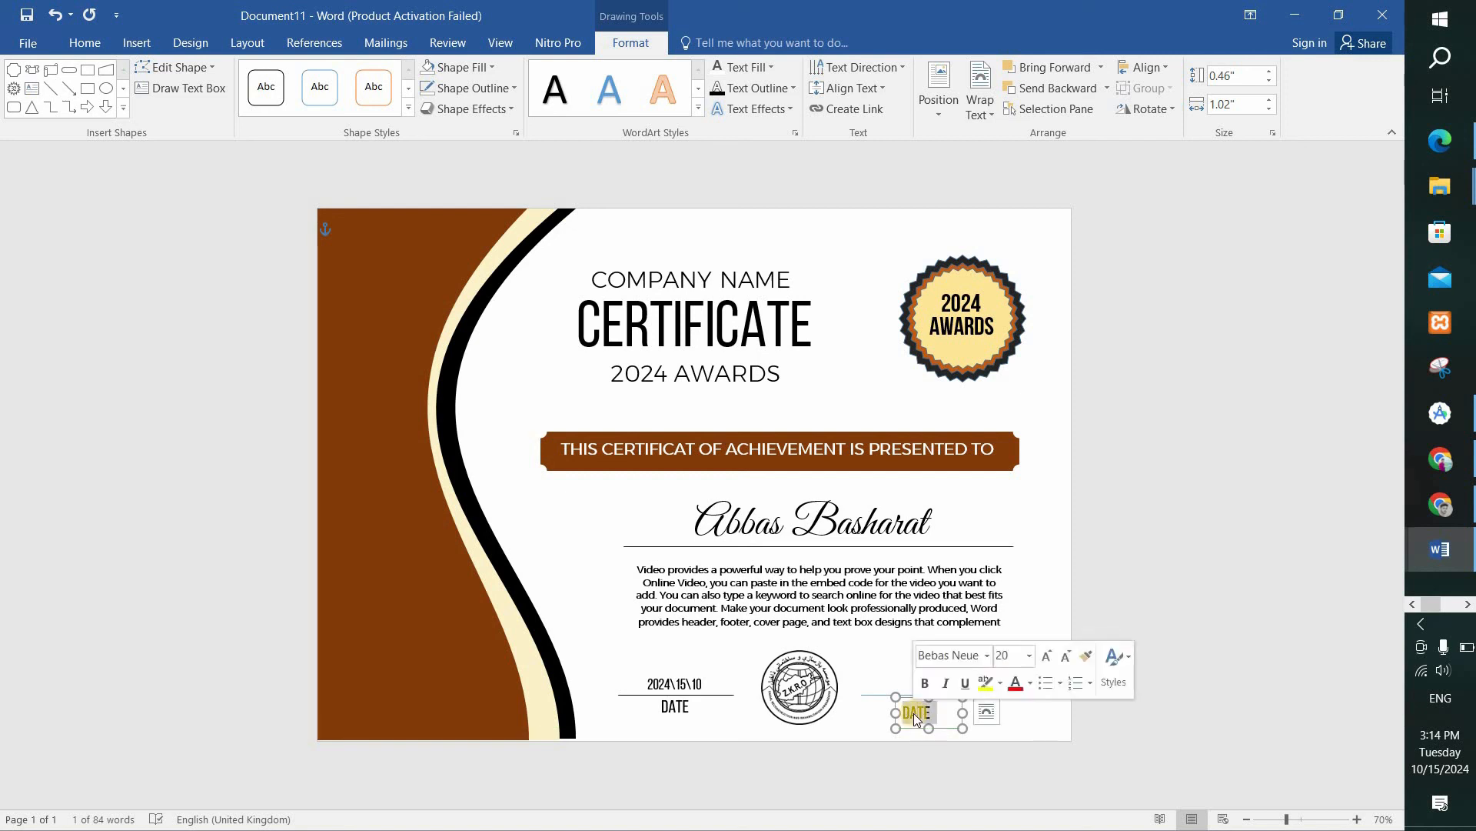
type("SIGNATUR")
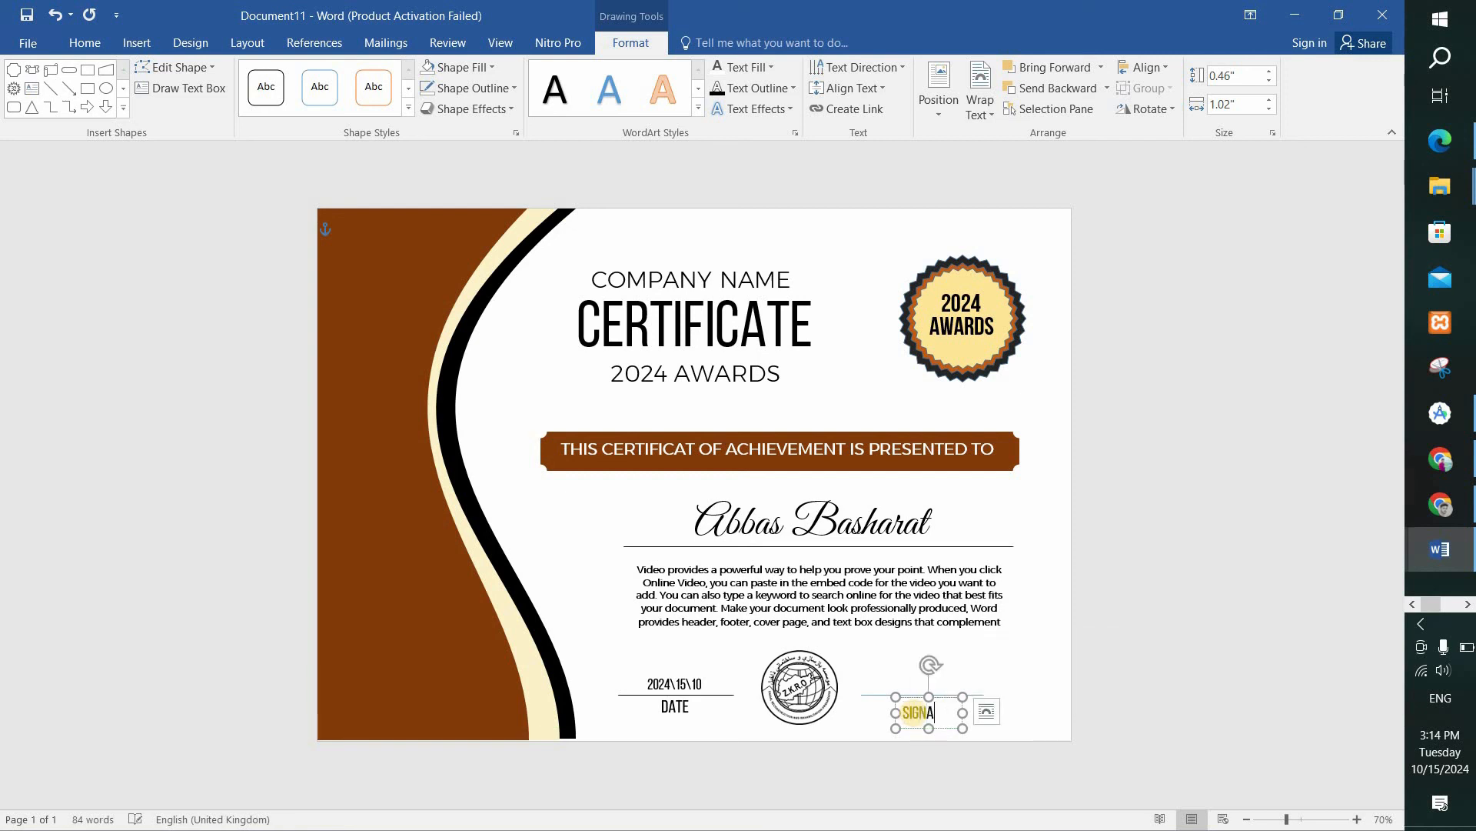
left_click(1029, 672)
right_click(929, 713)
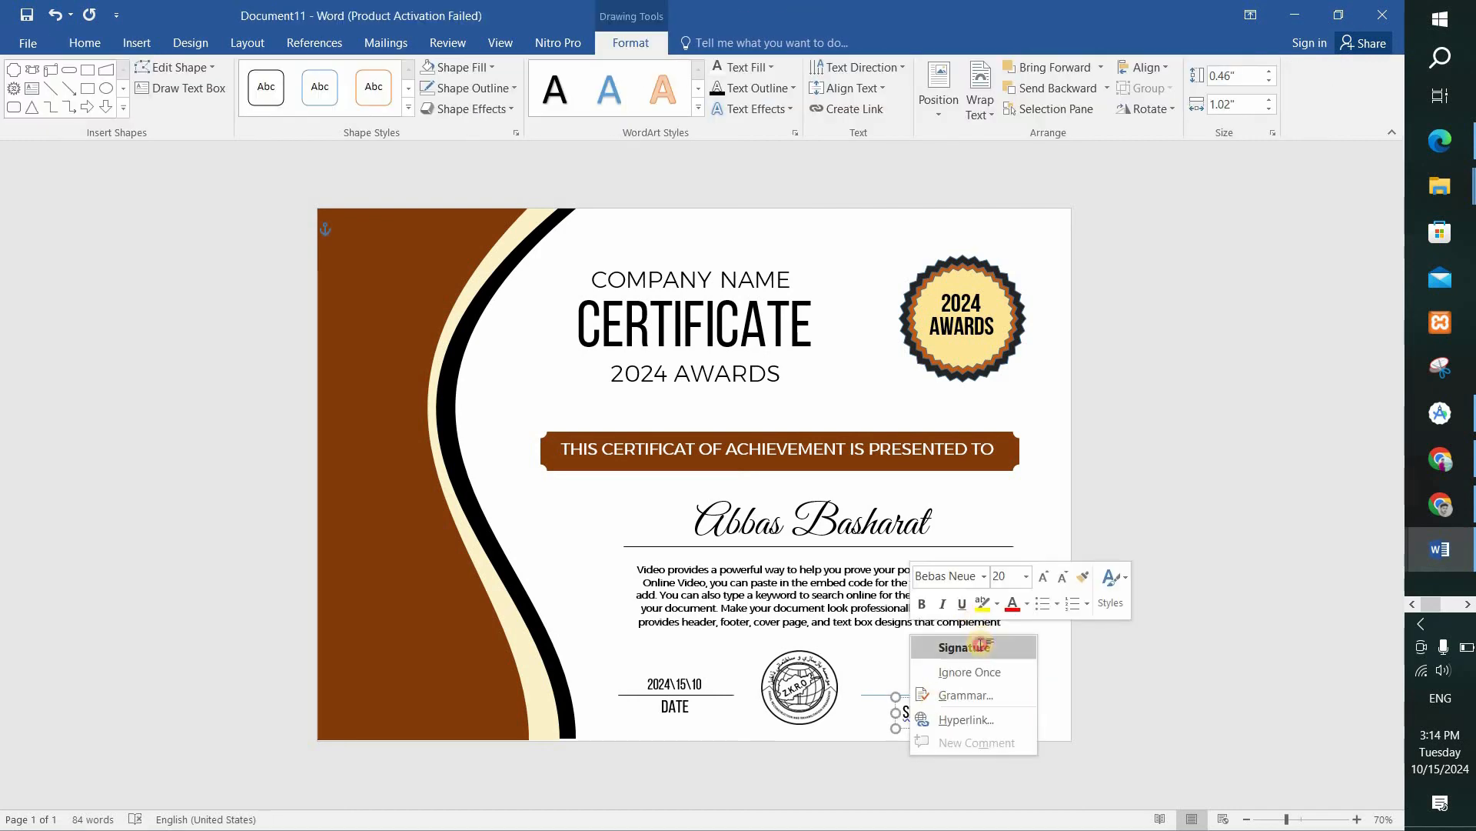
left_click(972, 647)
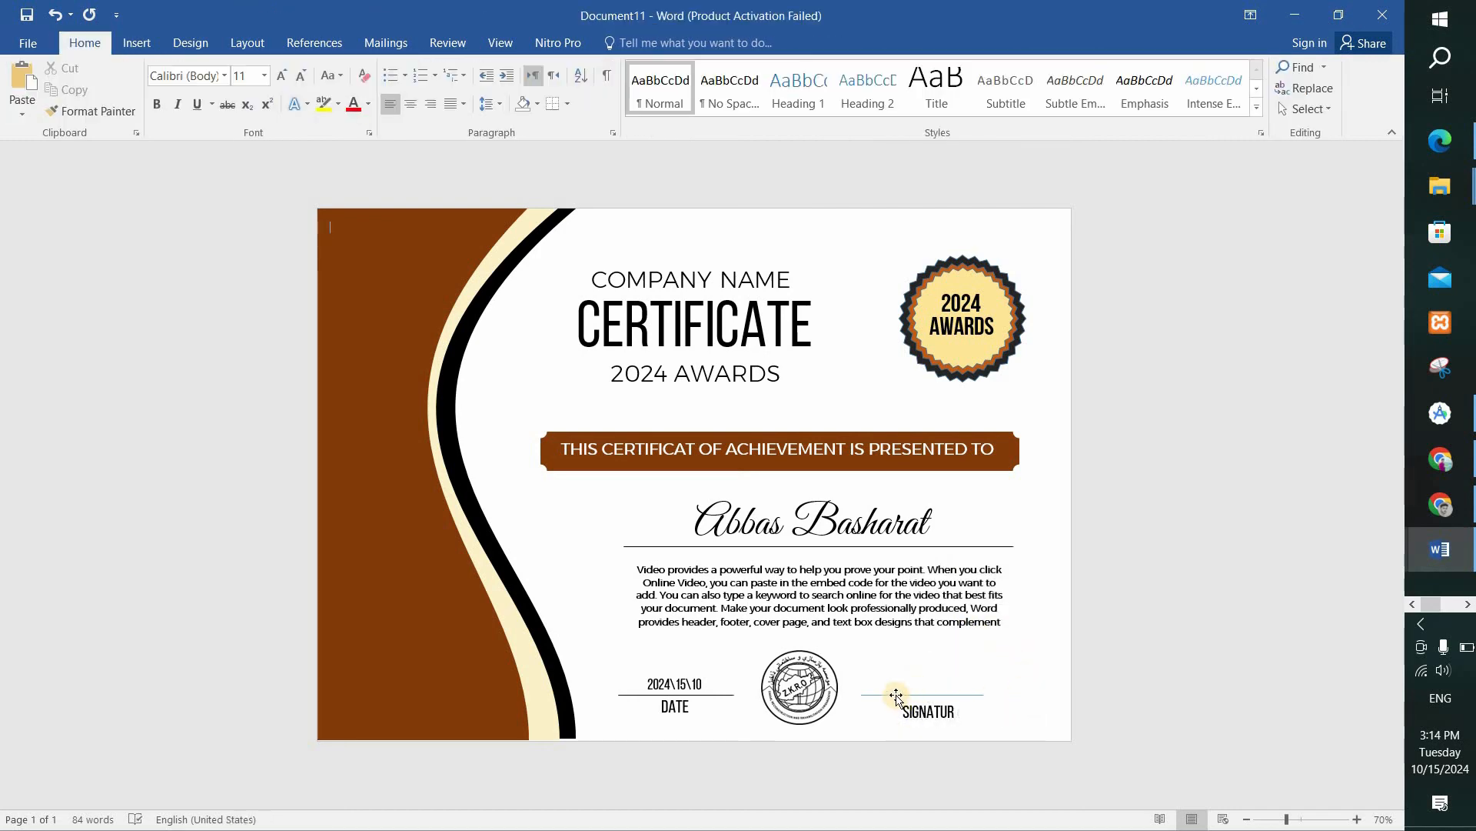
Center the second signature line over the SIGNATUR label and give it the black line style.
left_click_drag(896, 696, 904, 695)
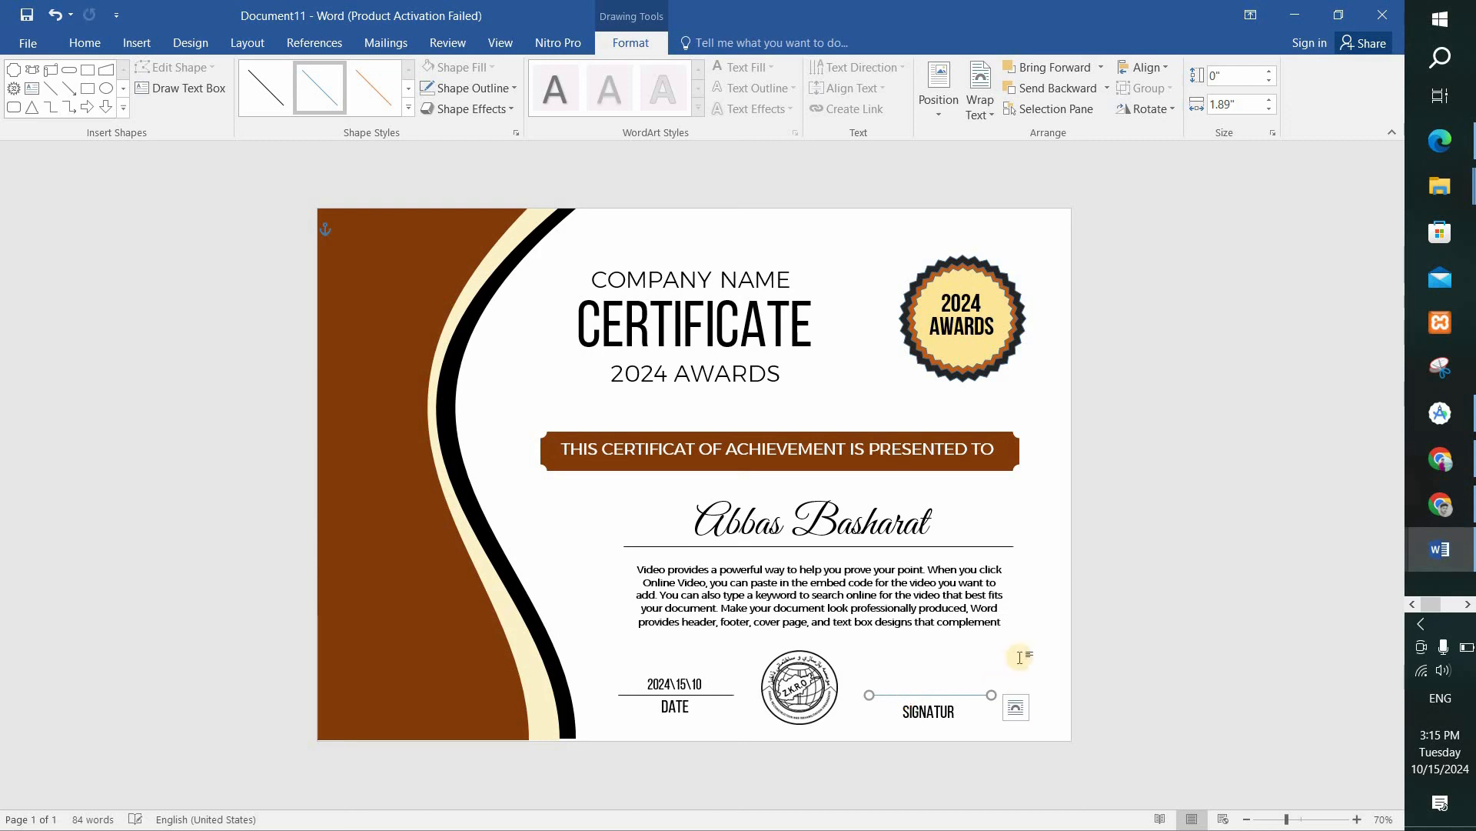
left_click(1020, 704)
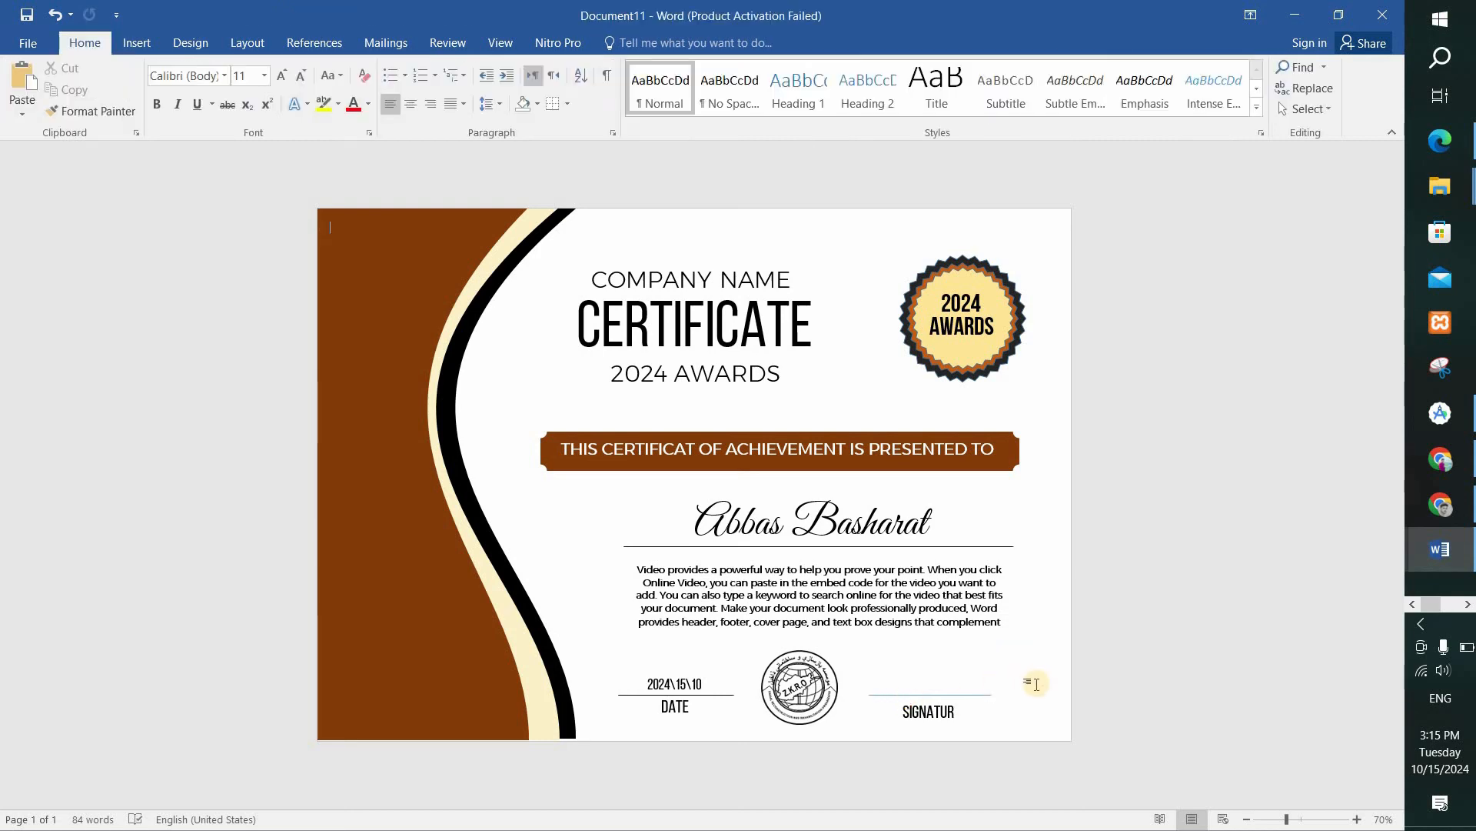
left_click(948, 696)
left_click(257, 106)
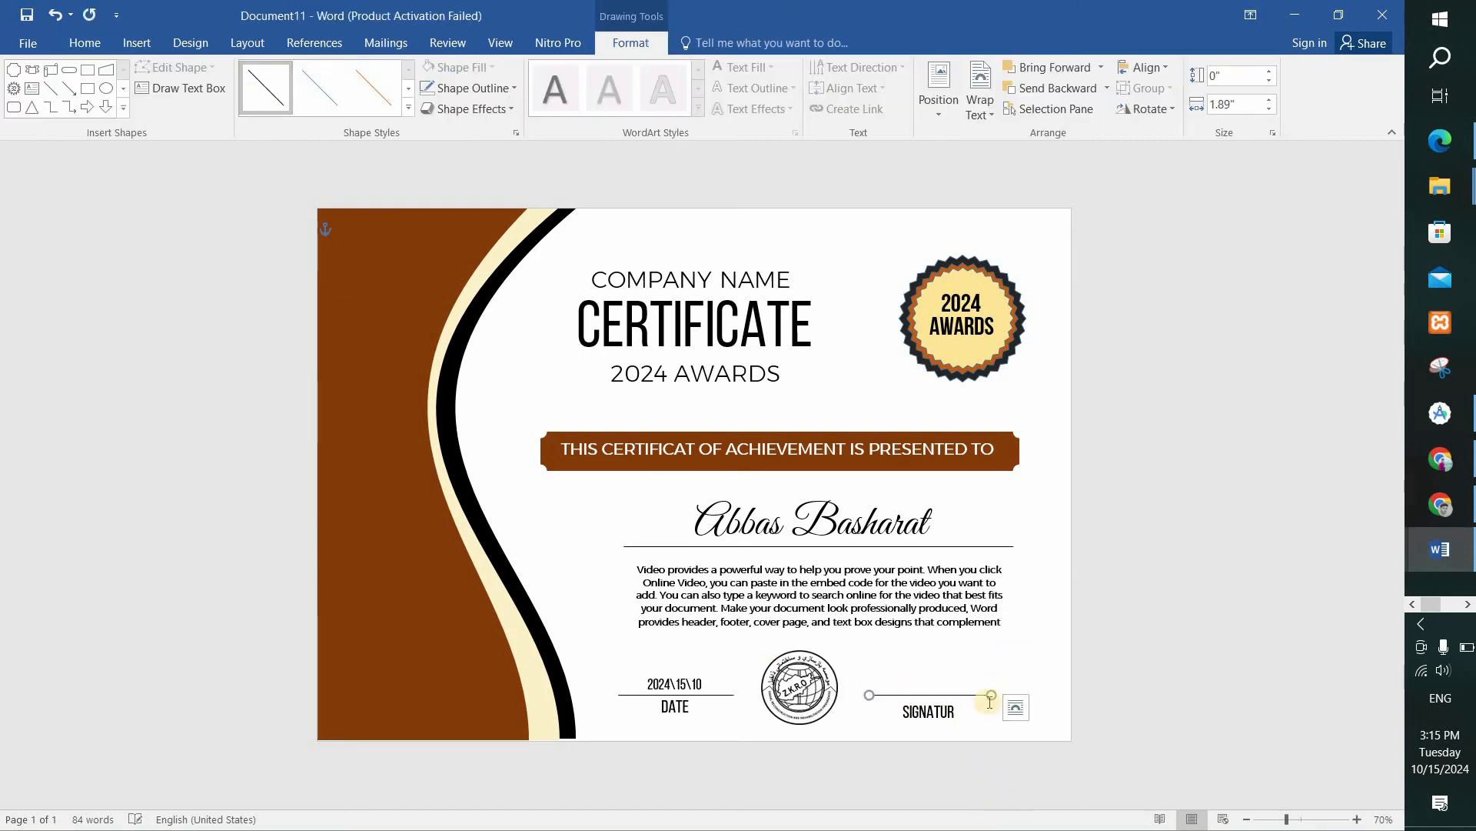
left_click(1007, 800)
Draw an empty text box about 0.59" high and 1.27" wide just above the second signature line.
left_click(275, 86)
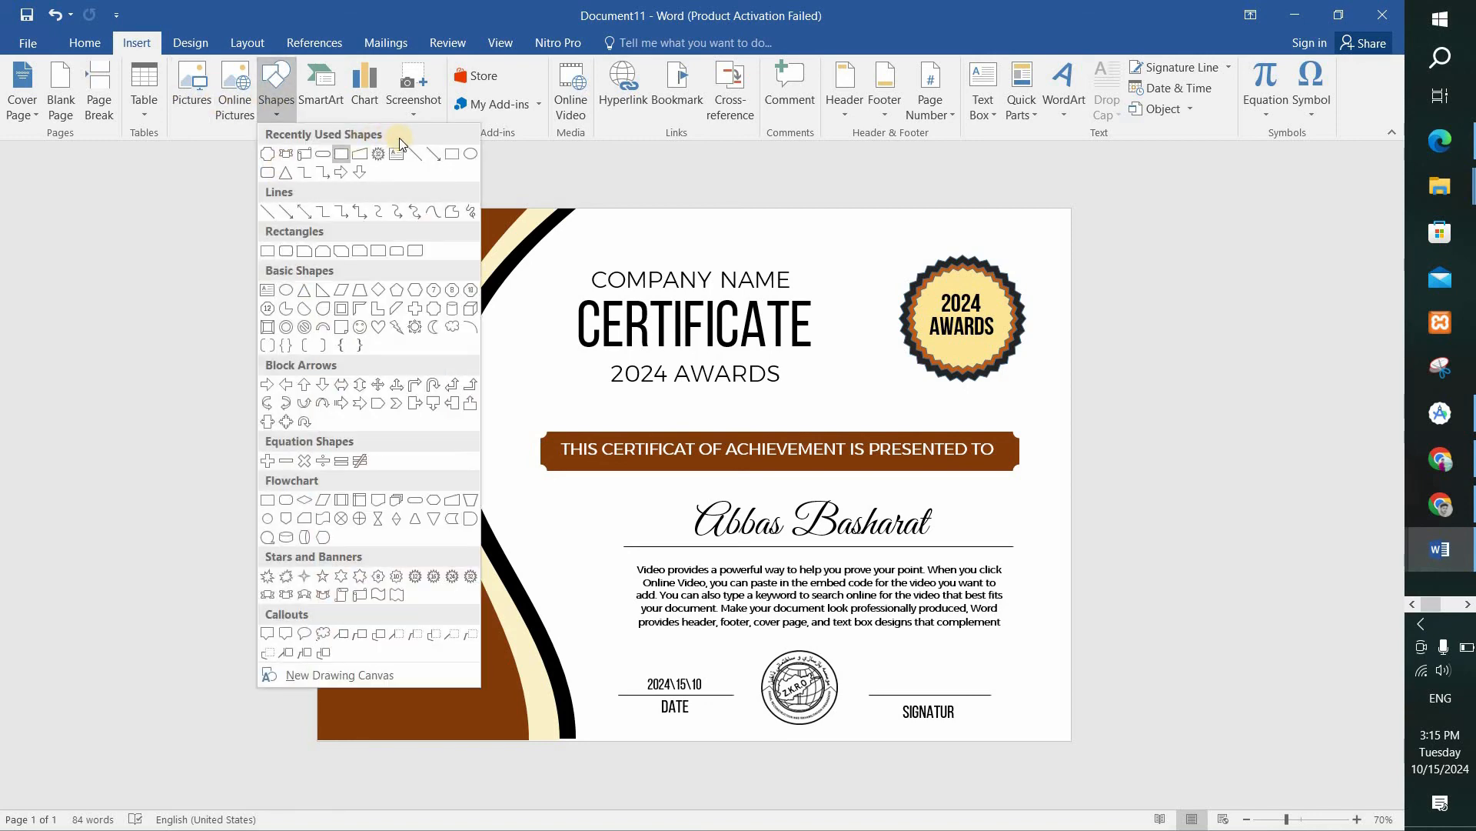
left_click(397, 149)
left_click_drag(885, 656, 968, 693)
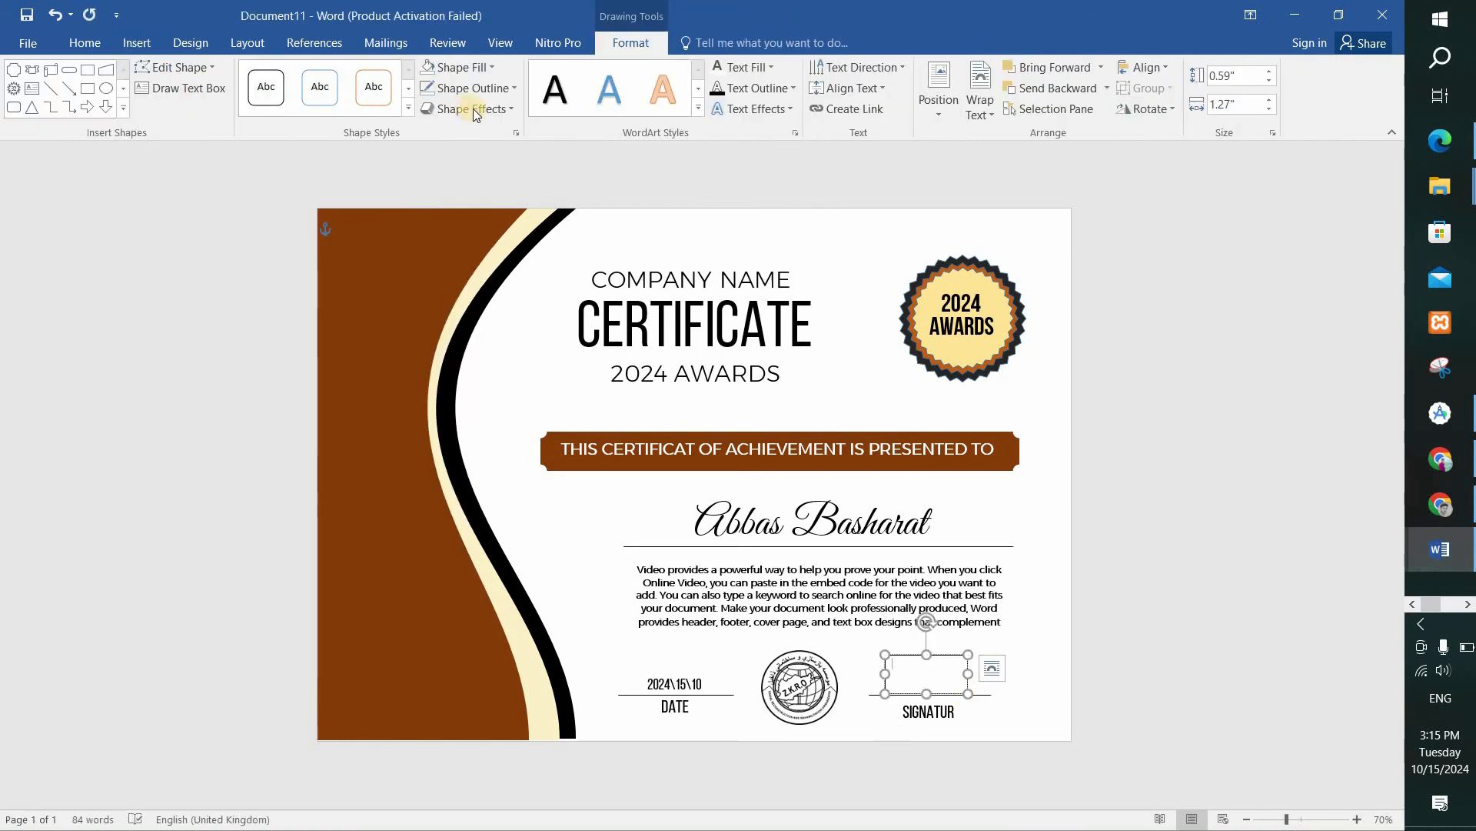
Fill the new text box with the handwritten signature picture download (2).jpeg from the desktop, working offline.
left_click(461, 67)
left_click(468, 280)
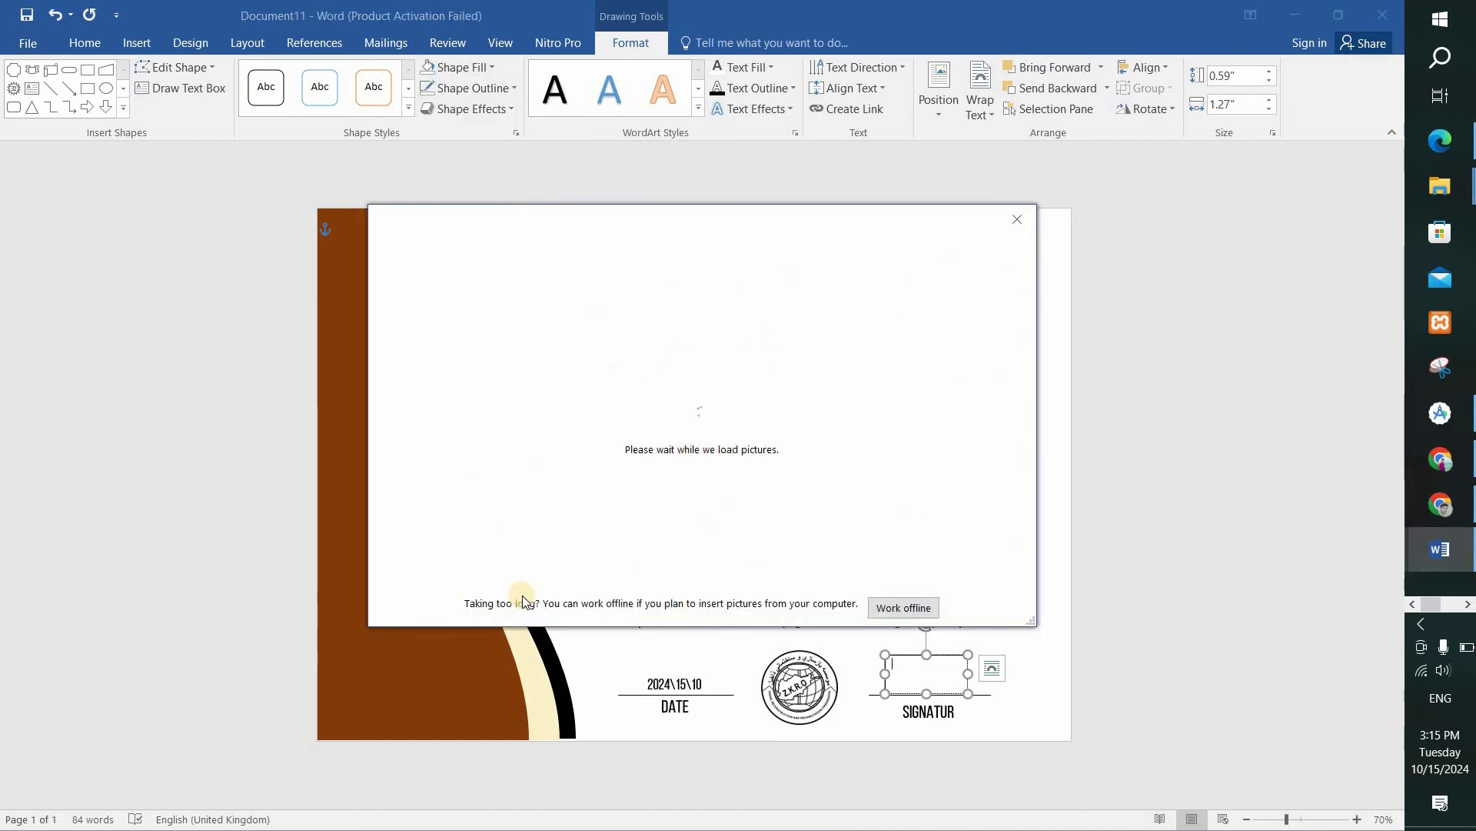
left_click(547, 317)
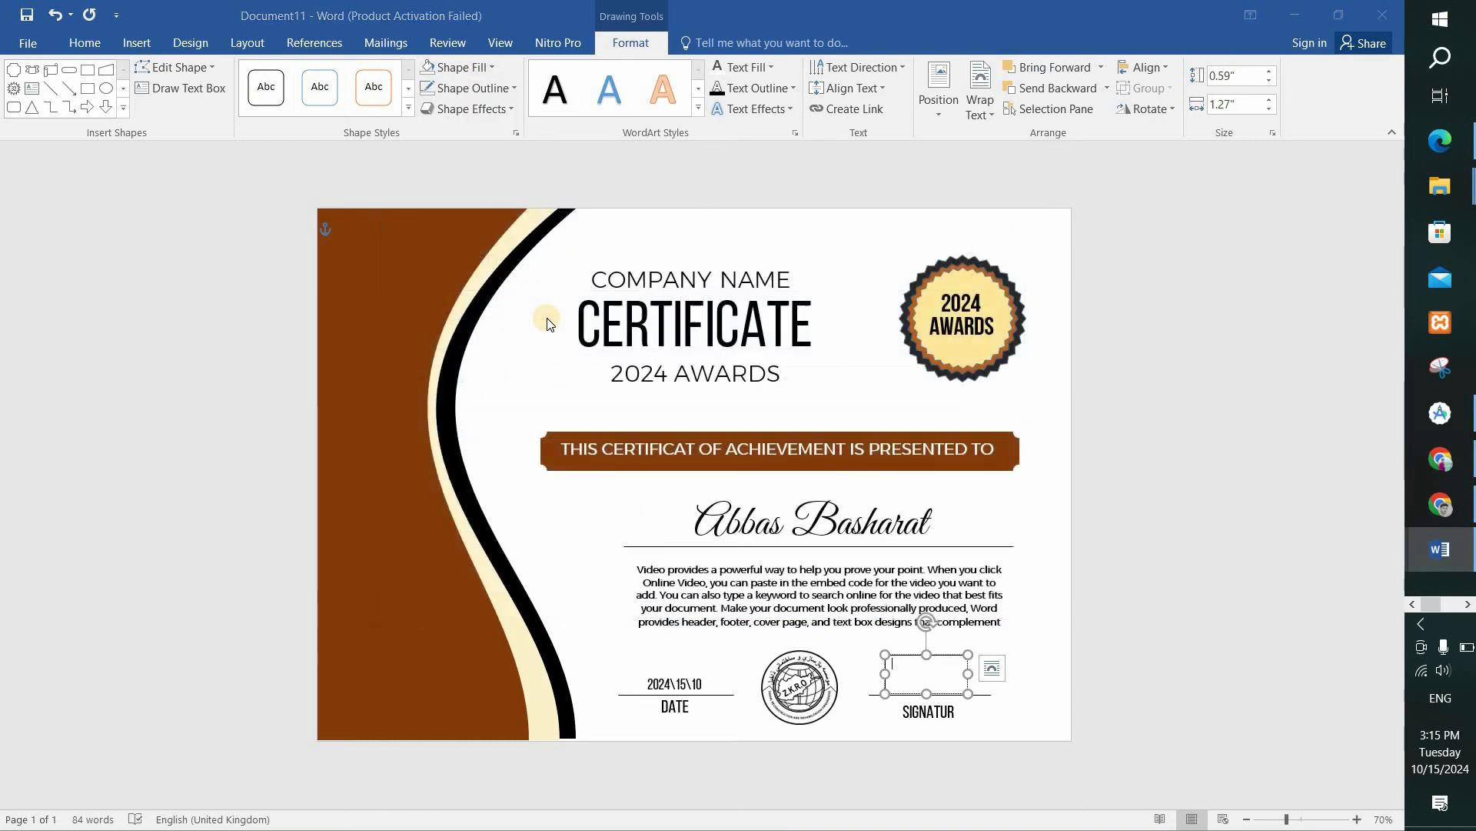
left_click(446, 161)
left_click(570, 430)
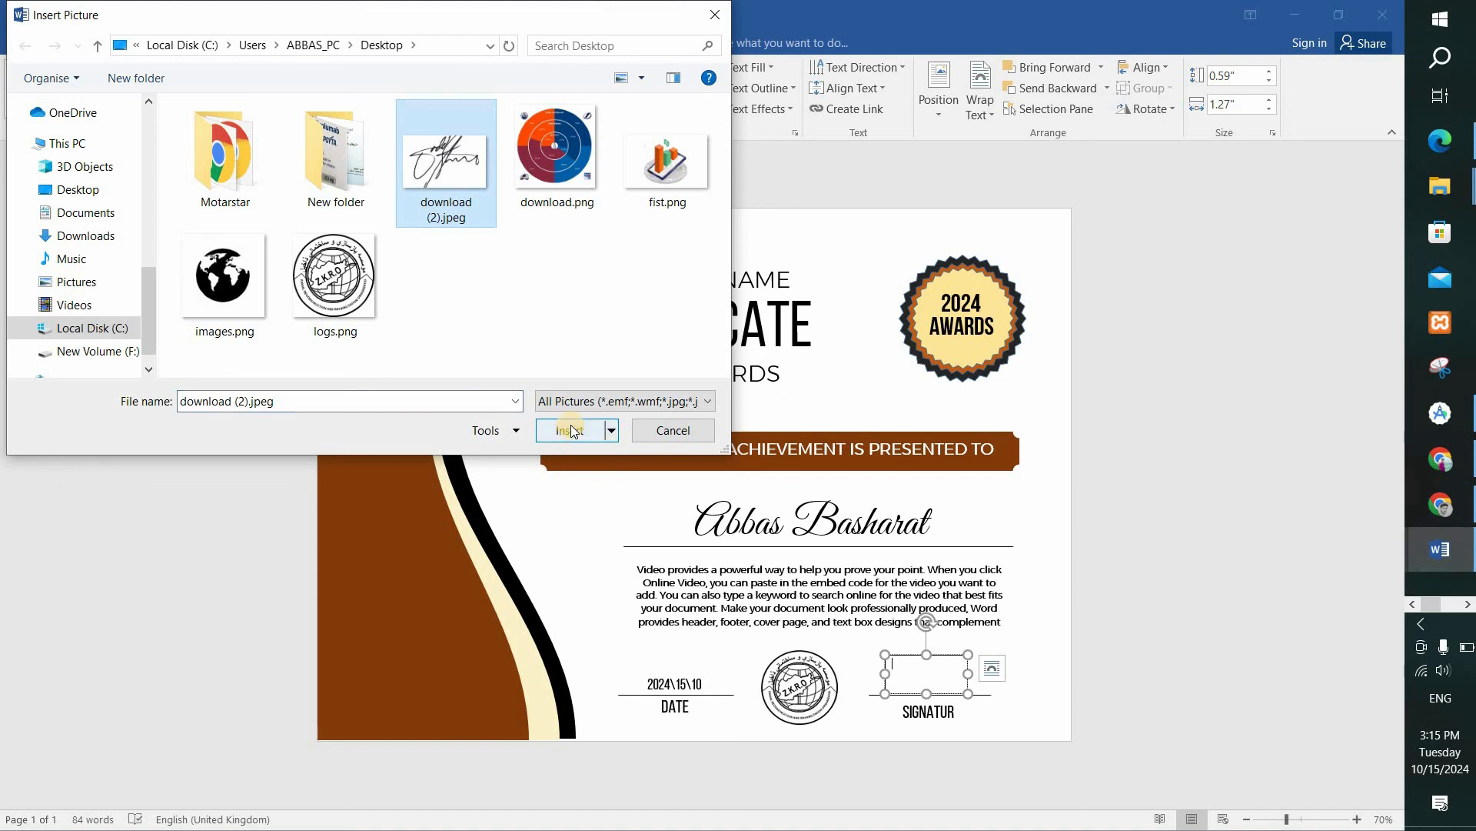
Remove the outline from the signature picture's text box.
left_click(1031, 691)
left_click(927, 673)
left_click(459, 91)
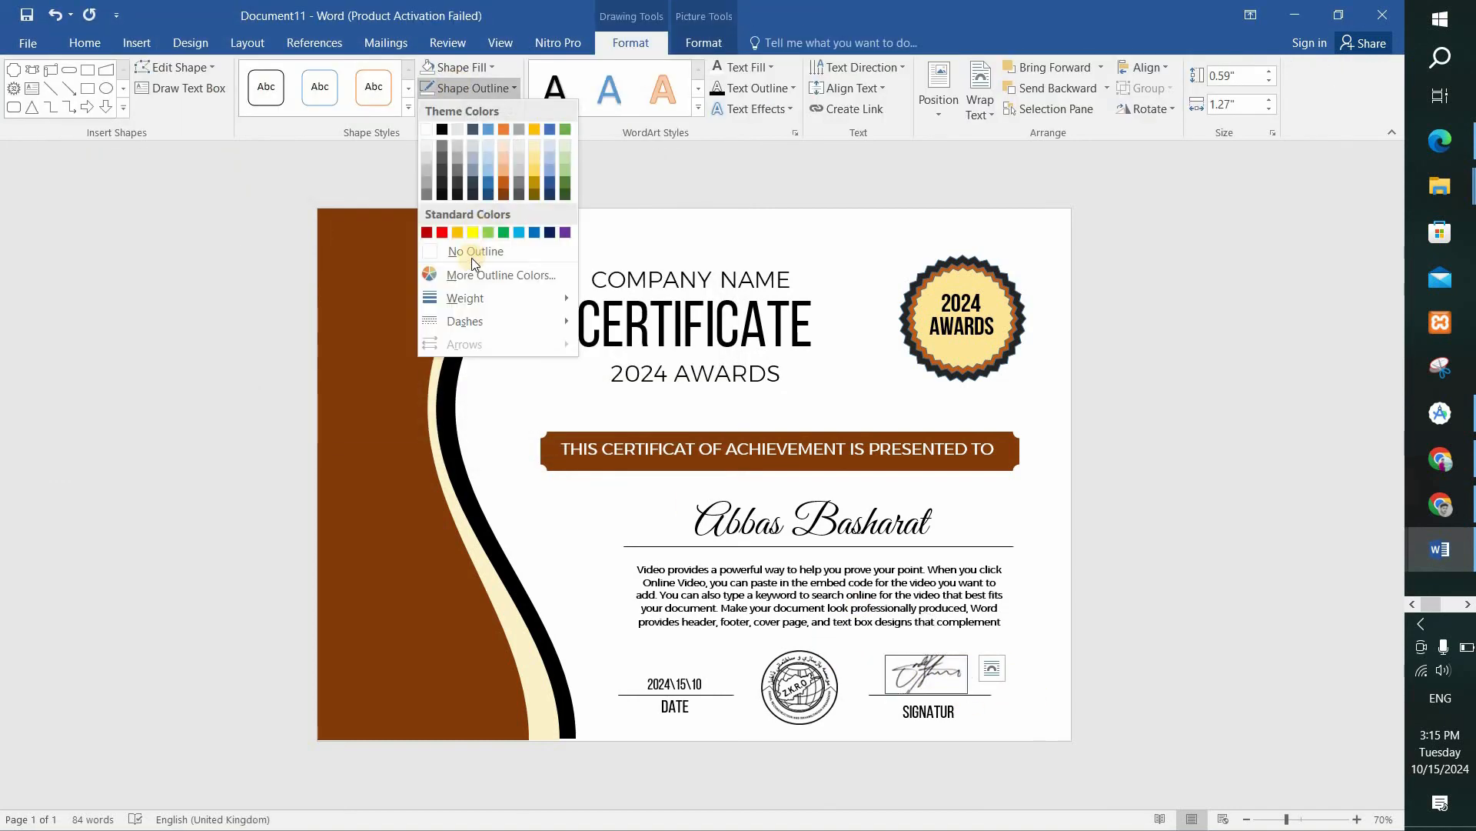
left_click(468, 255)
left_click(1065, 663)
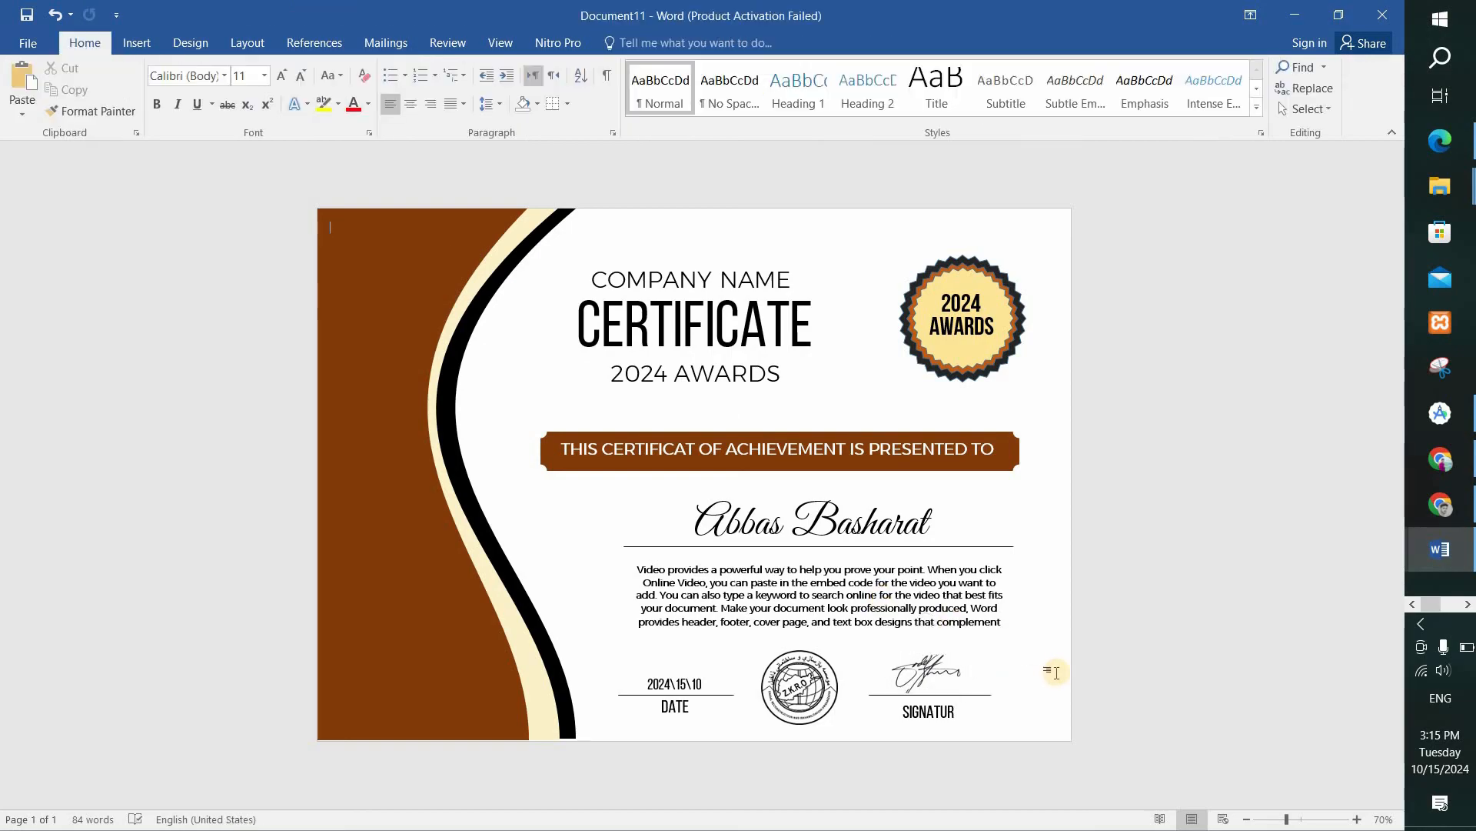